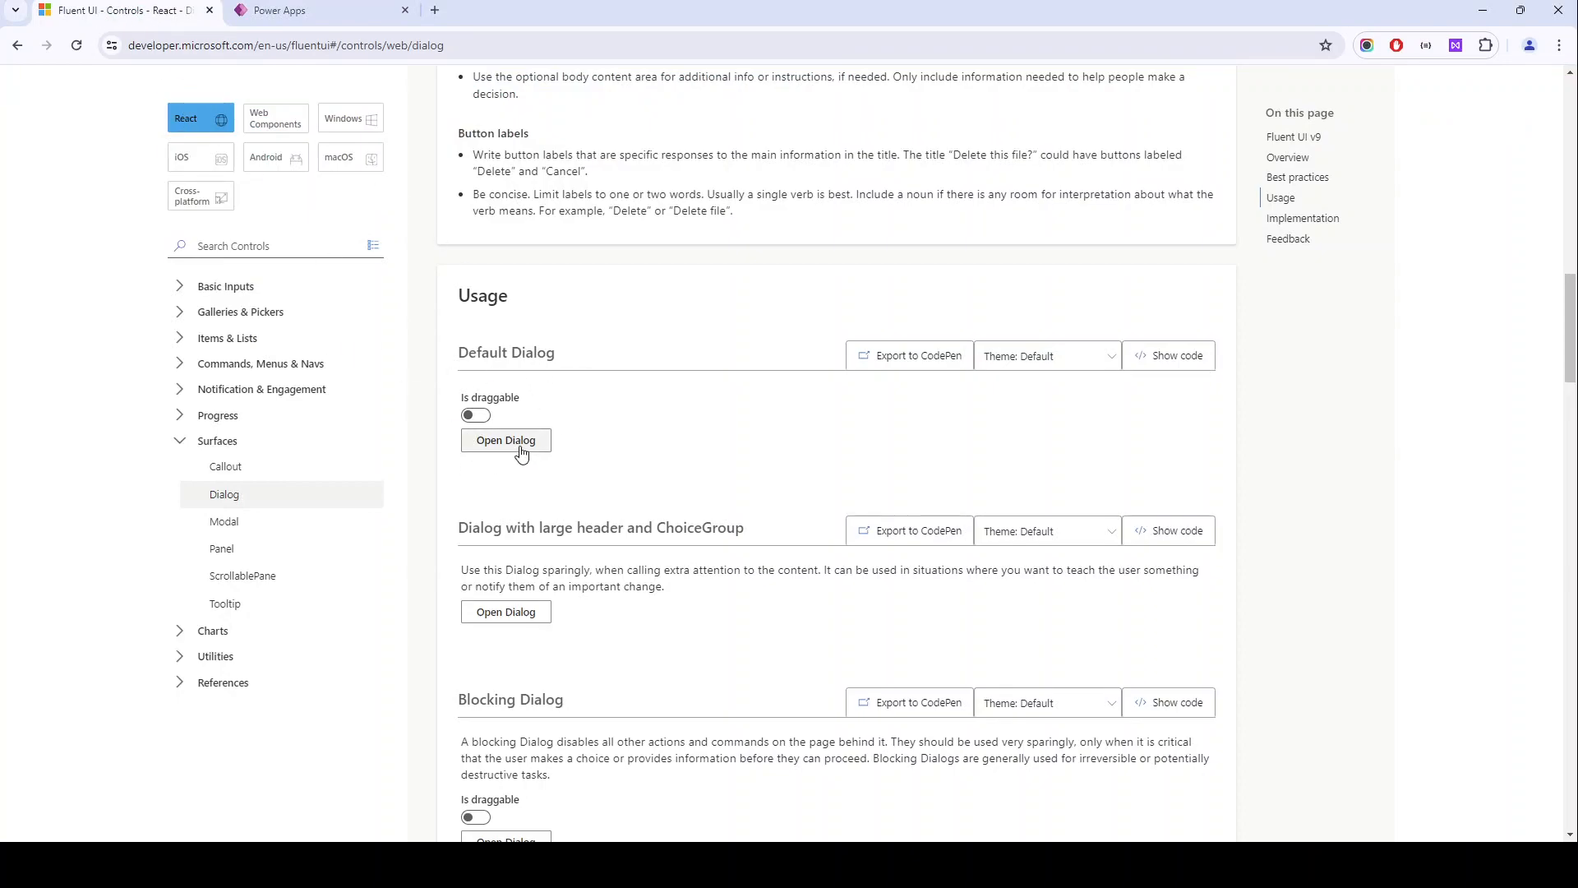
Step: Open the Default Dialog example in the Fluent UI documentation
left_click(488, 455)
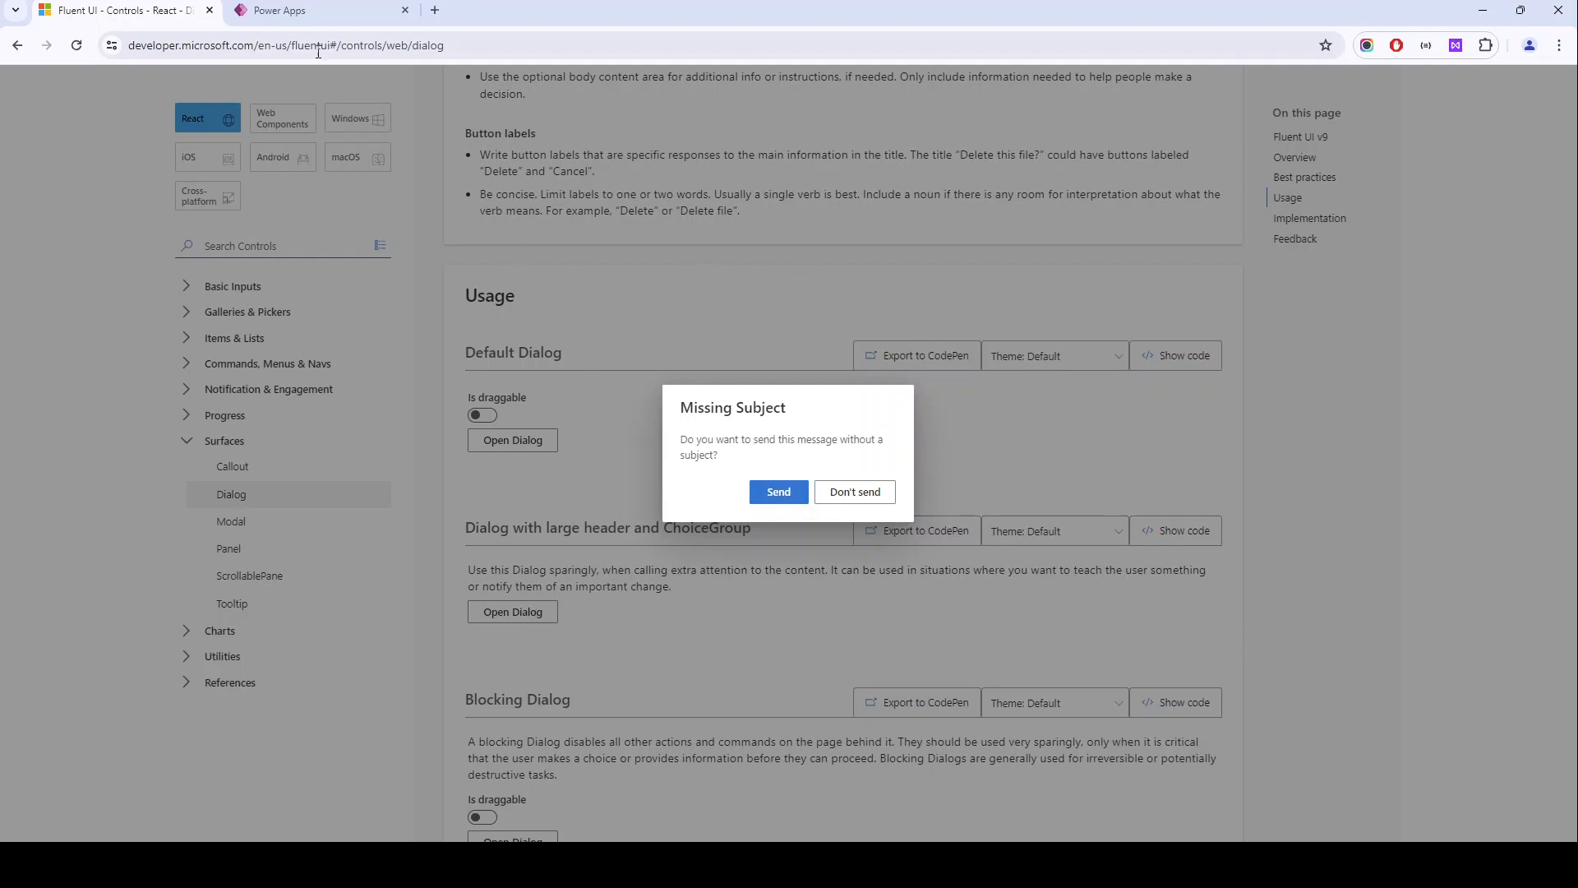
Step: Switch to Power Apps and turn on Modern controls and themes in the app's general settings
left_click(334, 15)
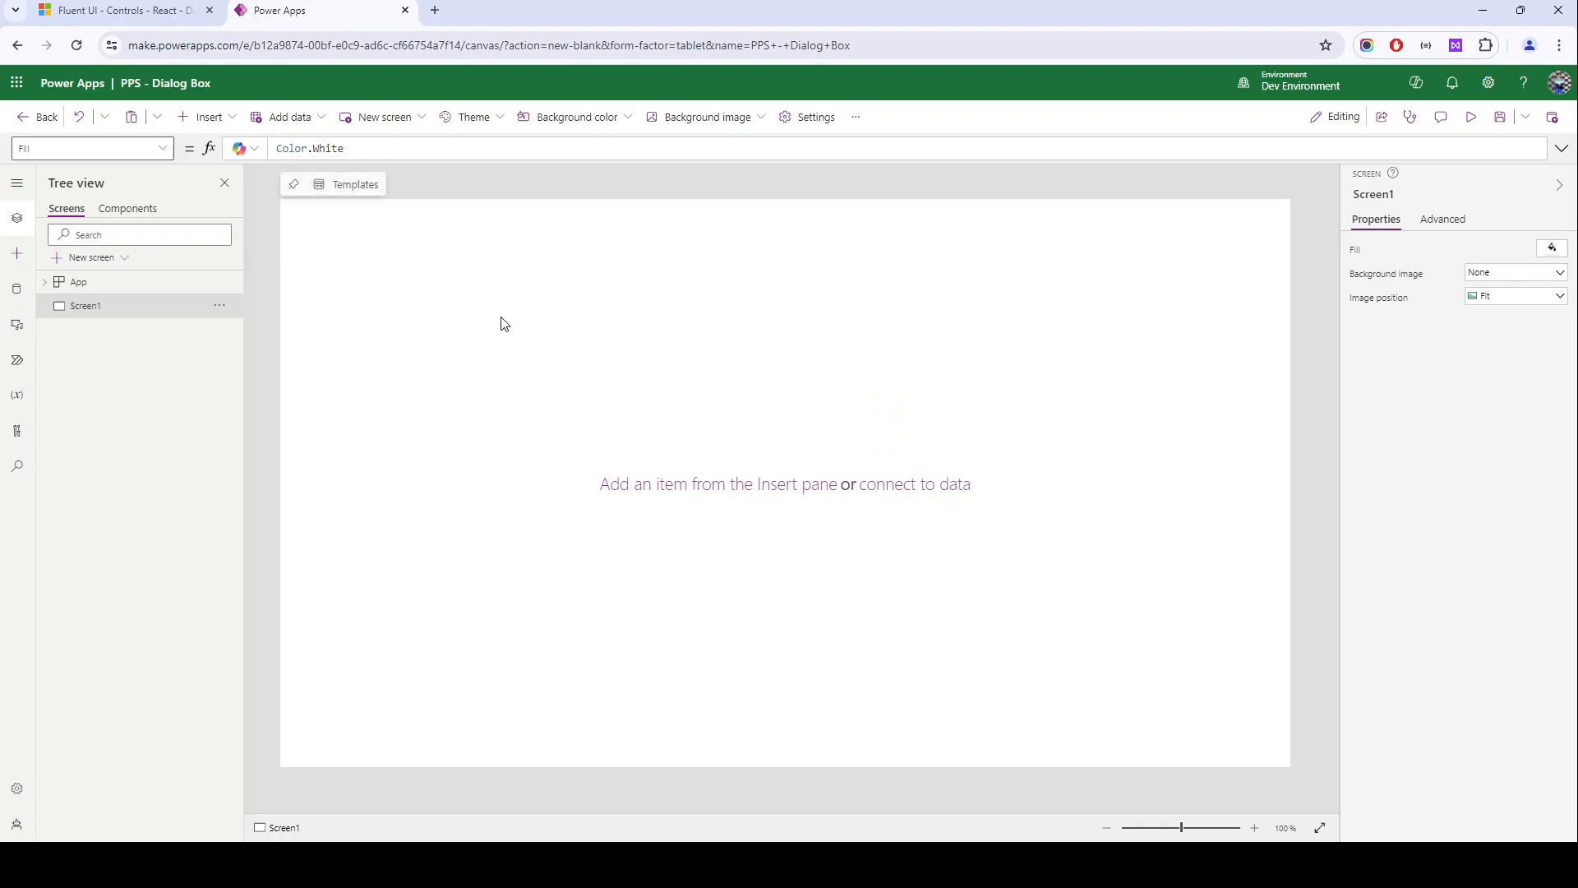
left_click(809, 116)
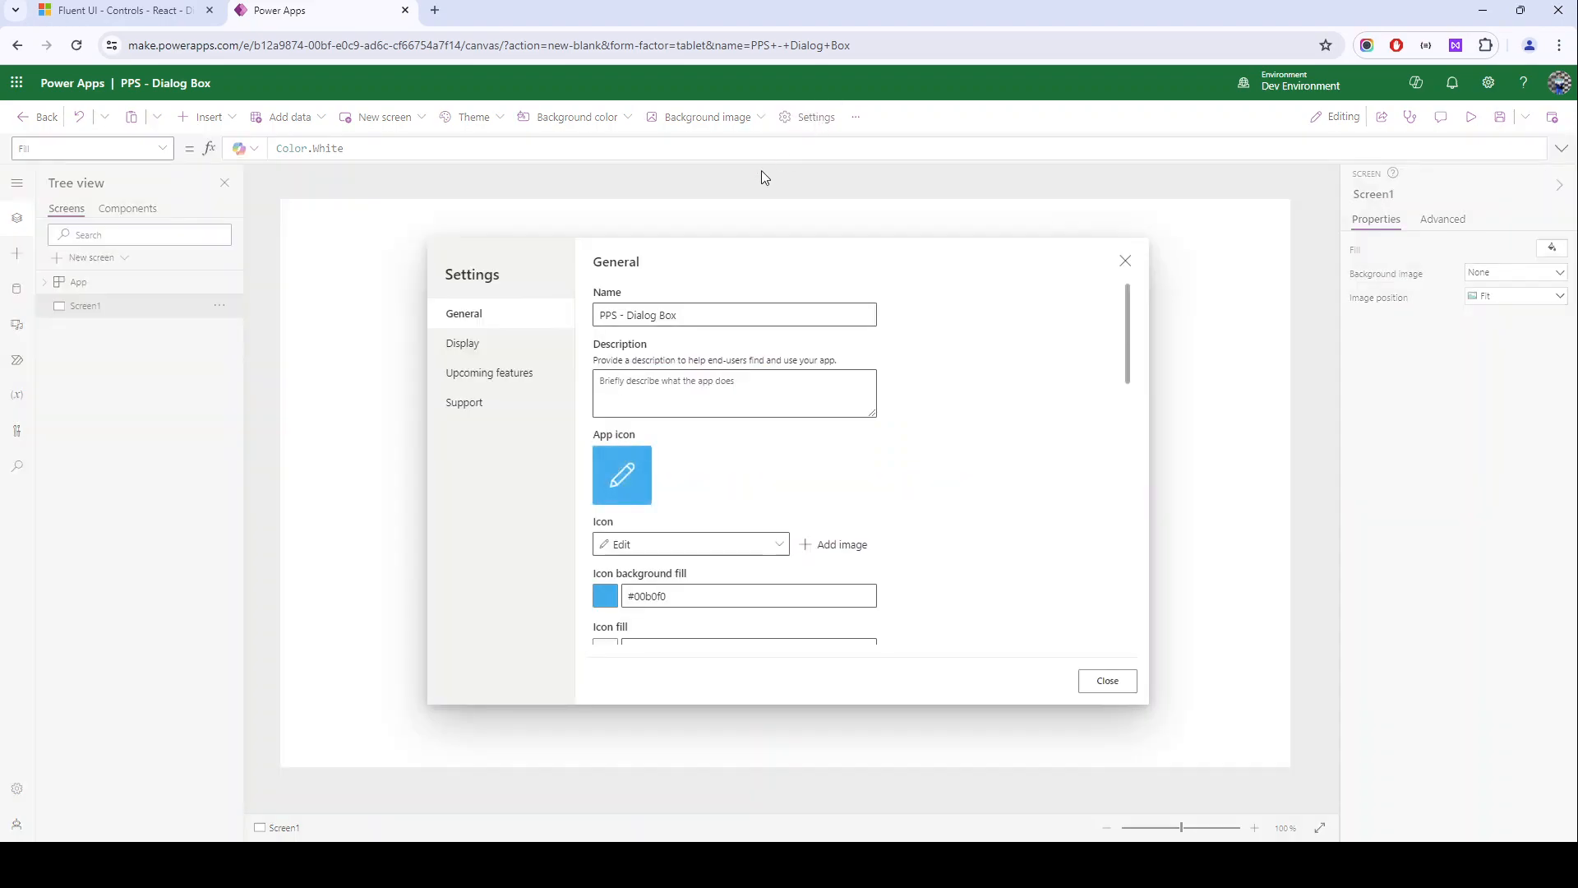
scroll(633, 362, "down", 10)
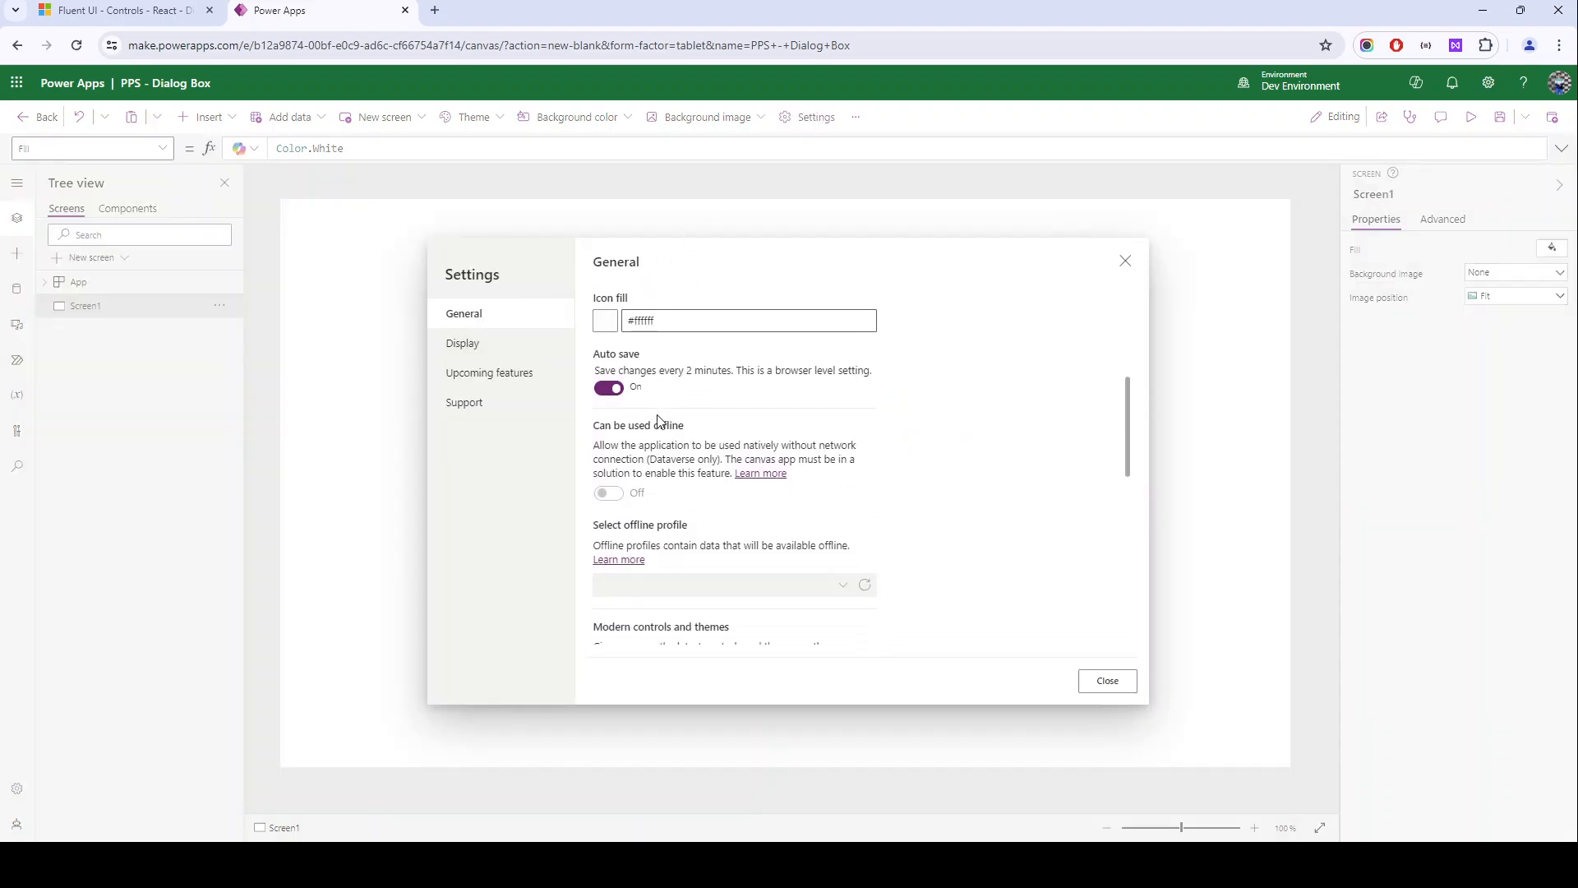
left_click(613, 476)
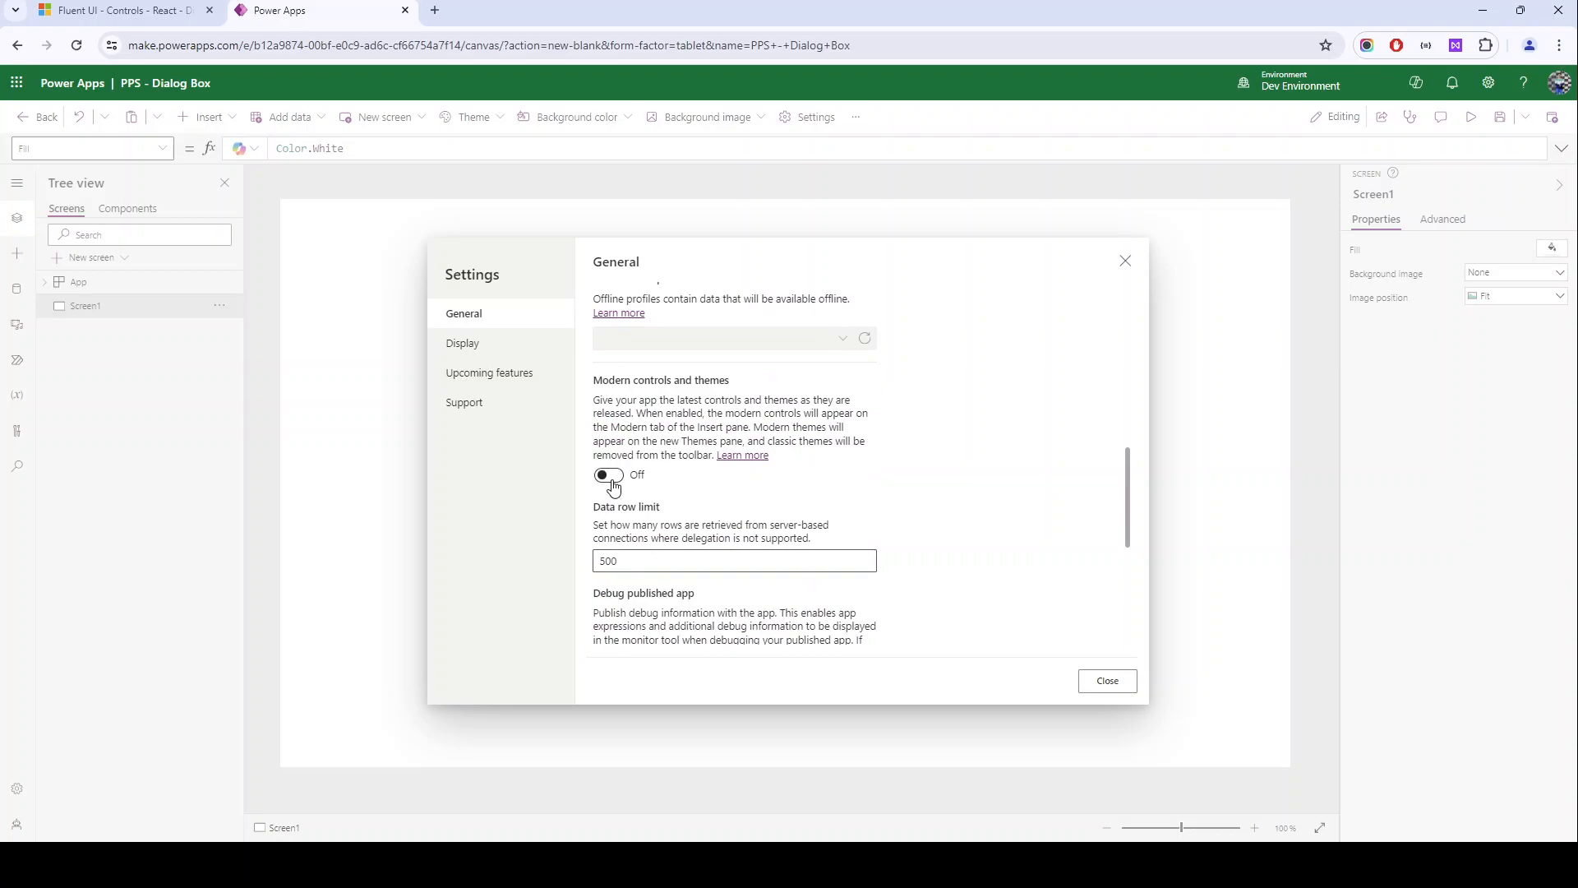
left_click(1122, 691)
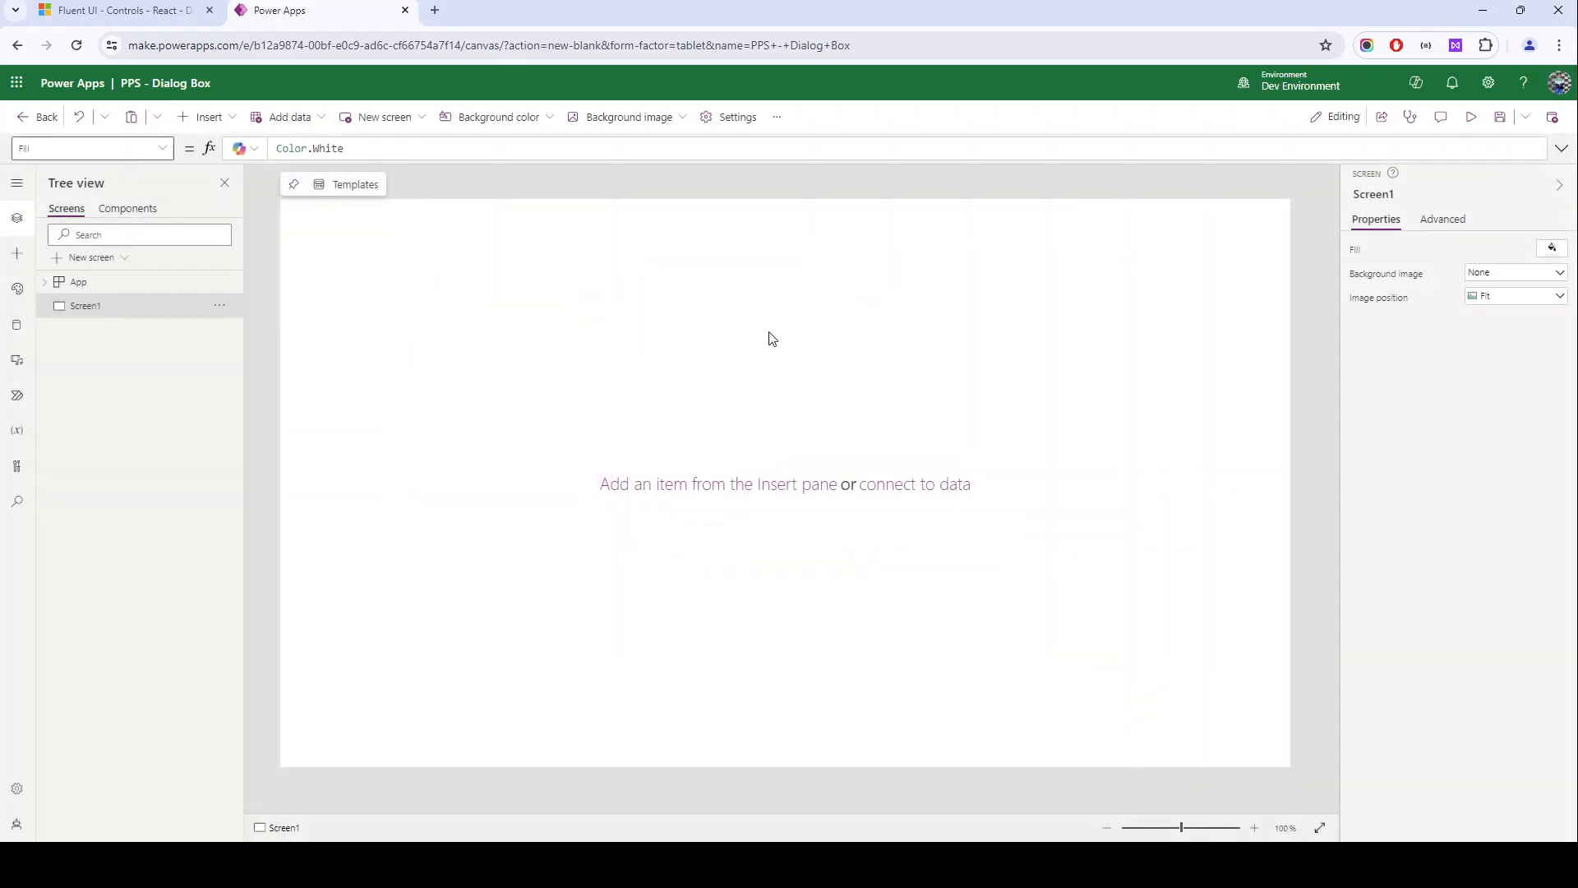
Step: Turn off Scale to fit in the app's display settings
left_click(725, 129)
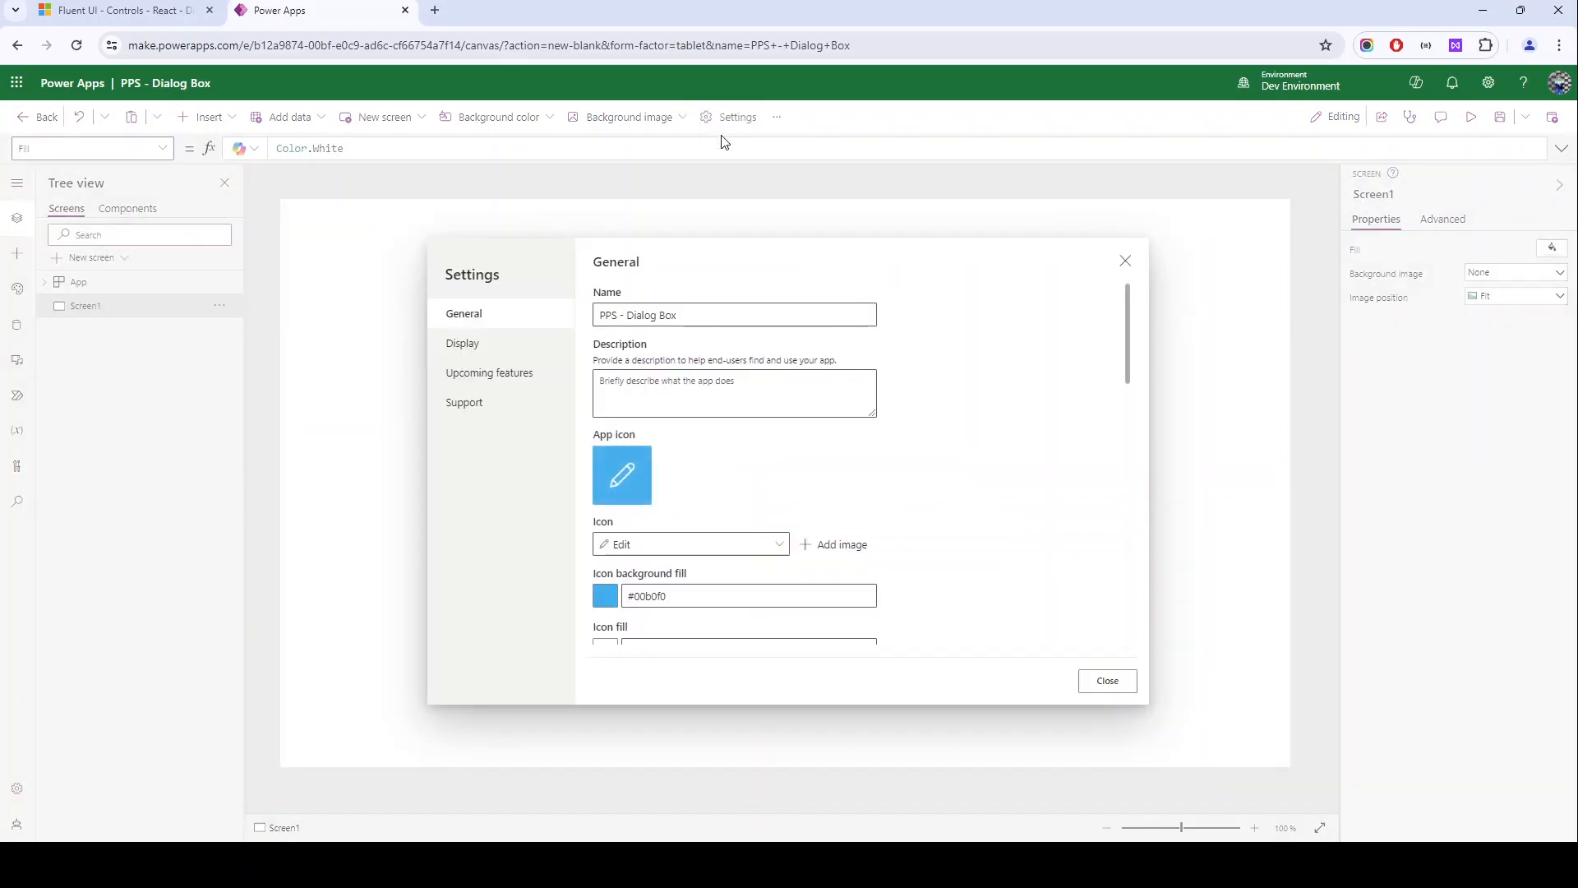
left_click(480, 344)
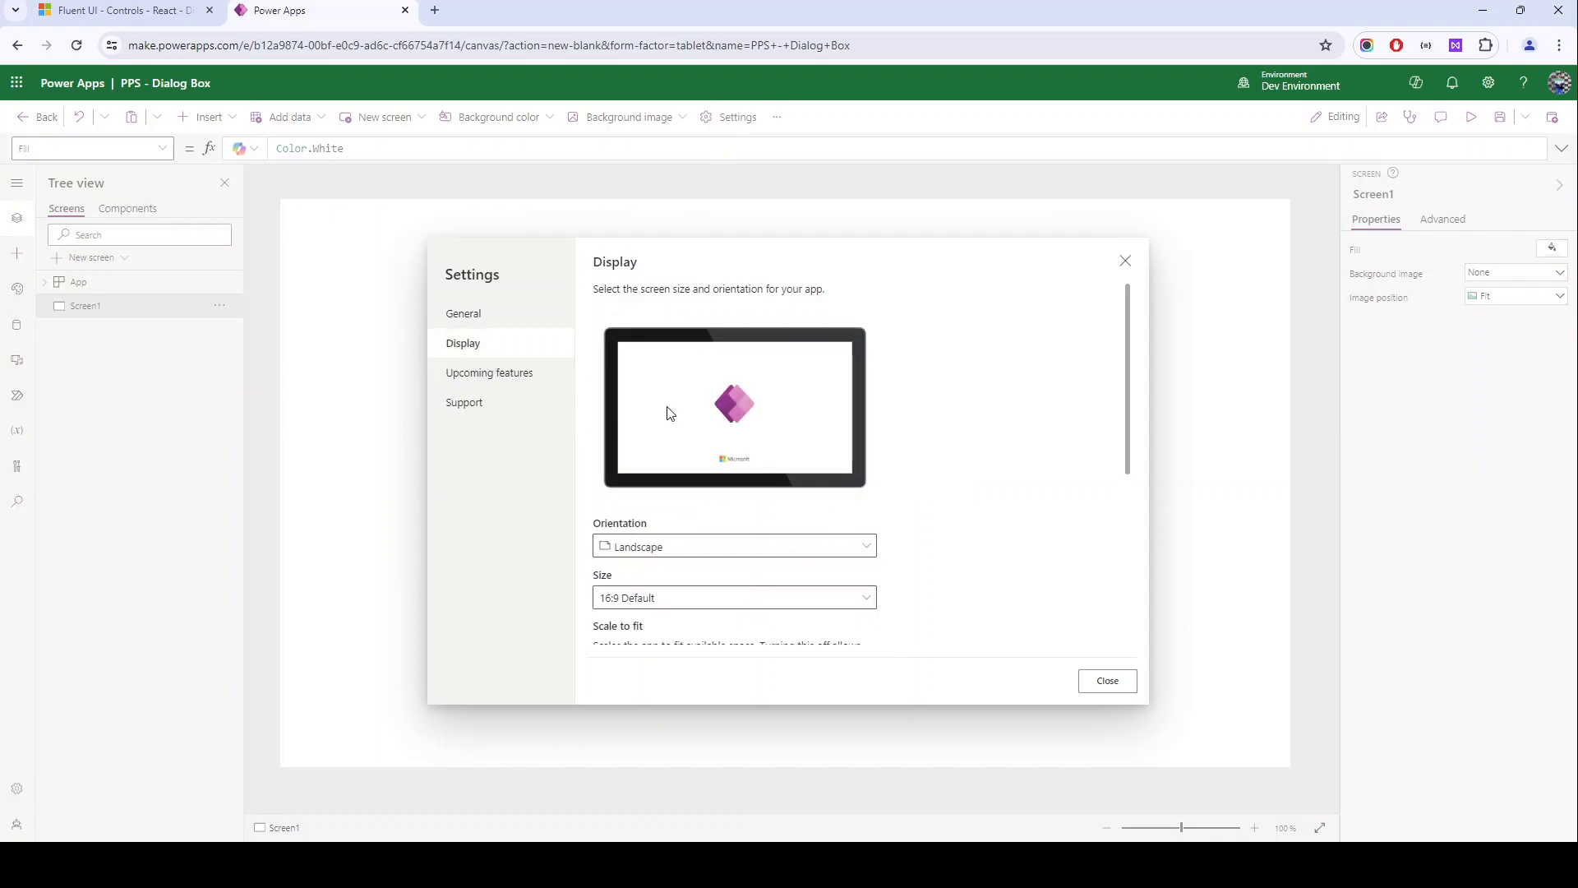
scroll(668, 409, "down", 3)
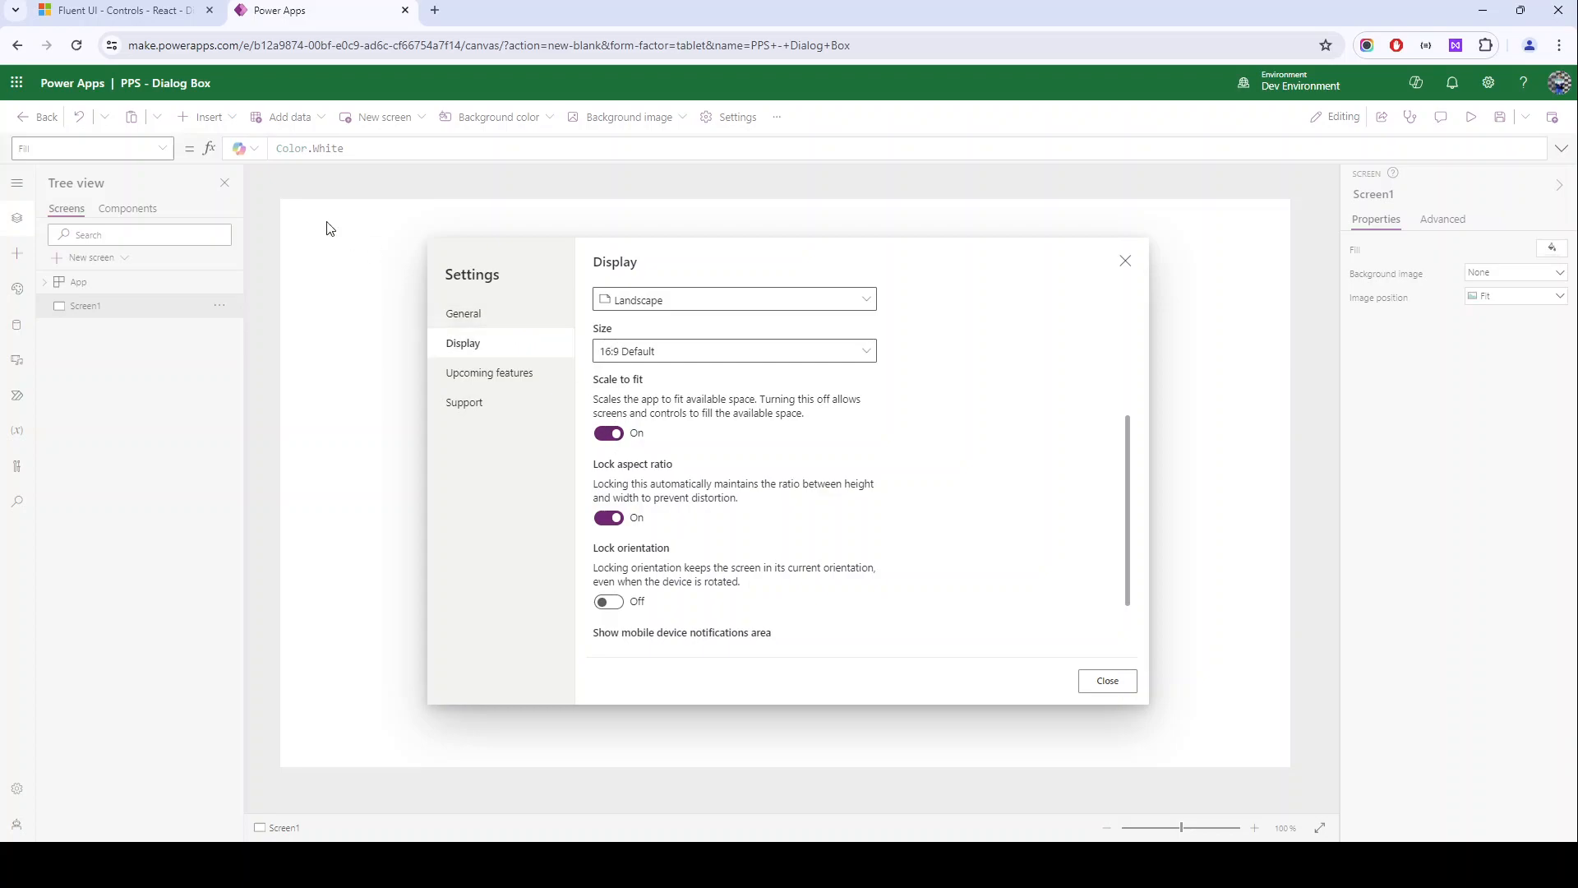
left_click(612, 443)
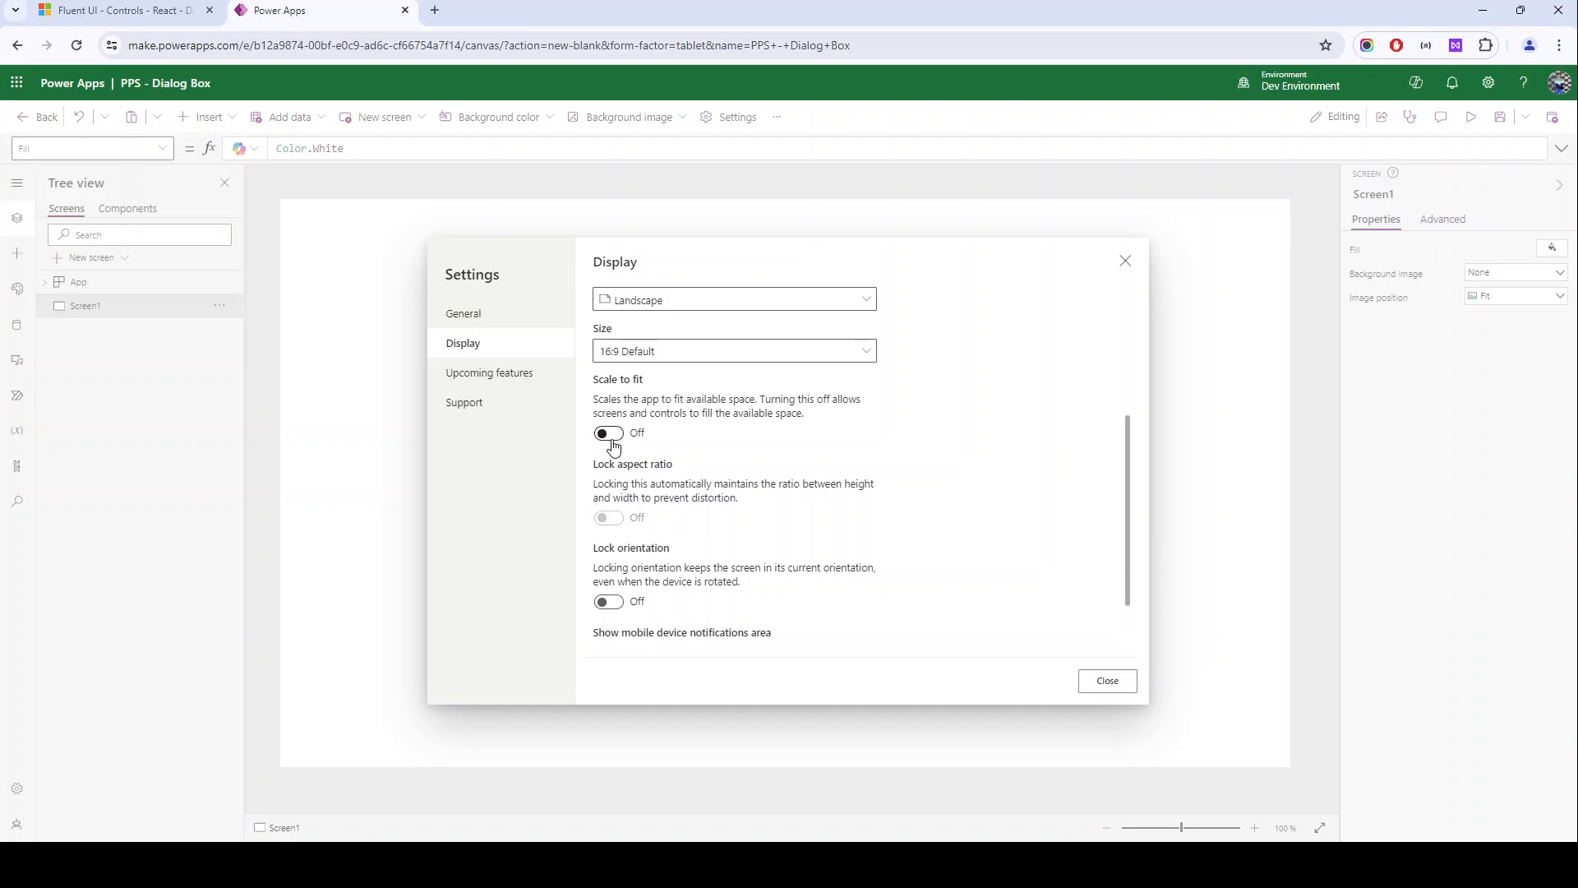
left_click(1107, 681)
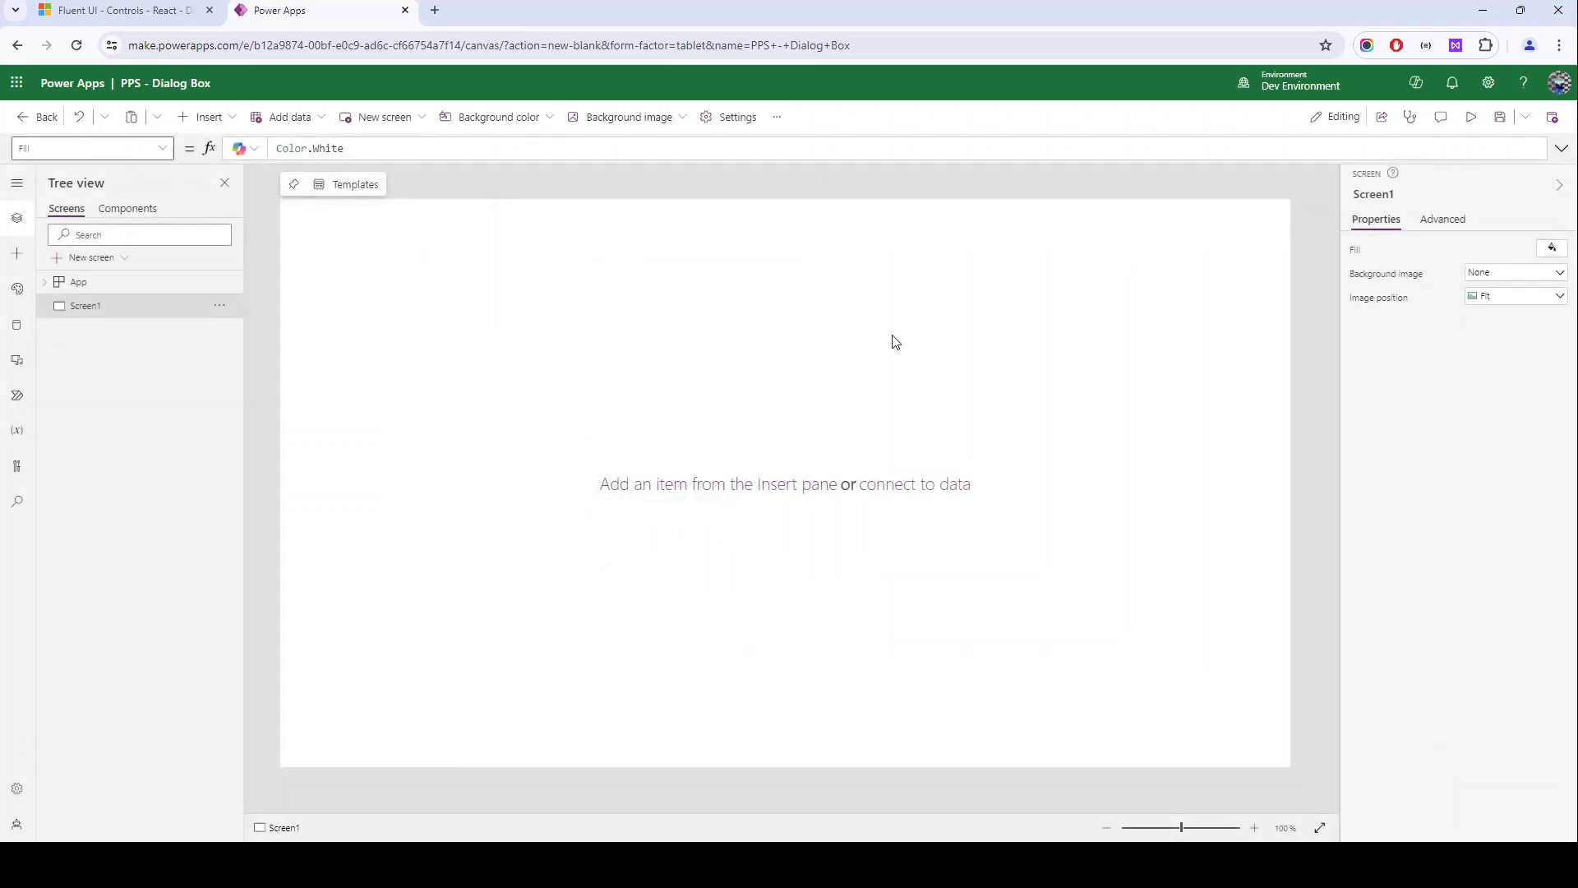
Step: Insert a modern button on the empty screen with the text "Open Dialog", widened to 140
left_click(215, 117)
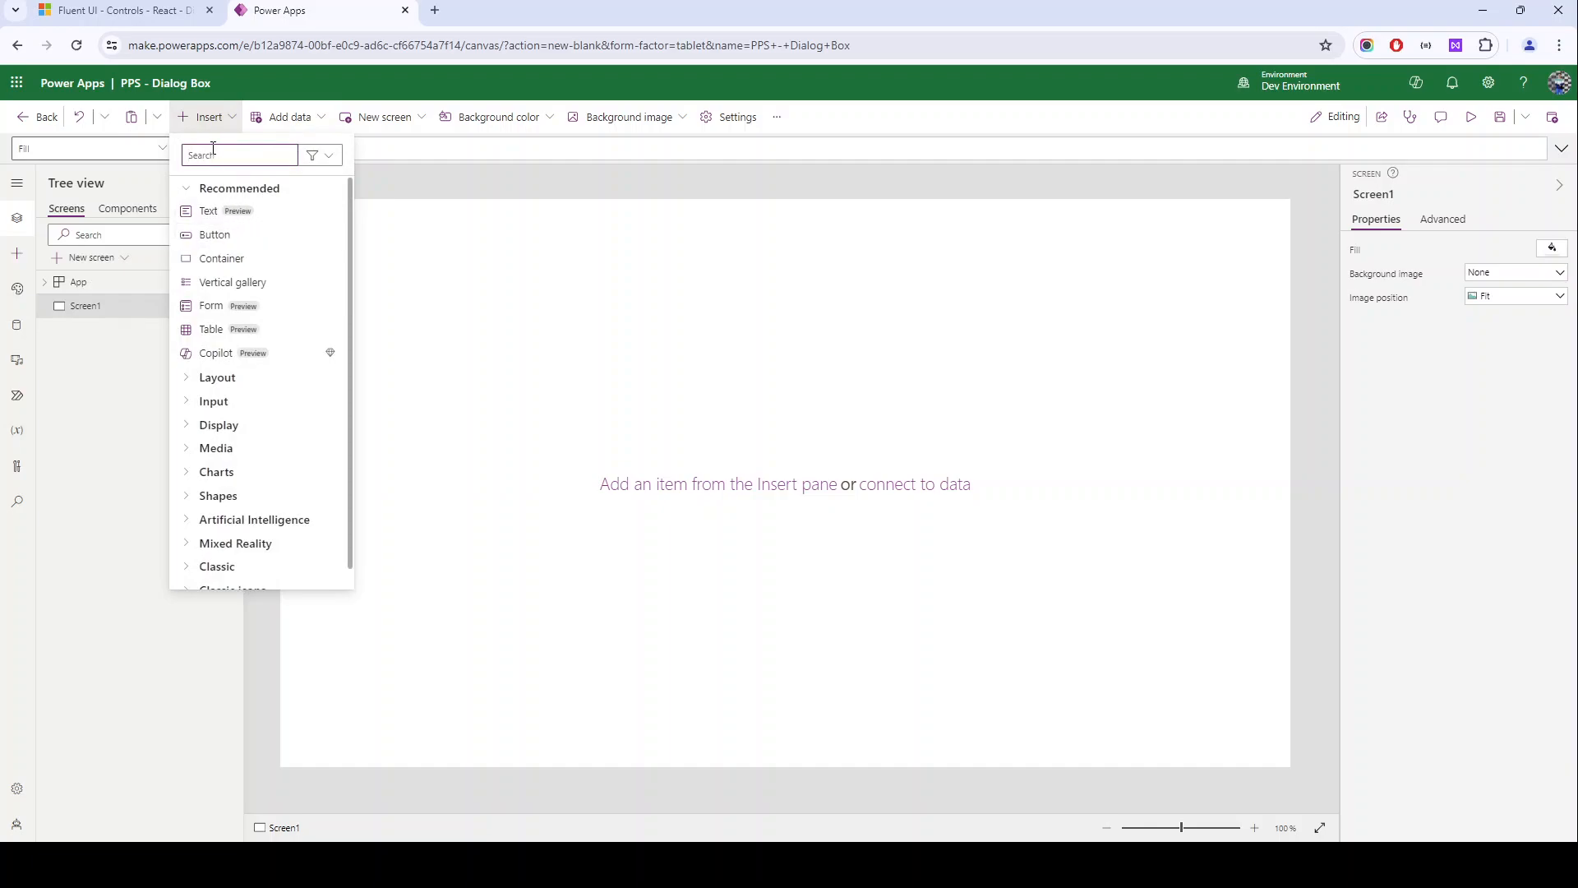
type("but")
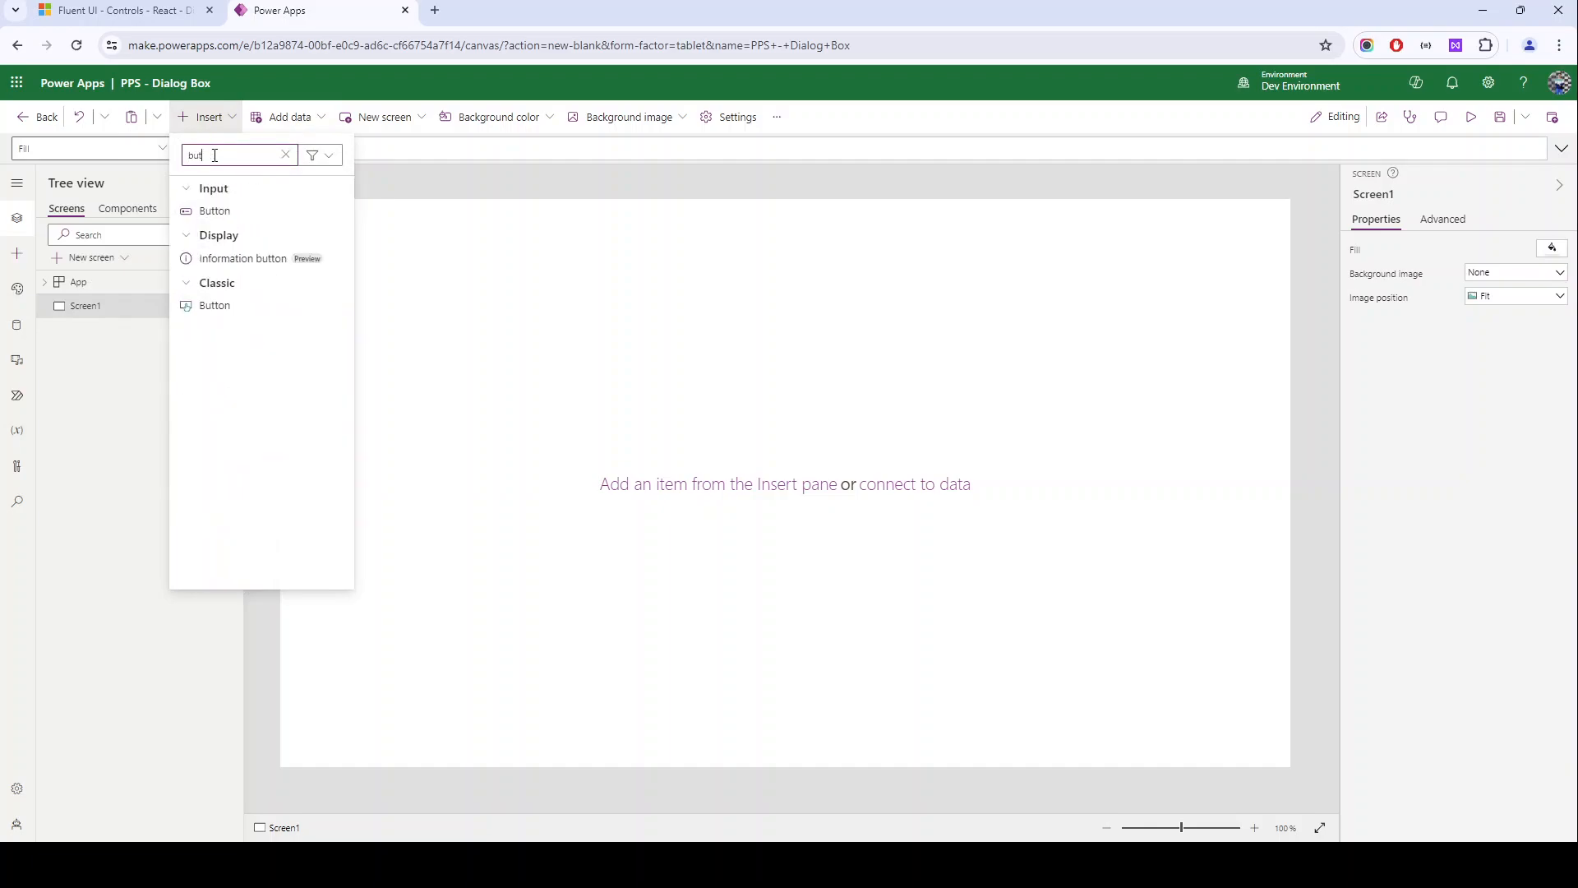
left_click(240, 215)
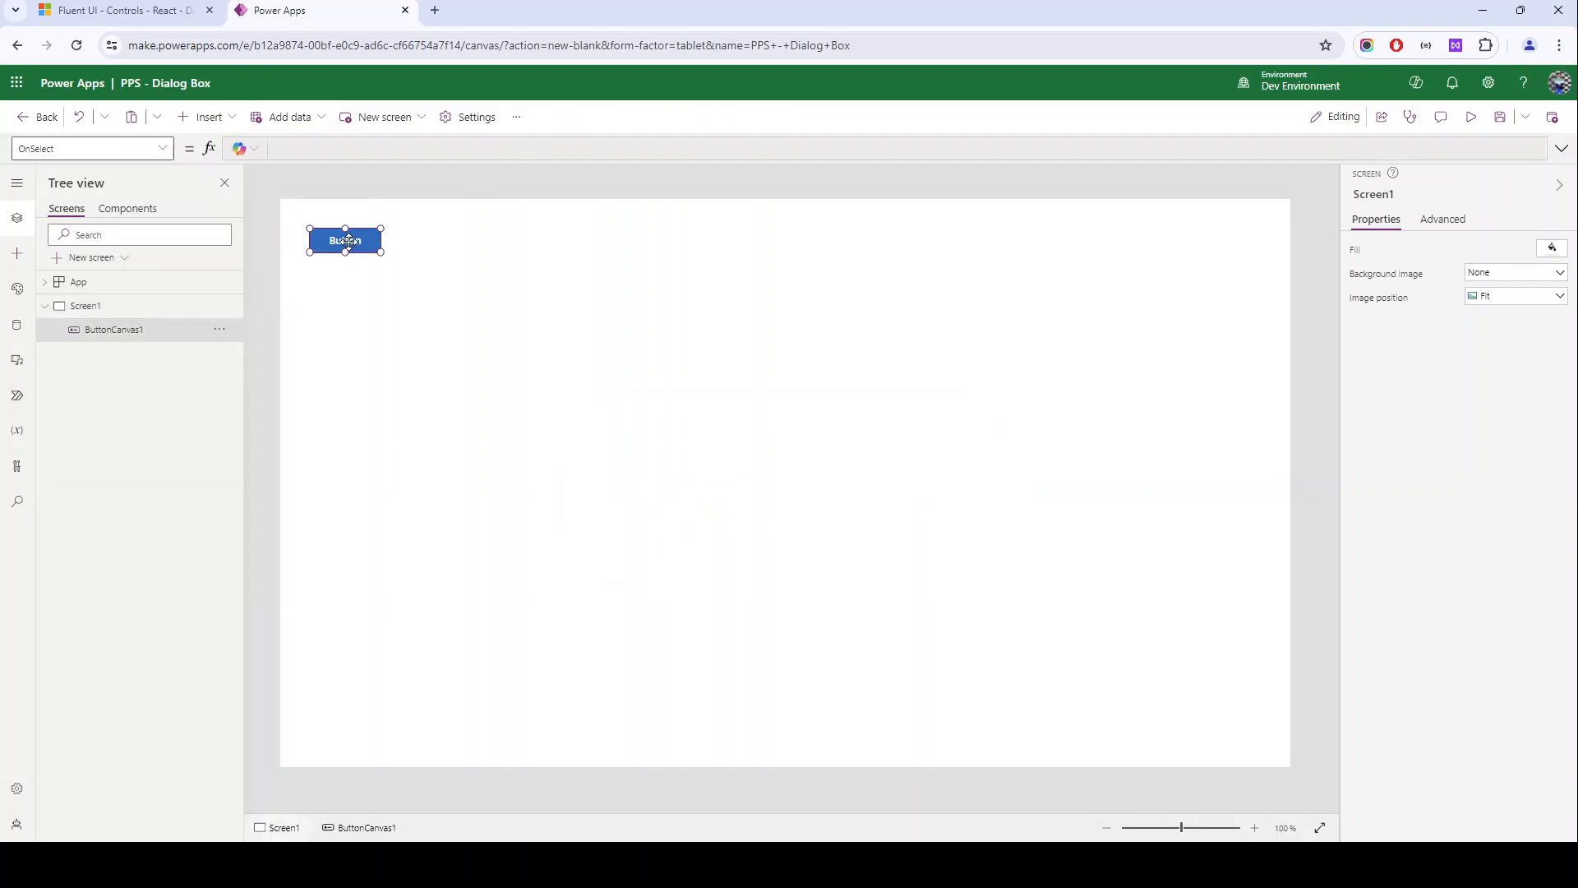
left_click(1505, 277)
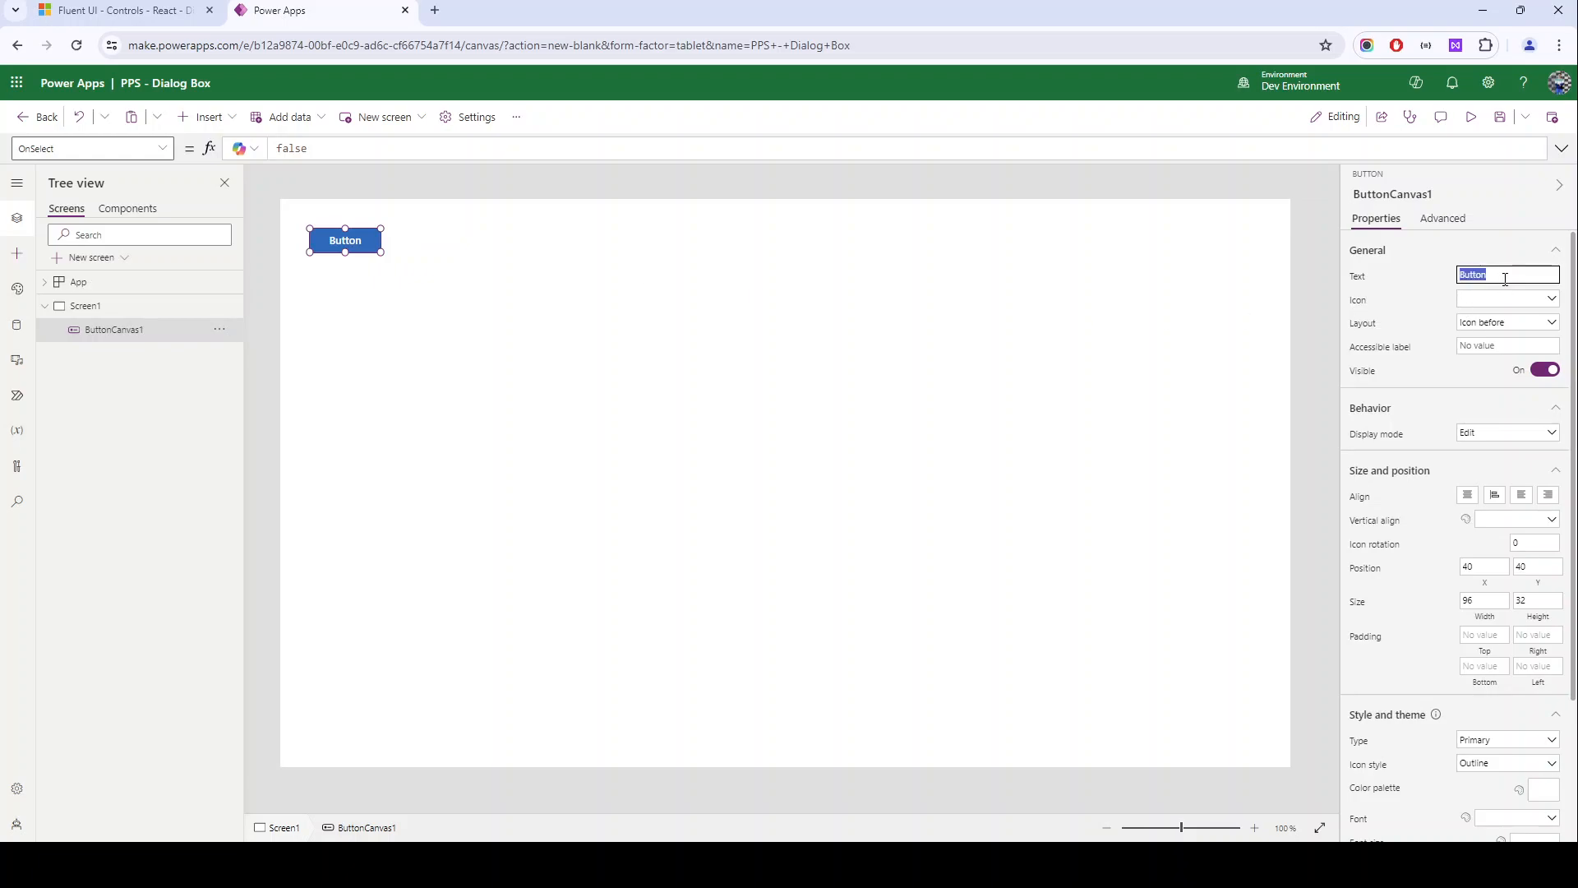
type("Open Dia")
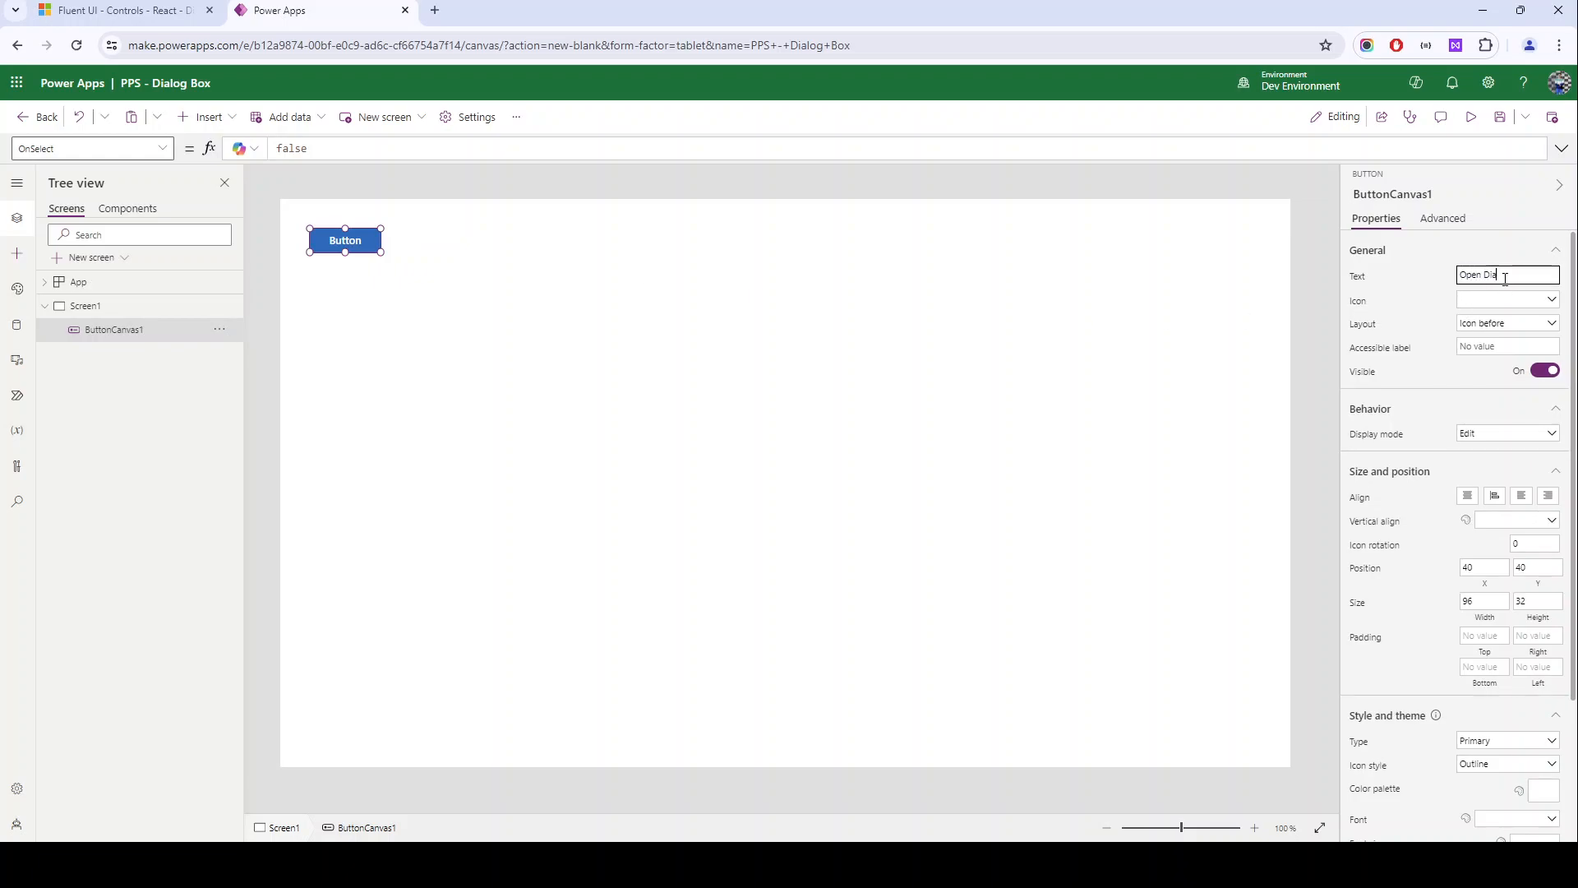
type("log")
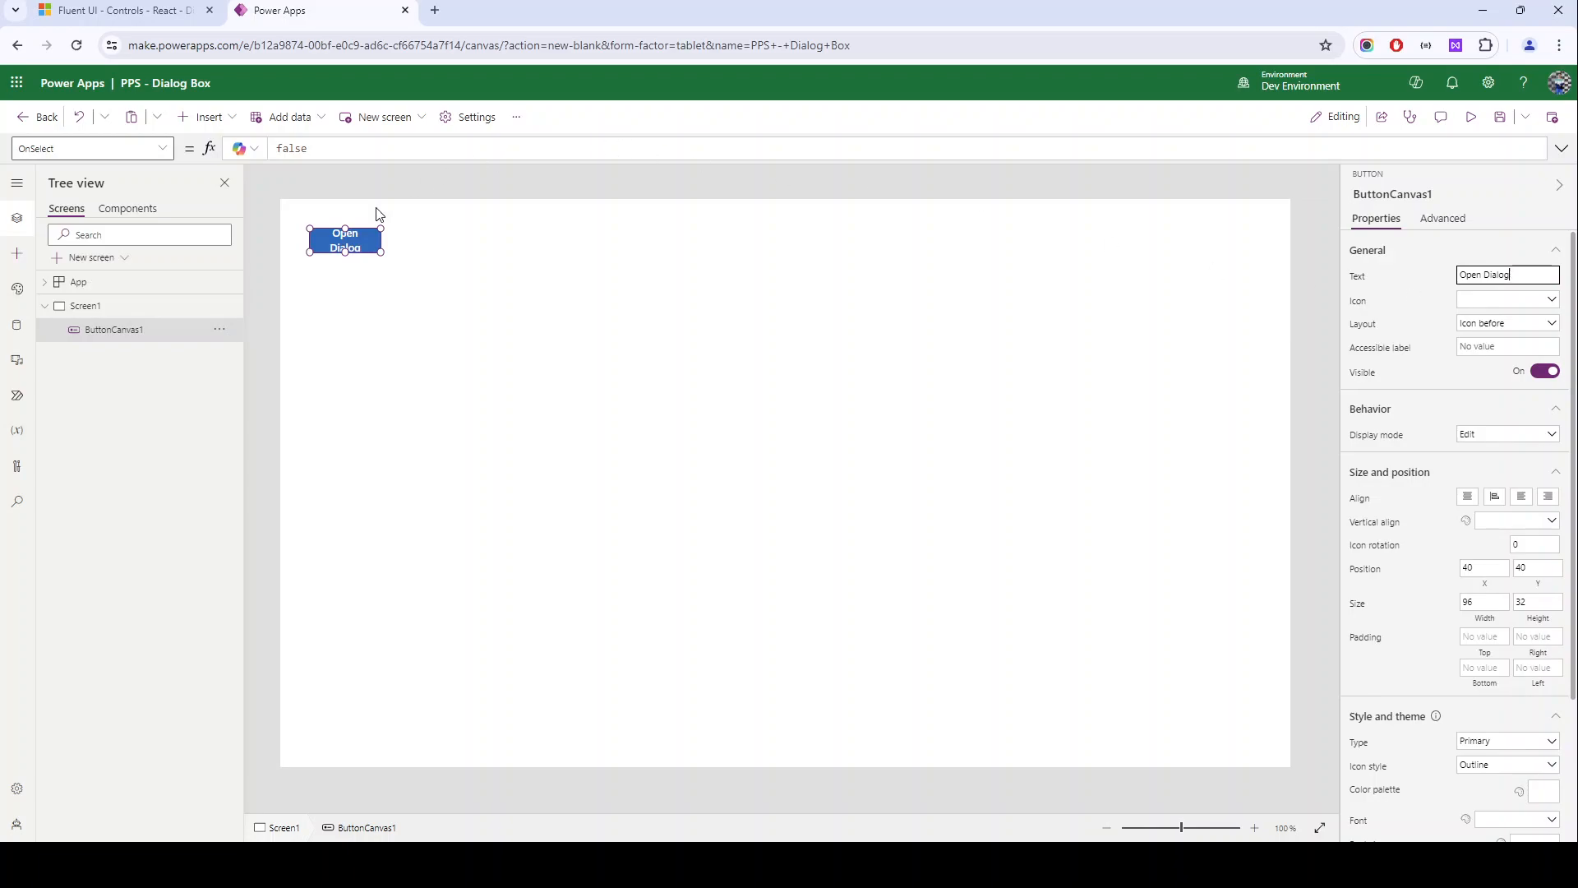
left_click(428, 285)
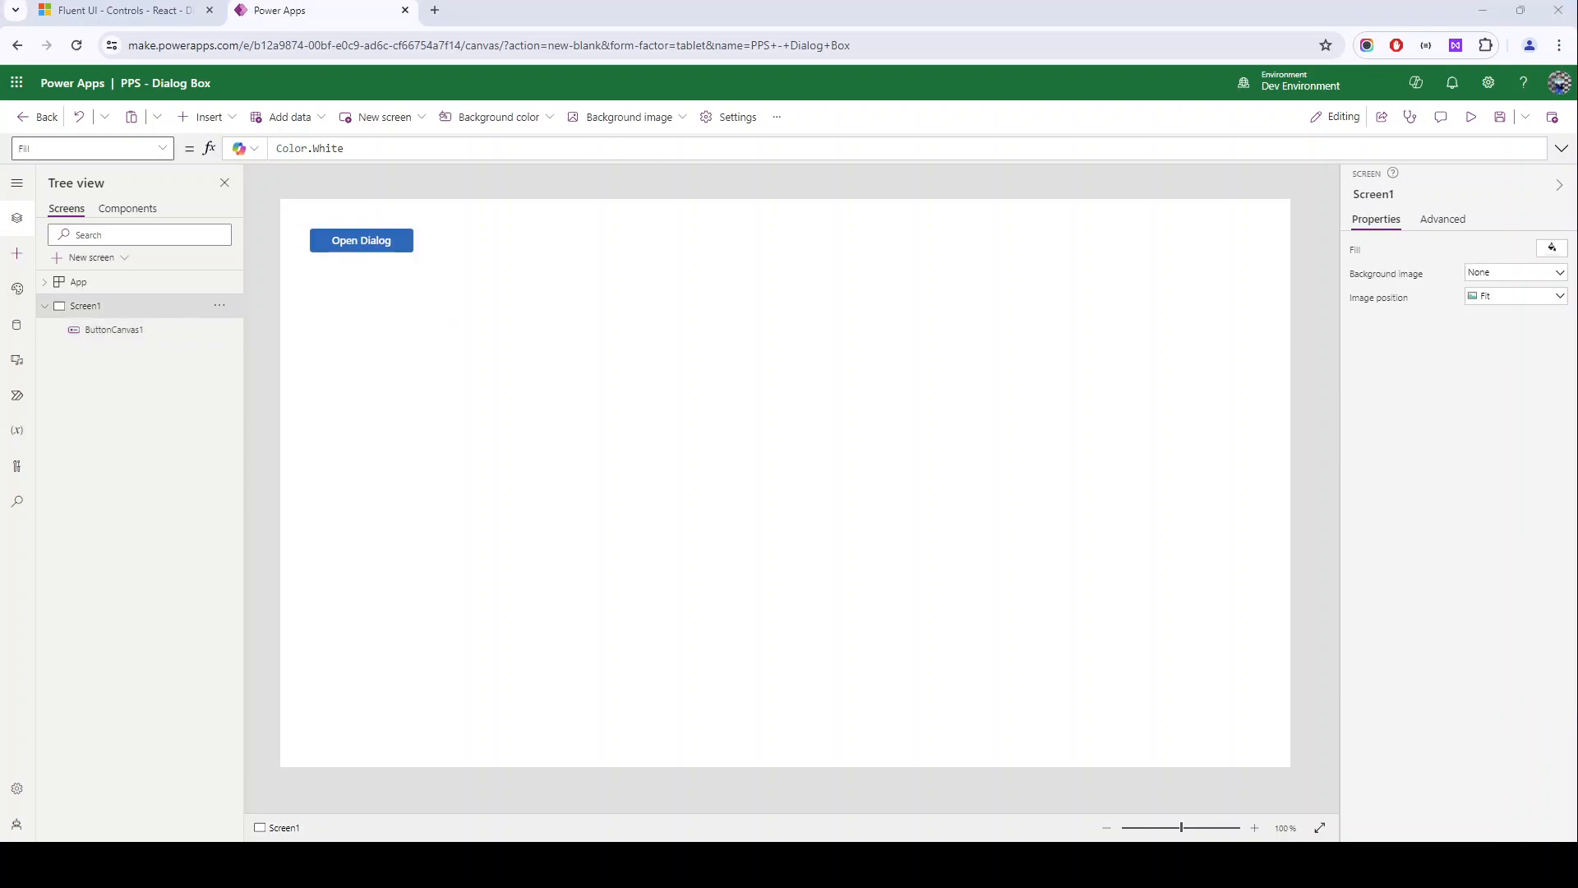
Step: Set the Open Dialog button's OnSelect to UpdateContext({loc_ShowDialog:true}) and copy the formula
left_click(381, 247)
left_click(541, 313)
left_click(368, 240)
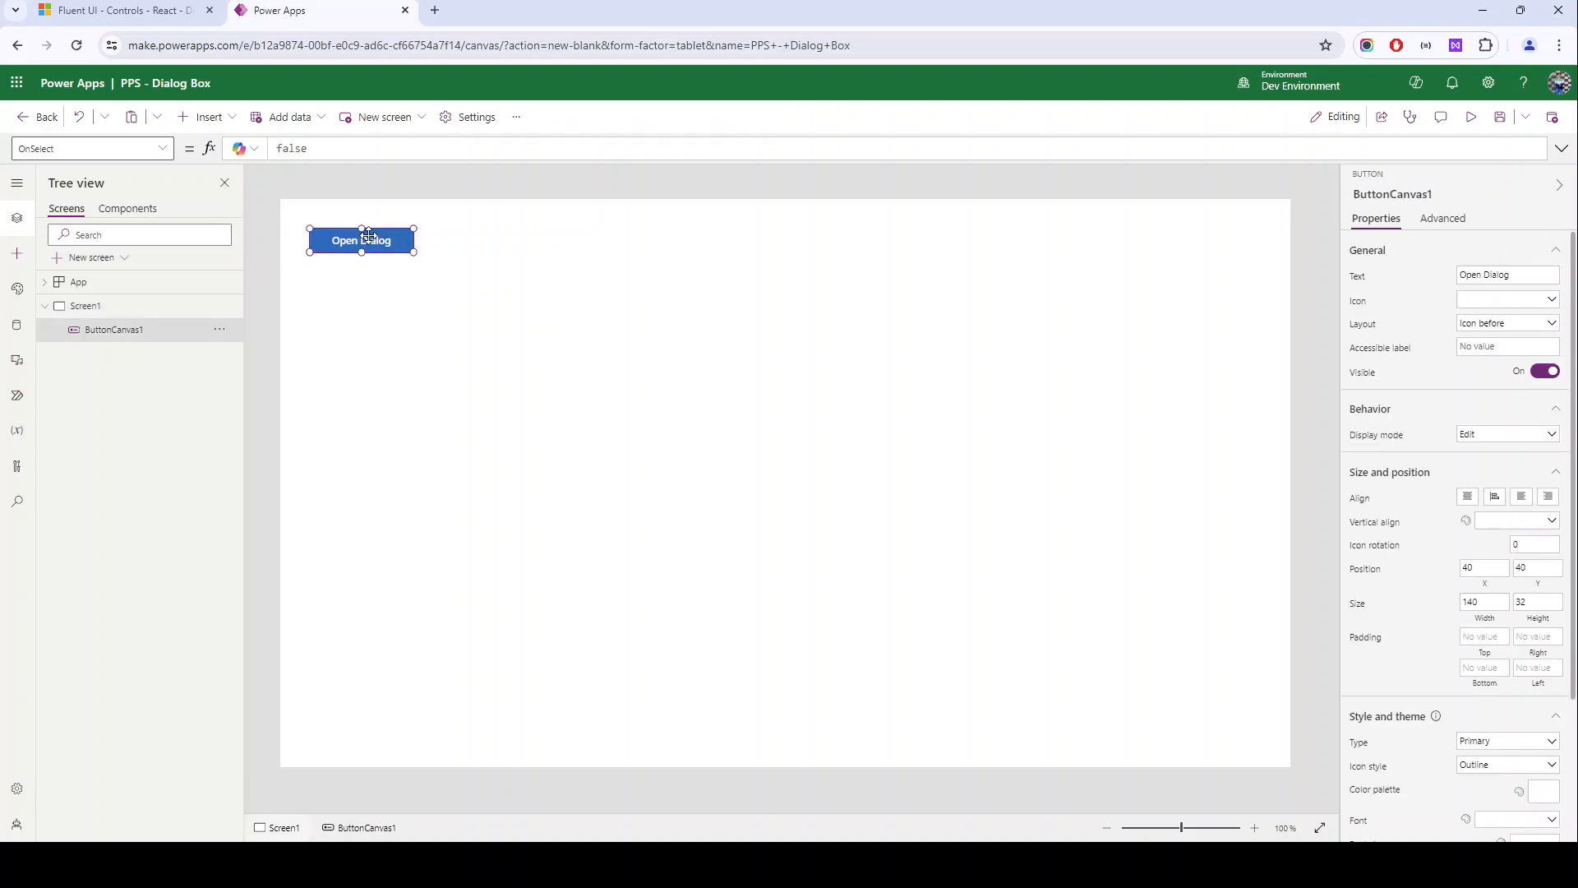
left_click(1442, 217)
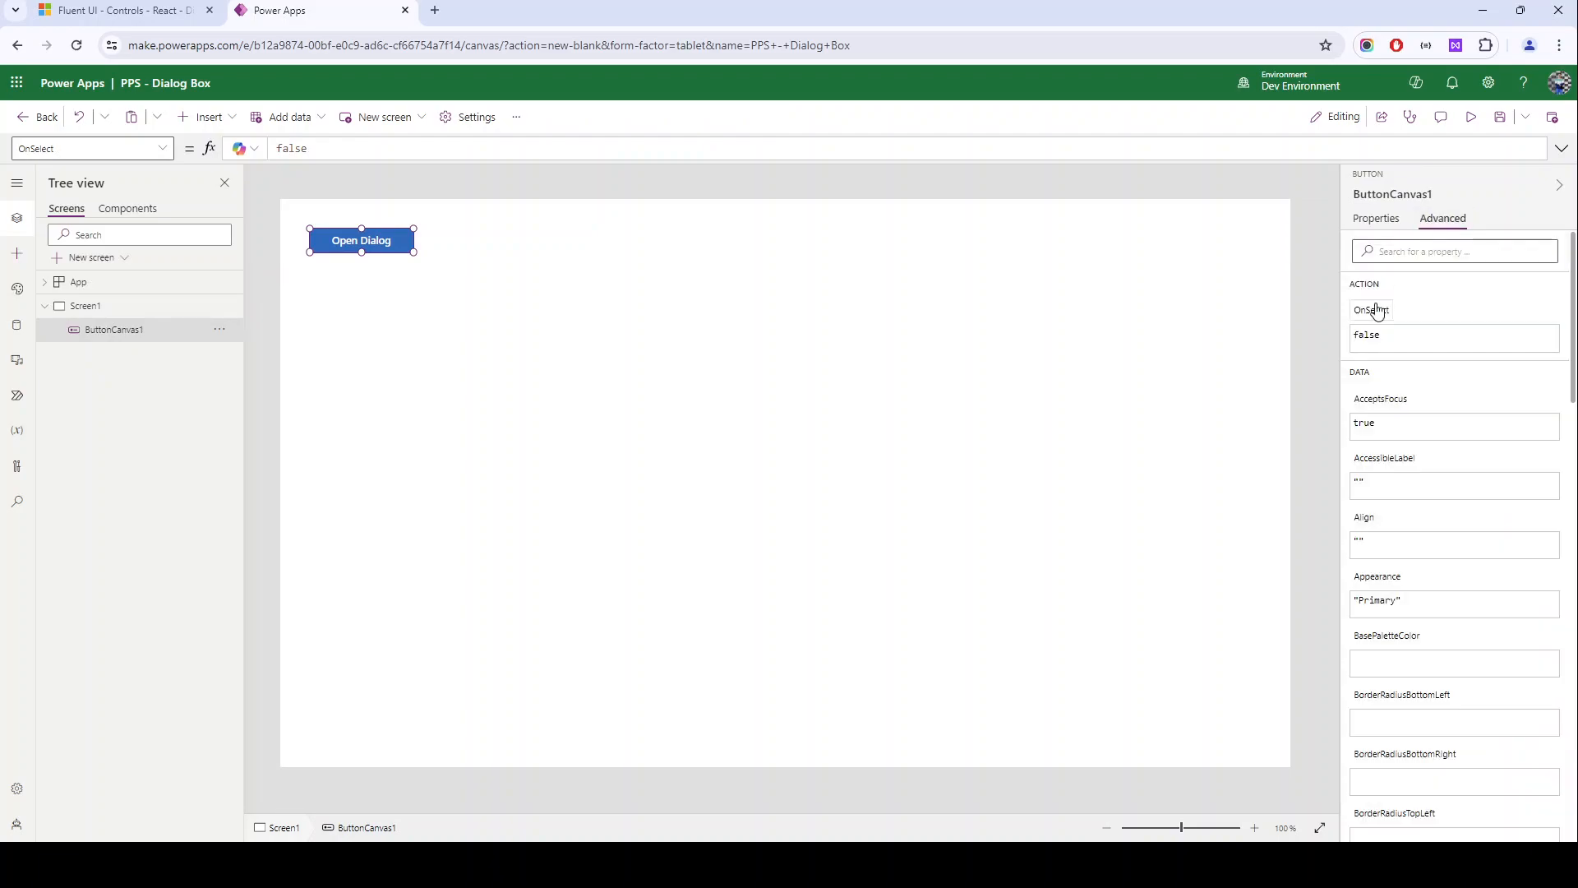
left_click(1378, 311)
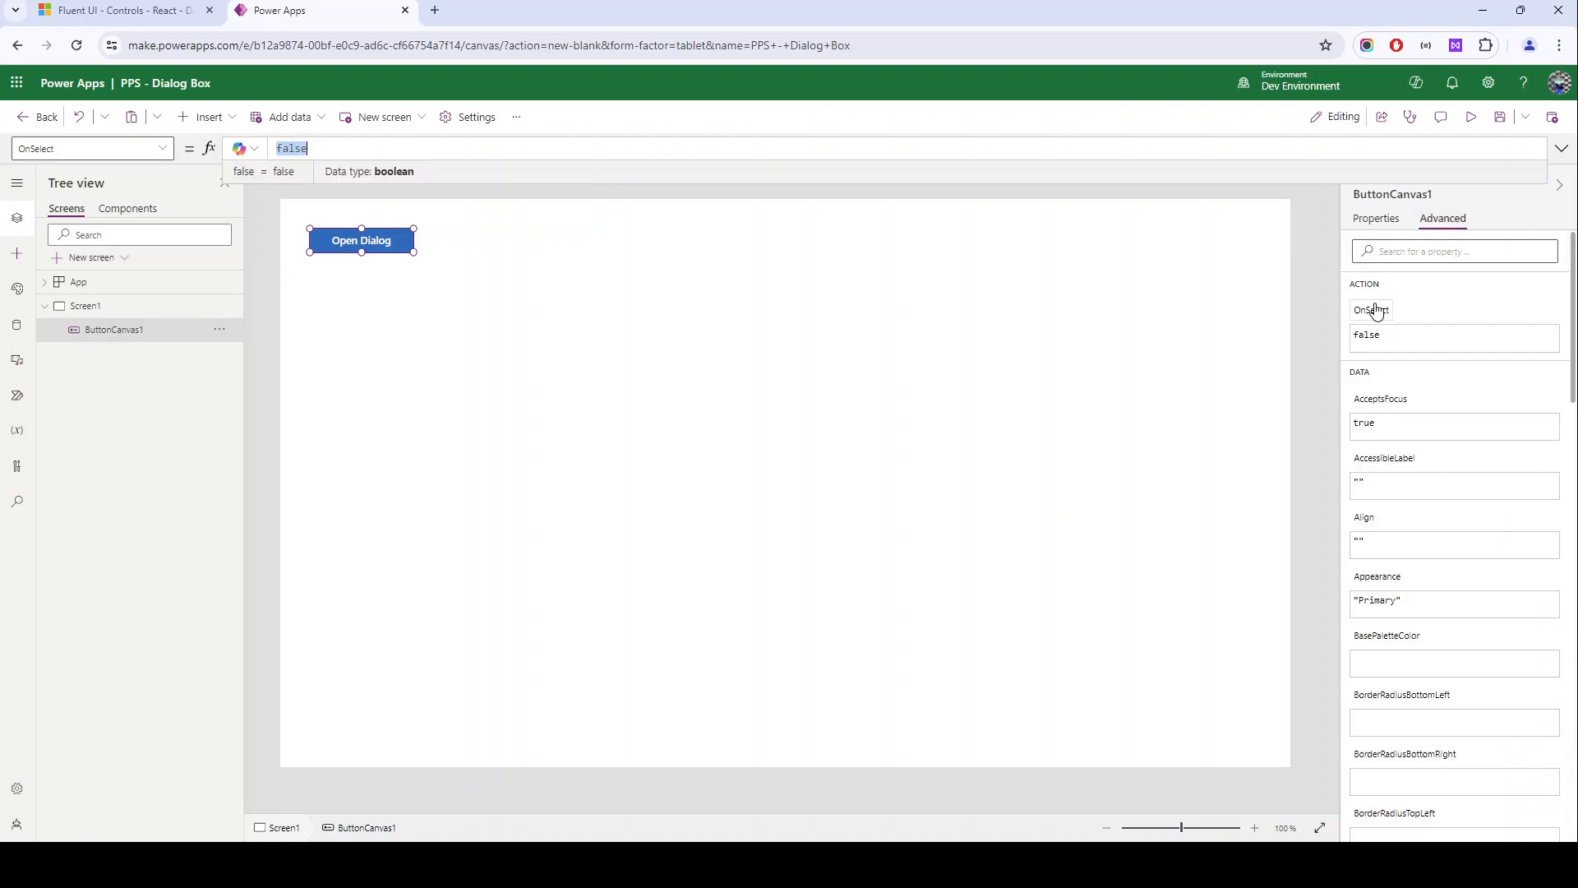
type("update")
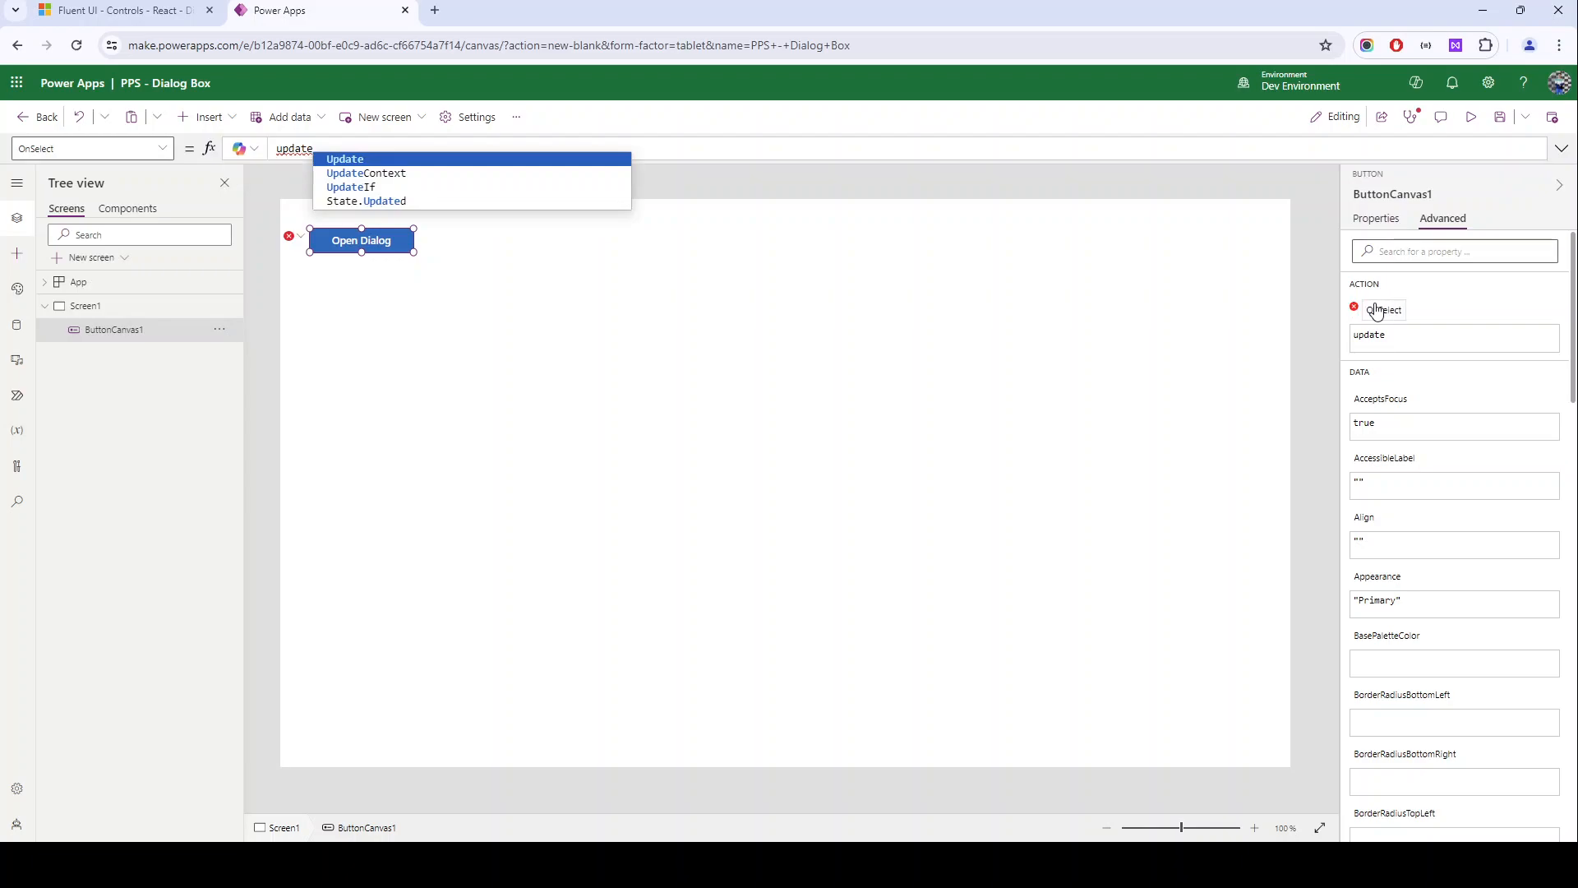
key("Down")
key("Tab")
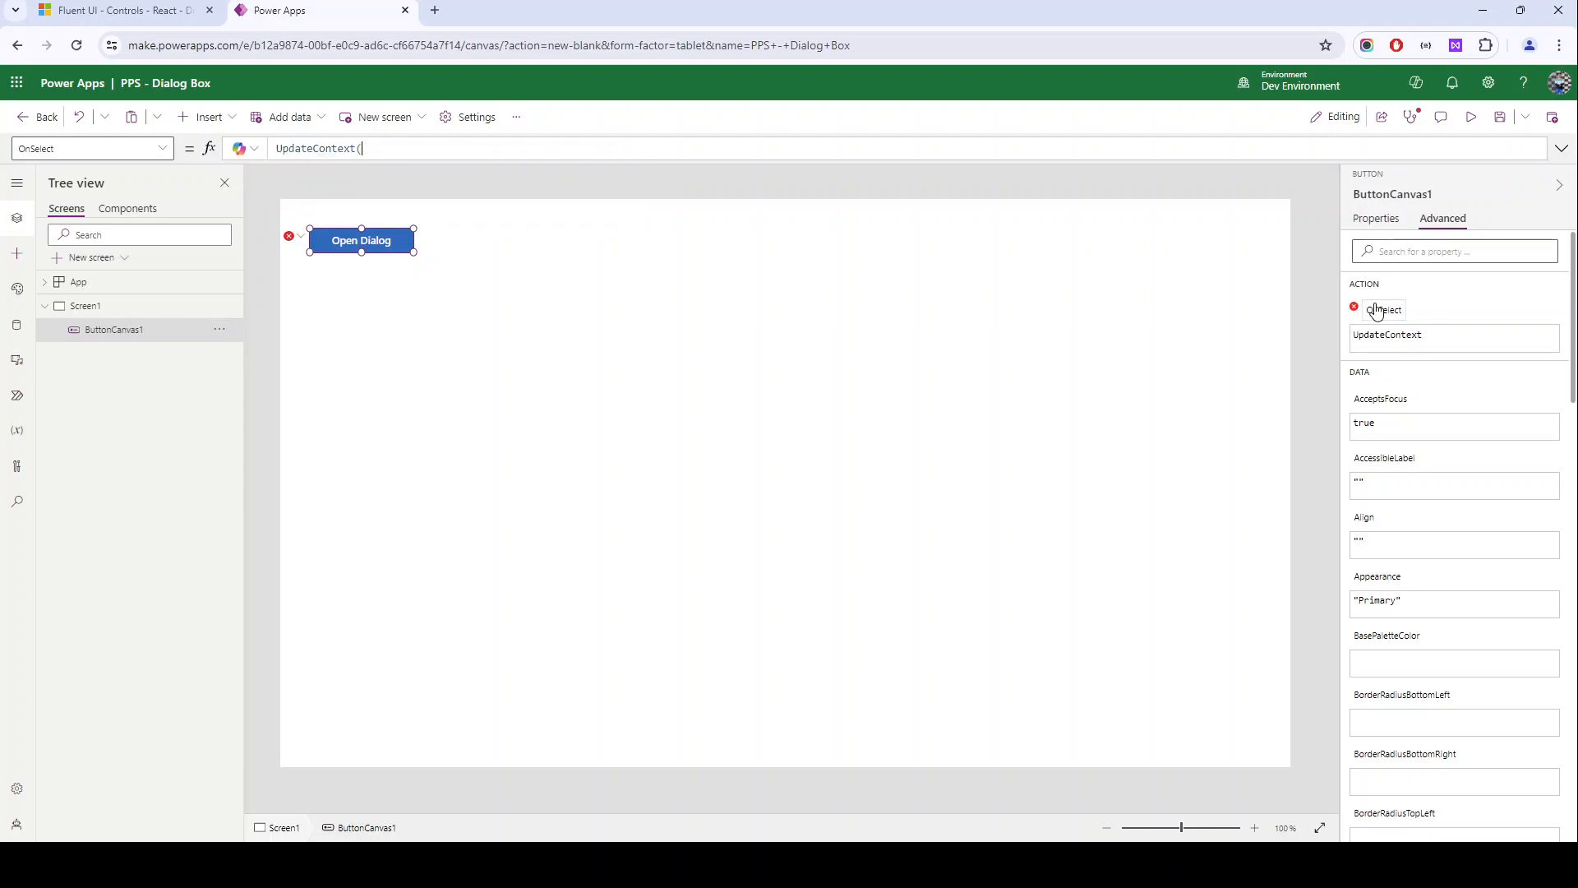
type("{lod")
type("_ShowDial")
type("og")
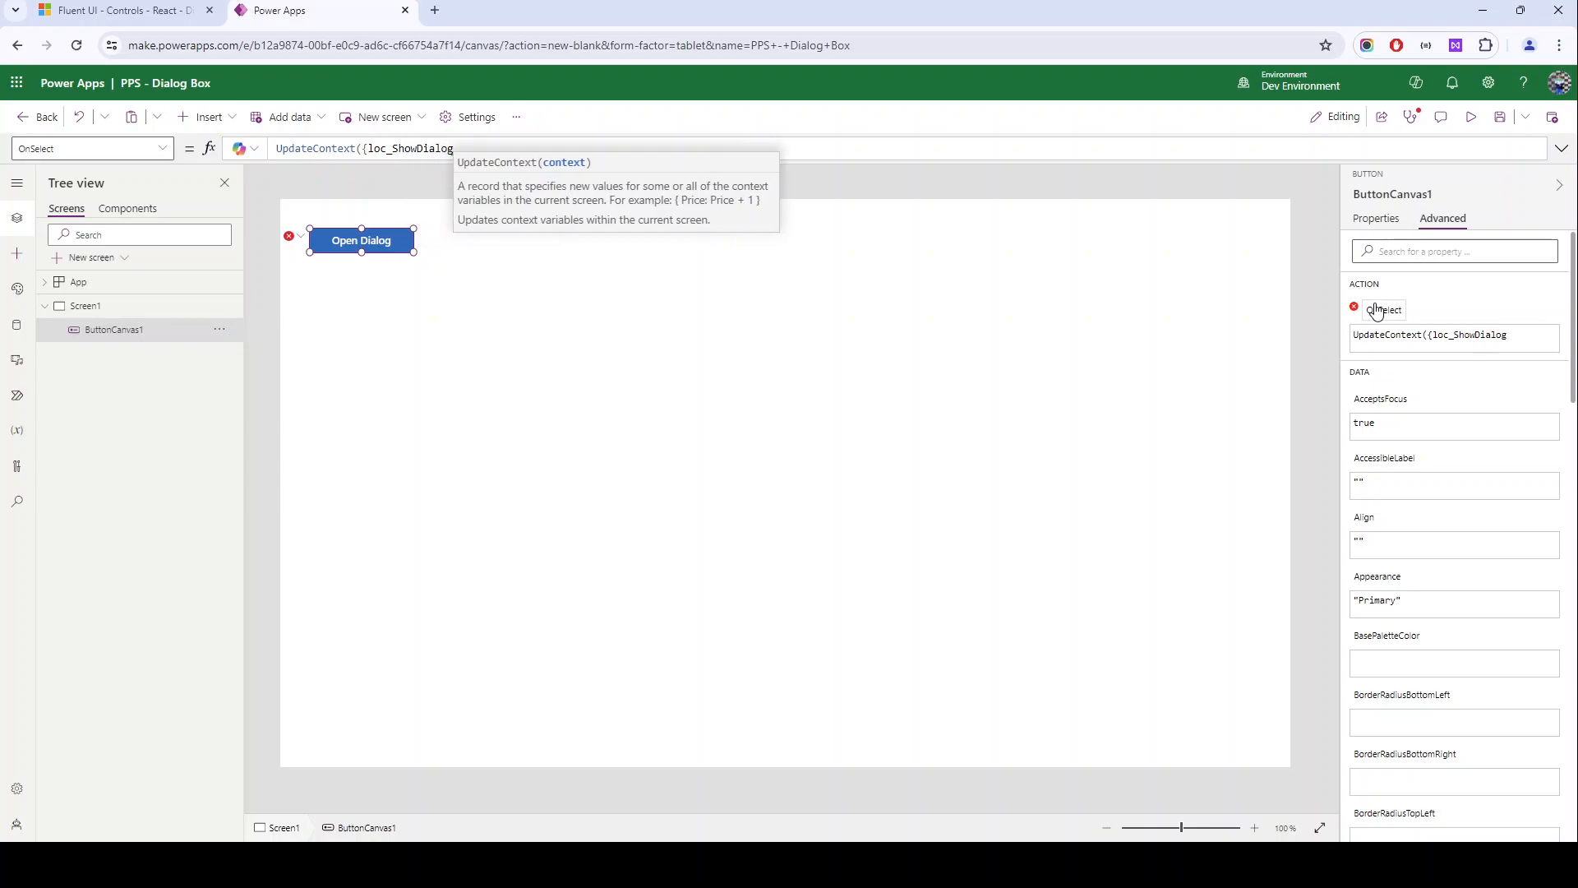
type(":tr")
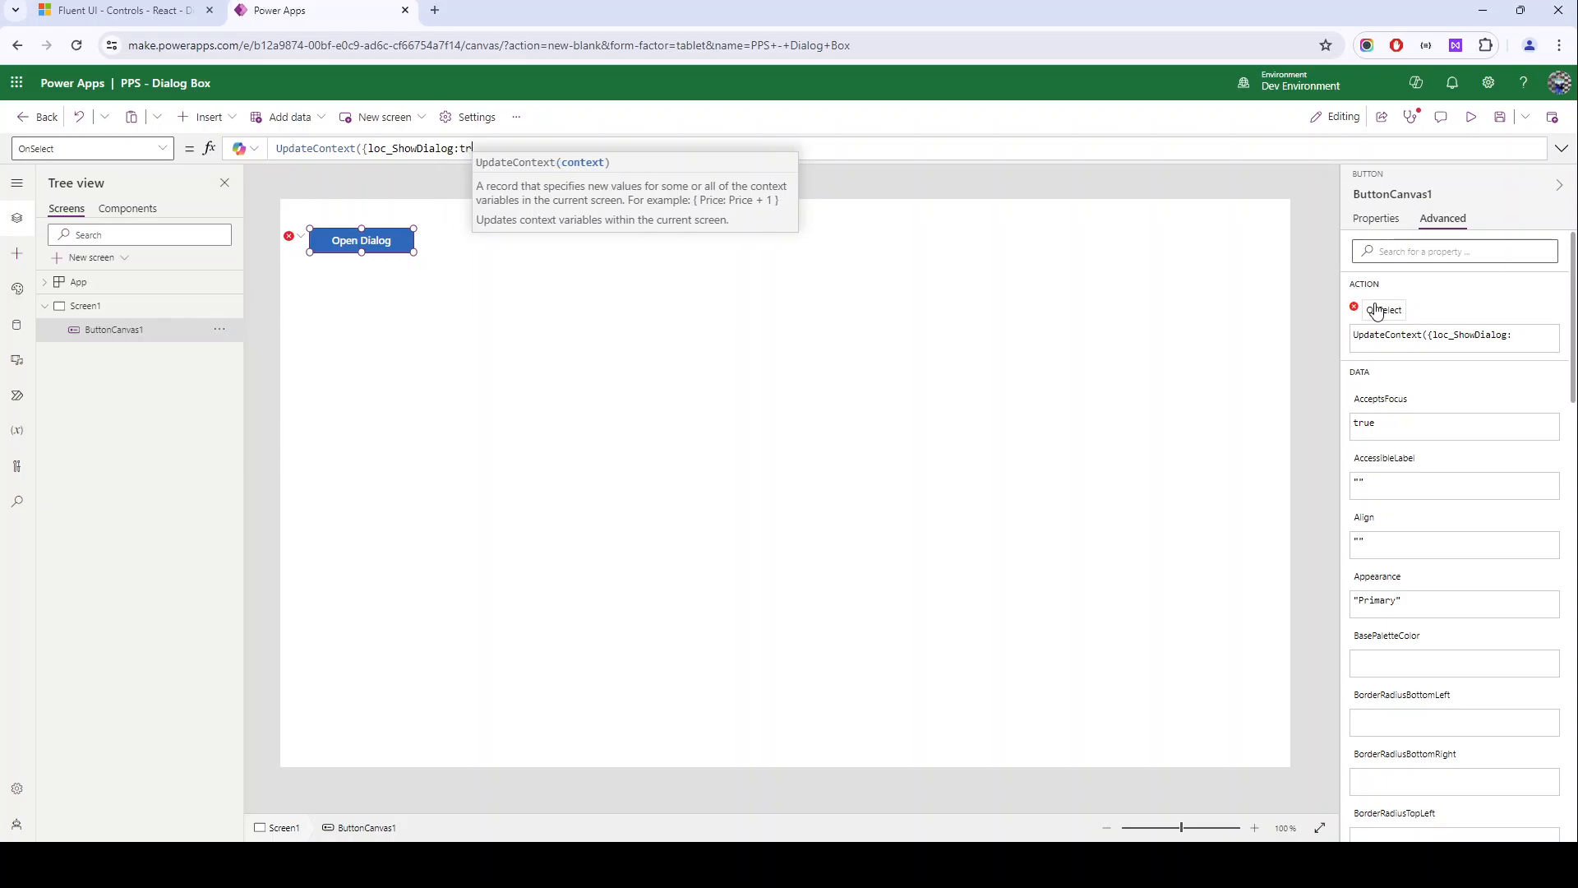
type("ue})")
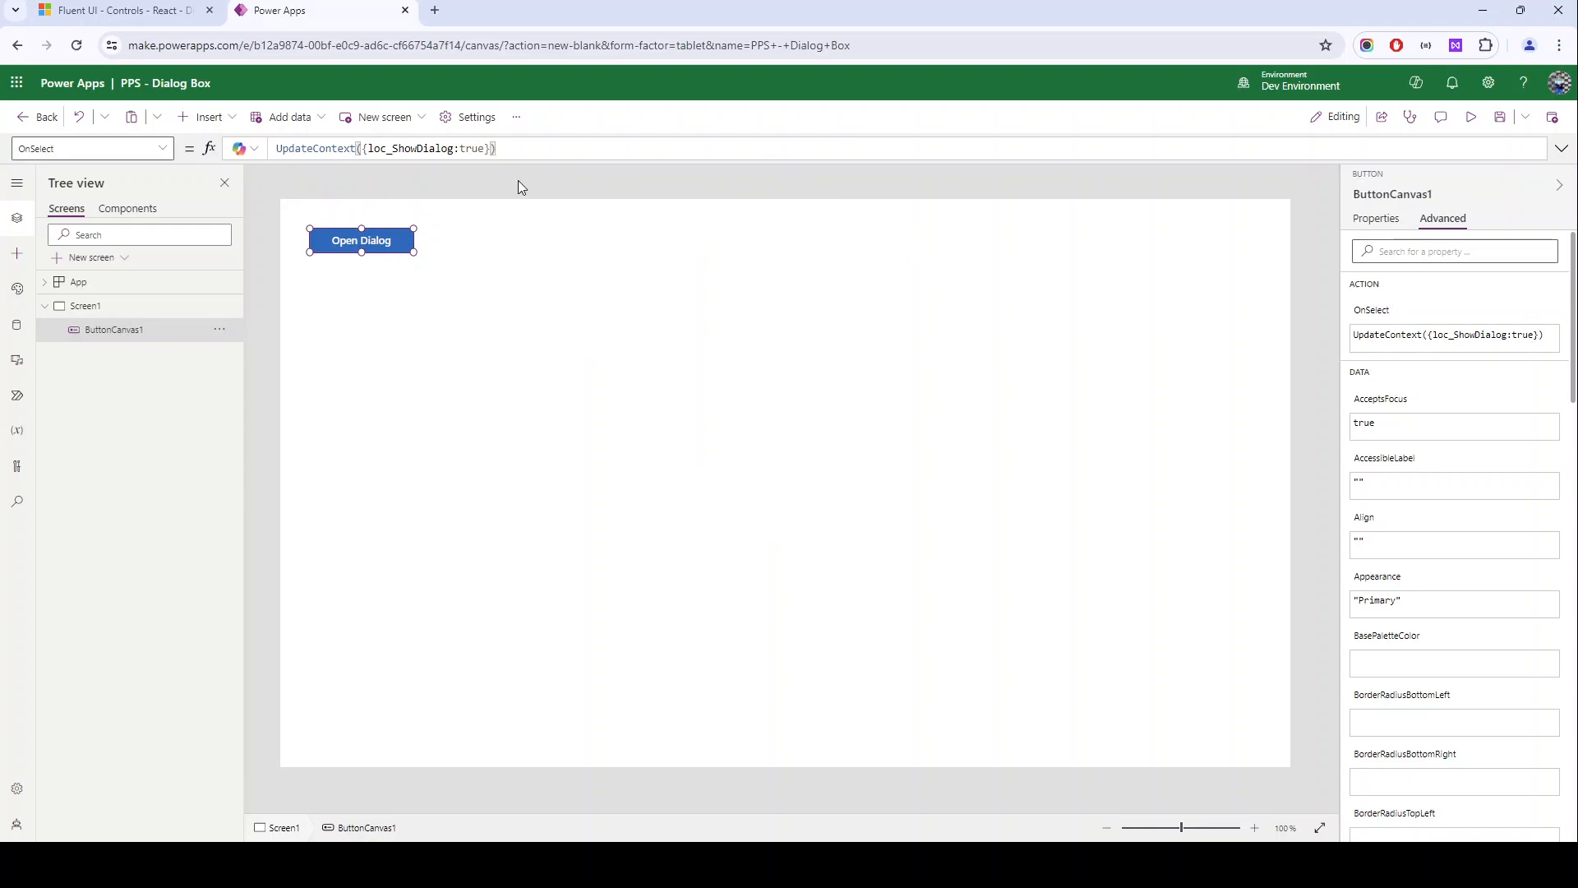
key("ctrl+a")
key("ctrl+c")
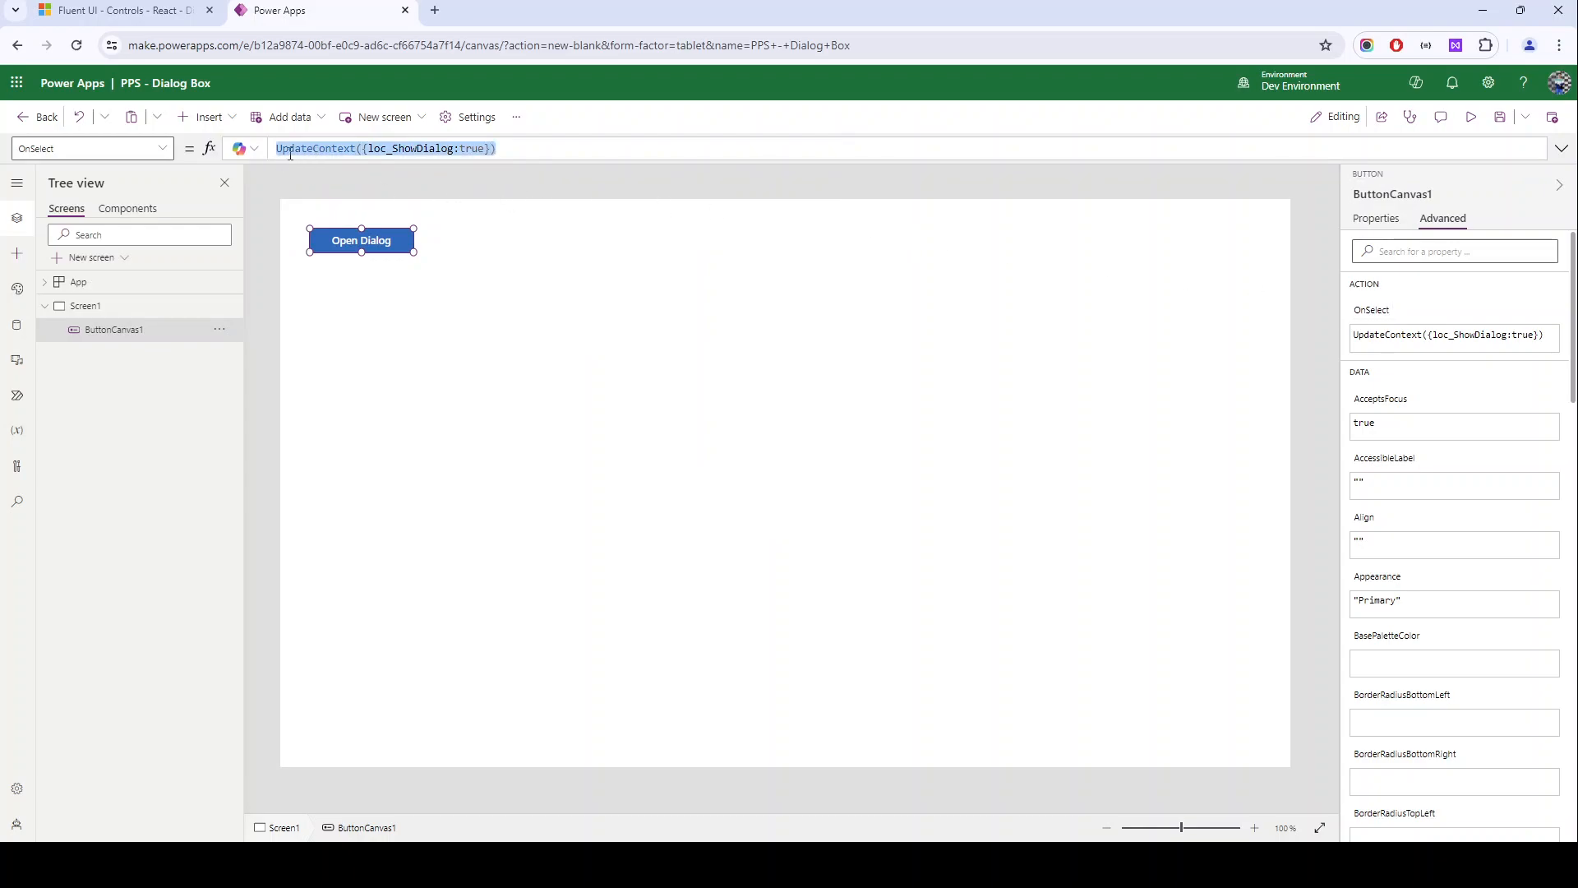
left_click(173, 293)
left_click(163, 150)
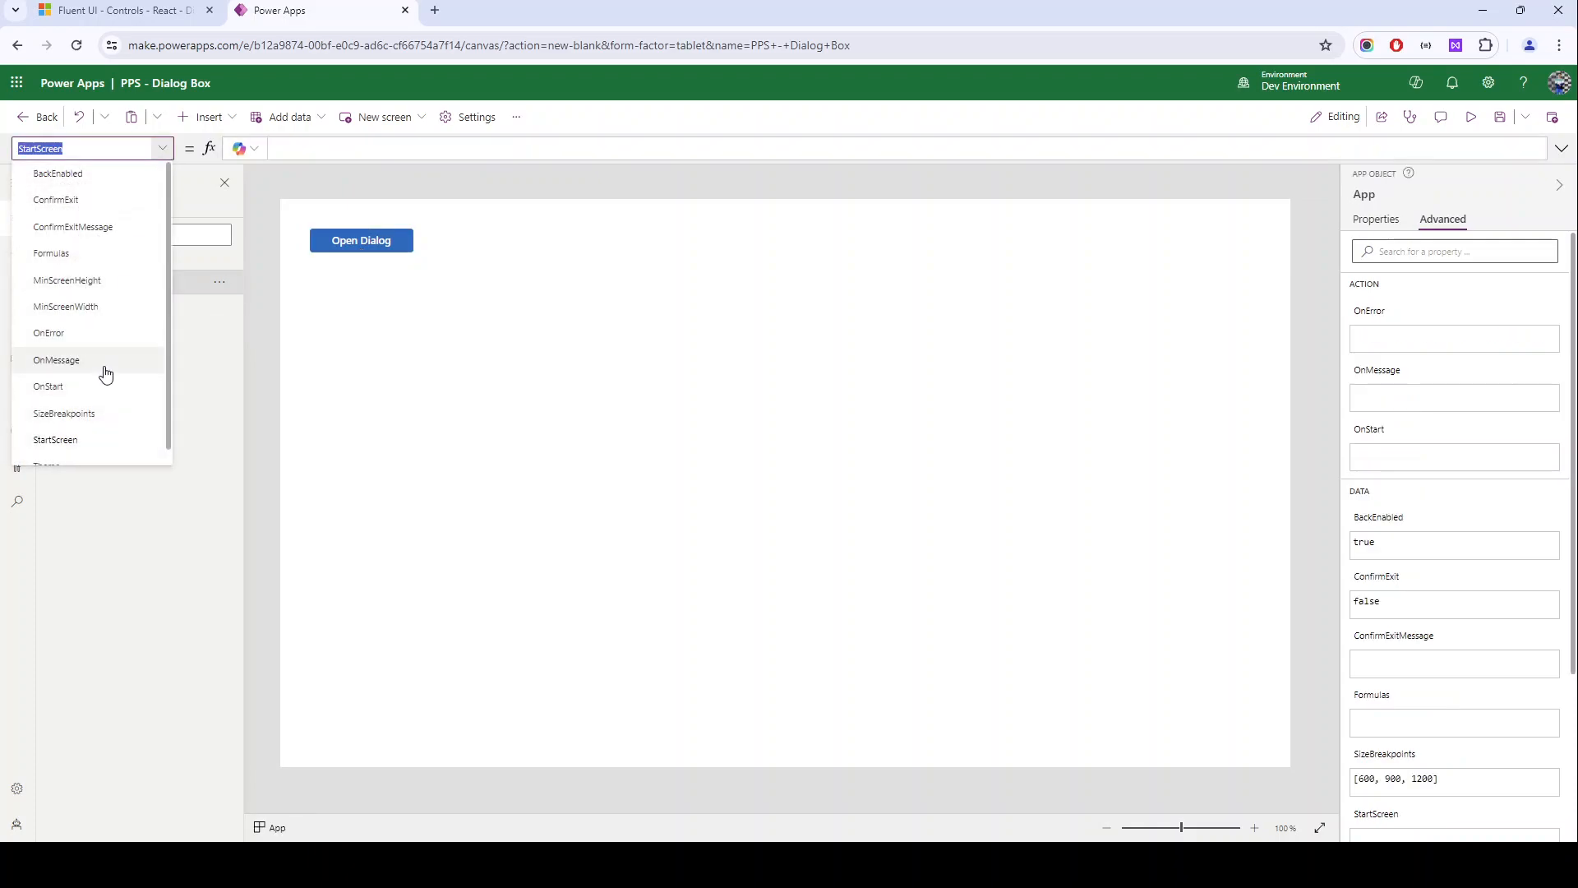
left_click(105, 387)
left_click(311, 146)
key("ctrl+v")
key("ctrl+a")
key("ctrl+x")
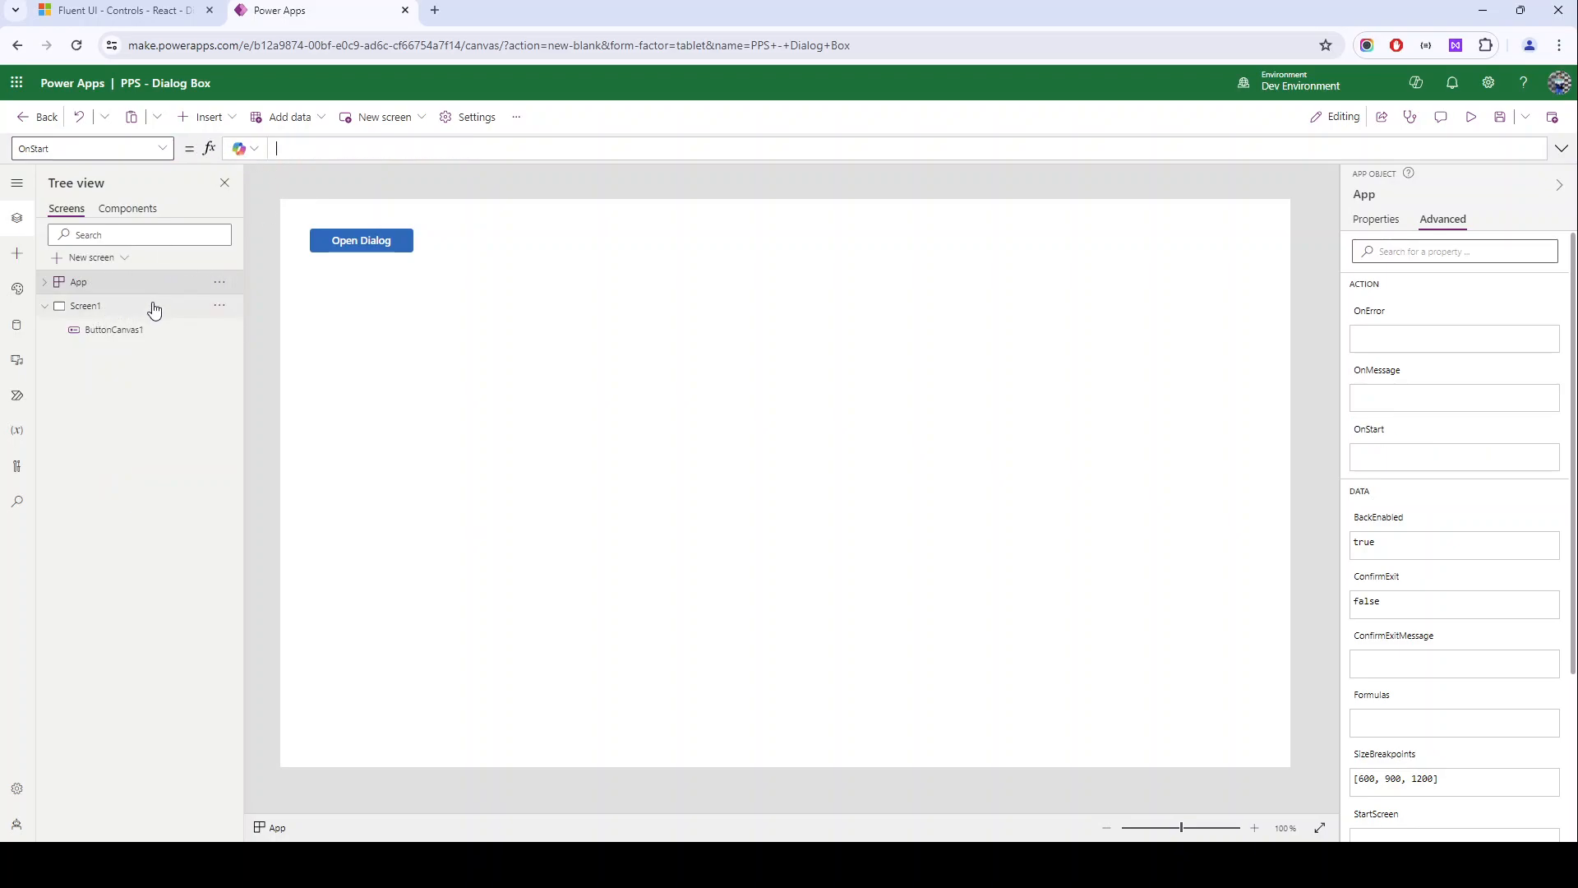
Step: Set Screen1's OnVisible formula to UpdateContext({loc_ShowDialog:false}), reusing the copied formula
left_click(153, 308)
left_click(162, 149)
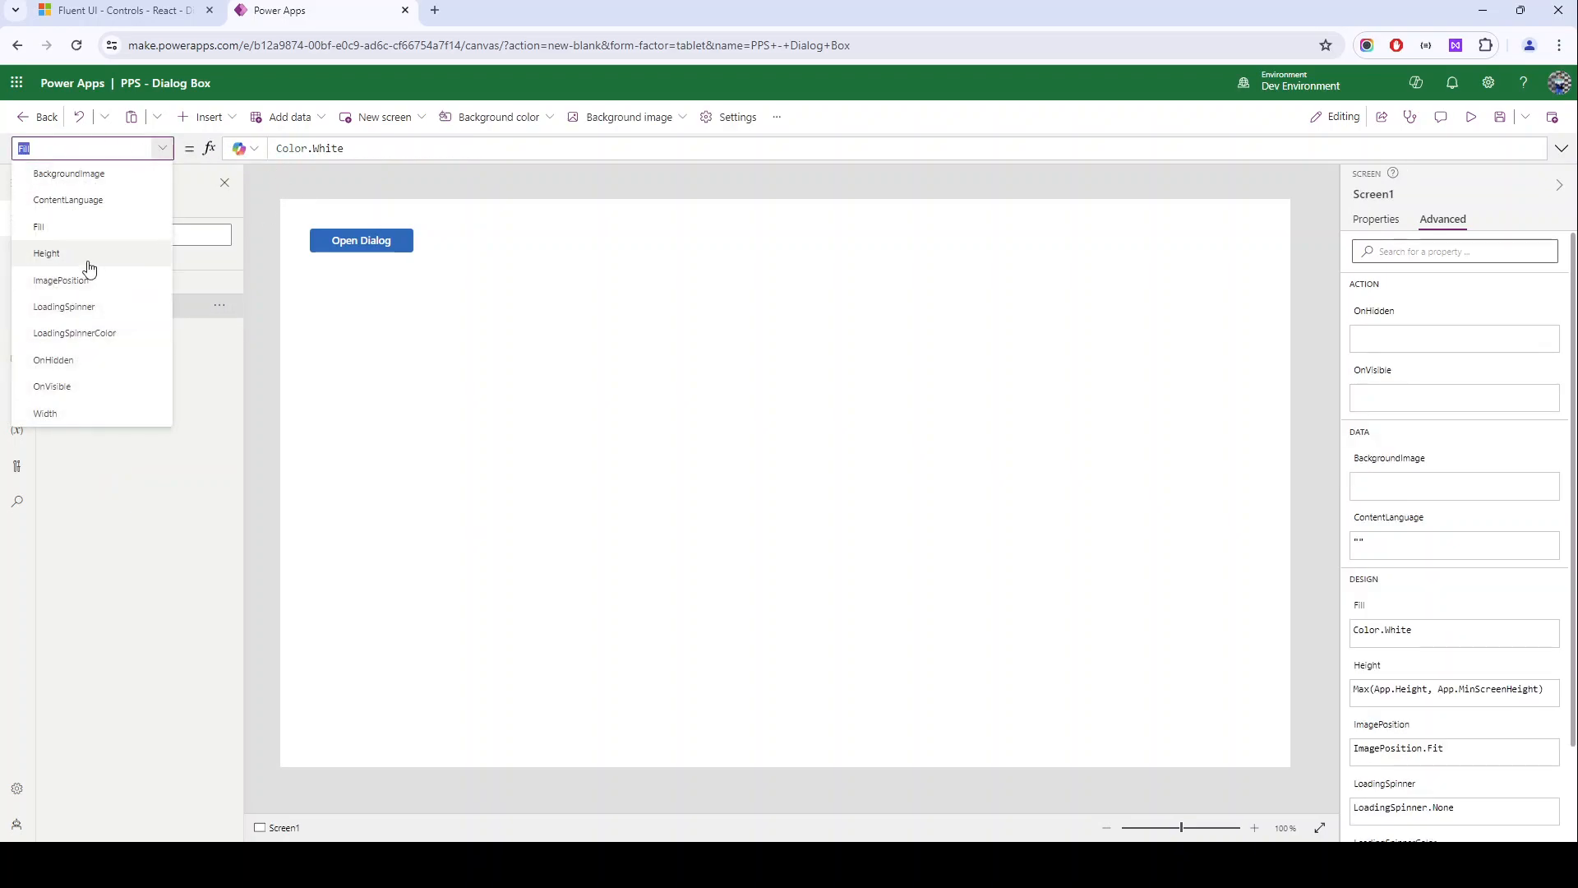
left_click(72, 384)
left_click(301, 148)
key("ctrl+v")
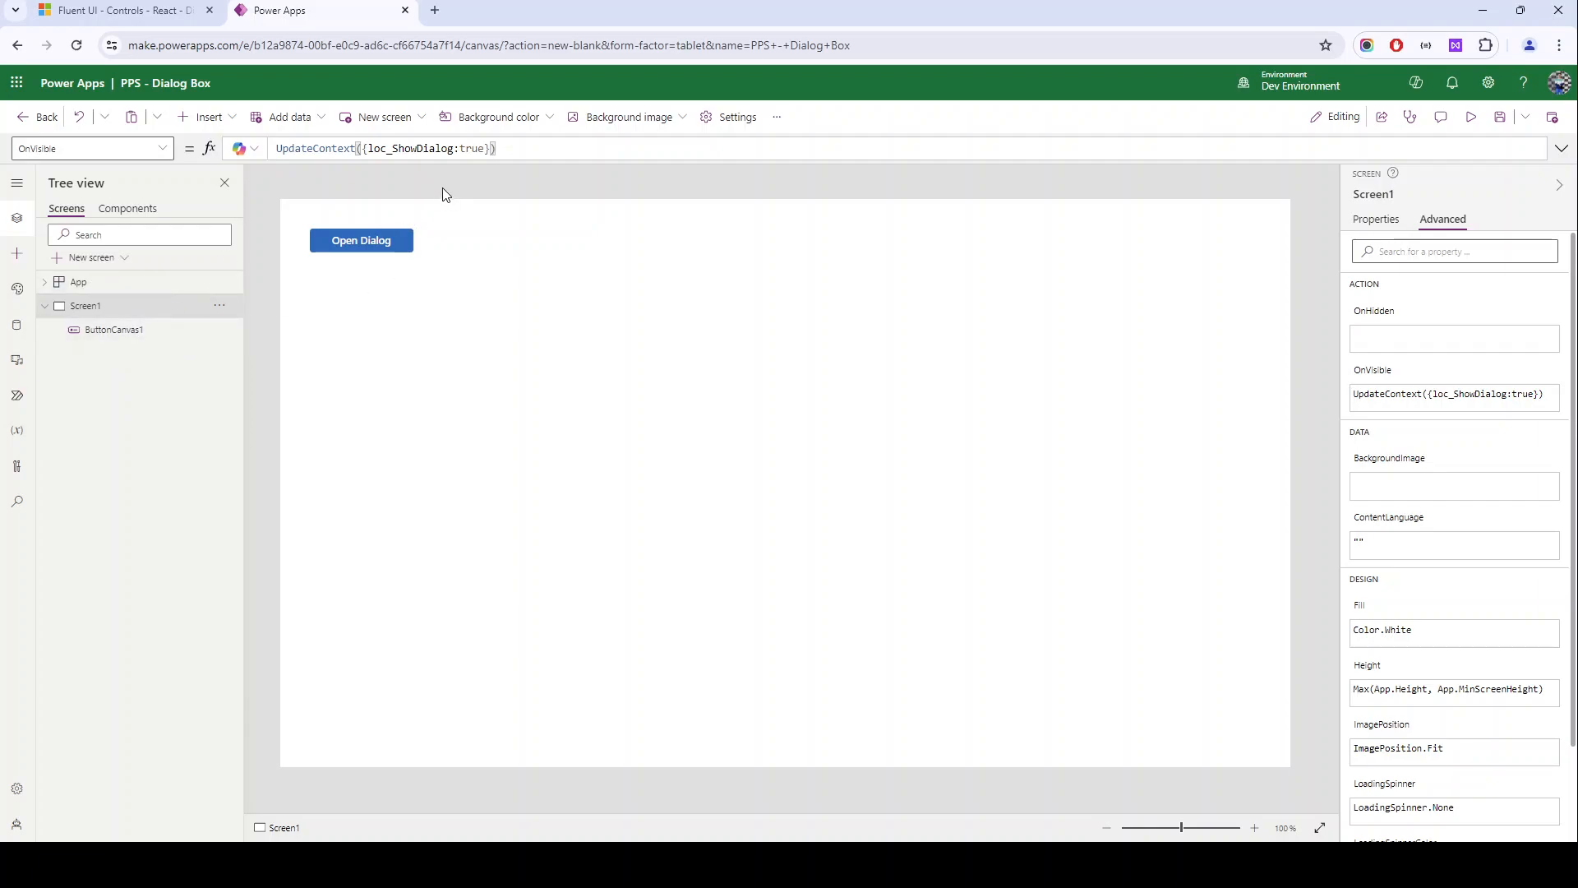
double_click(467, 146)
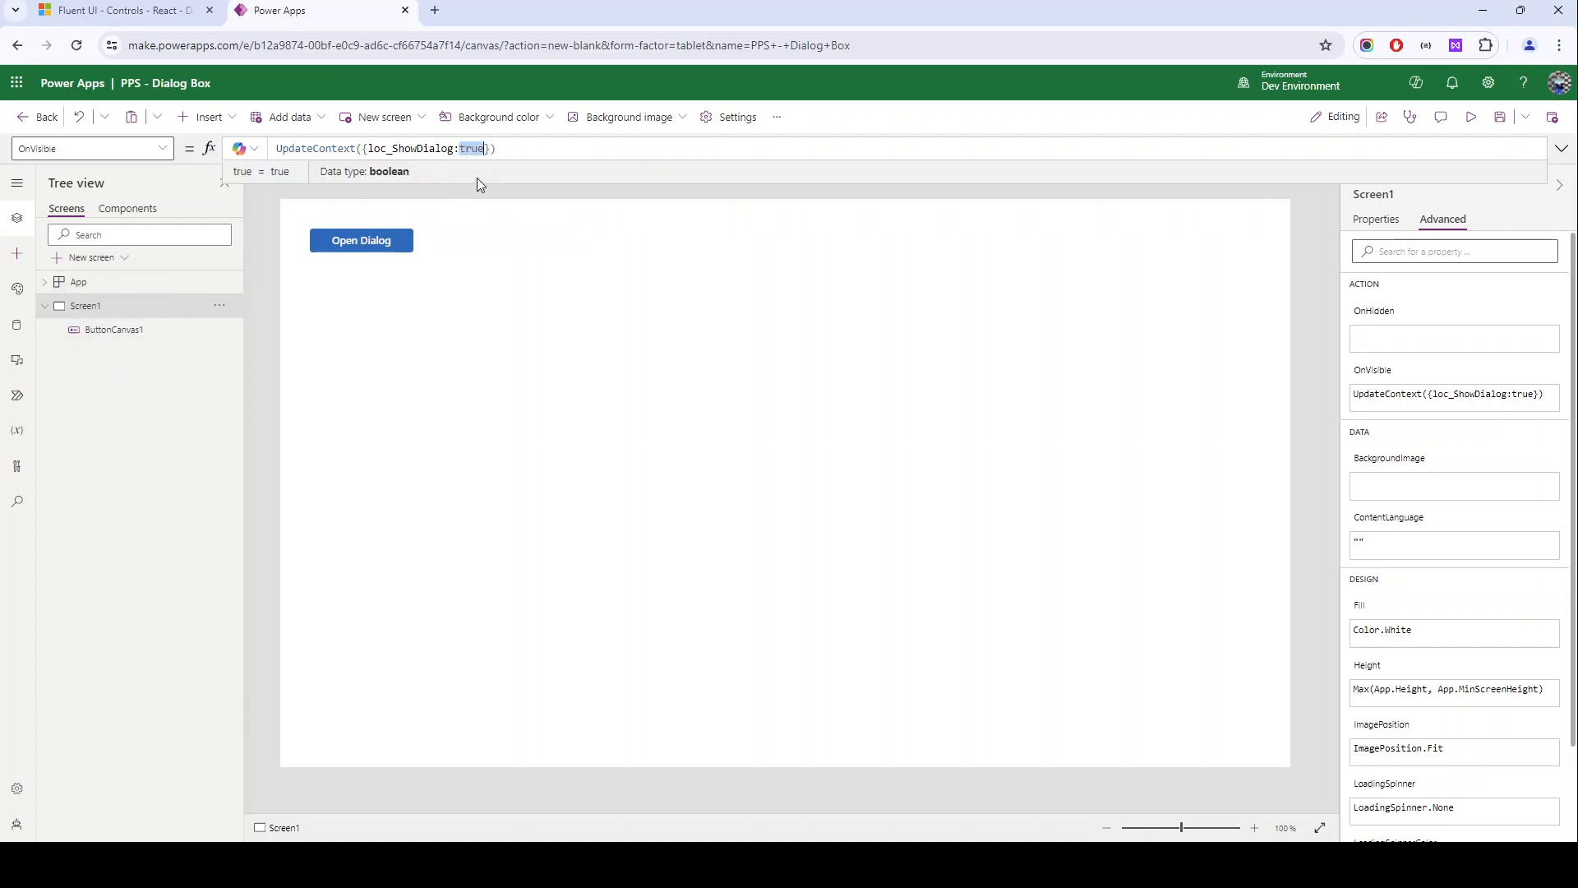
type("false")
left_click(259, 303)
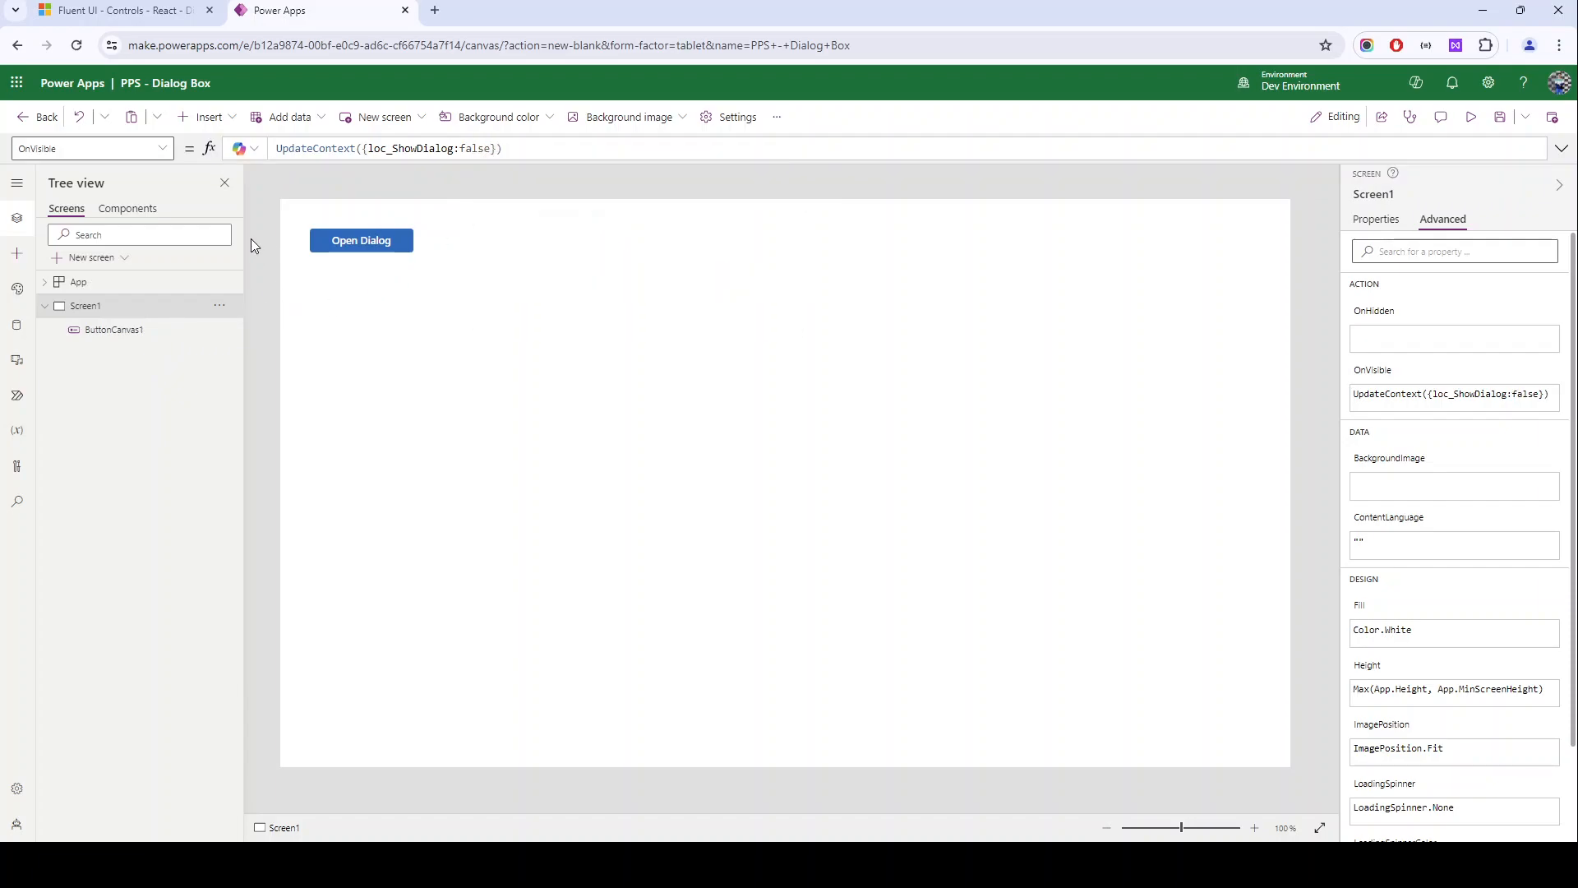
Step: Insert a modern text control beside the Open Dialog button and set its Text property to loc_ShowDialog
left_click(204, 117)
left_click(250, 211)
left_click_drag(347, 254, 453, 240)
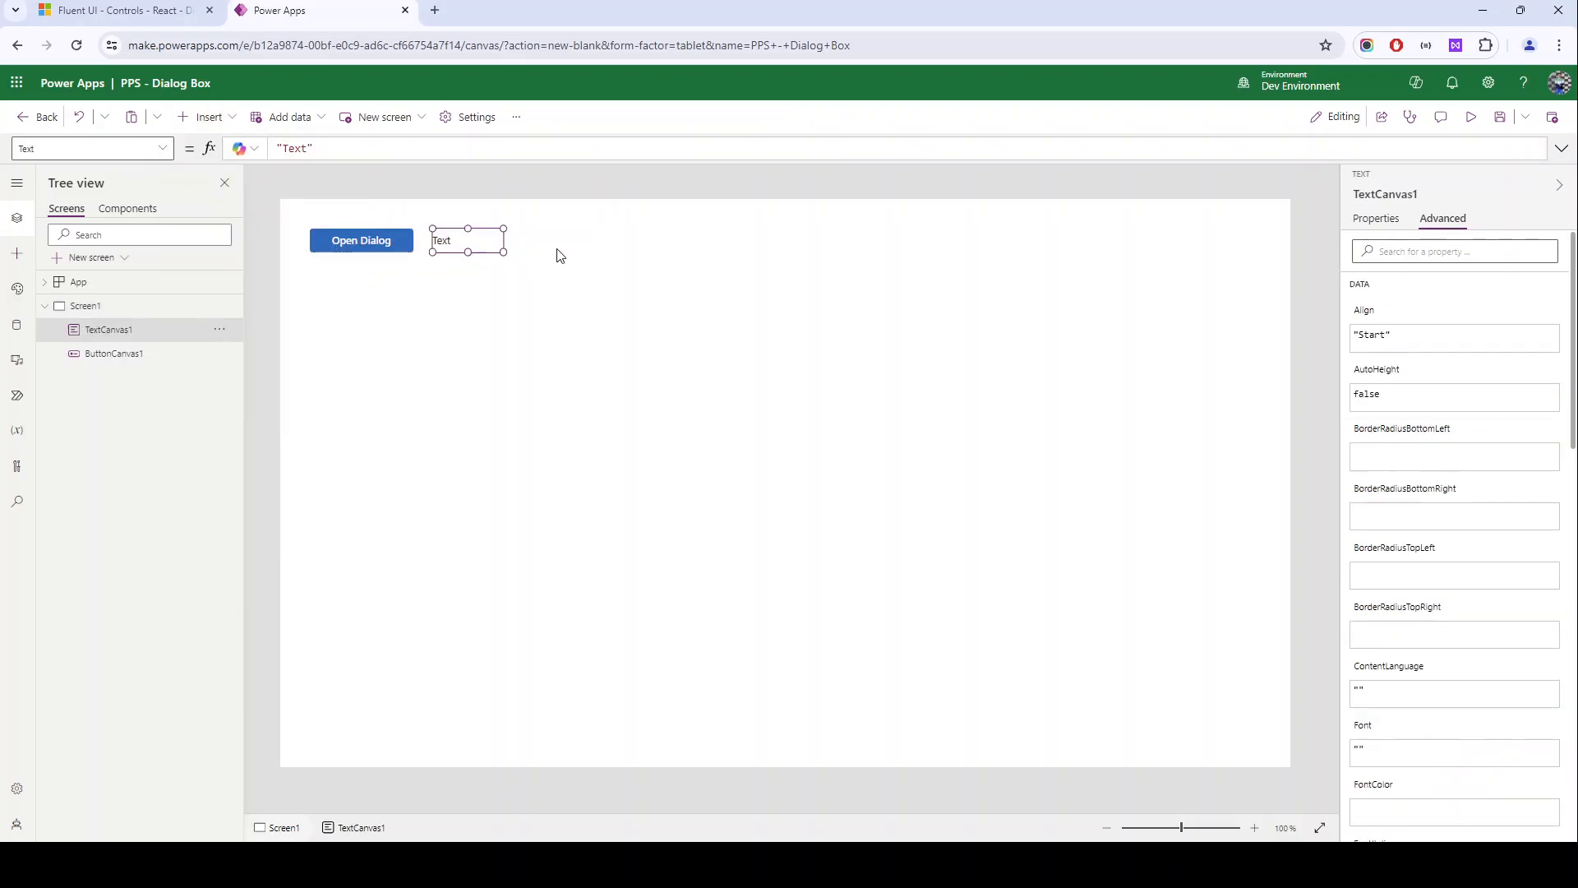
left_click(1376, 219)
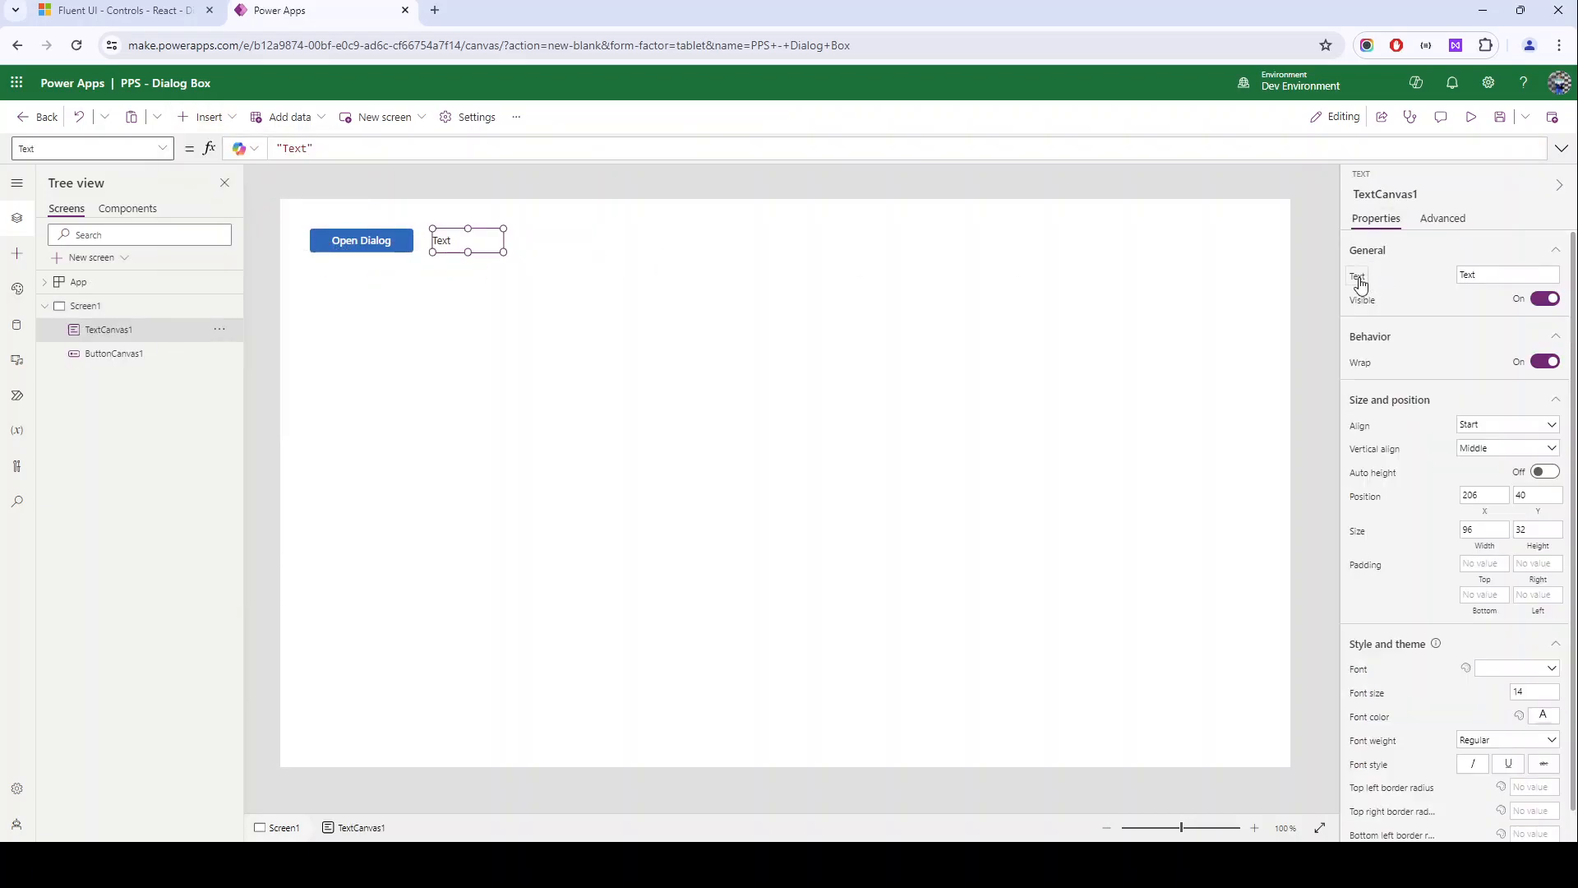
left_click(1361, 284)
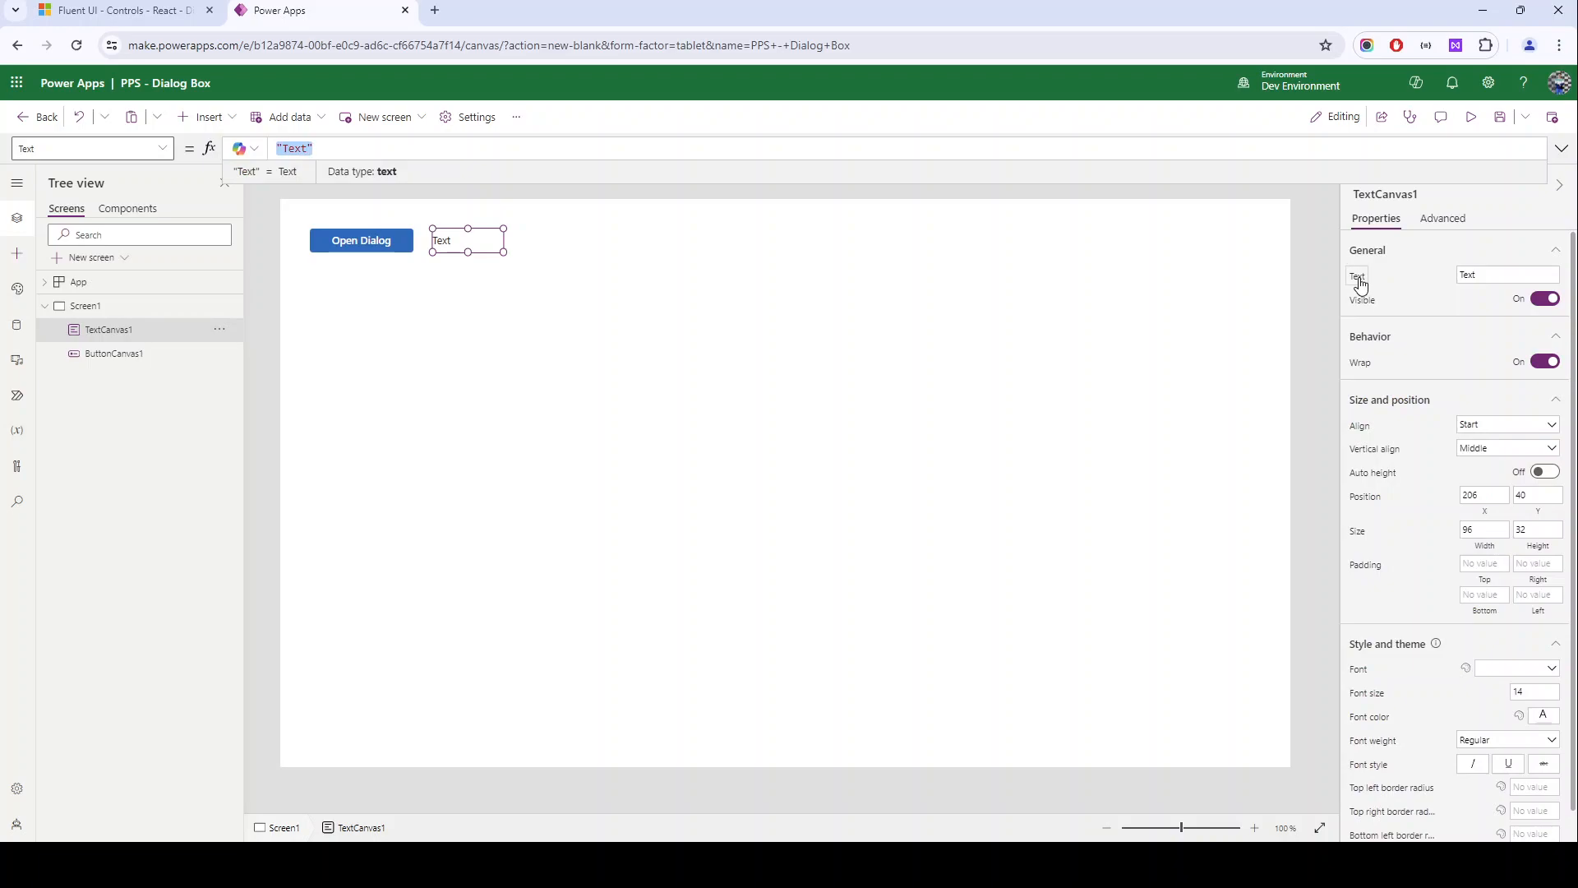
type("loc_ShowDialog")
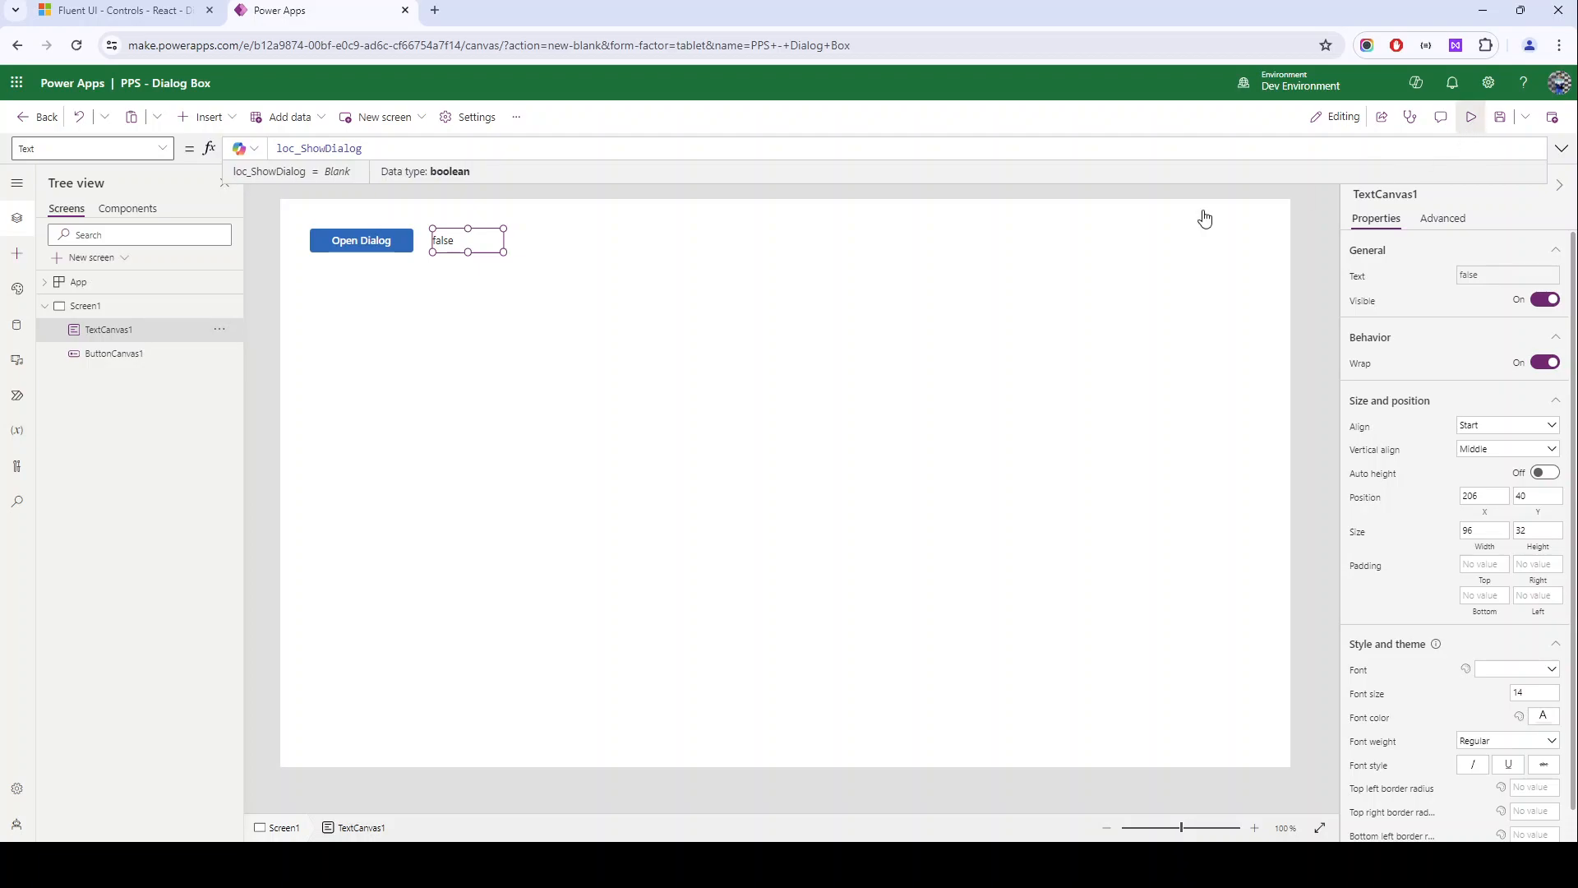
Step: Preview the app and test the Open Dialog button to check the loc_ShowDialog value in the text control
key("F5")
left_click(85, 195)
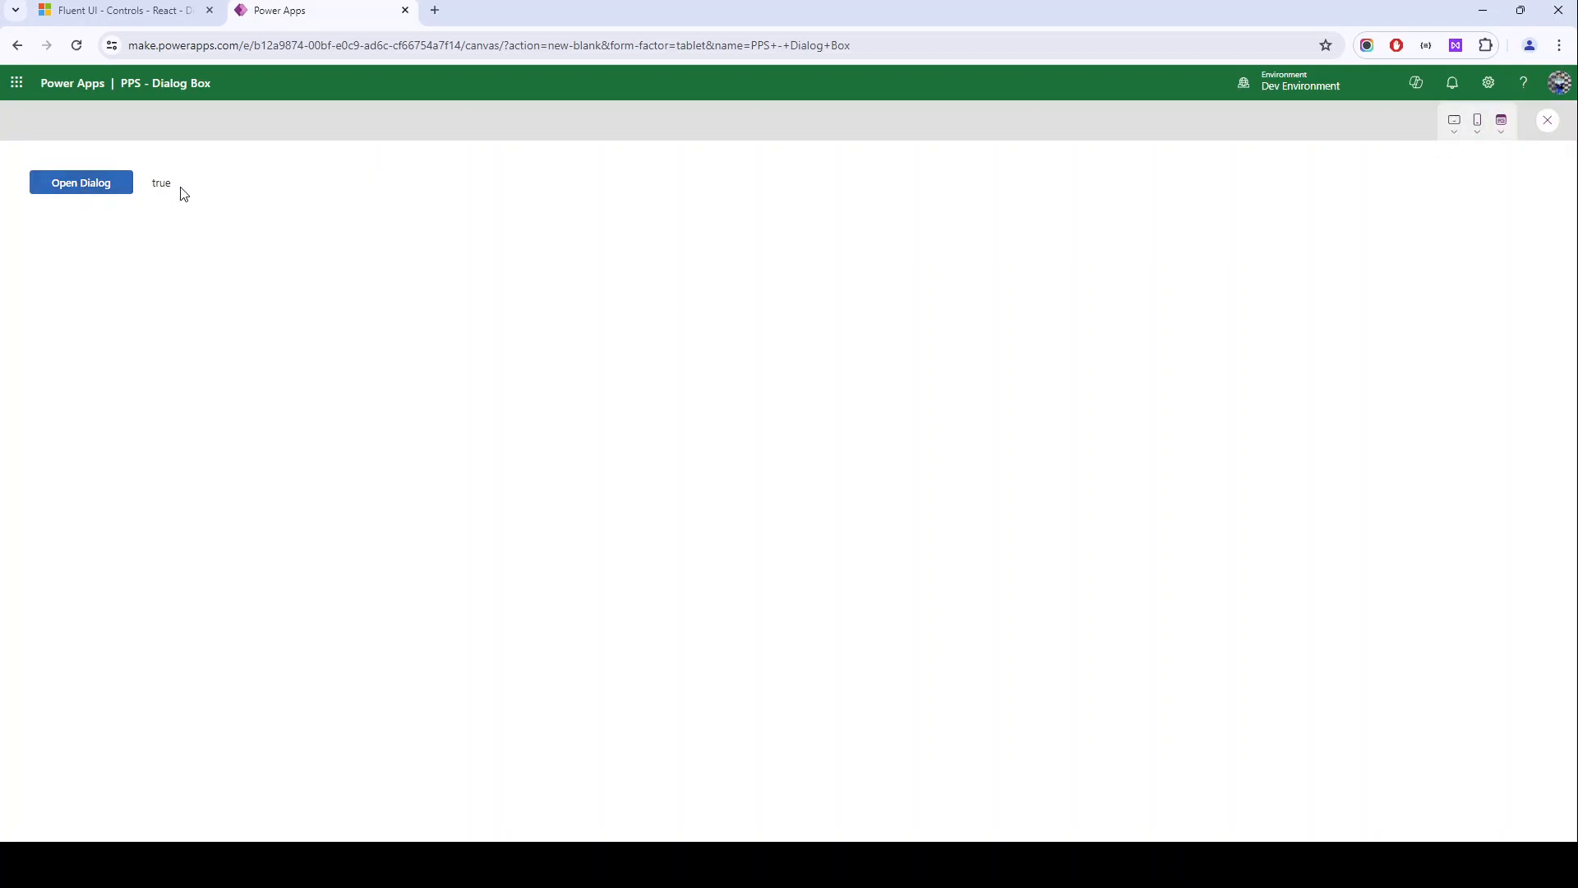
key("Escape")
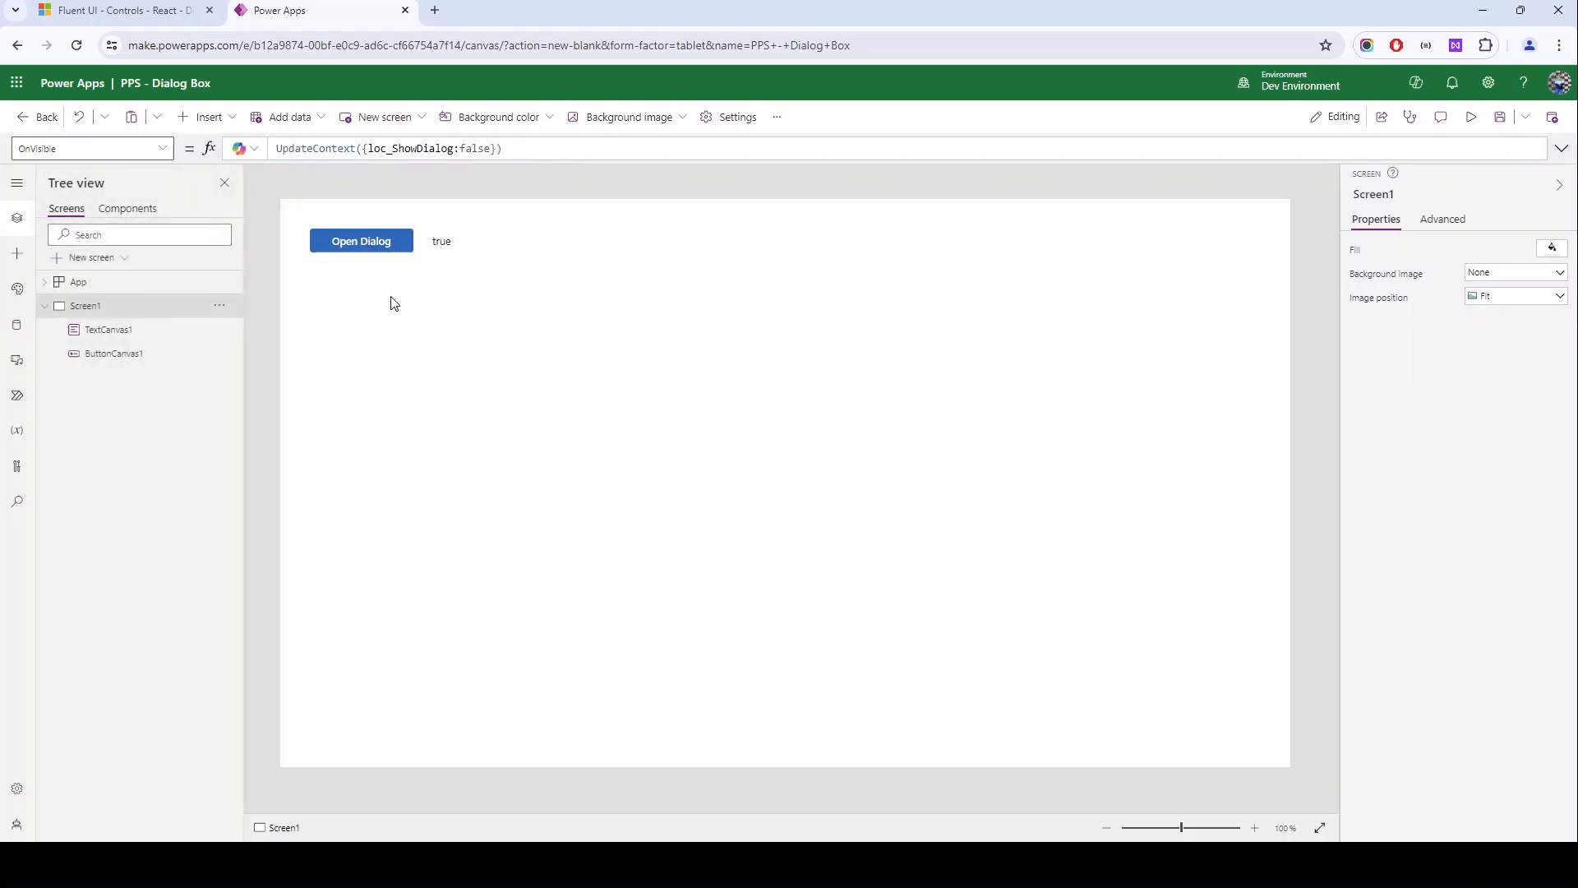
left_click(448, 245)
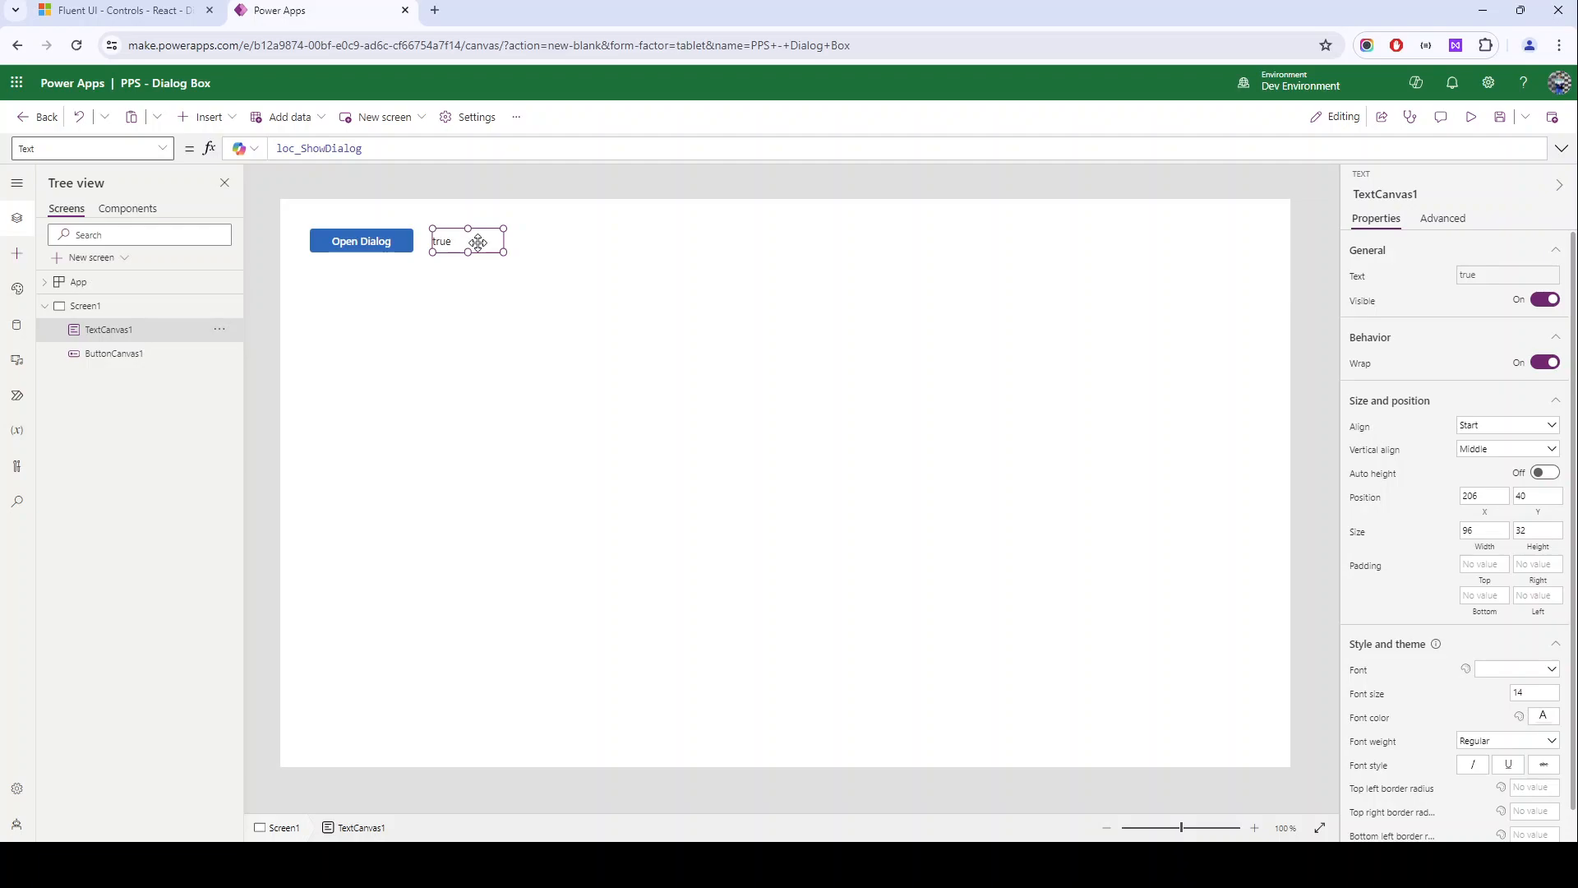
Step: Insert a container on Screen1 and fill it with black at 60 percent opacity
left_click(331, 199)
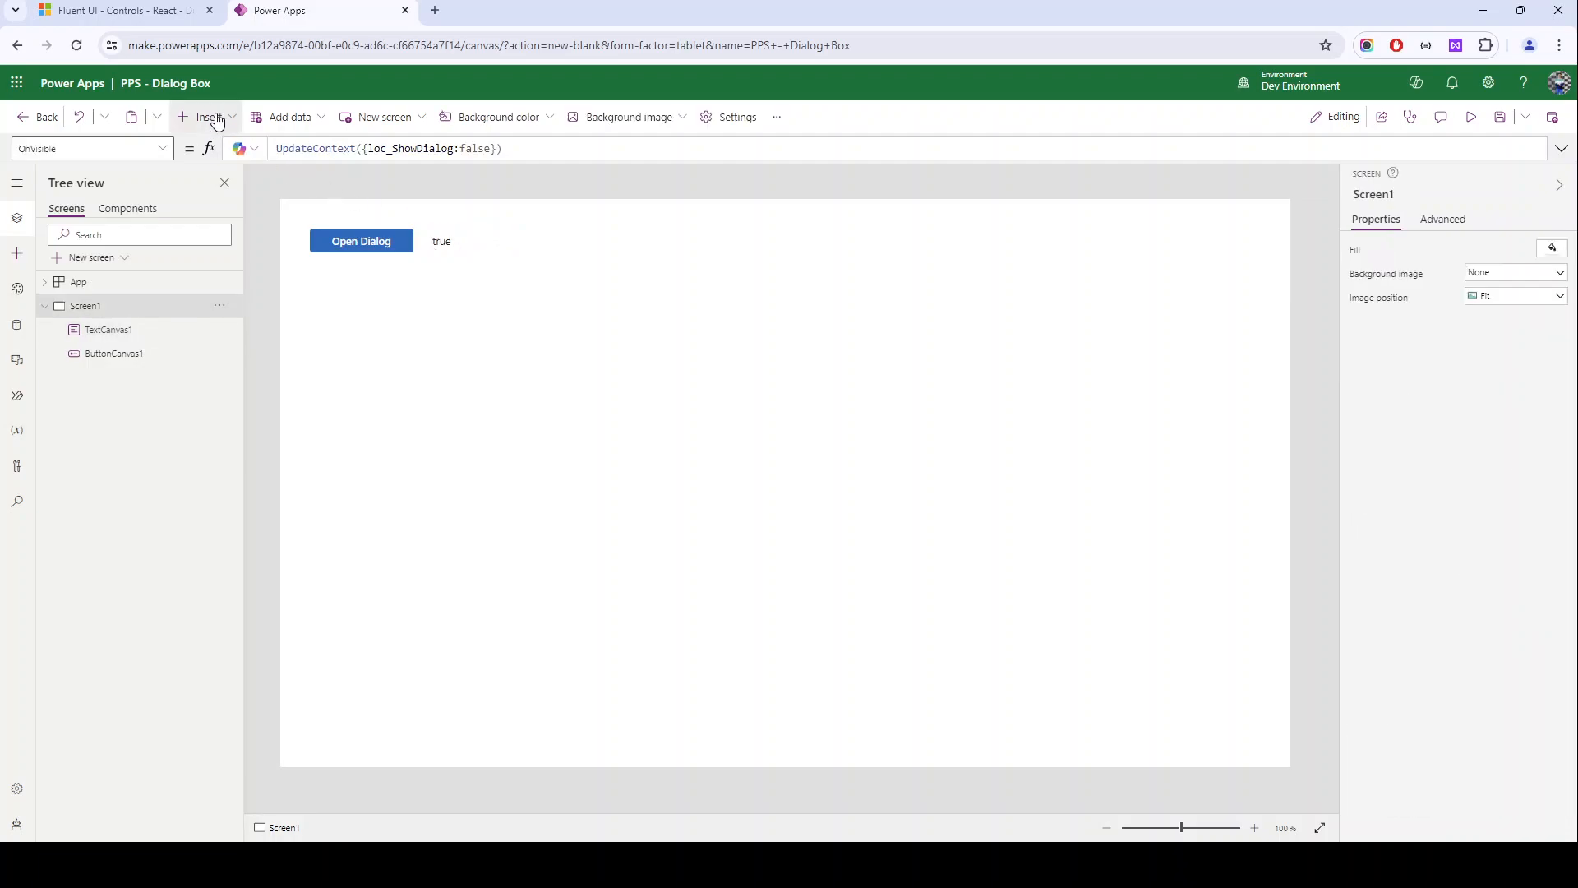
left_click(209, 117)
type("con")
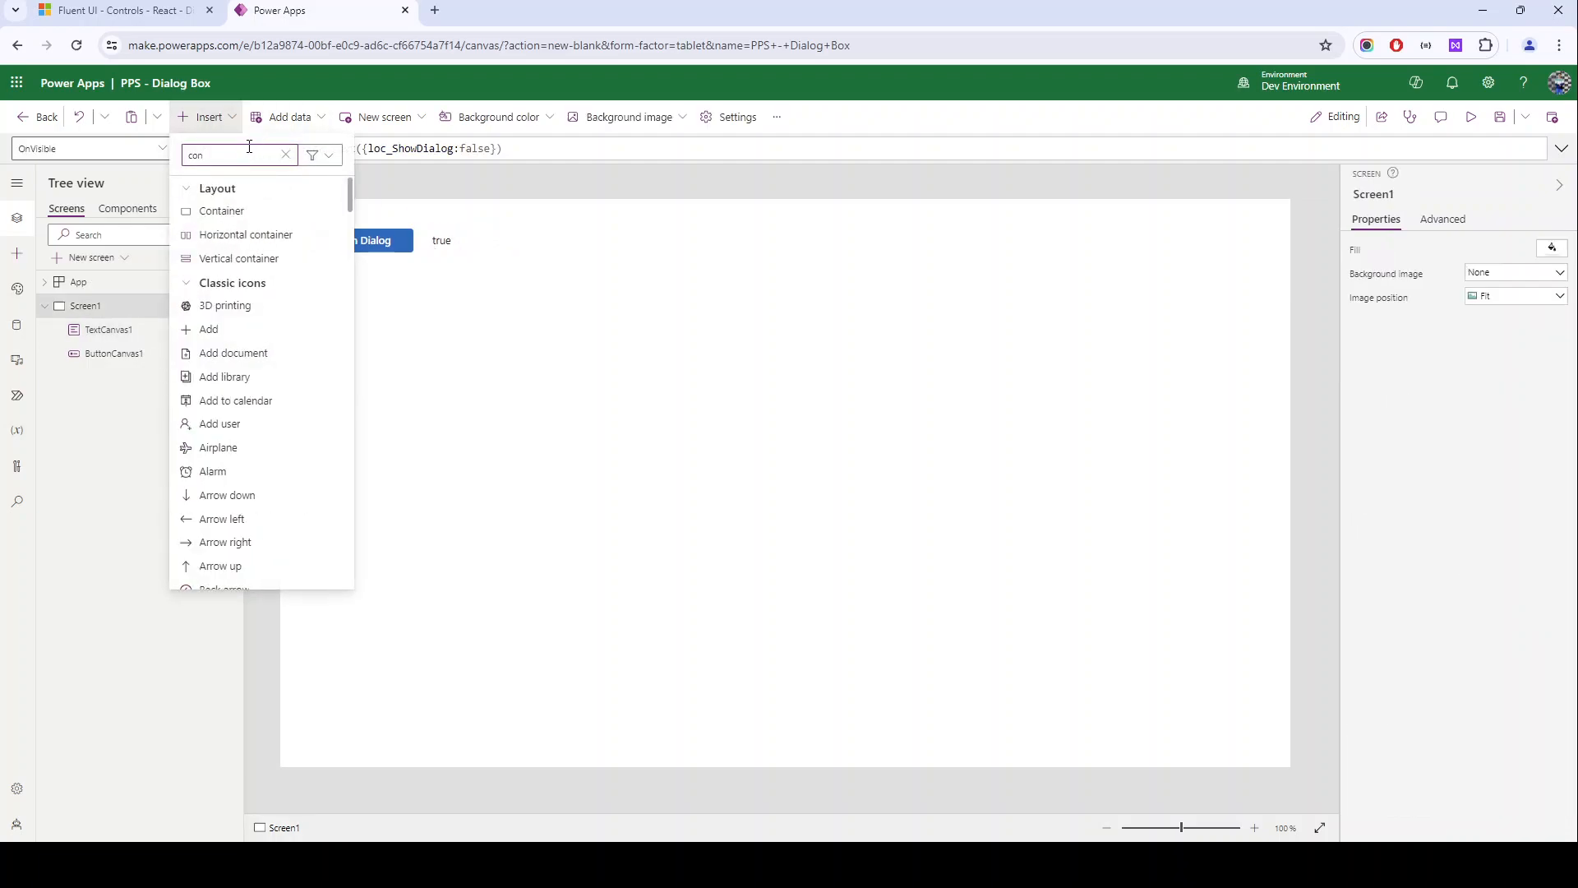
left_click(239, 214)
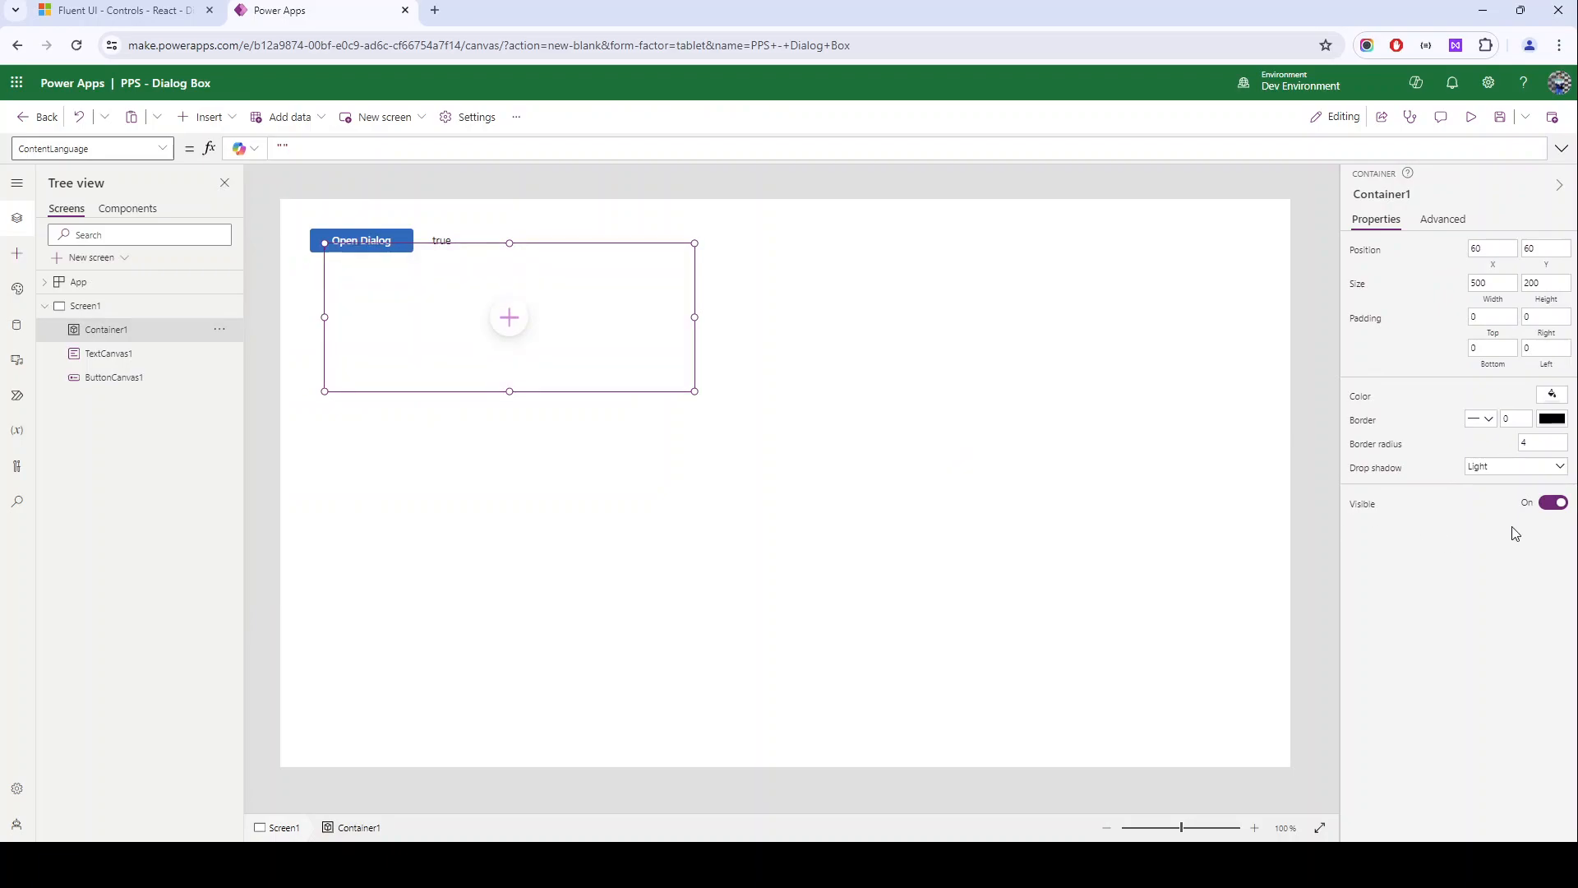
left_click(1550, 395)
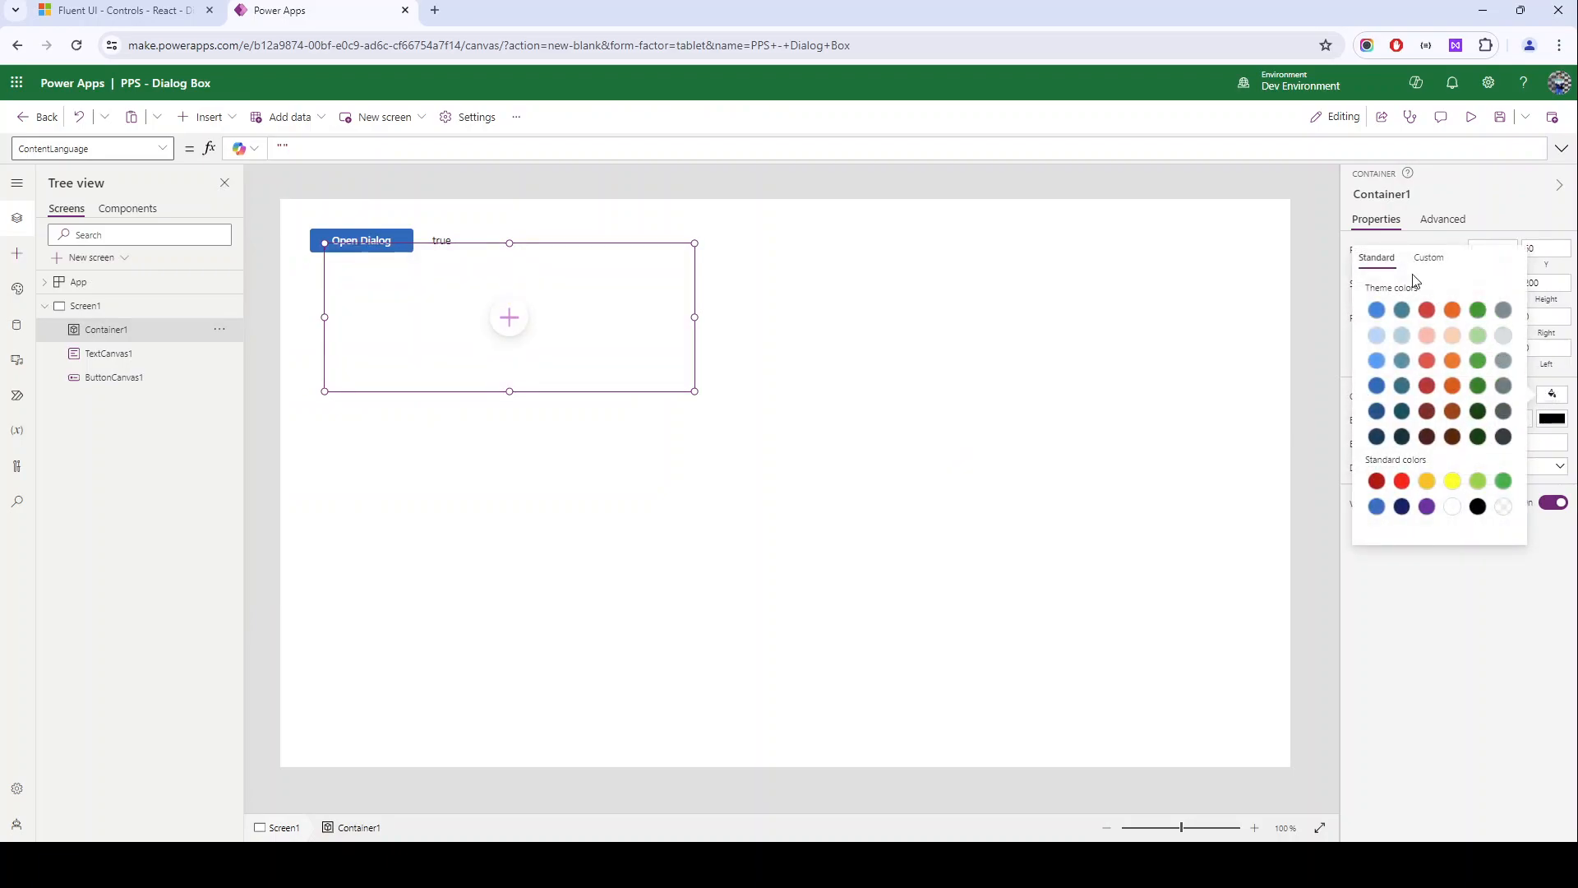
left_click(1437, 258)
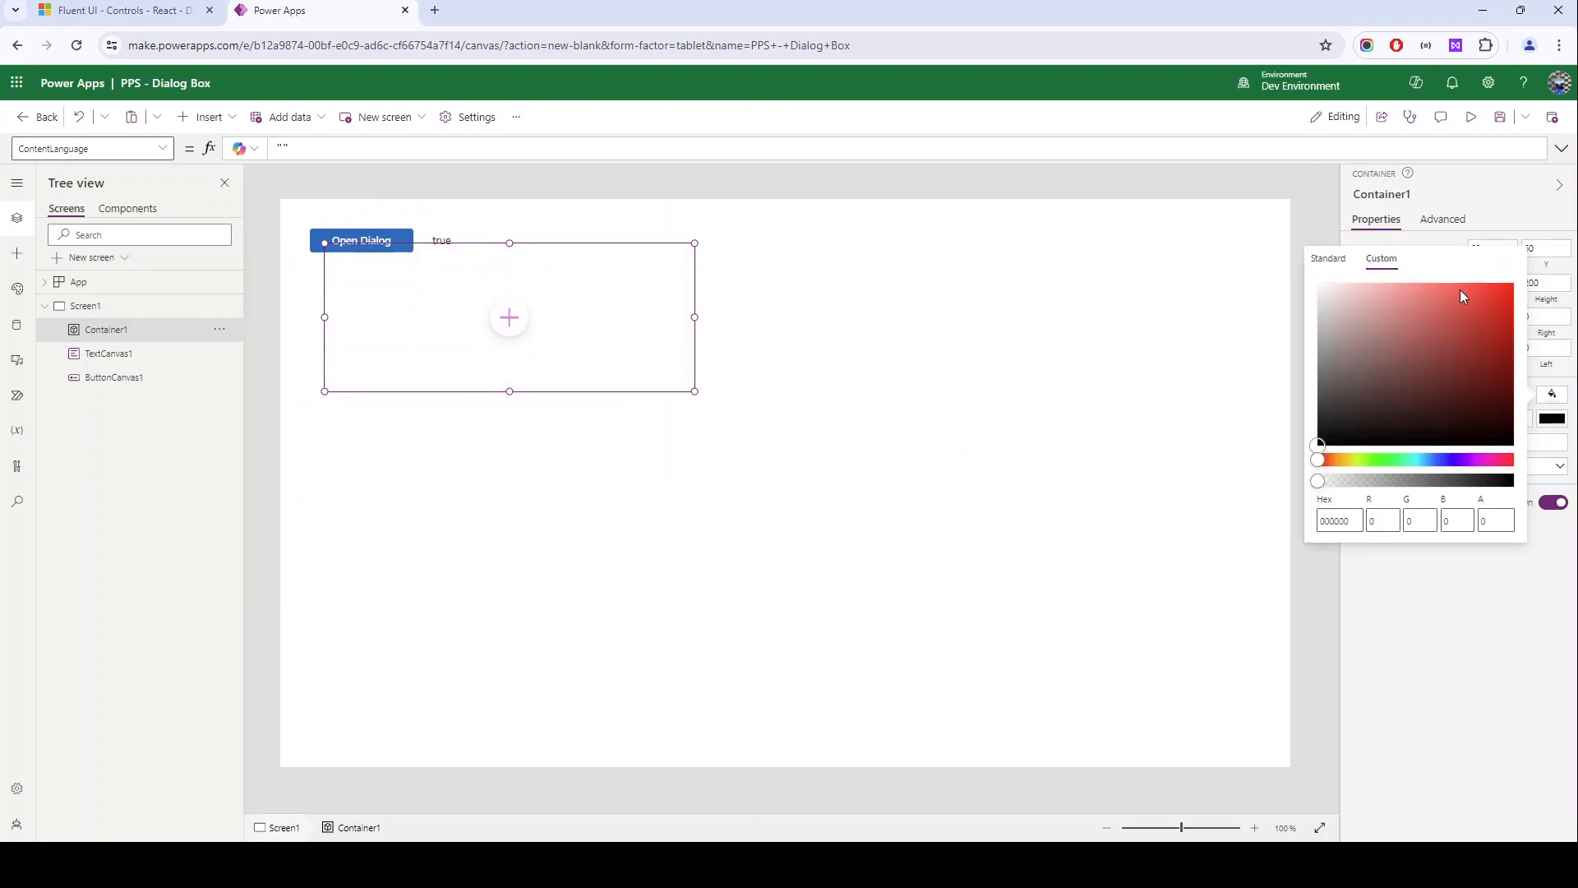
left_click_drag(1447, 484, 1517, 482)
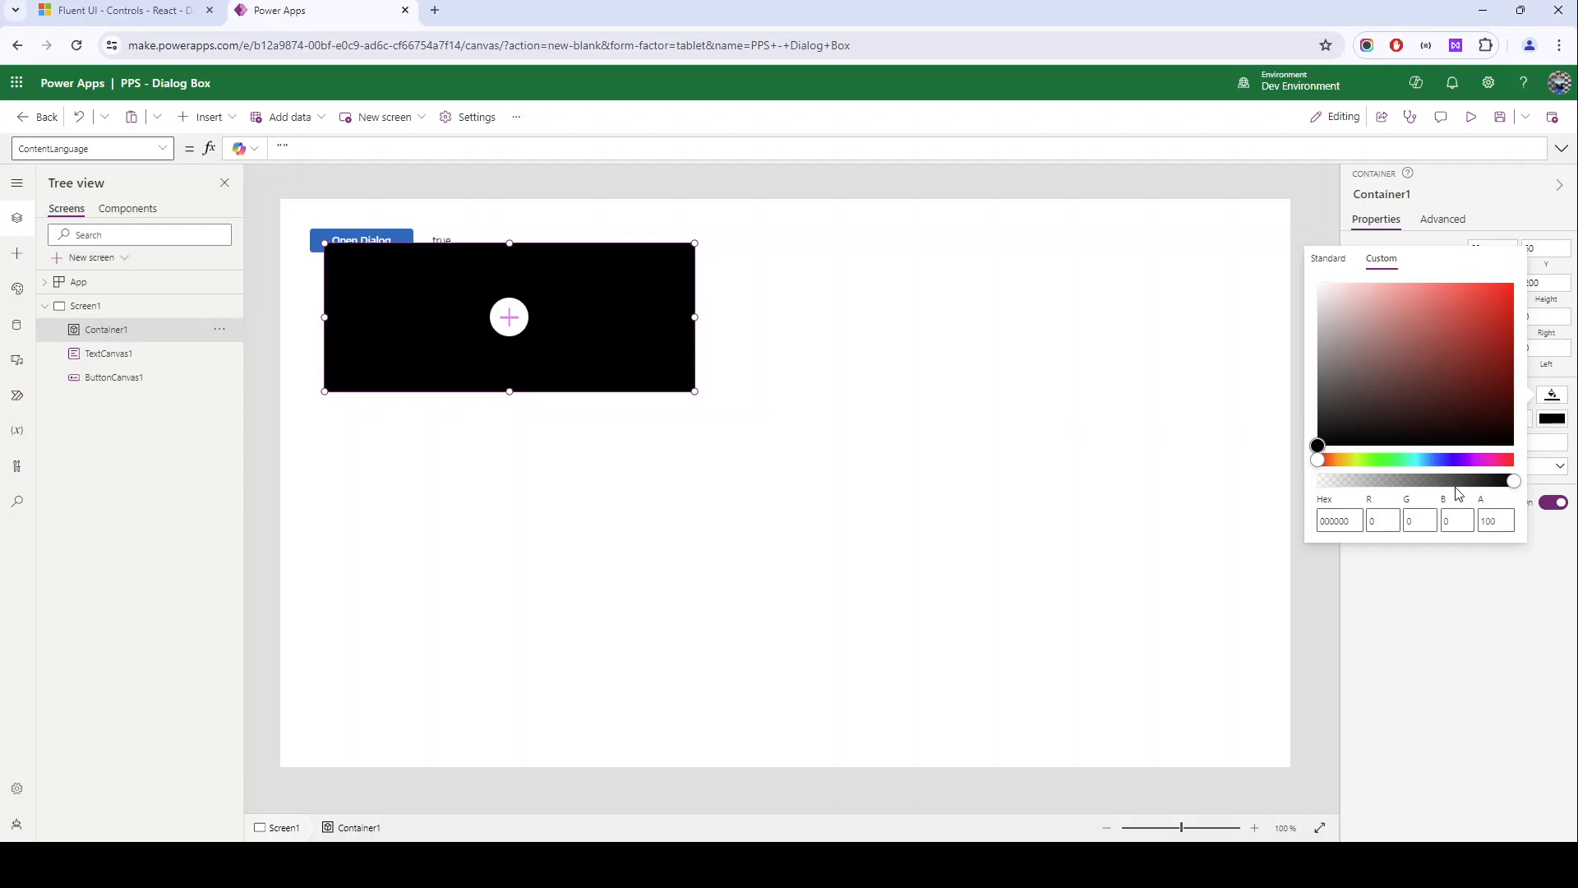
double_click(1485, 513)
type("60")
left_click(368, 347)
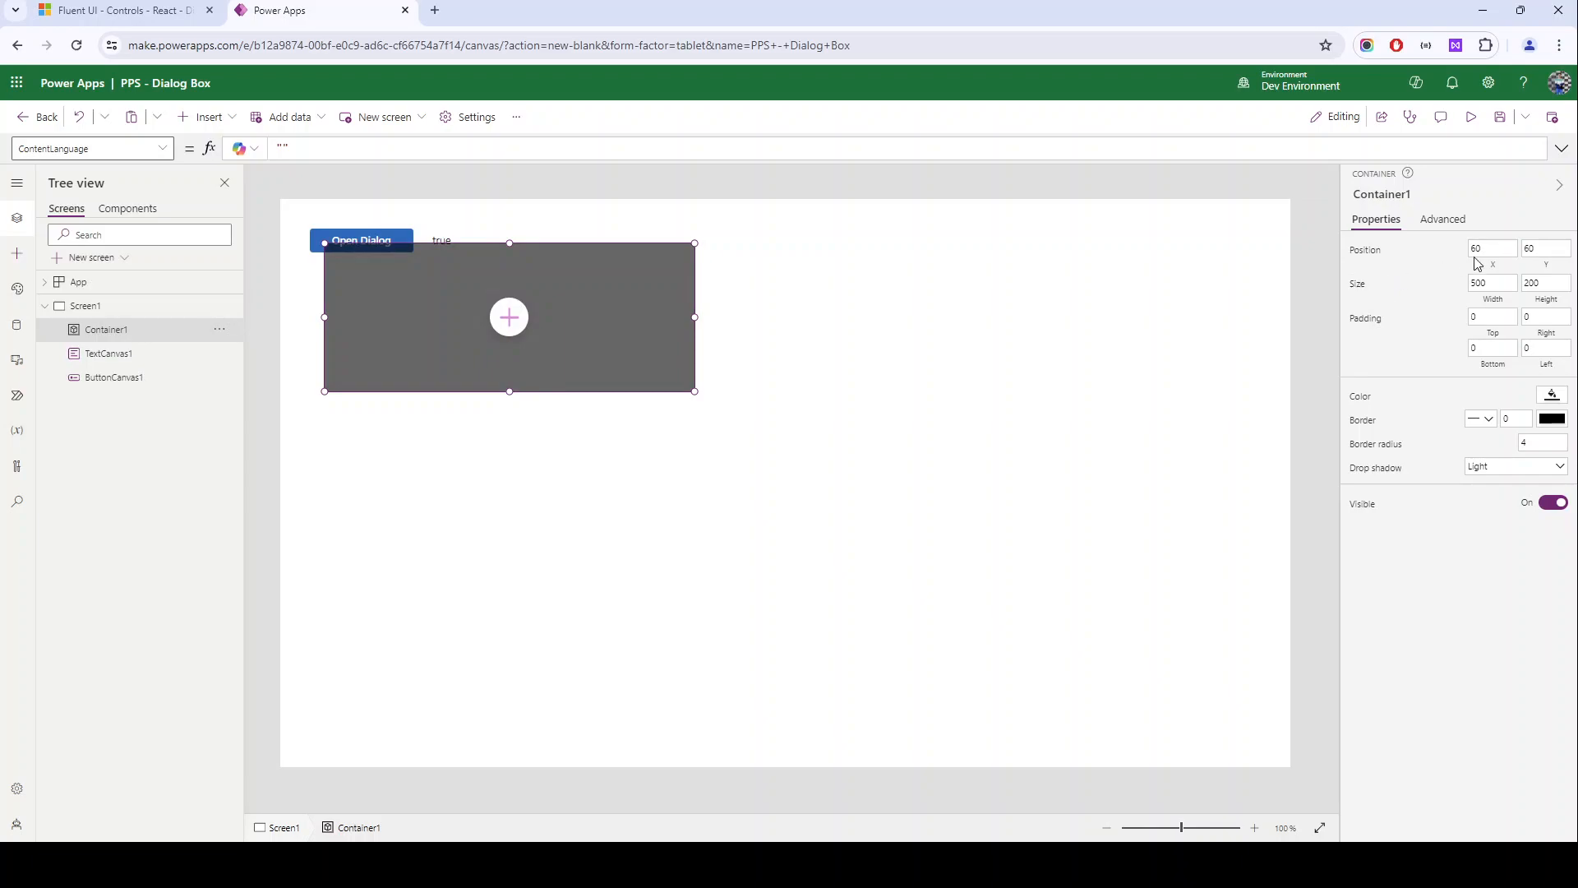
Step: Position the container at X 0, Y 0 and size it with Parent.Width and Parent.Height
left_click(1499, 255)
type("0")
key("Tab")
type("0")
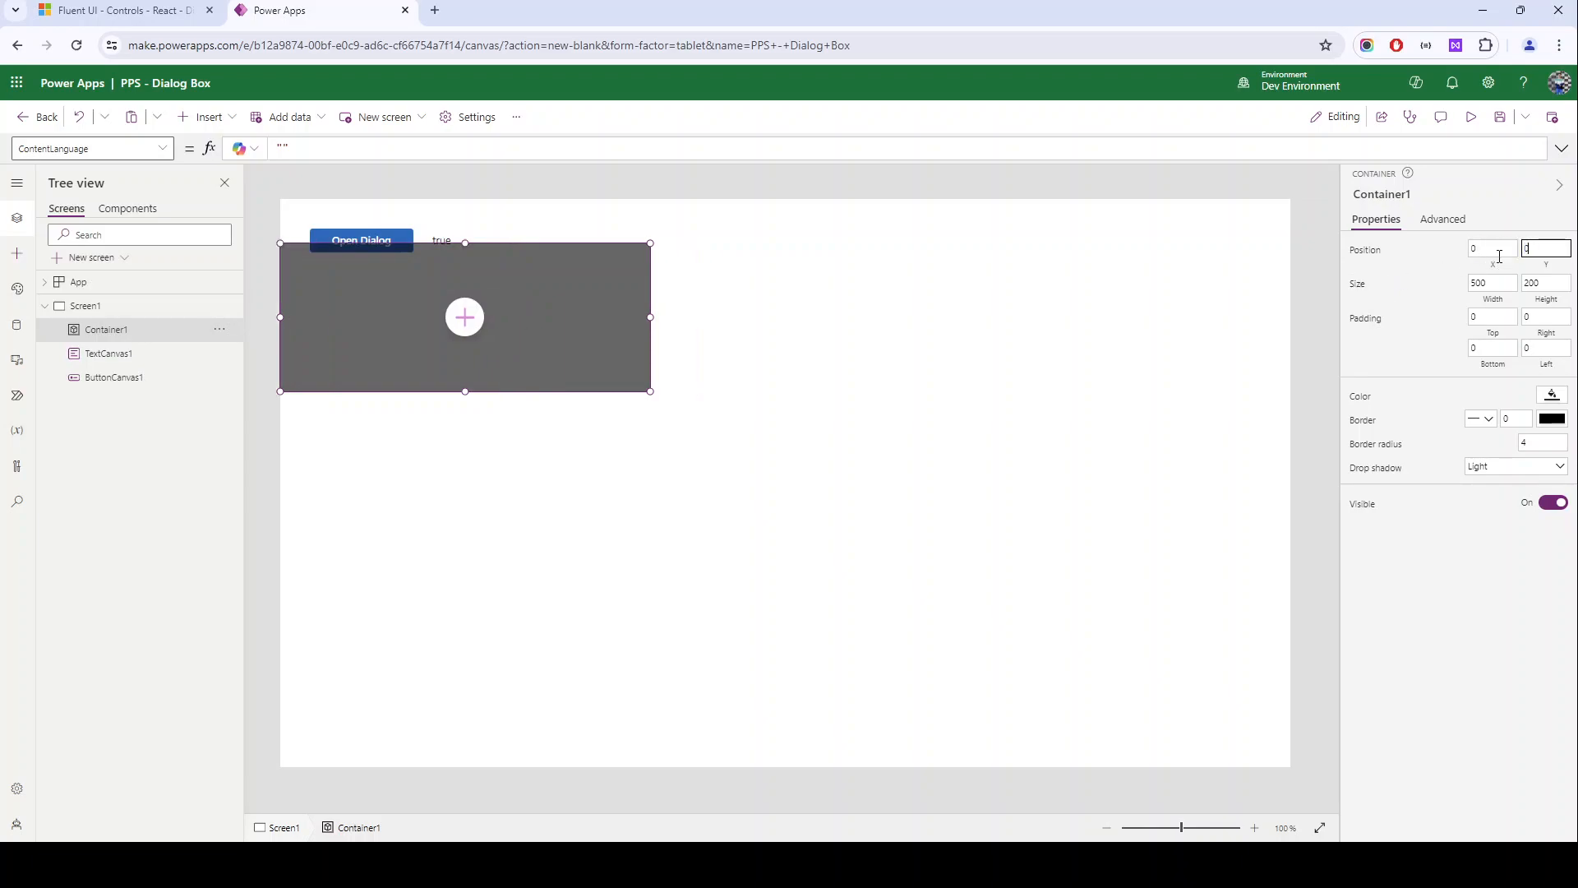
left_click(1501, 305)
type("Parent.Width")
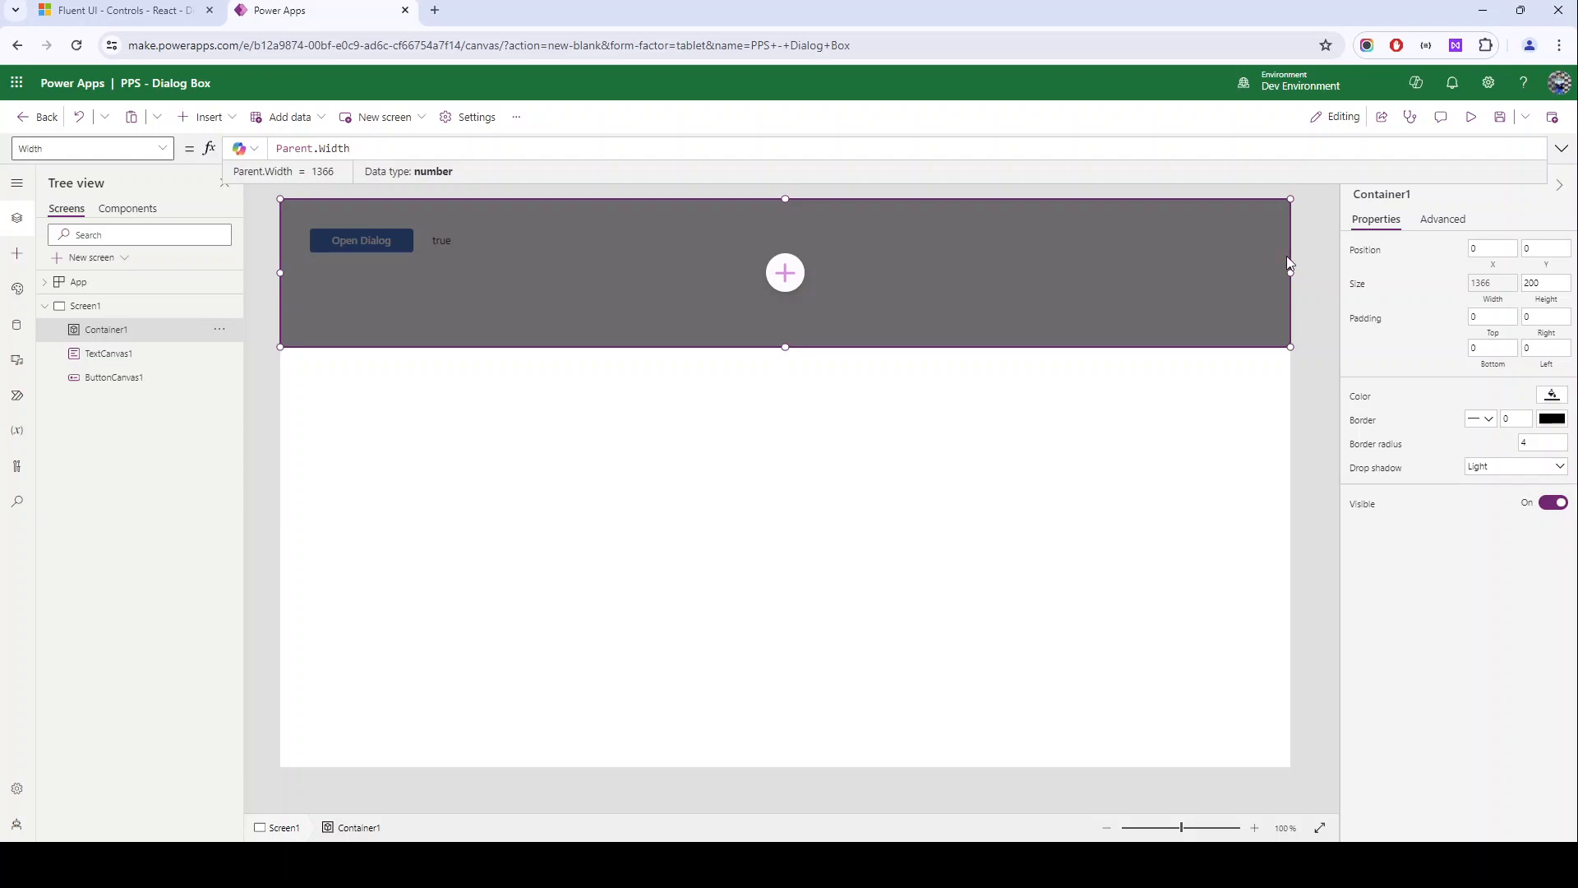
key("ctrl+a")
type("Parent.Height")
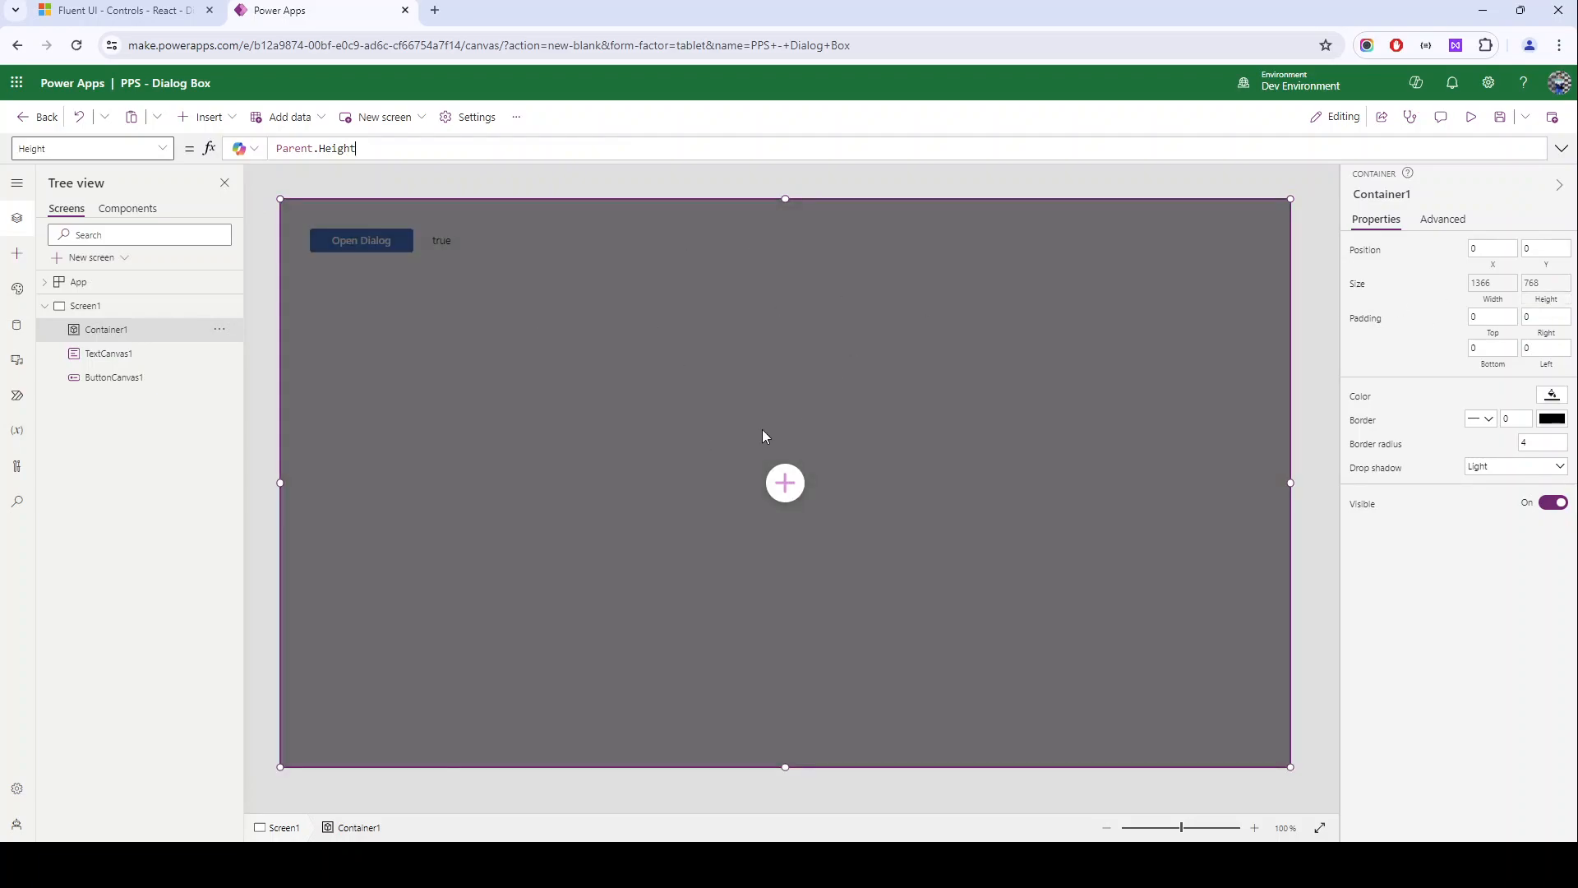
Step: Insert a second container inside the full-screen container and fill it white, using the Fluent UI dialog page as reference
left_click(785, 483)
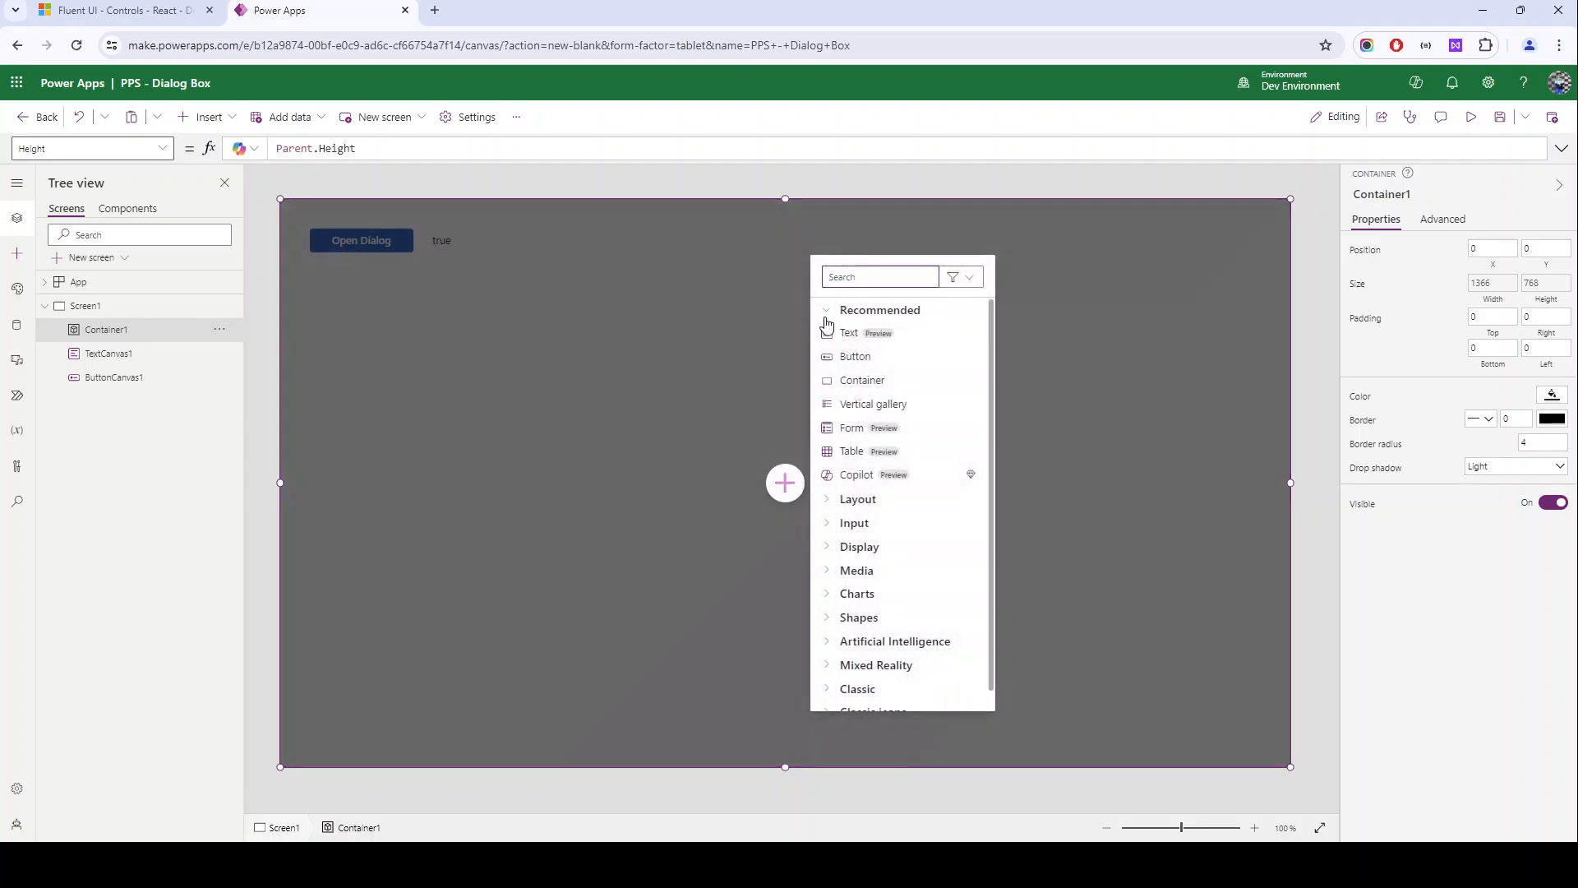
type("con")
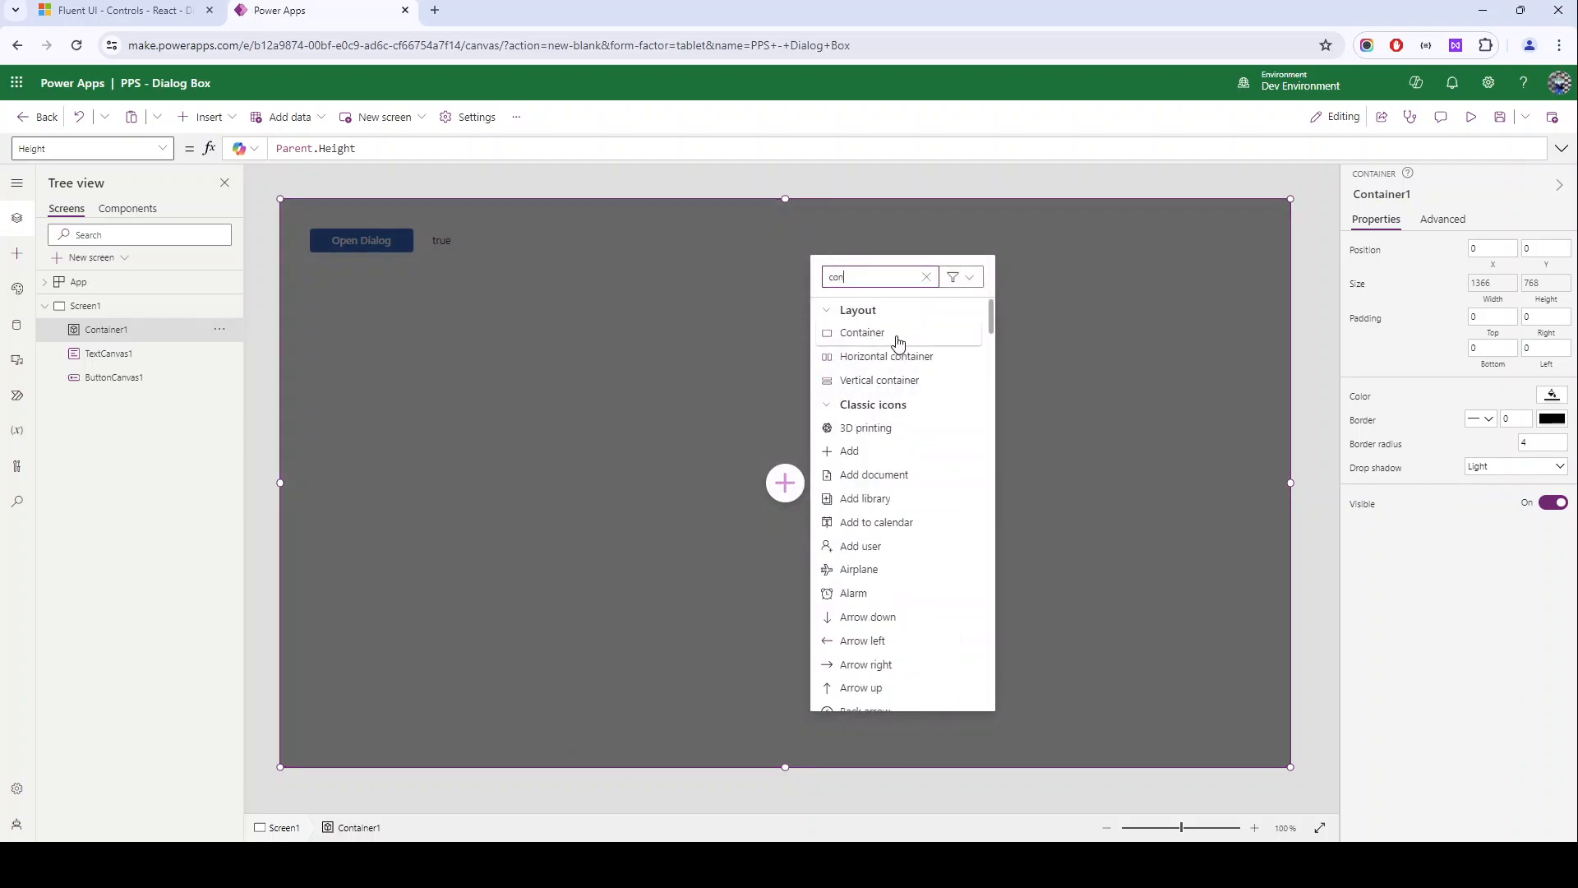
left_click(898, 343)
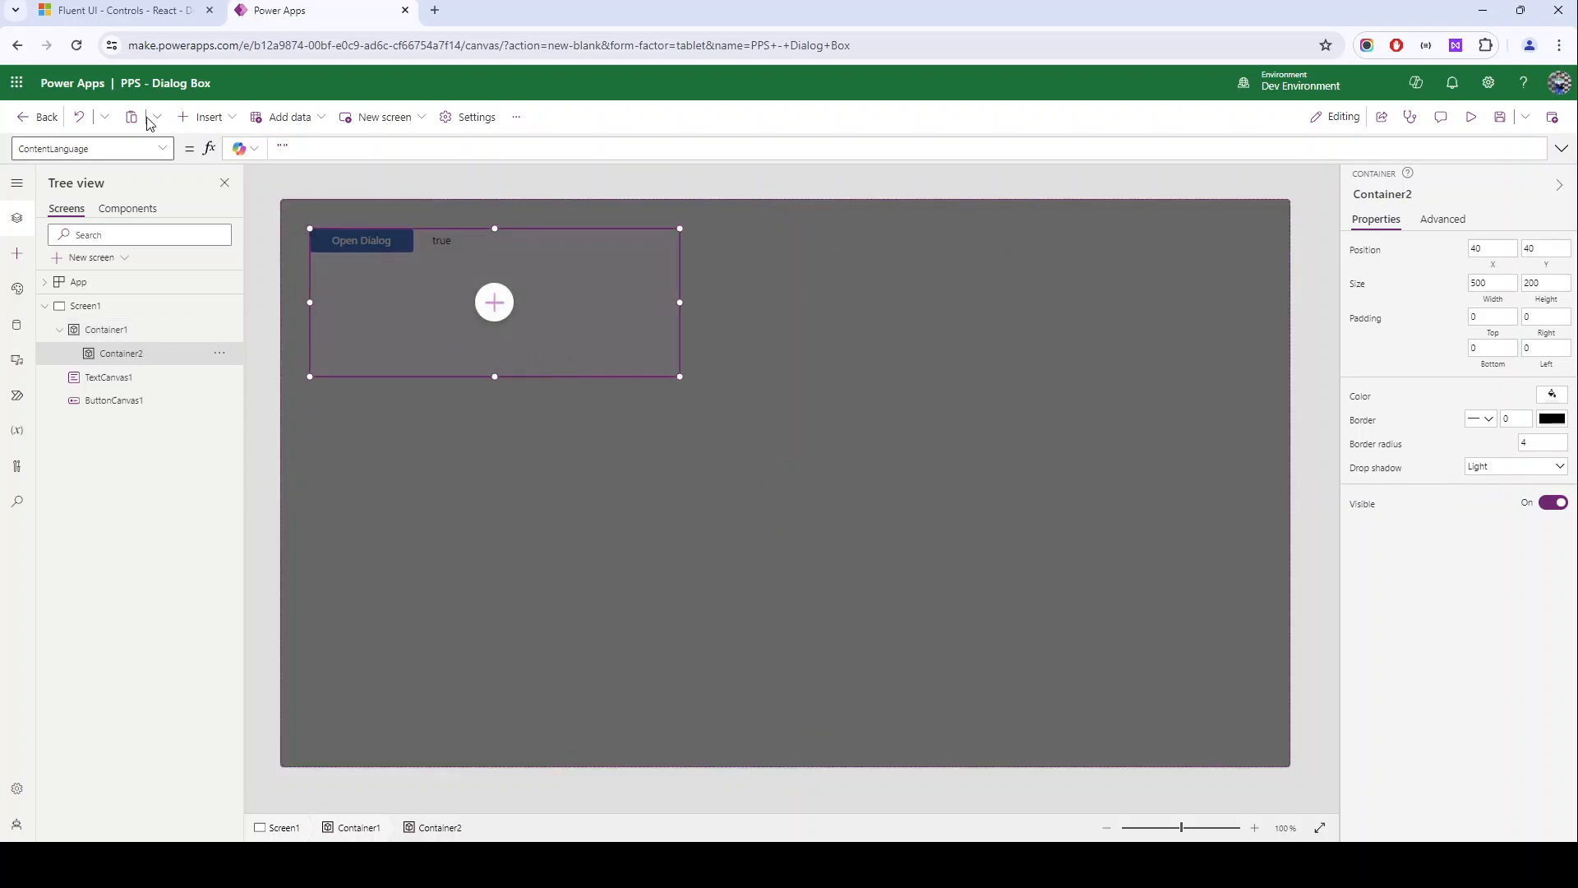
left_click(97, 13)
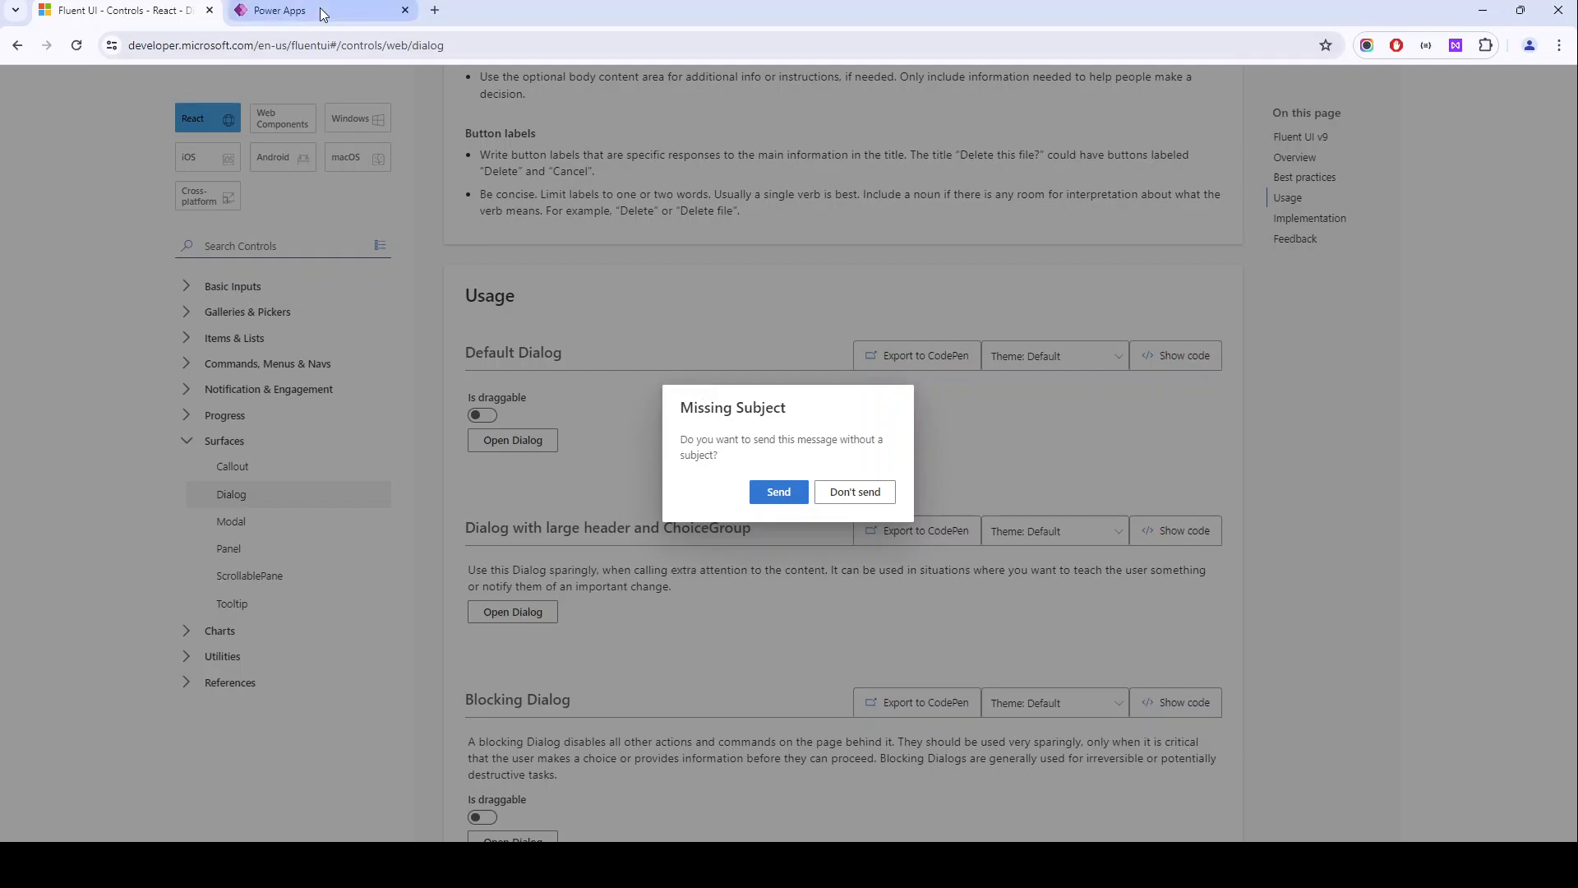
left_click(279, 10)
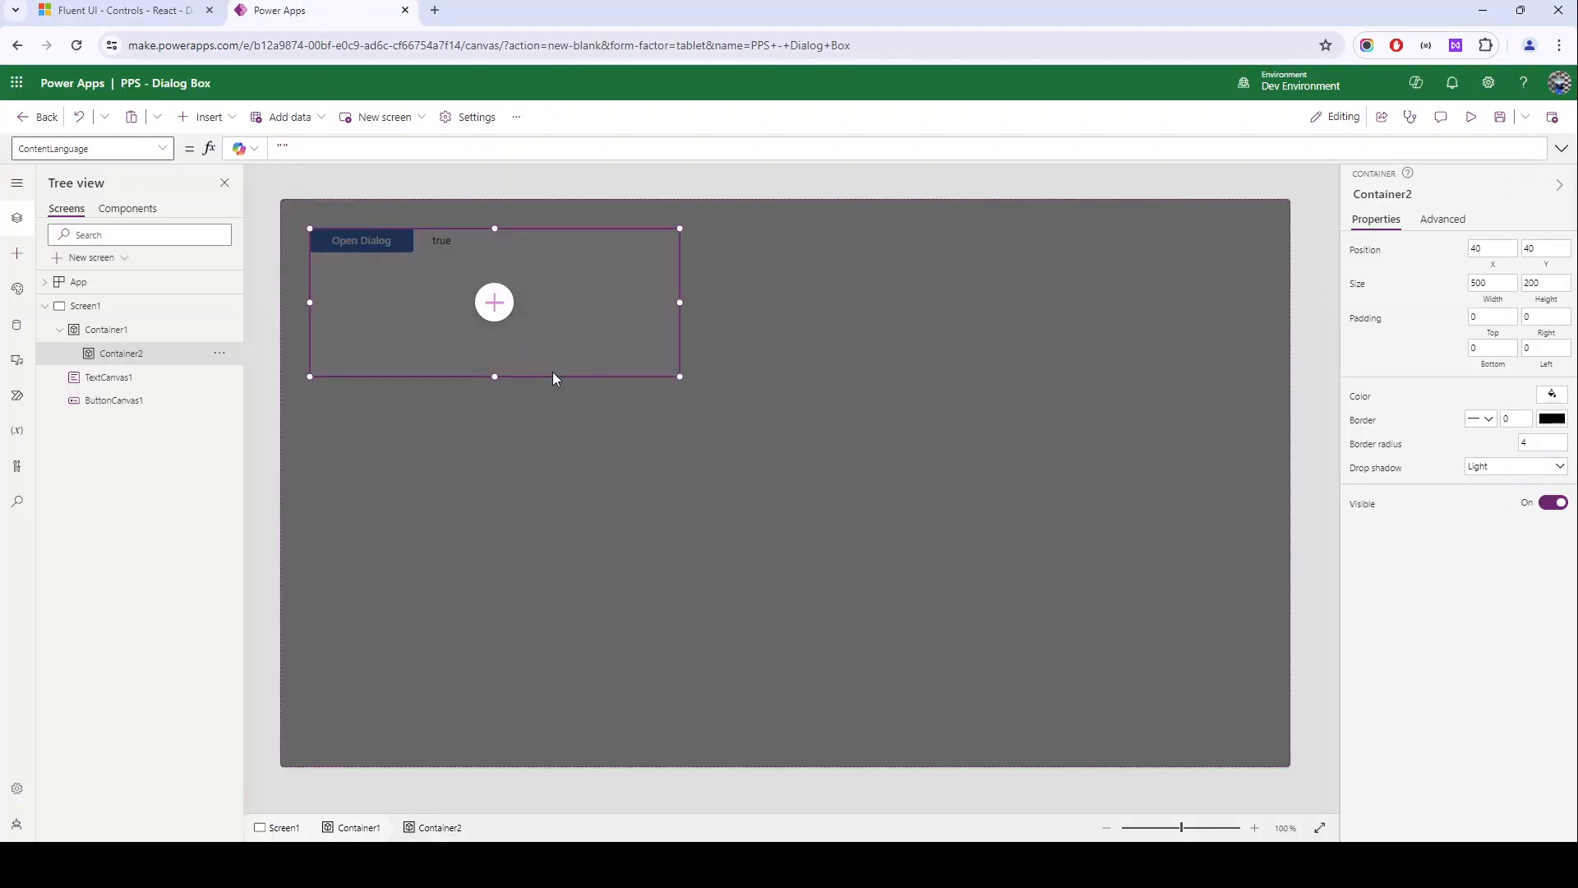
left_click(1549, 398)
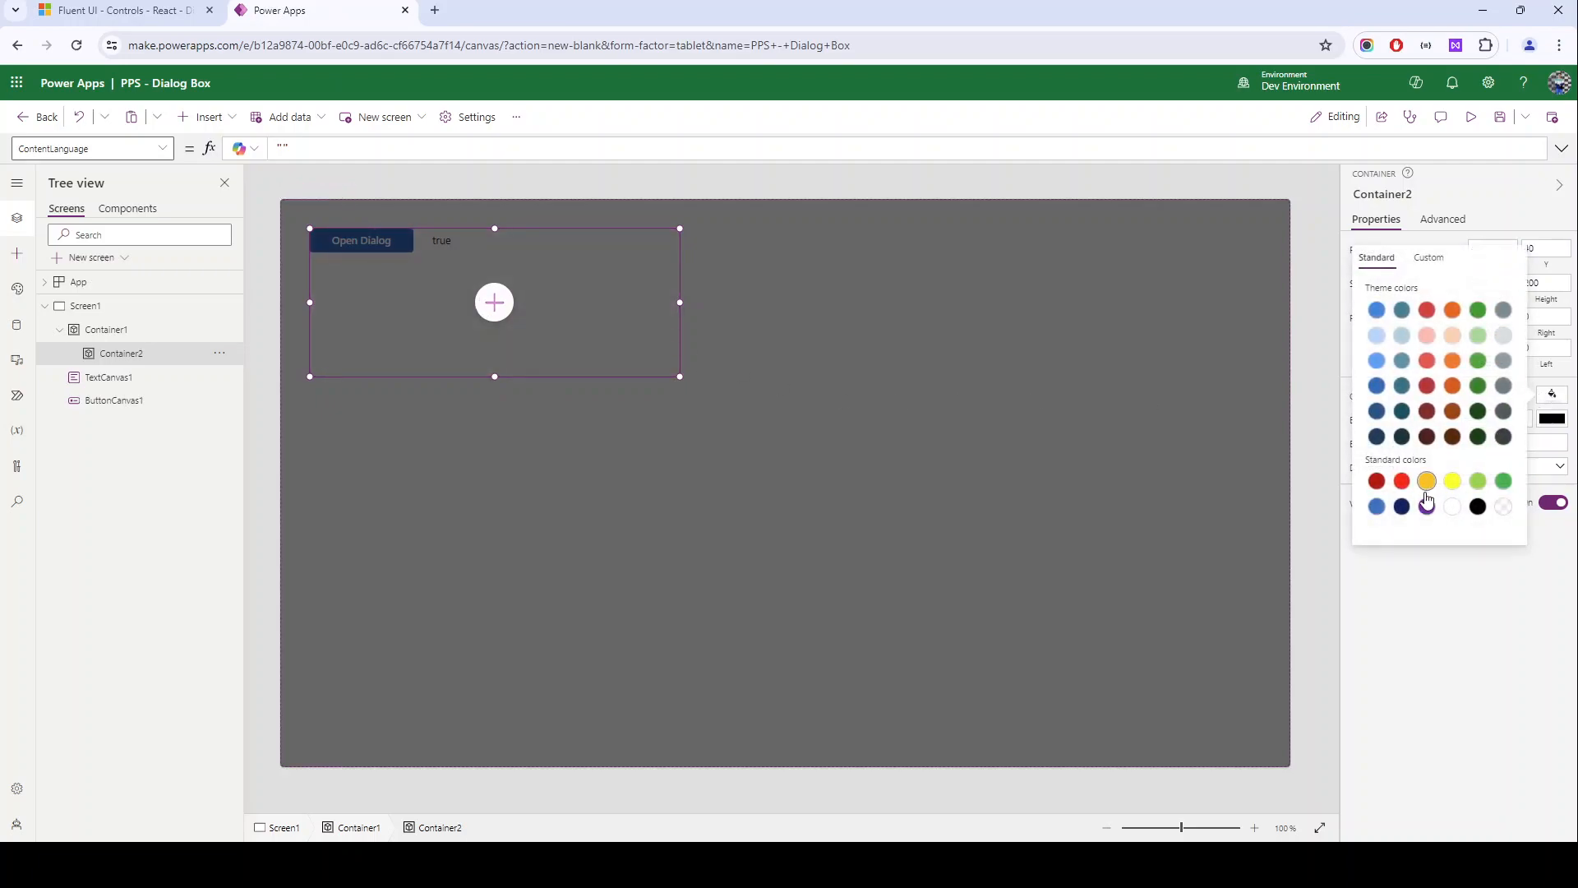
left_click(1453, 506)
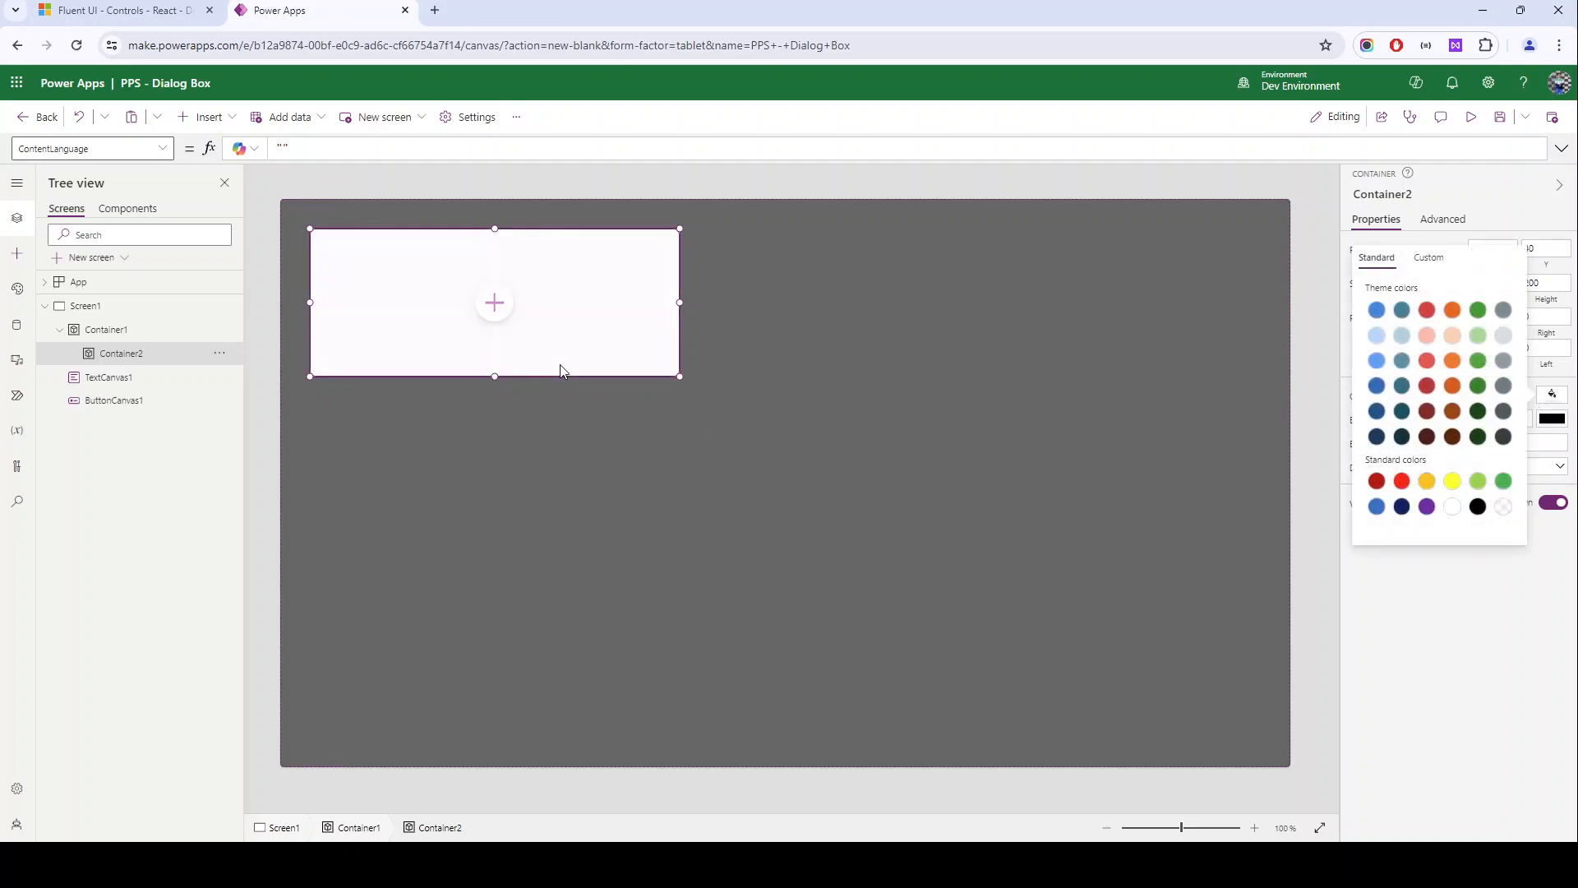
left_click(561, 371)
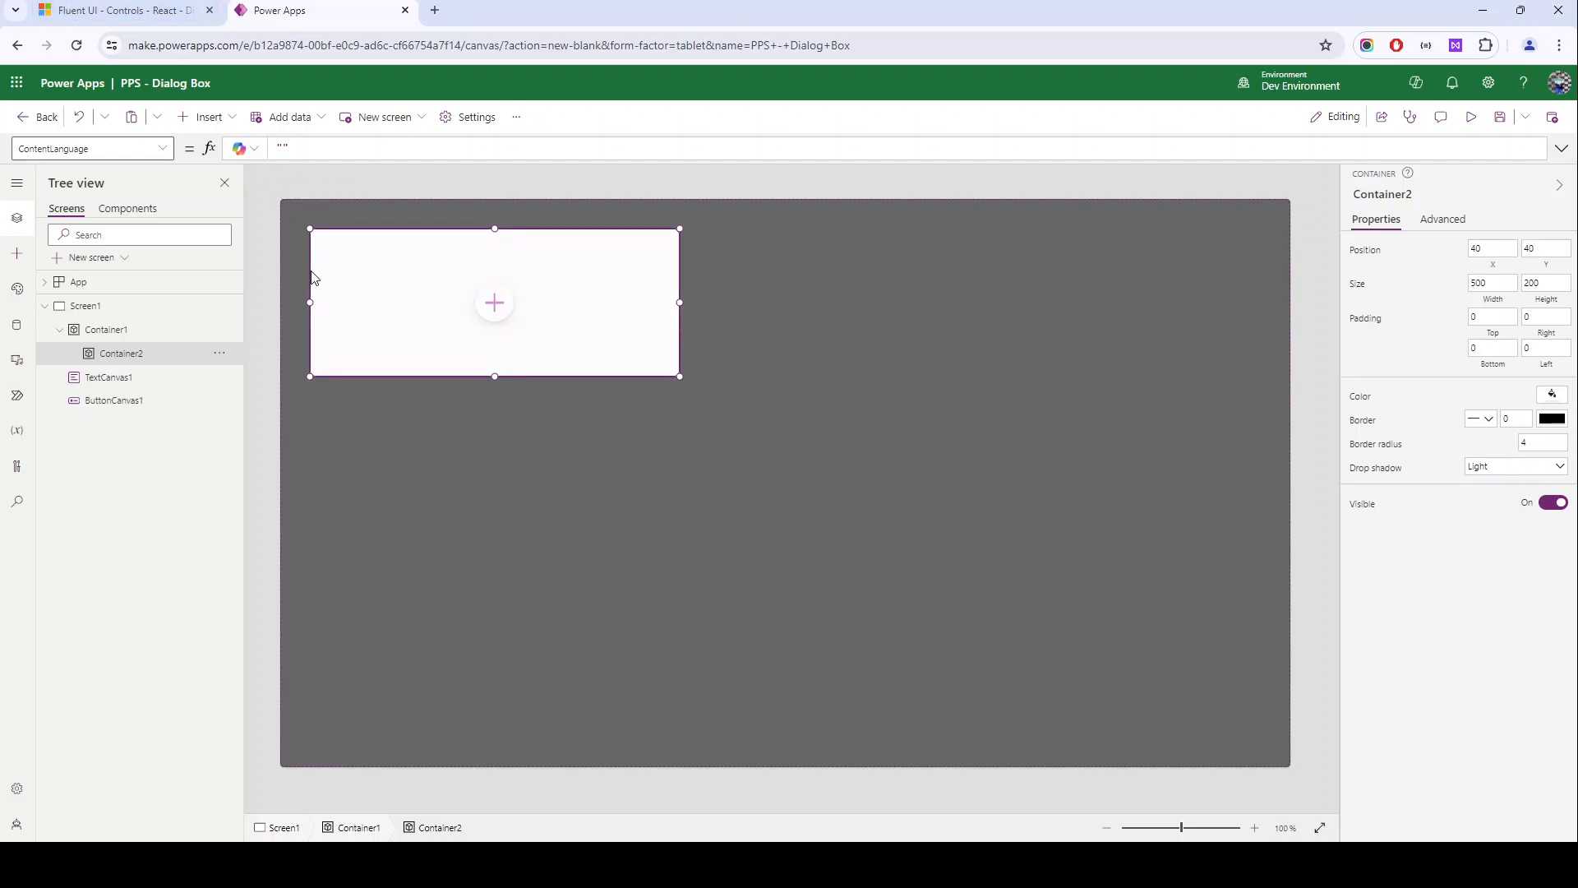
Step: Delete Container1 together with the white container nested in it
left_click(115, 333)
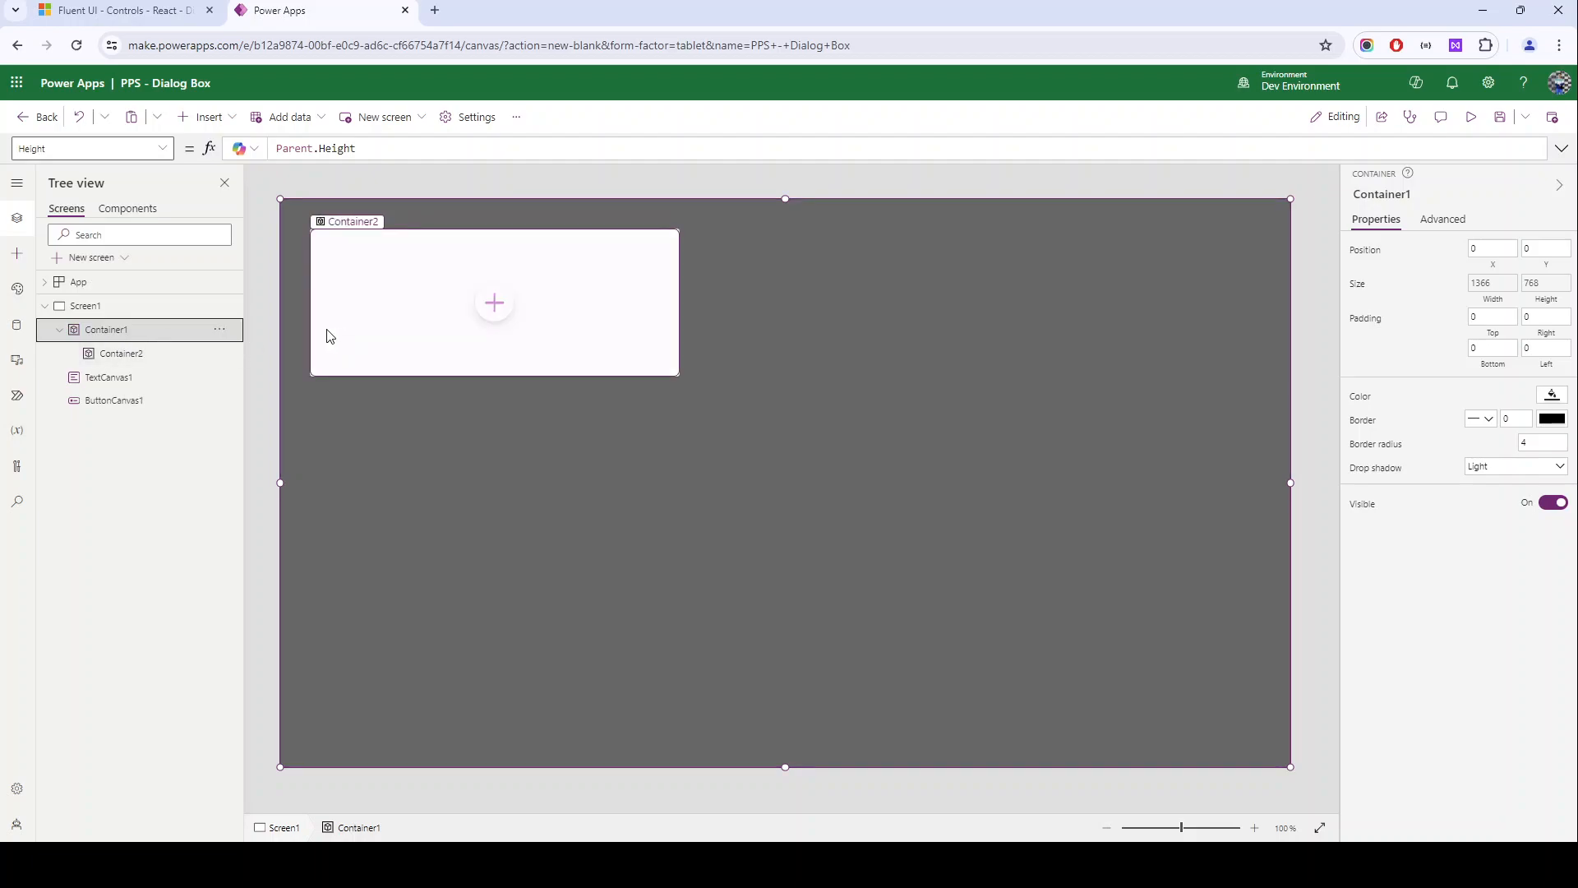
key("Delete")
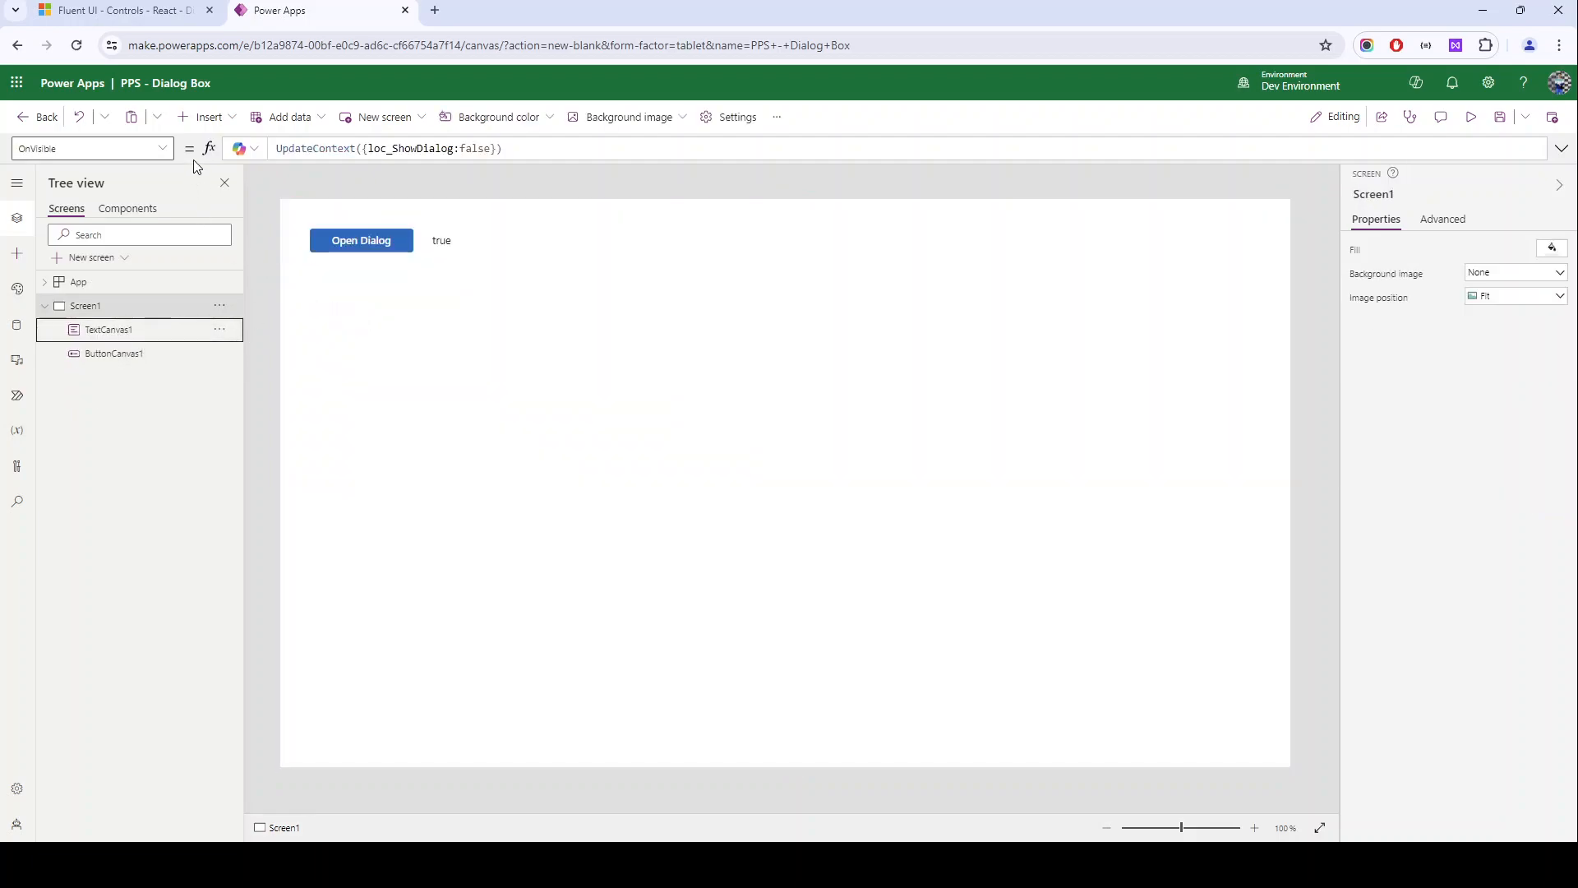
Step: Insert a horizontal container on Screen1 and fill it with black at 60 percent opacity
left_click(203, 117)
type("ho")
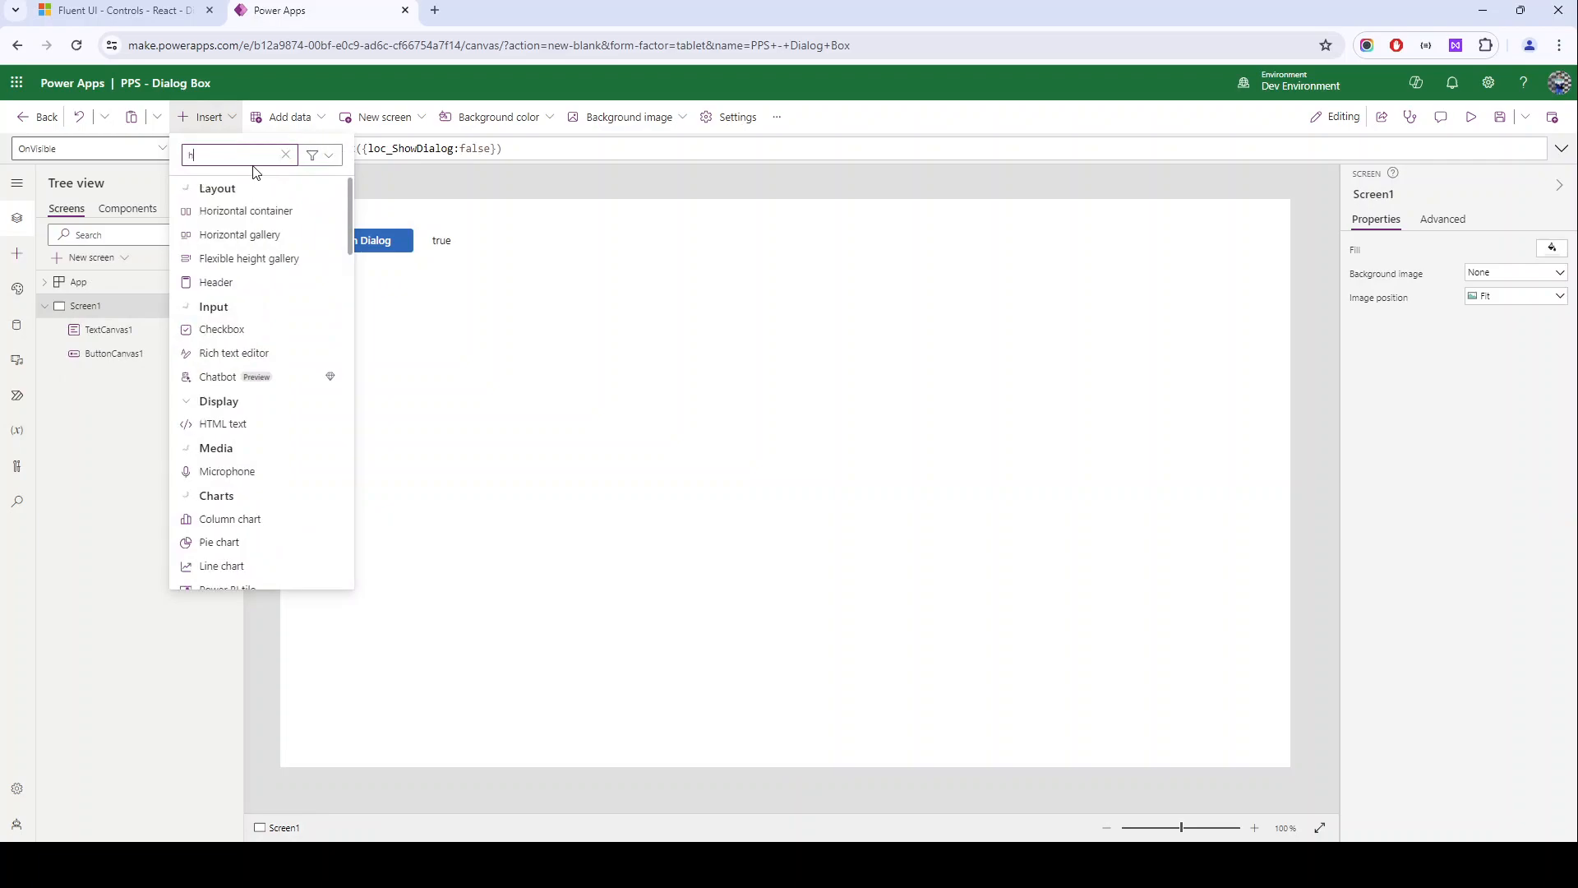
left_click(265, 211)
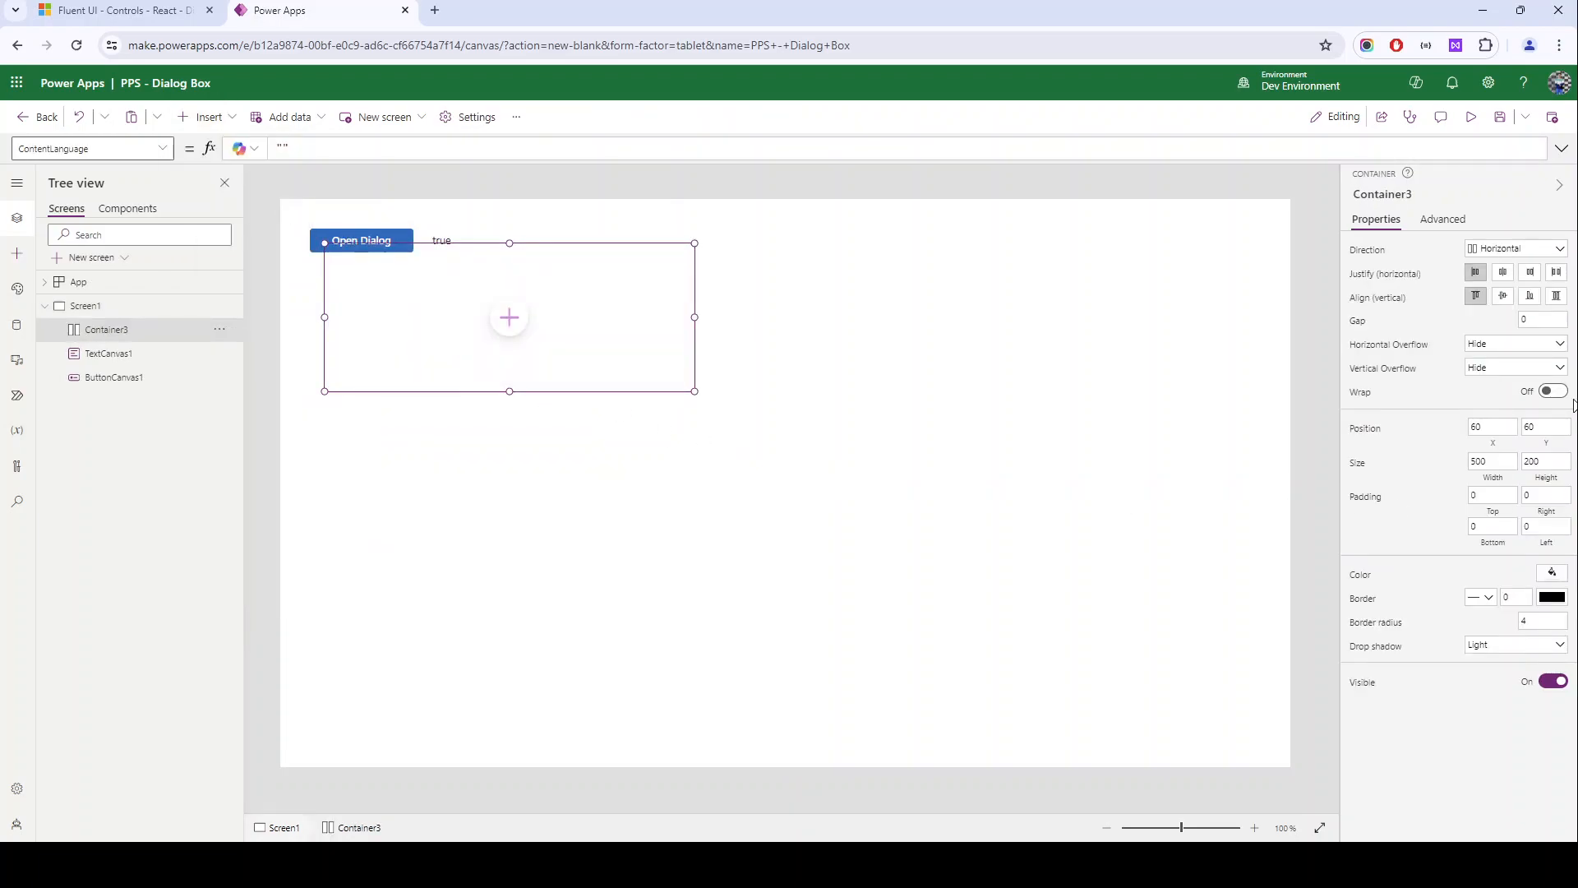
left_click(1552, 573)
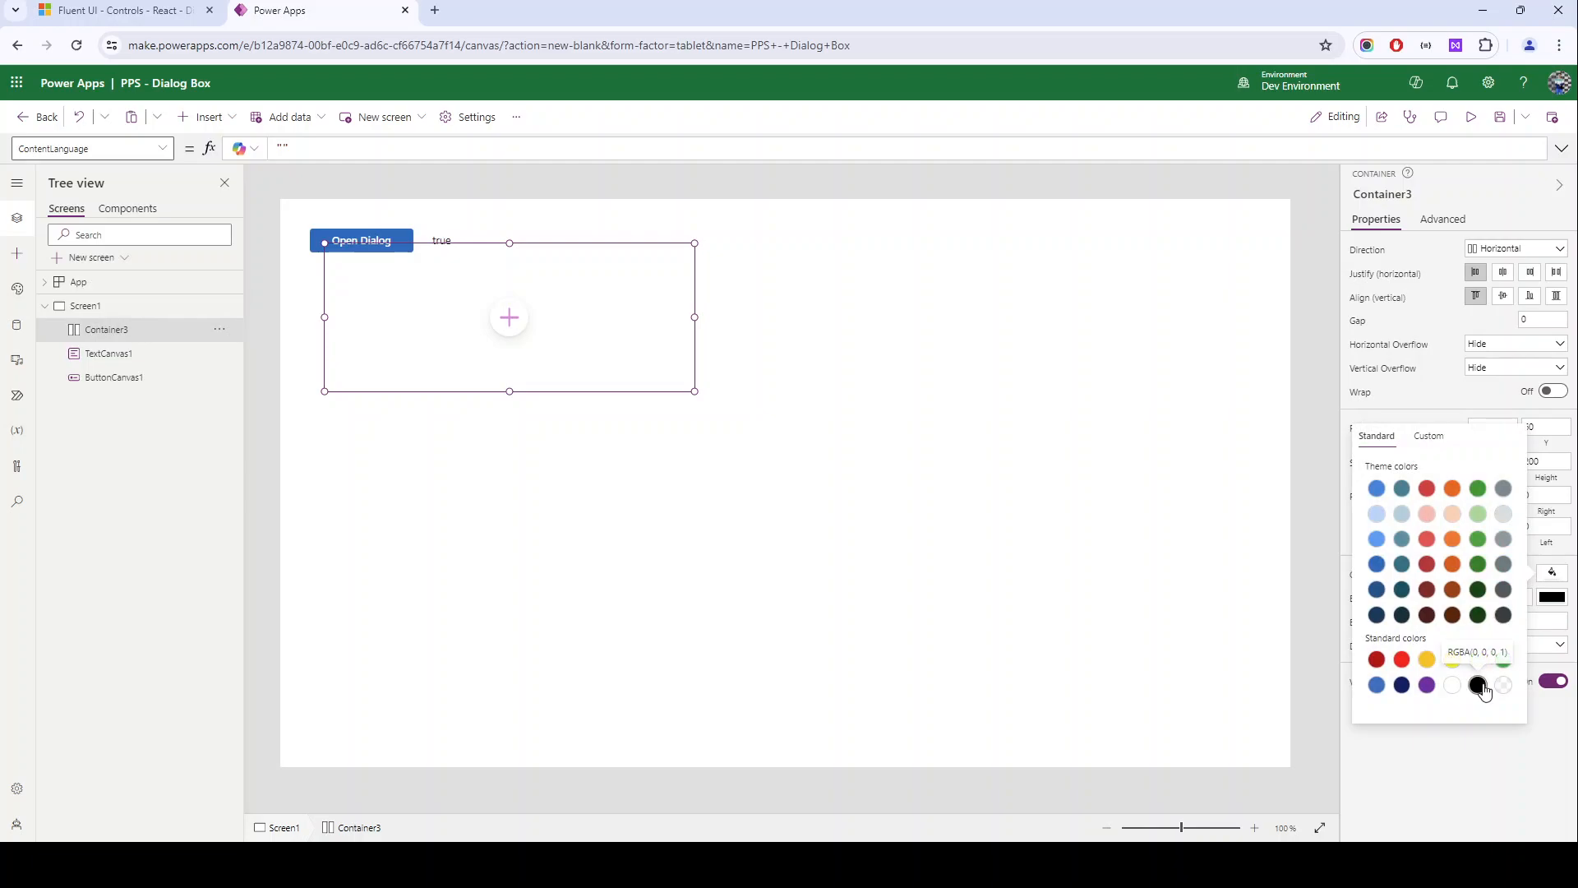
left_click(1429, 437)
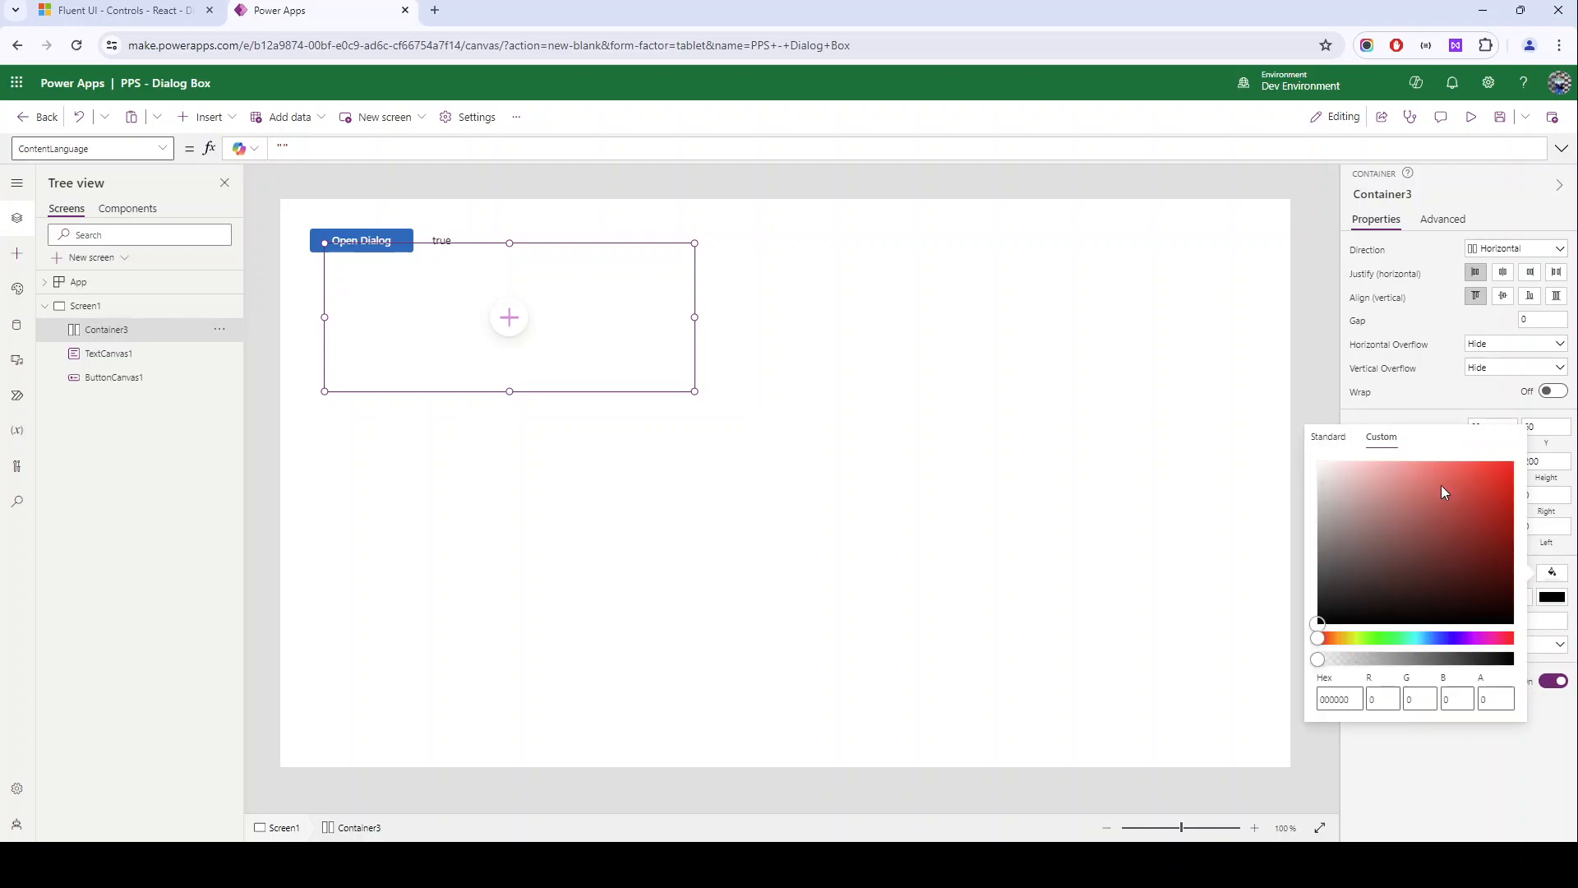
double_click(1341, 700)
left_click_drag(1323, 658, 1553, 668)
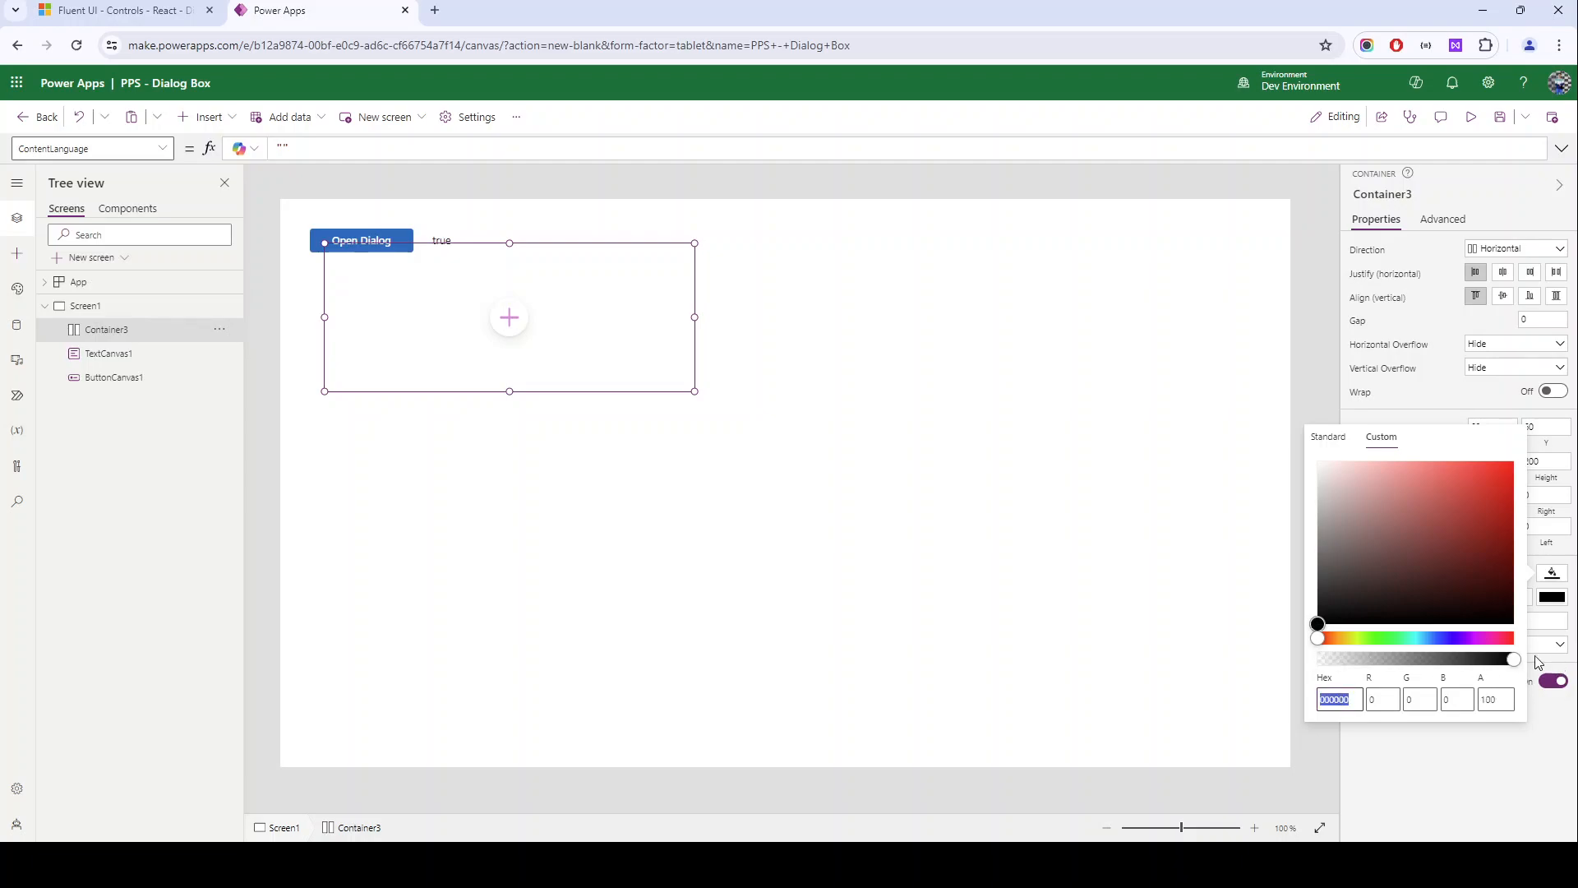
double_click(1485, 700)
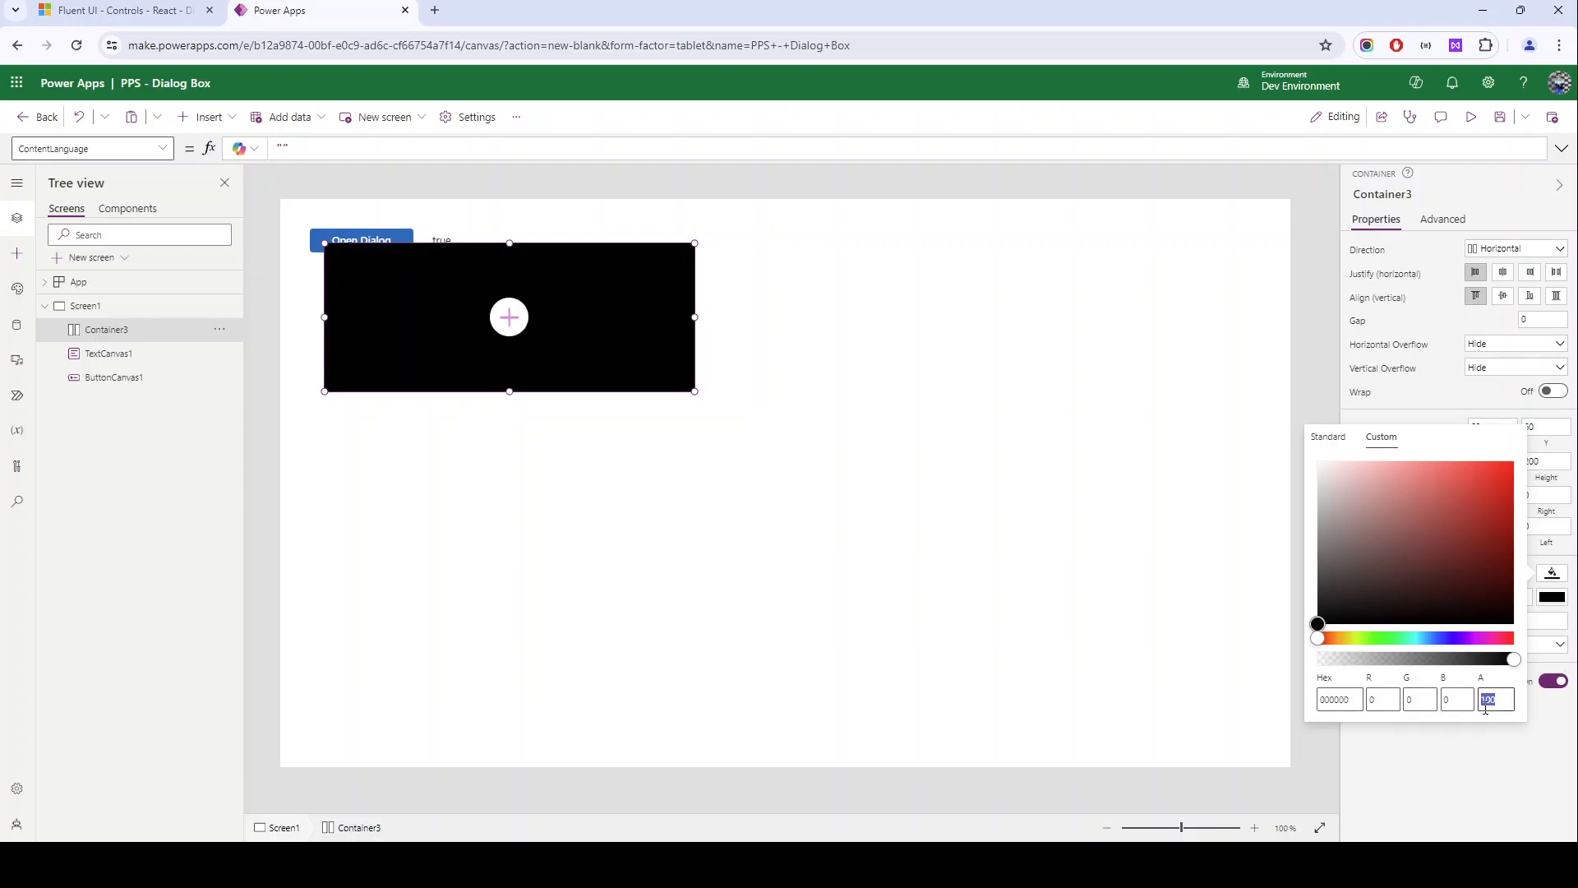
type("60")
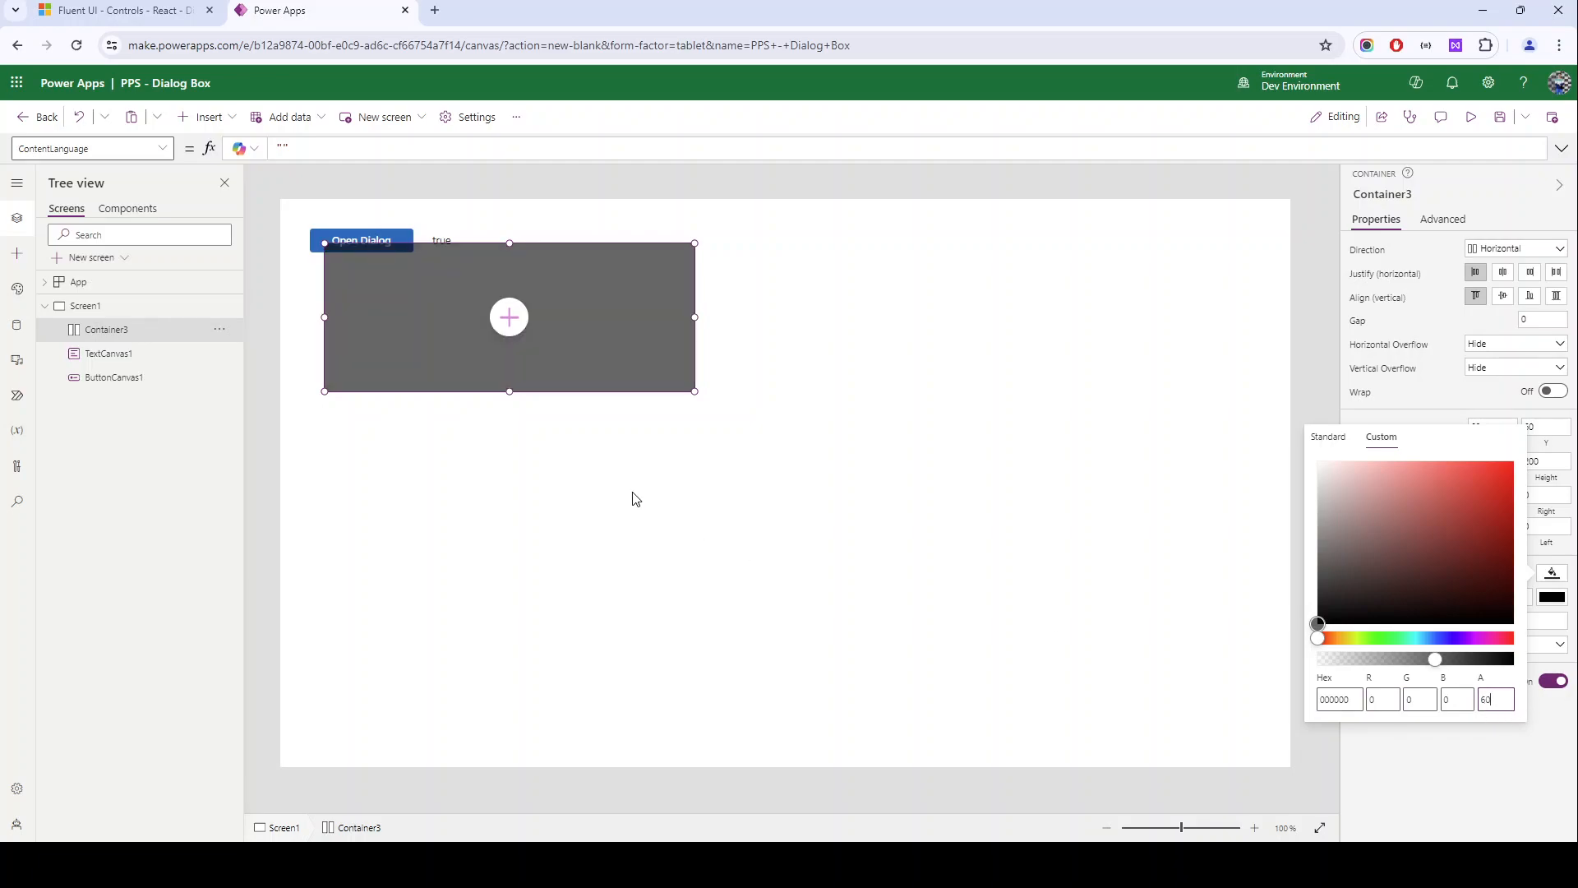
Step: Position the horizontal container Container3 at X 0, Y 0
left_click(1534, 426)
left_click(1488, 435)
key("BackSpace")
type("0")
left_click(1525, 425)
double_click(1526, 426)
key("BackSpace")
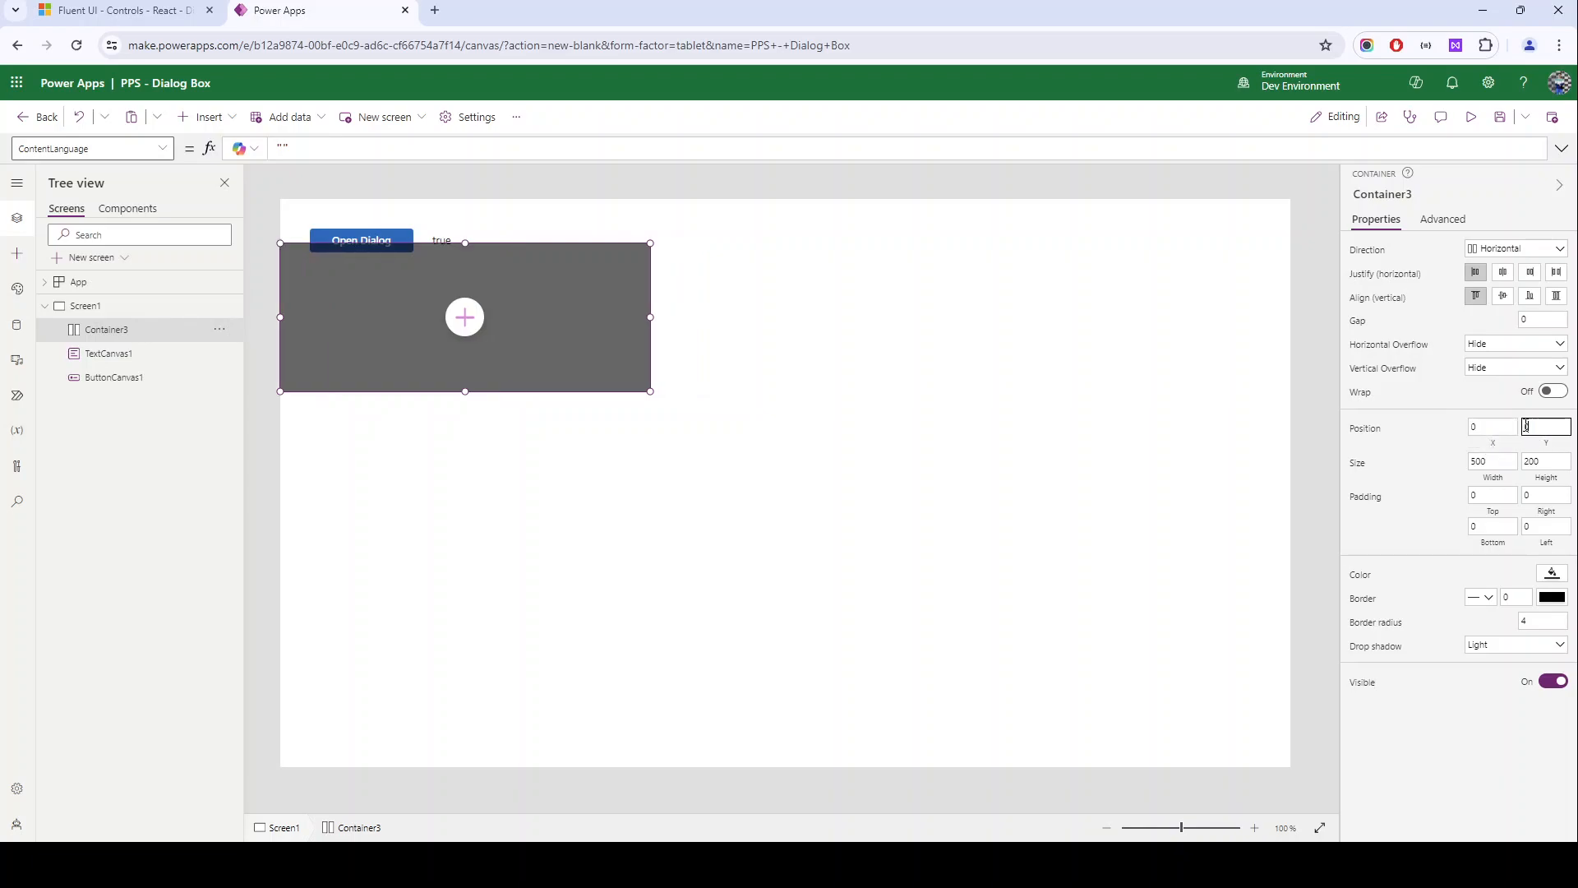
left_click(1458, 445)
Step: Size Container3 to the full screen with Parent.Width for the width and Parent.Height for the height
left_click(1497, 480)
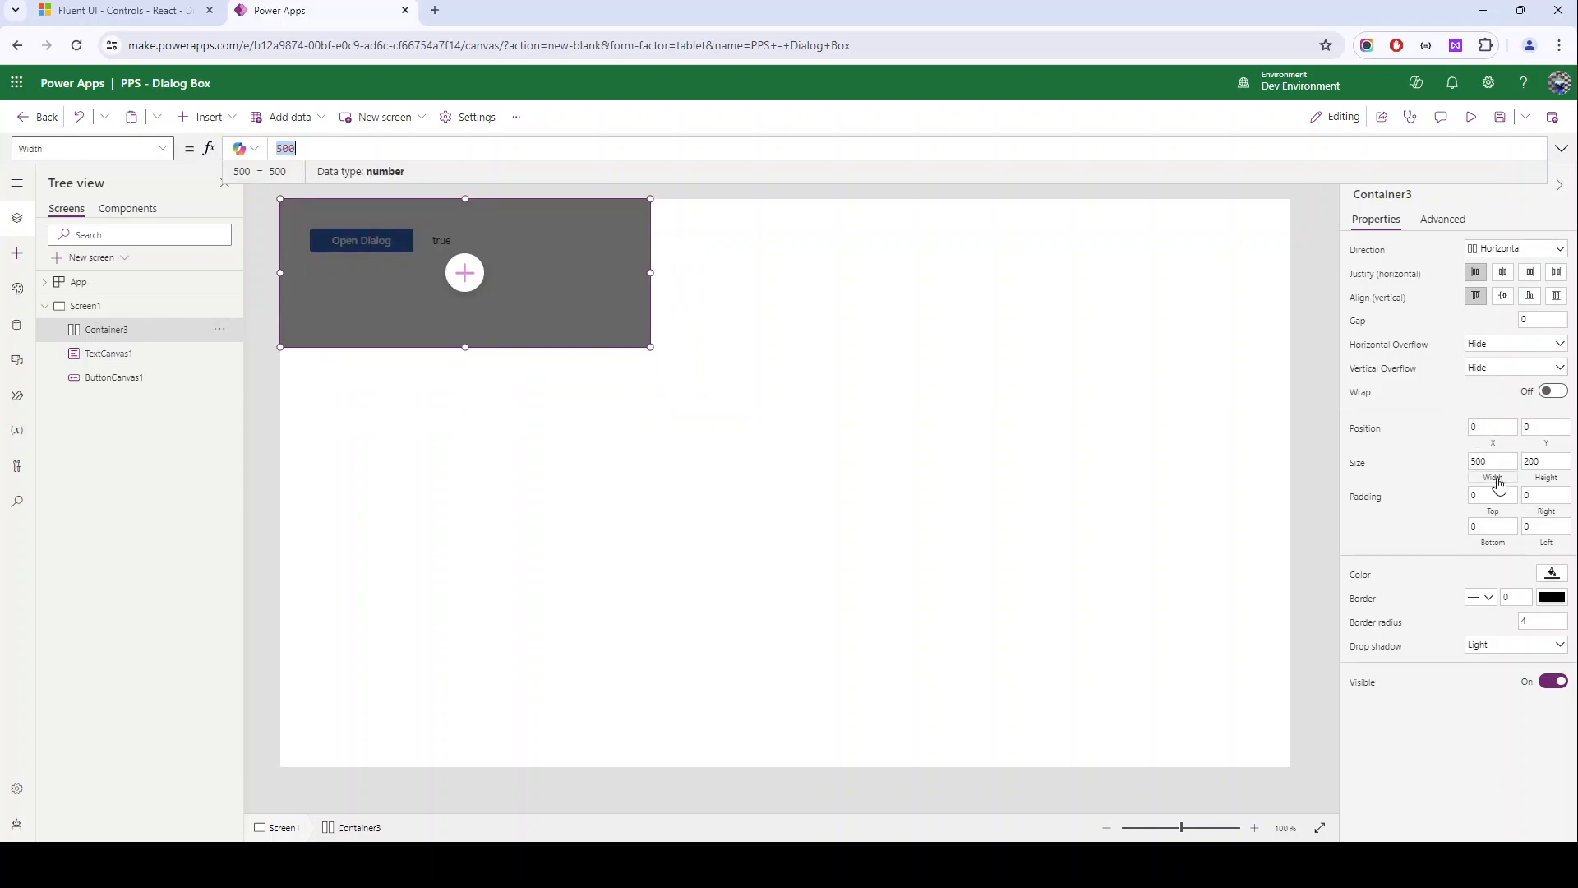
type("Parent.Width")
left_click(1547, 483)
type("Parent.Height")
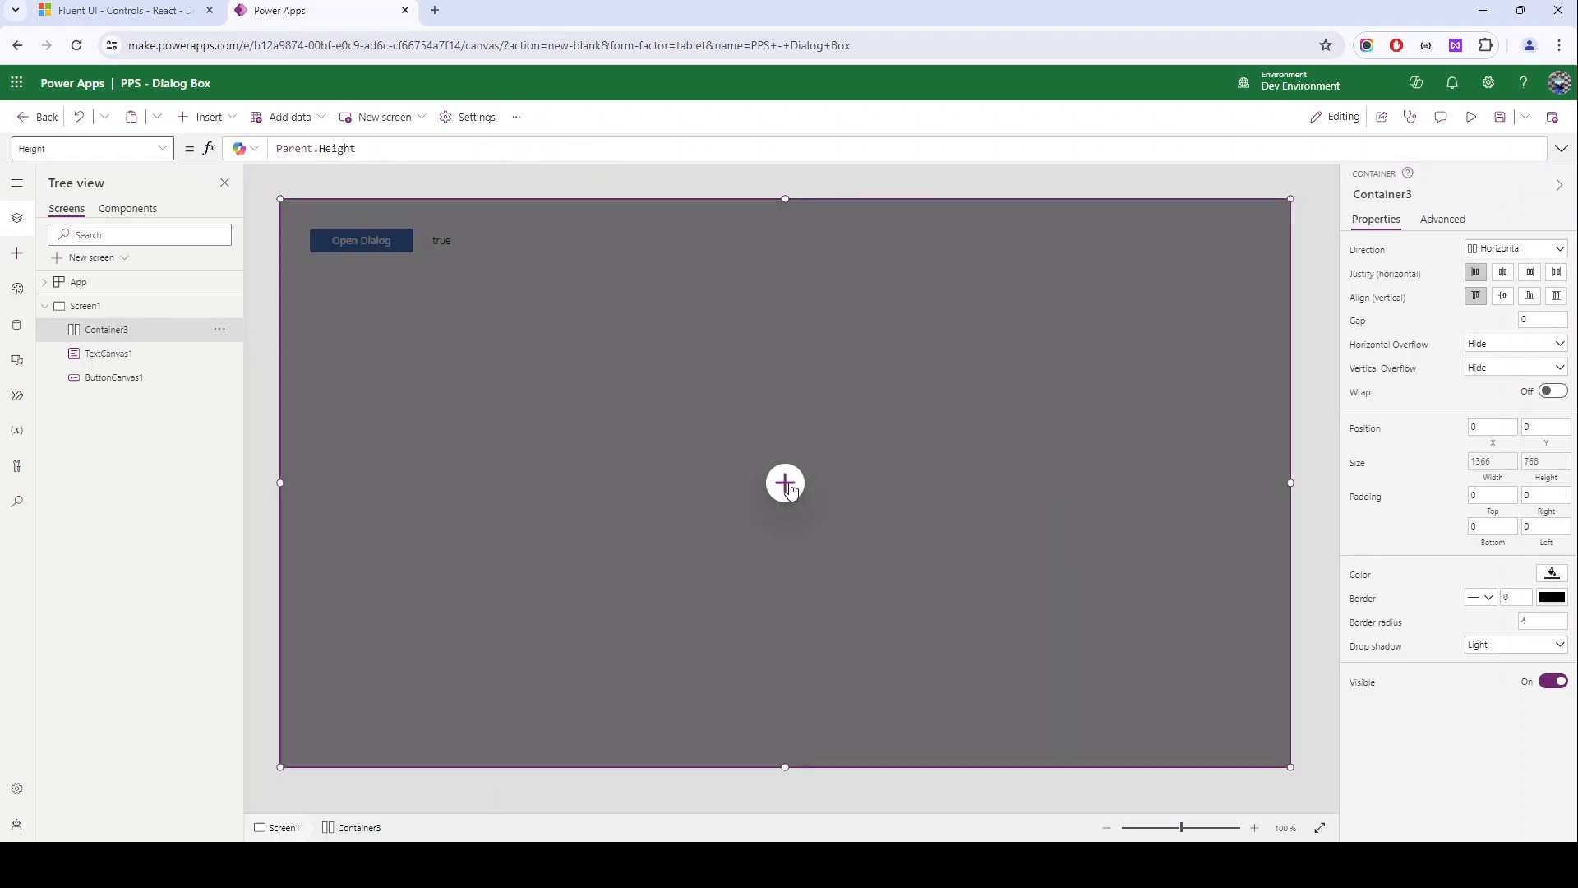
Step: Insert a plain container inside the full-screen Container3 and fill it white
left_click(788, 487)
type("con")
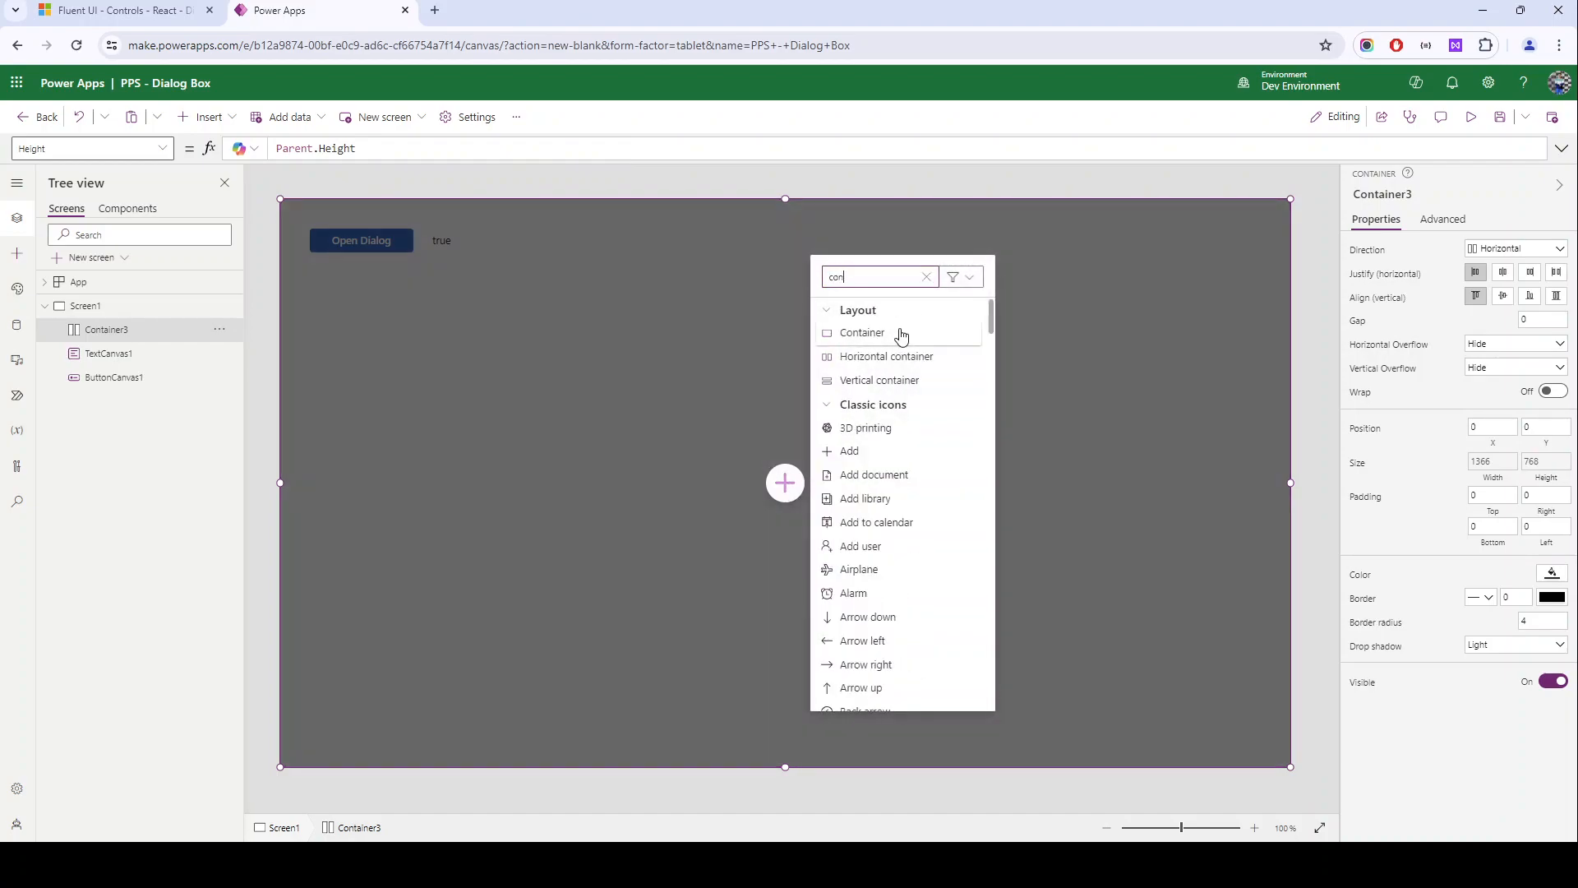
left_click(851, 339)
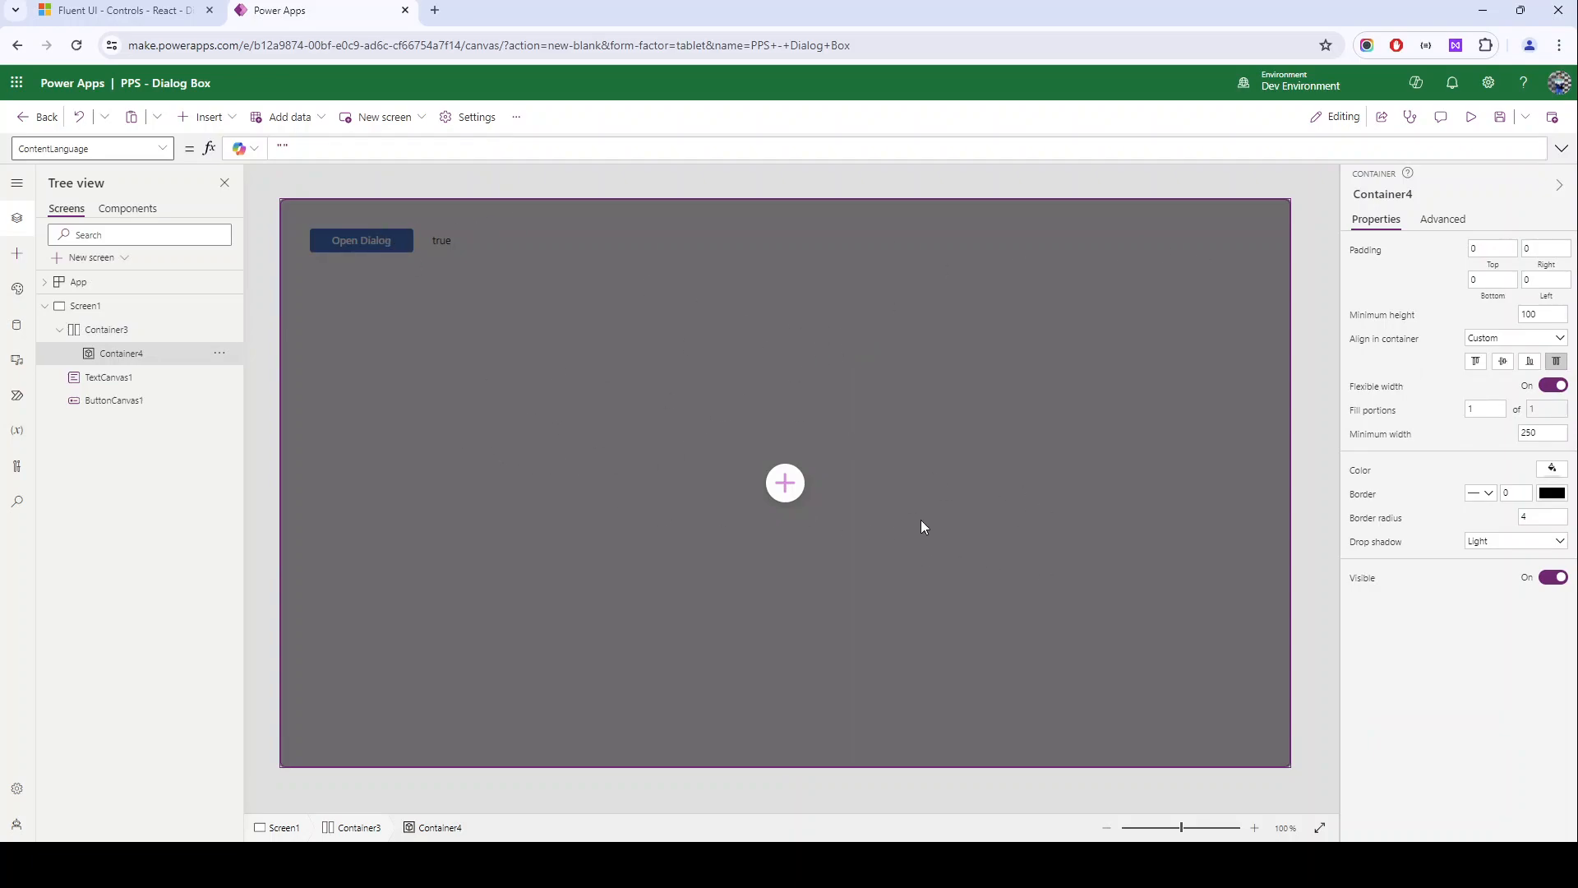
left_click(1552, 470)
left_click(1453, 581)
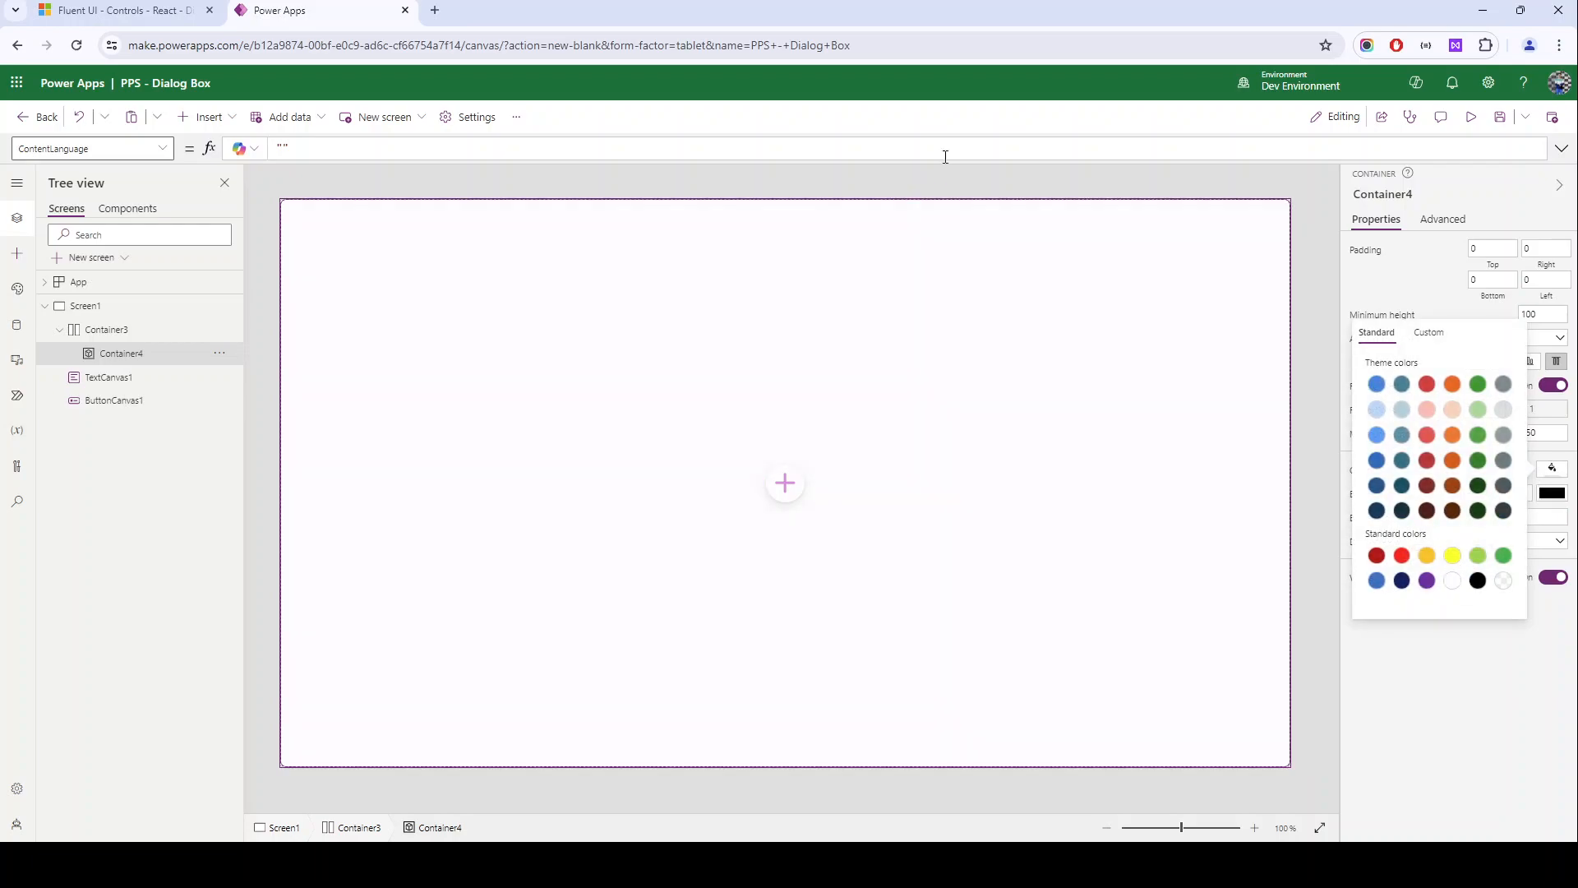
left_click(1437, 255)
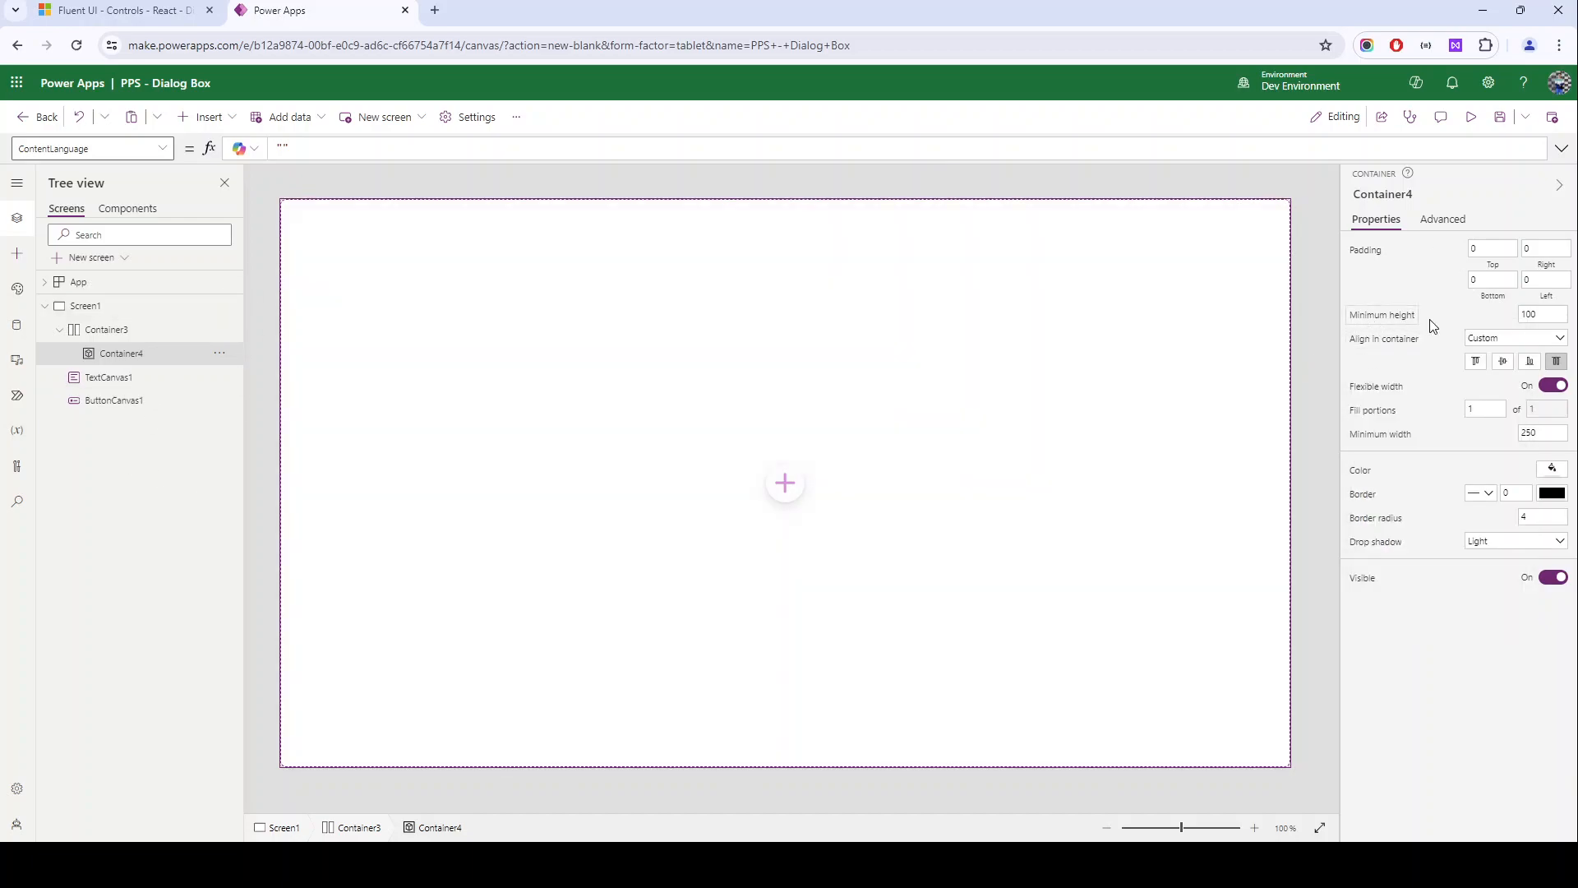
Step: Centre the white container horizontally and align it to the top of Container3, with a top padding of 80 on Container3
left_click(1477, 364)
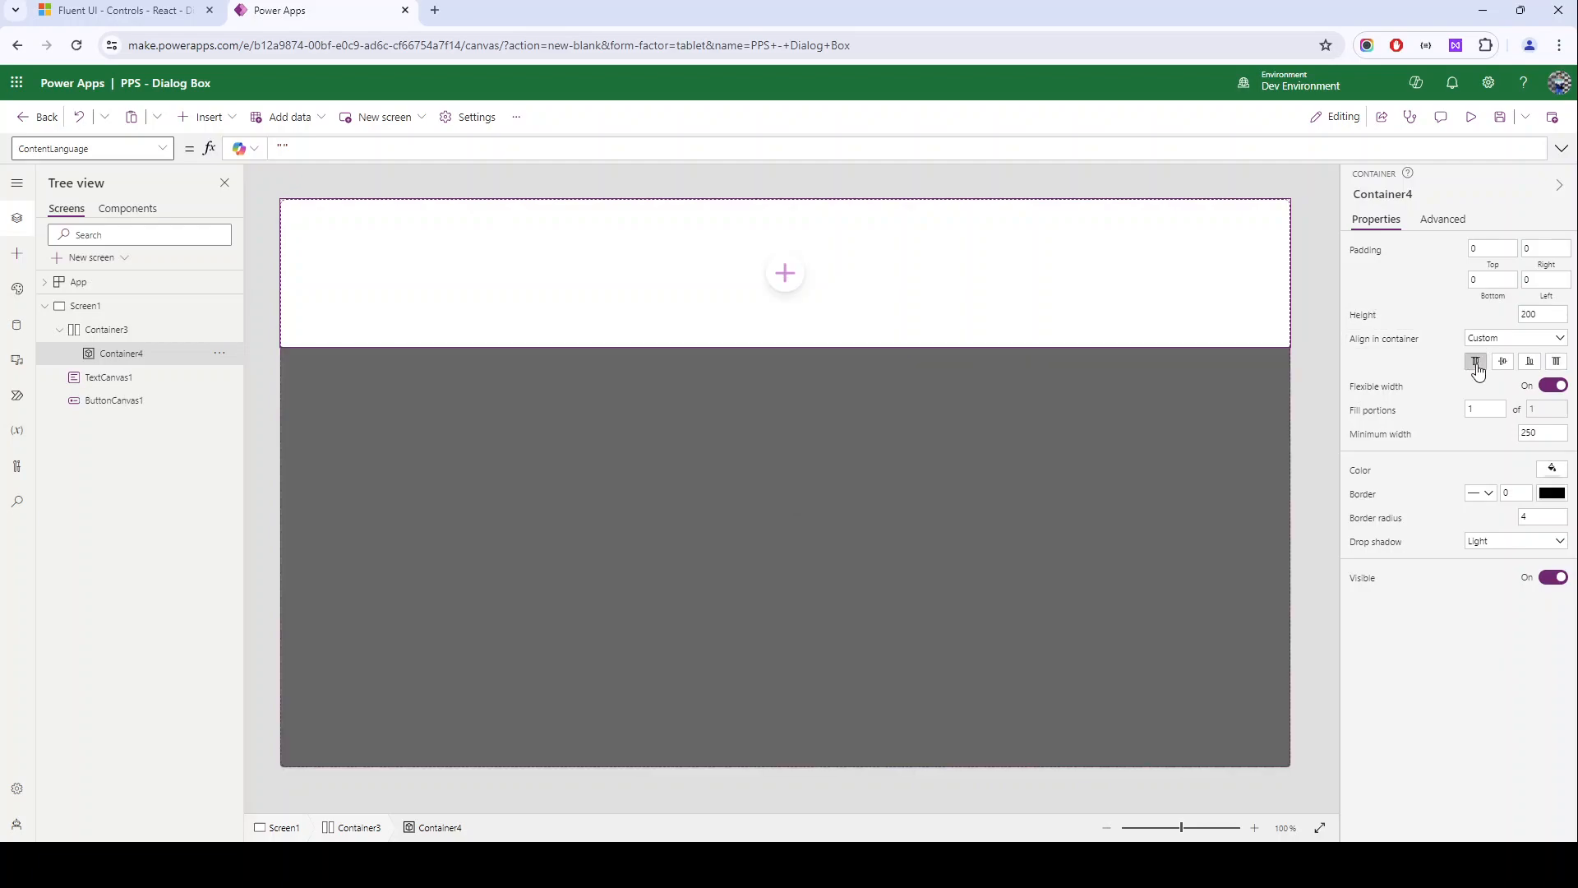
left_click(978, 483)
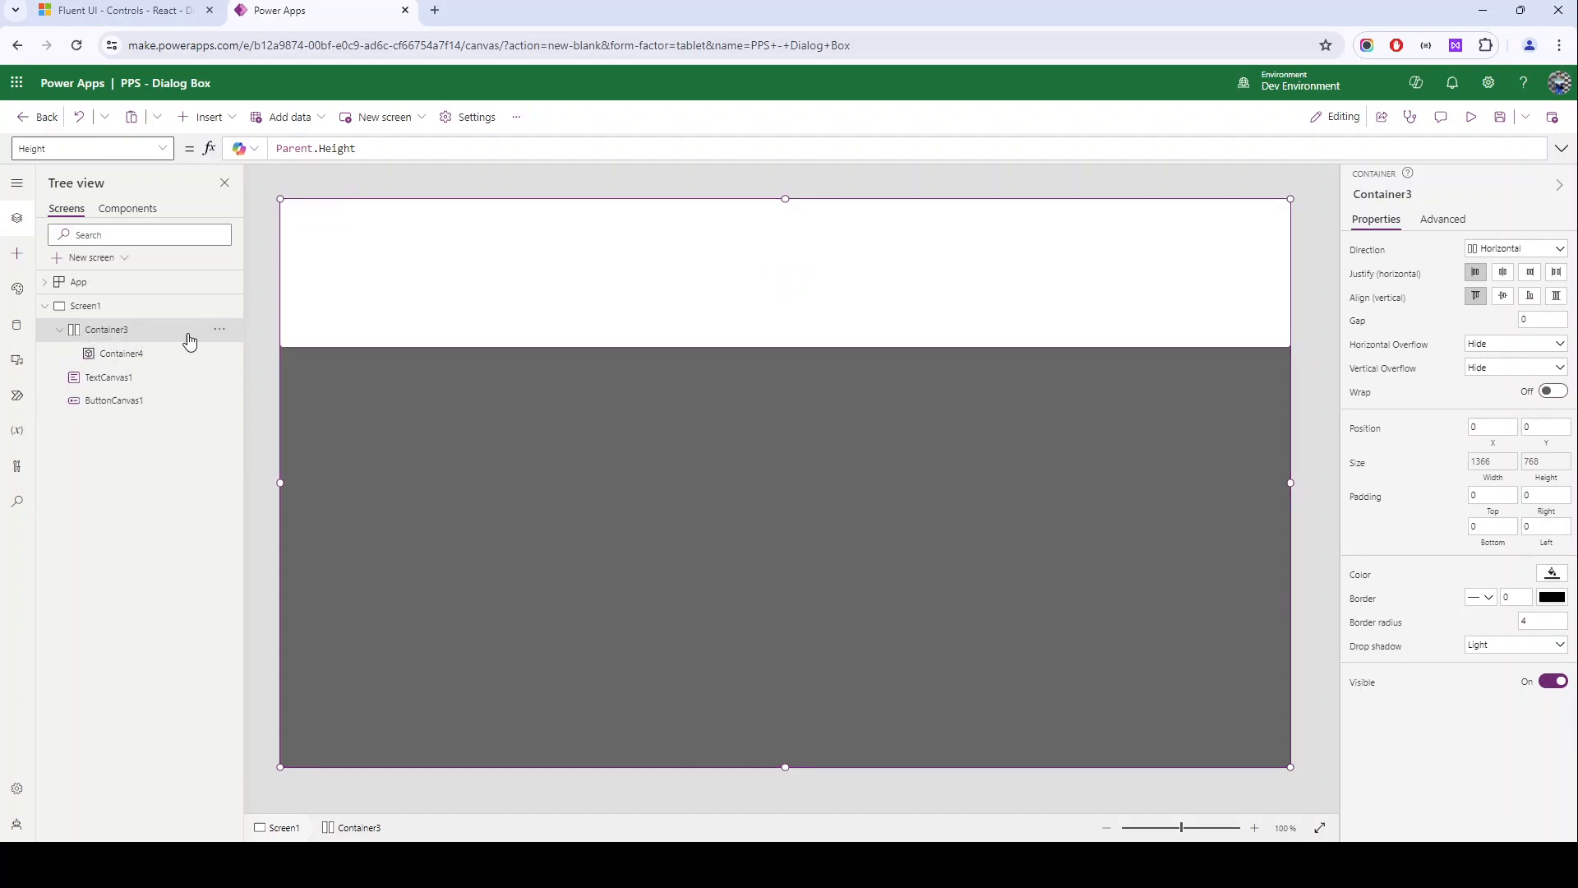
left_click(1505, 274)
left_click(1502, 297)
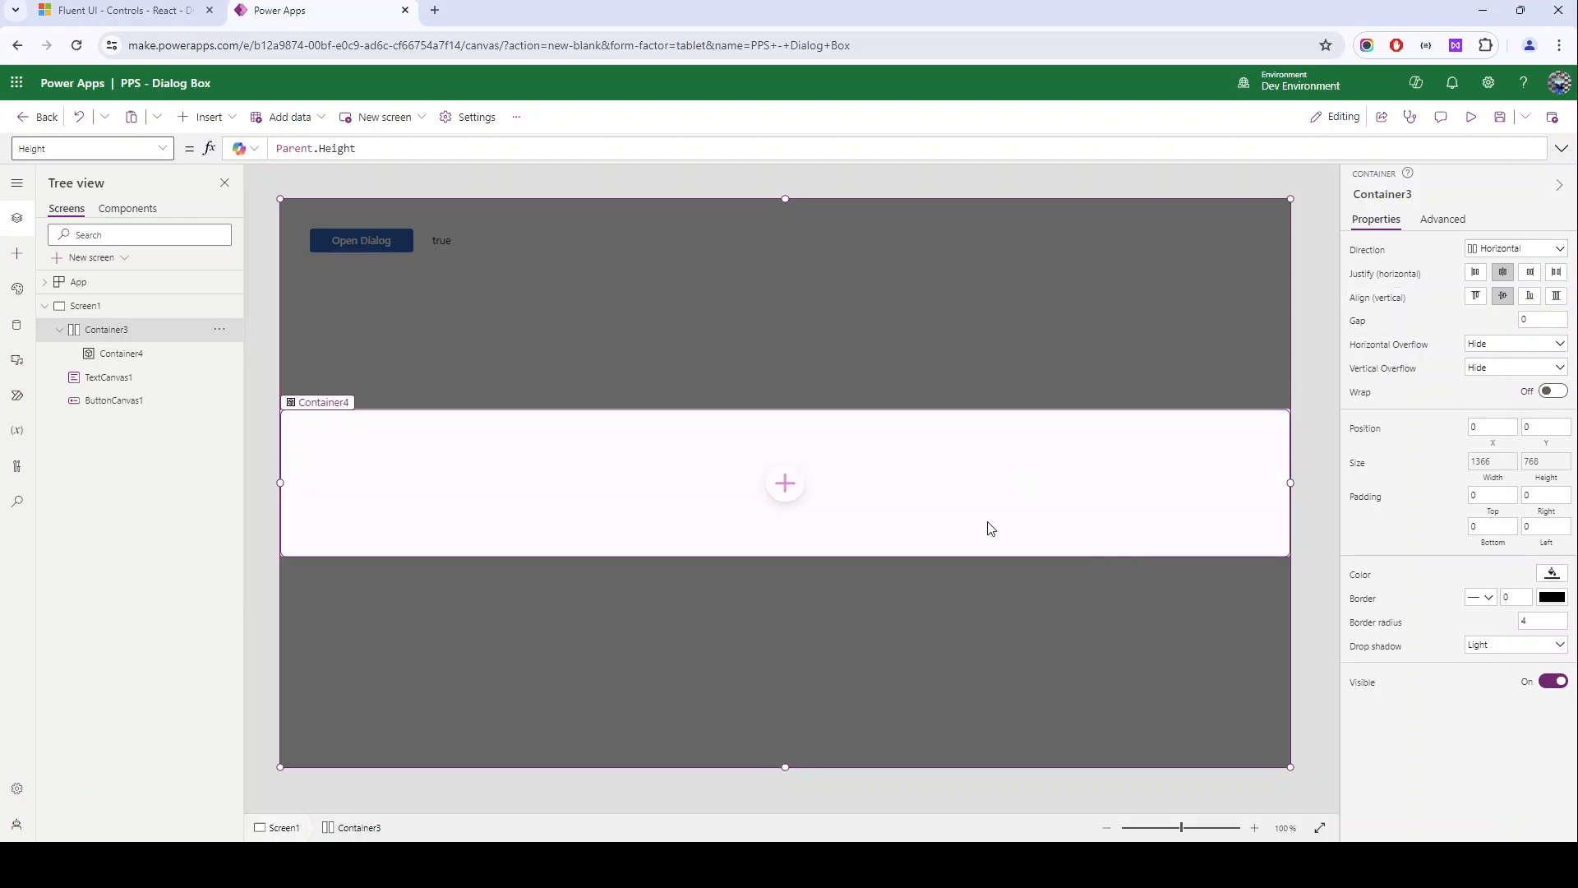
left_click(1477, 298)
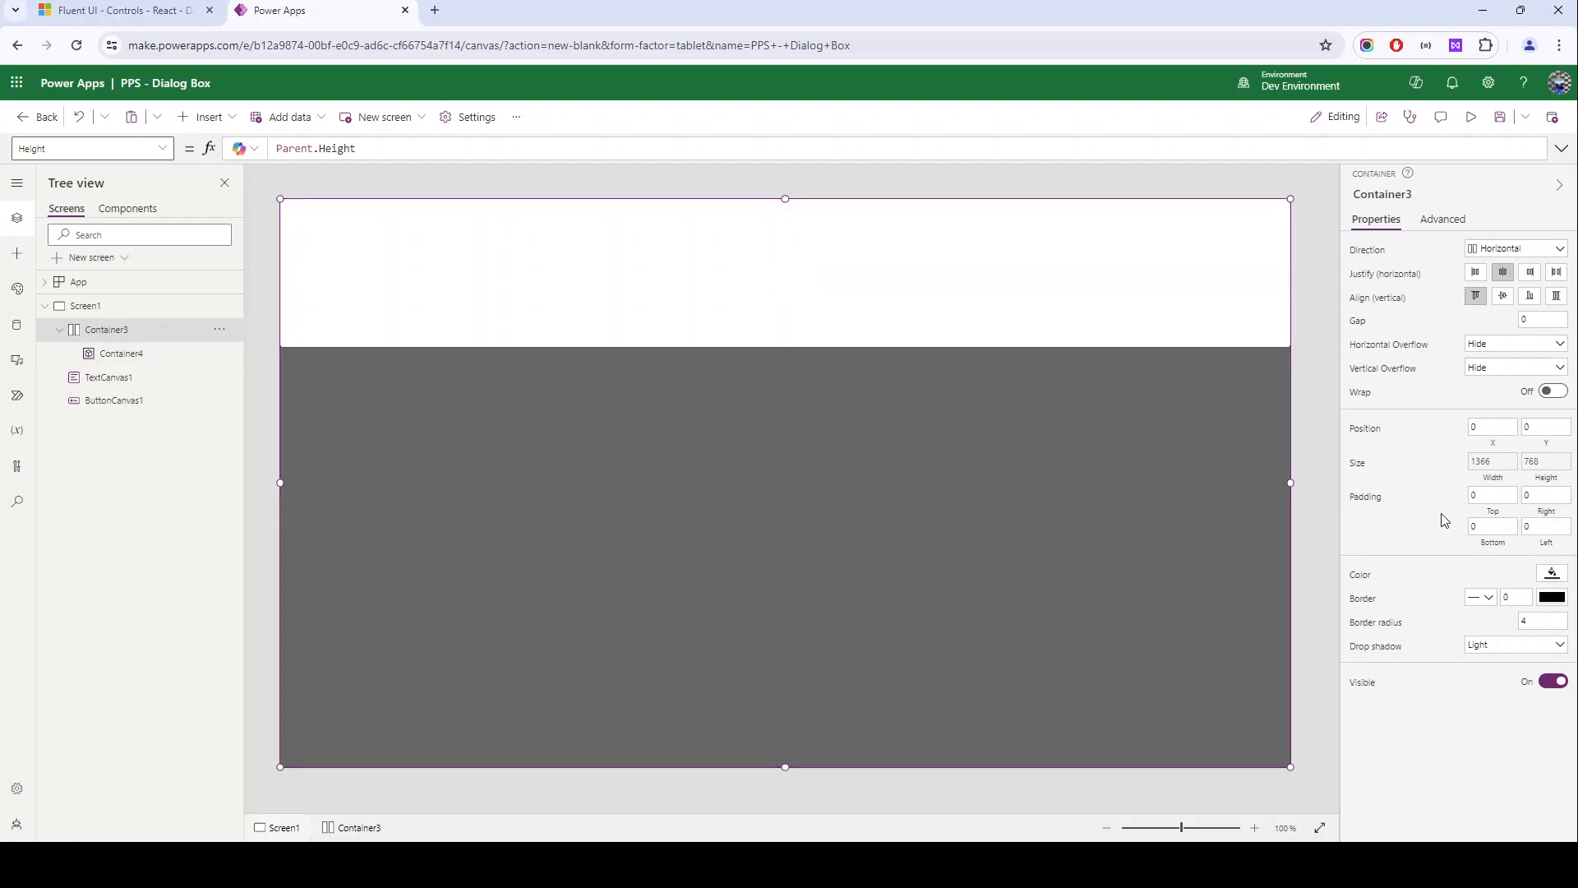
left_click(1498, 496)
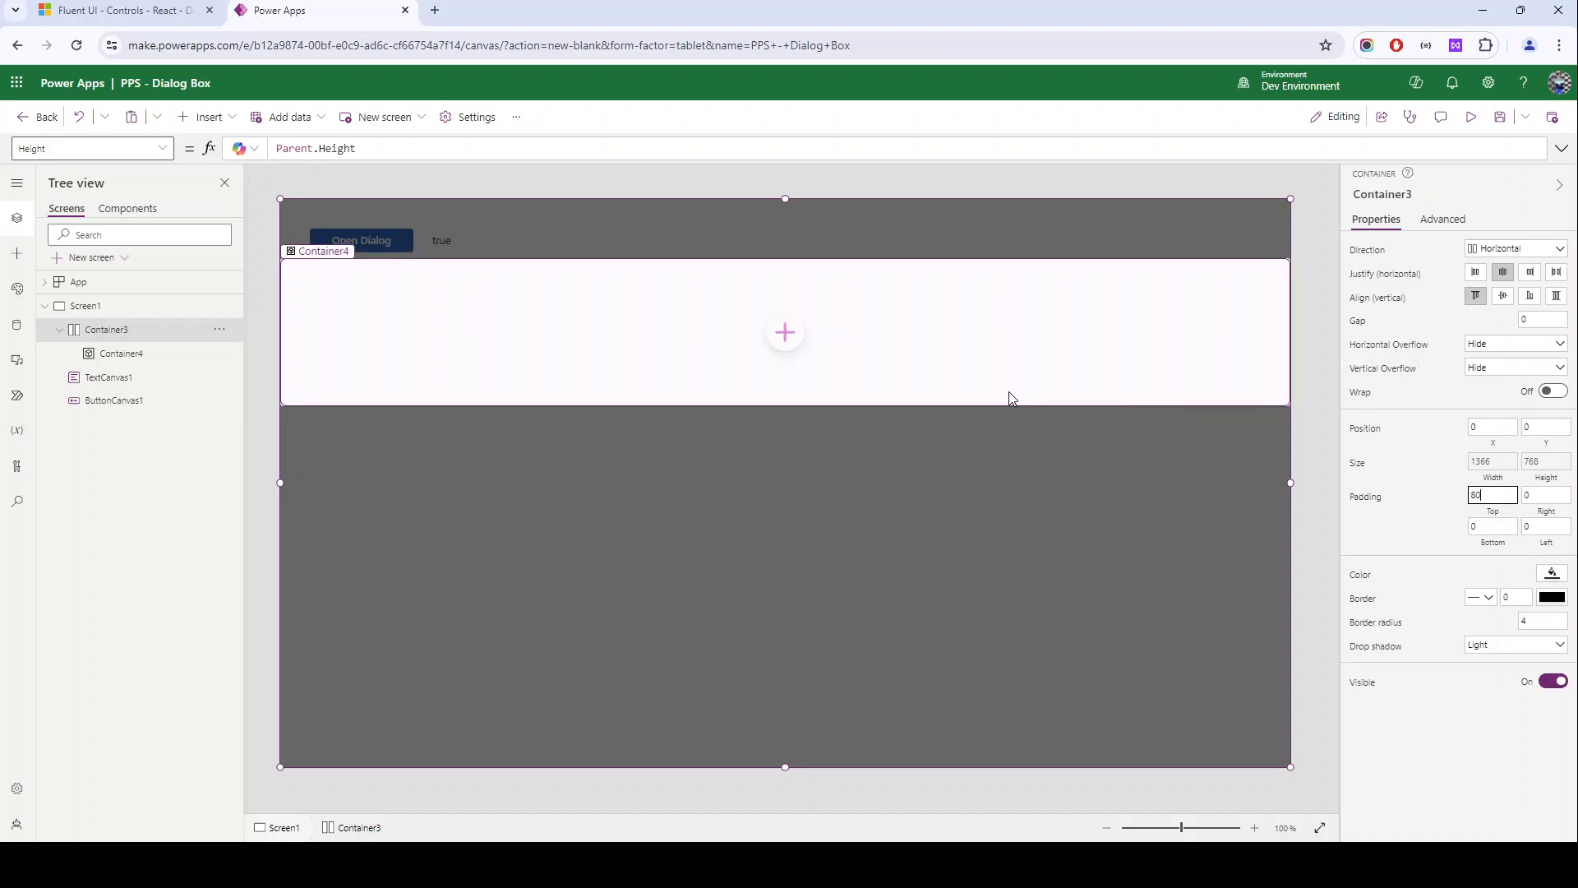
Step: Rename the full-screen container hctr_Main and the white container nested in it ctr_Dialog
double_click(129, 323)
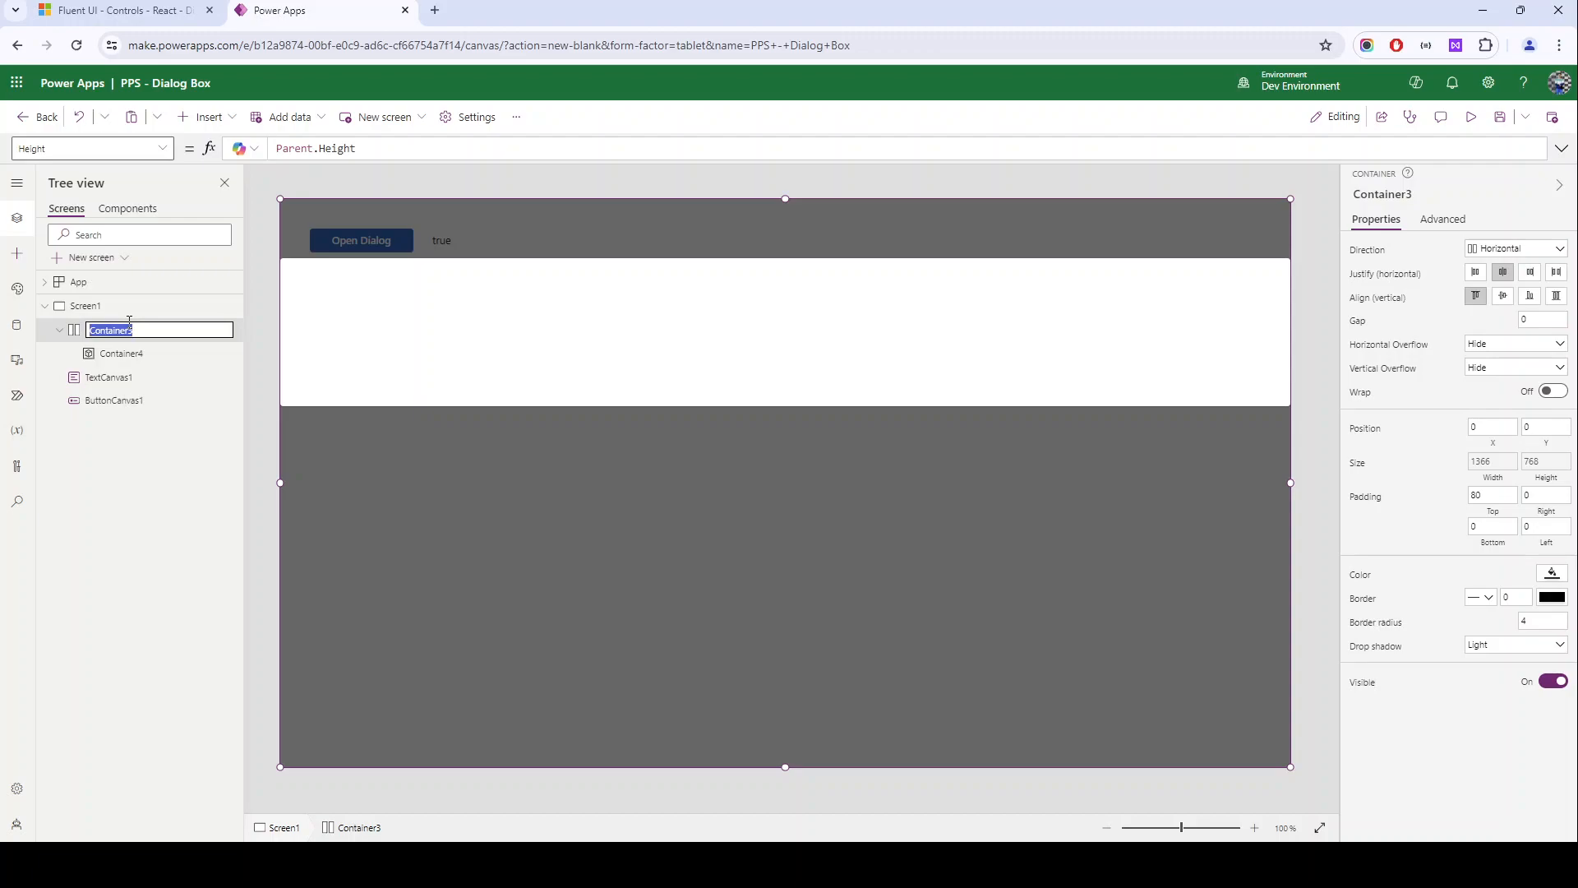
type("hctr_Main")
key("Return")
double_click(160, 354)
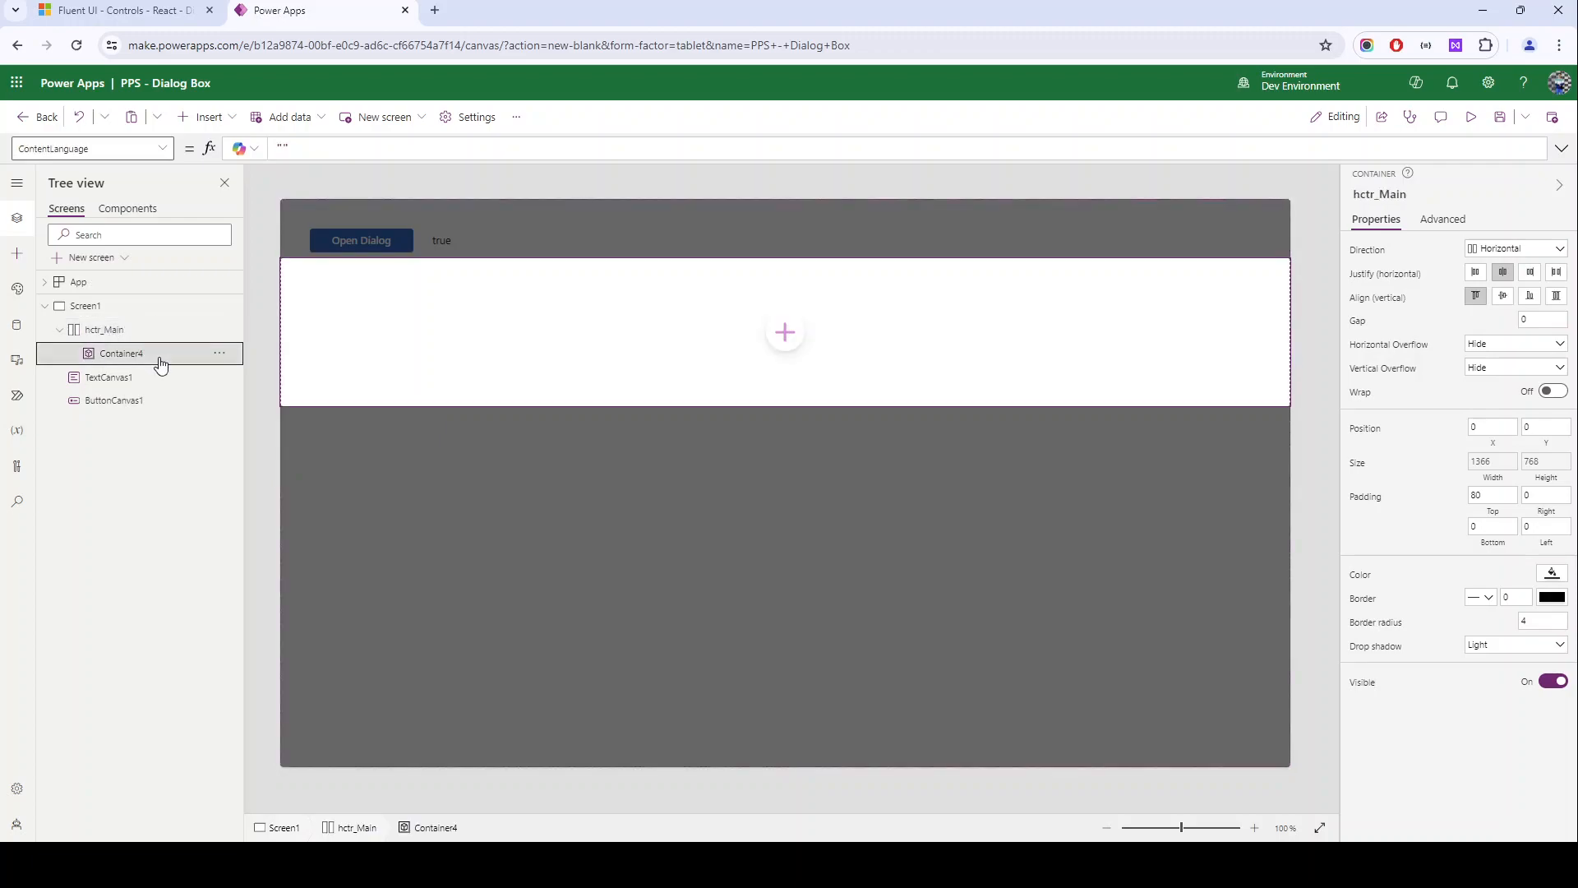
type("ctr")
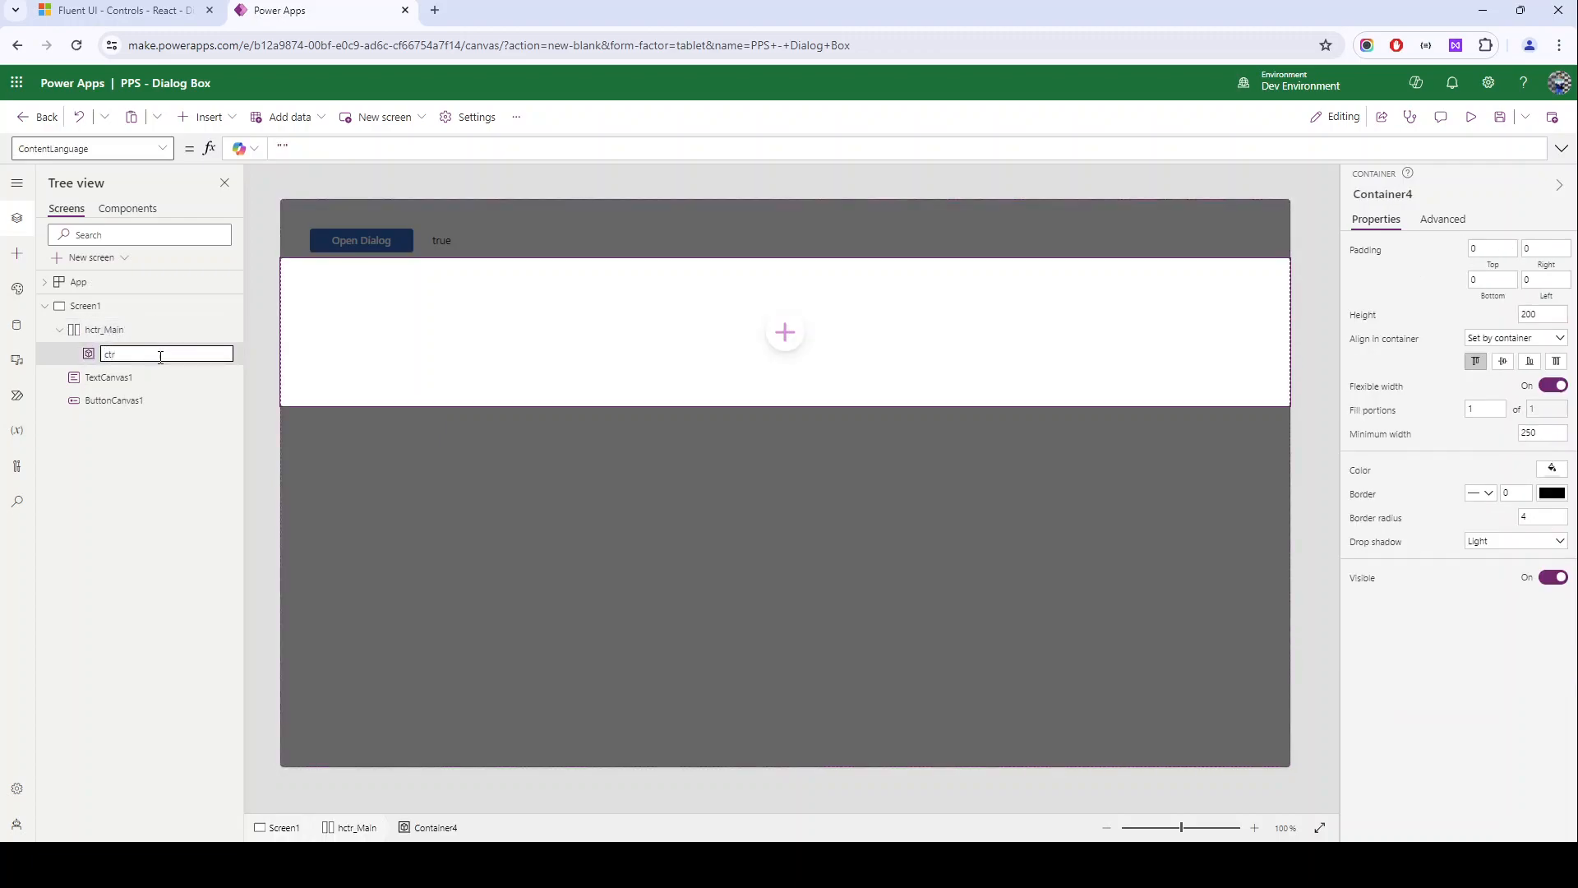
type("_Dialog")
key("Tab")
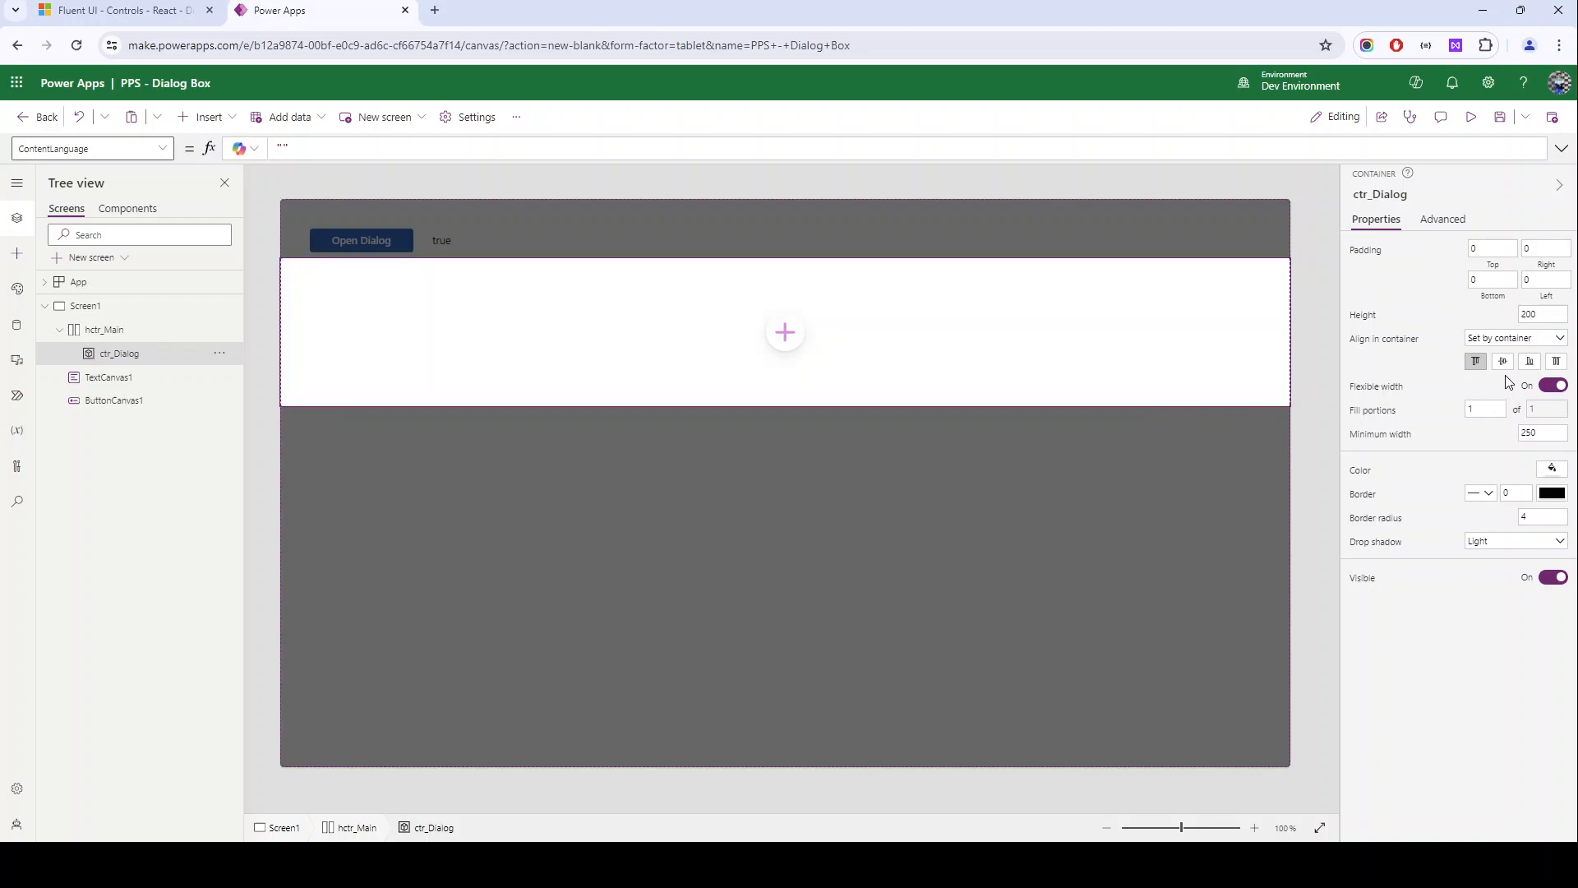
Step: Turn off flexible width for ctr_Dialog and set its height to 250, previewing the app in between
left_click(1550, 386)
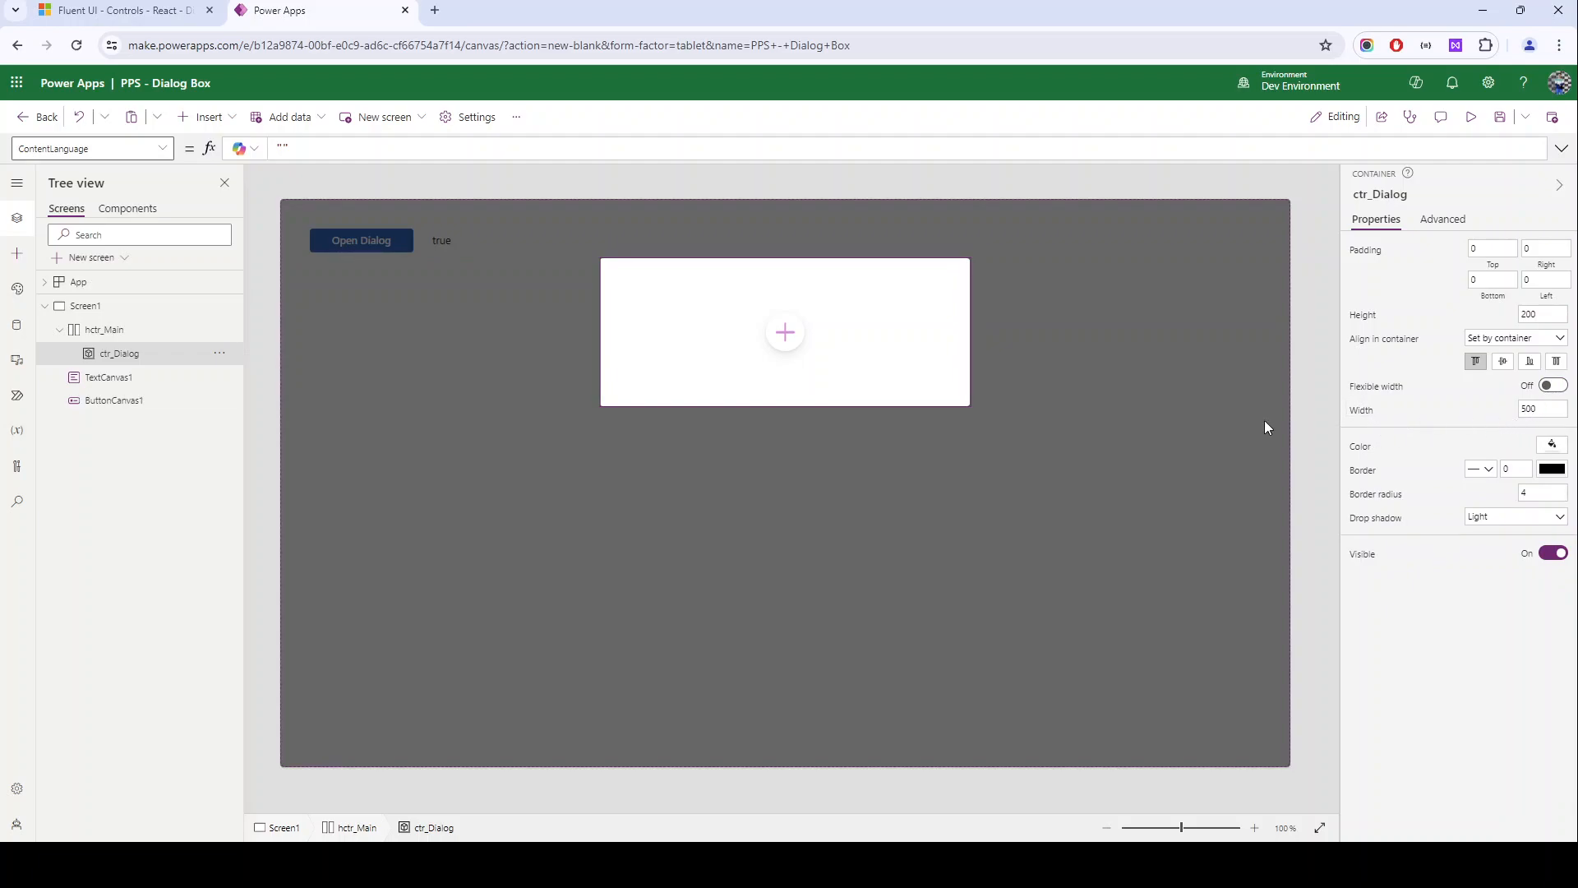
left_click(1471, 118)
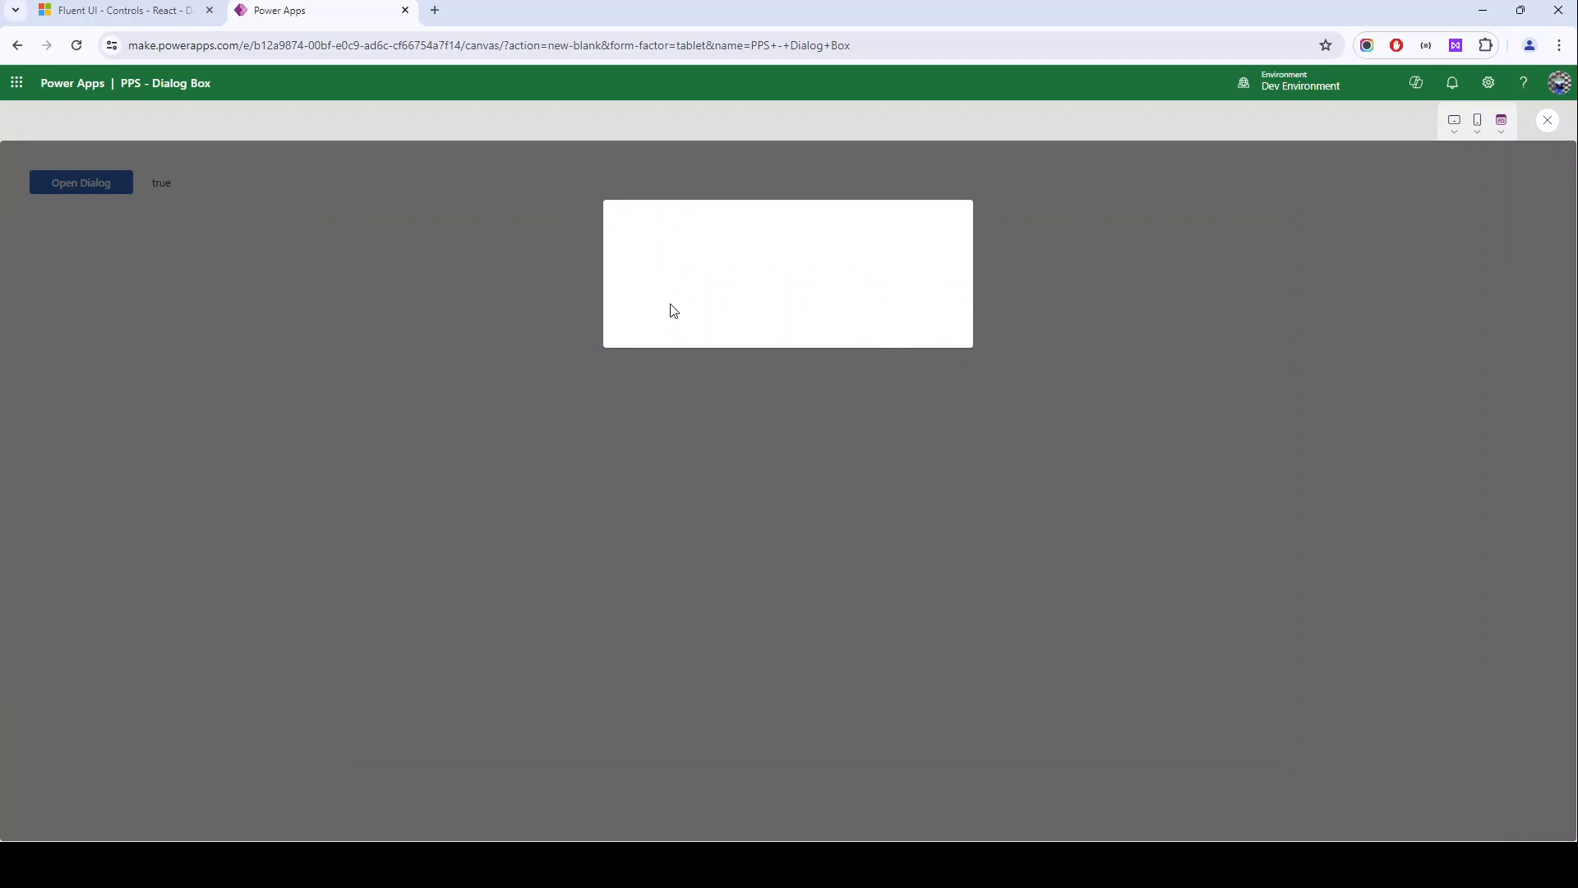
key("Escape")
left_click(838, 319)
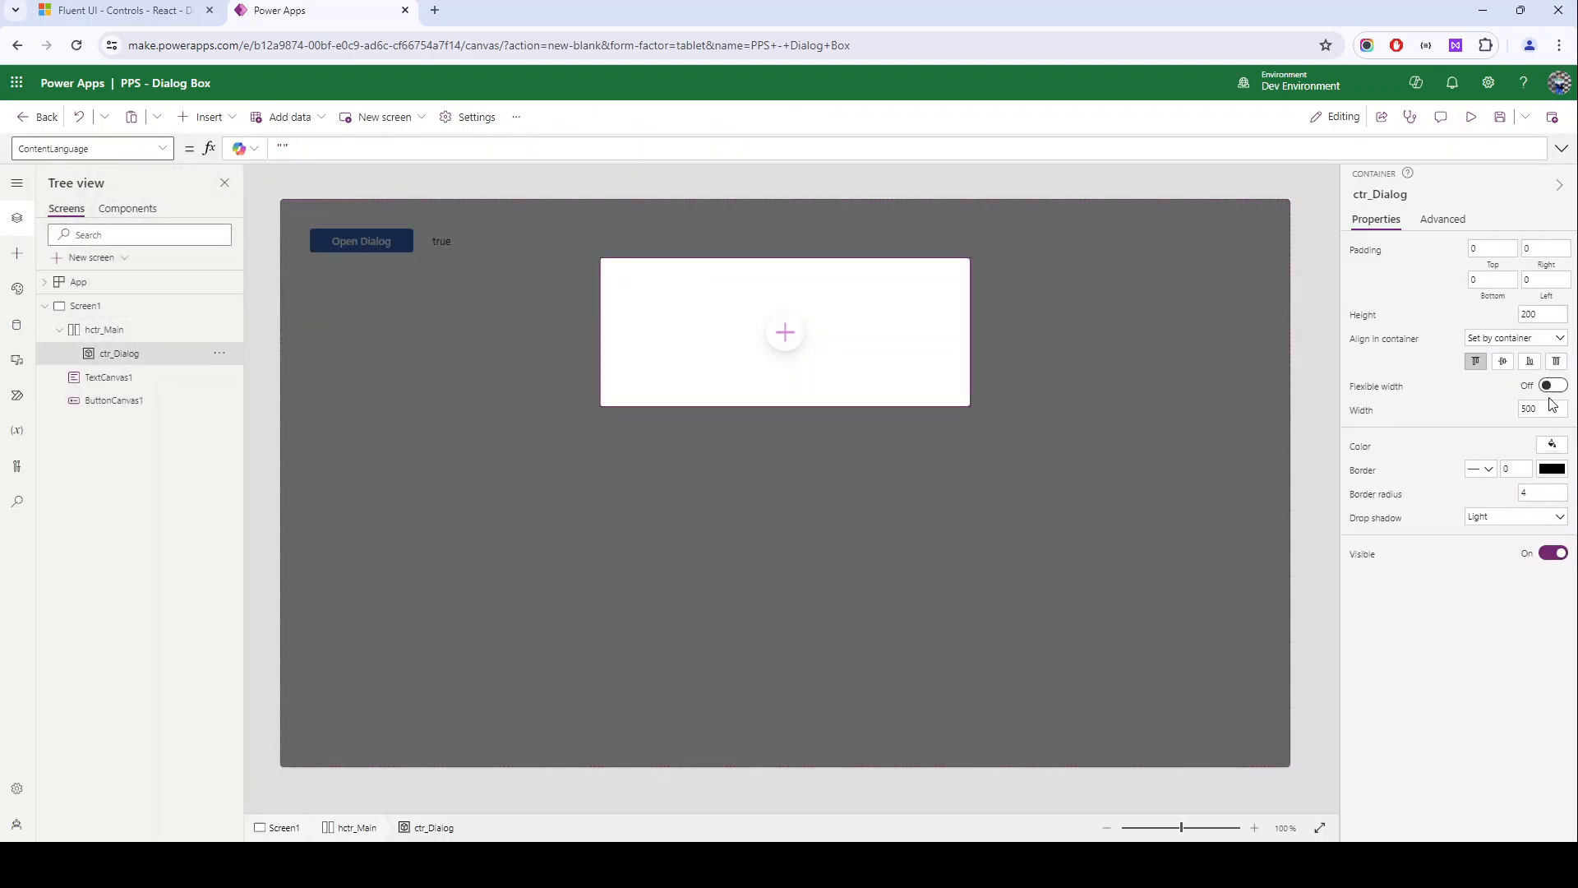
left_click(1533, 316)
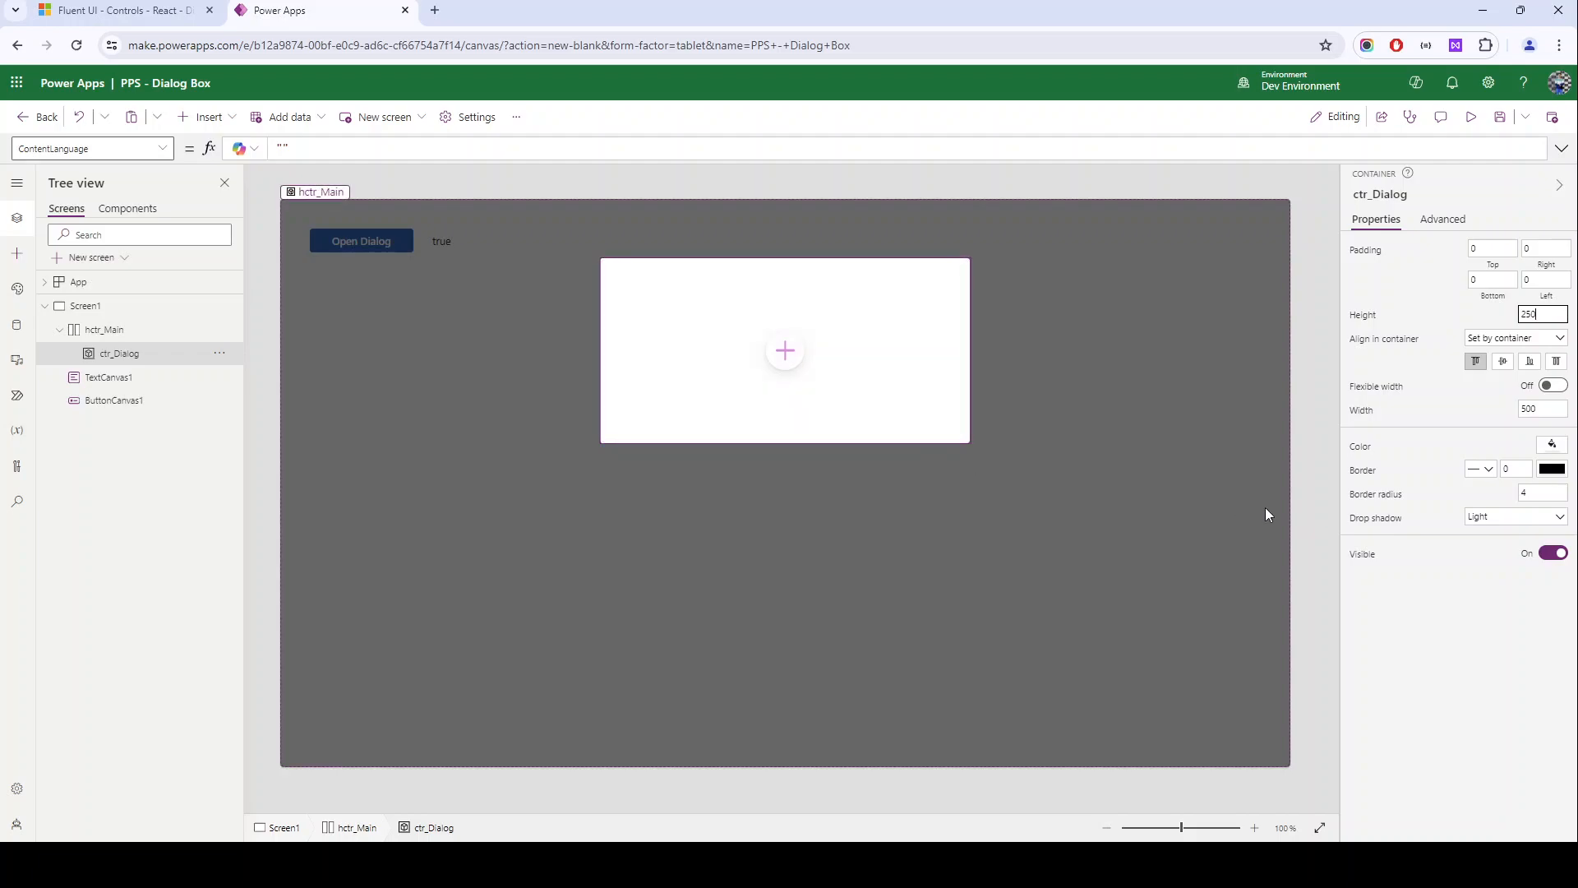
Step: Compare the Semibold, ExtraBold, Bold and None drop shadows on ctr_Dialog and settle on Bold
left_click(1513, 518)
left_click(1503, 608)
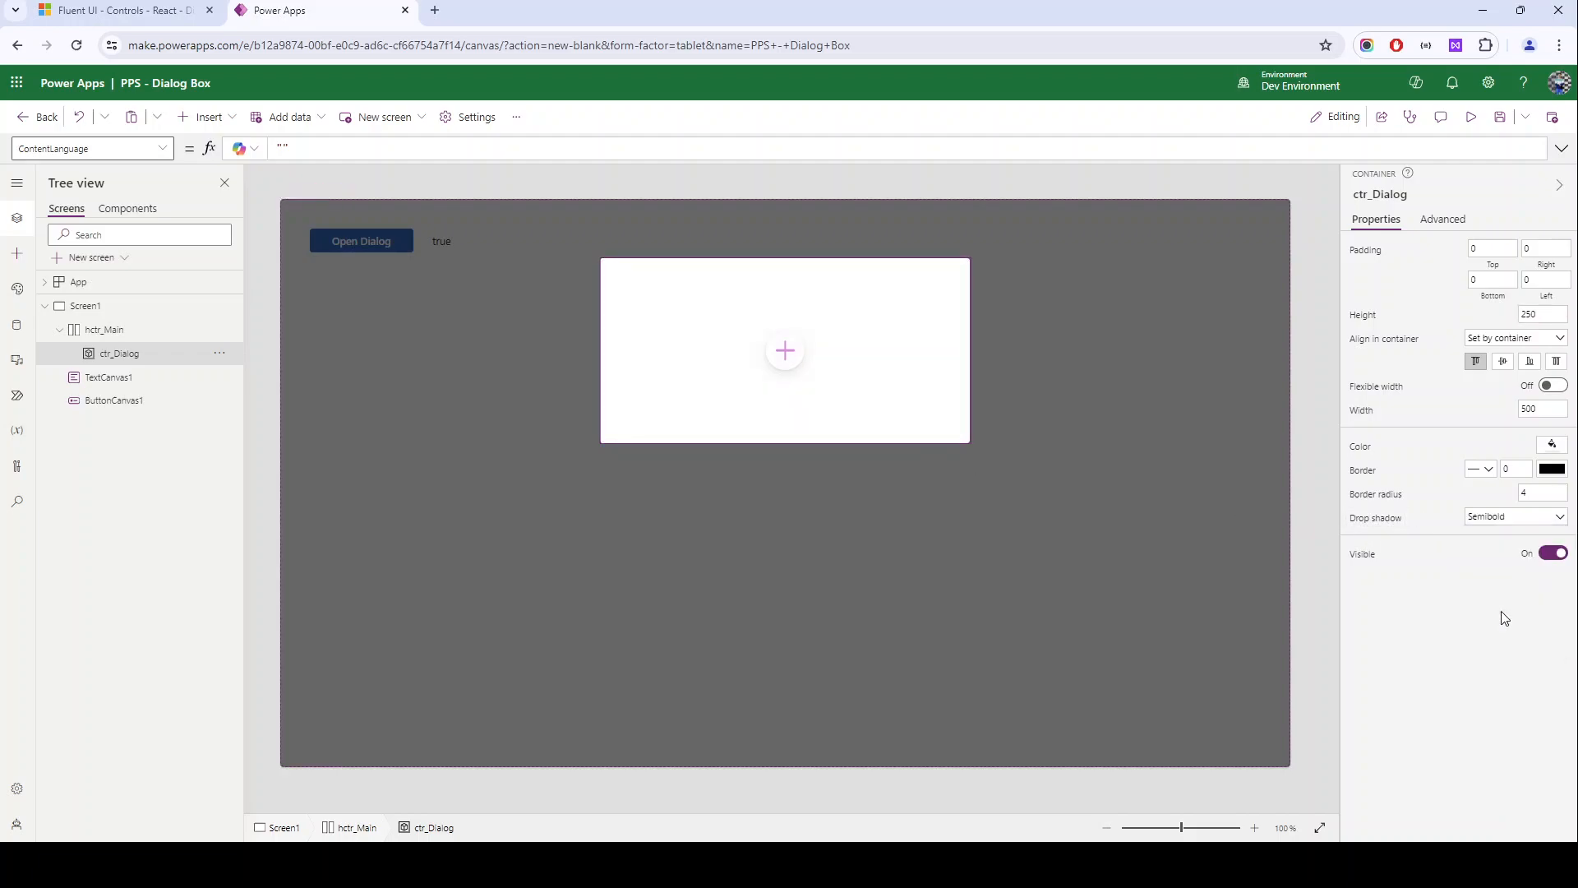
left_click(1505, 518)
left_click(1487, 638)
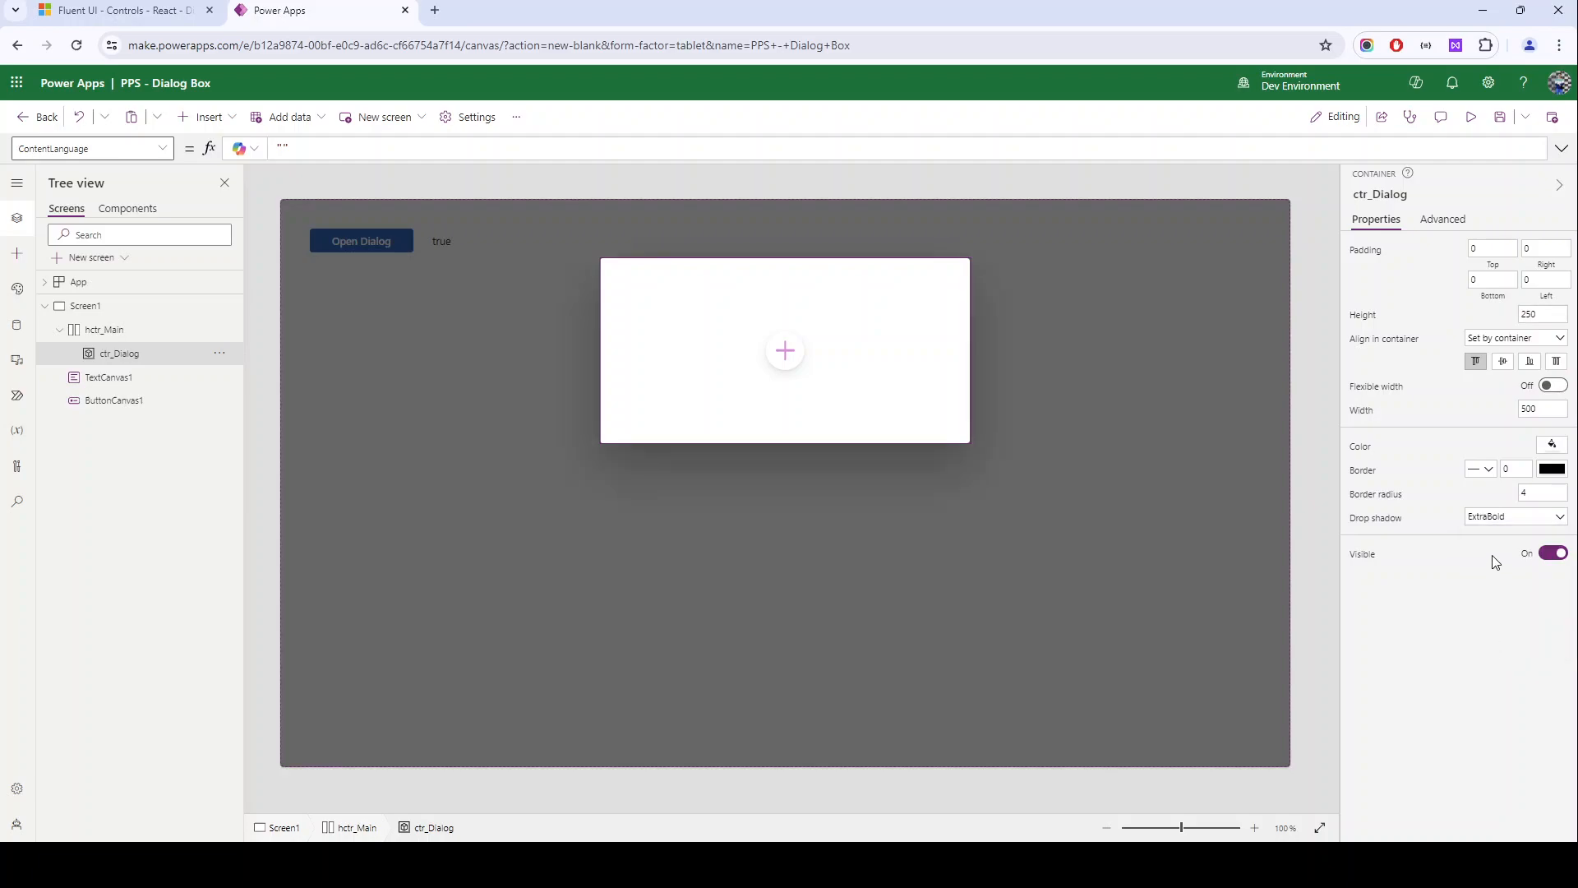
left_click(1504, 517)
left_click(1488, 625)
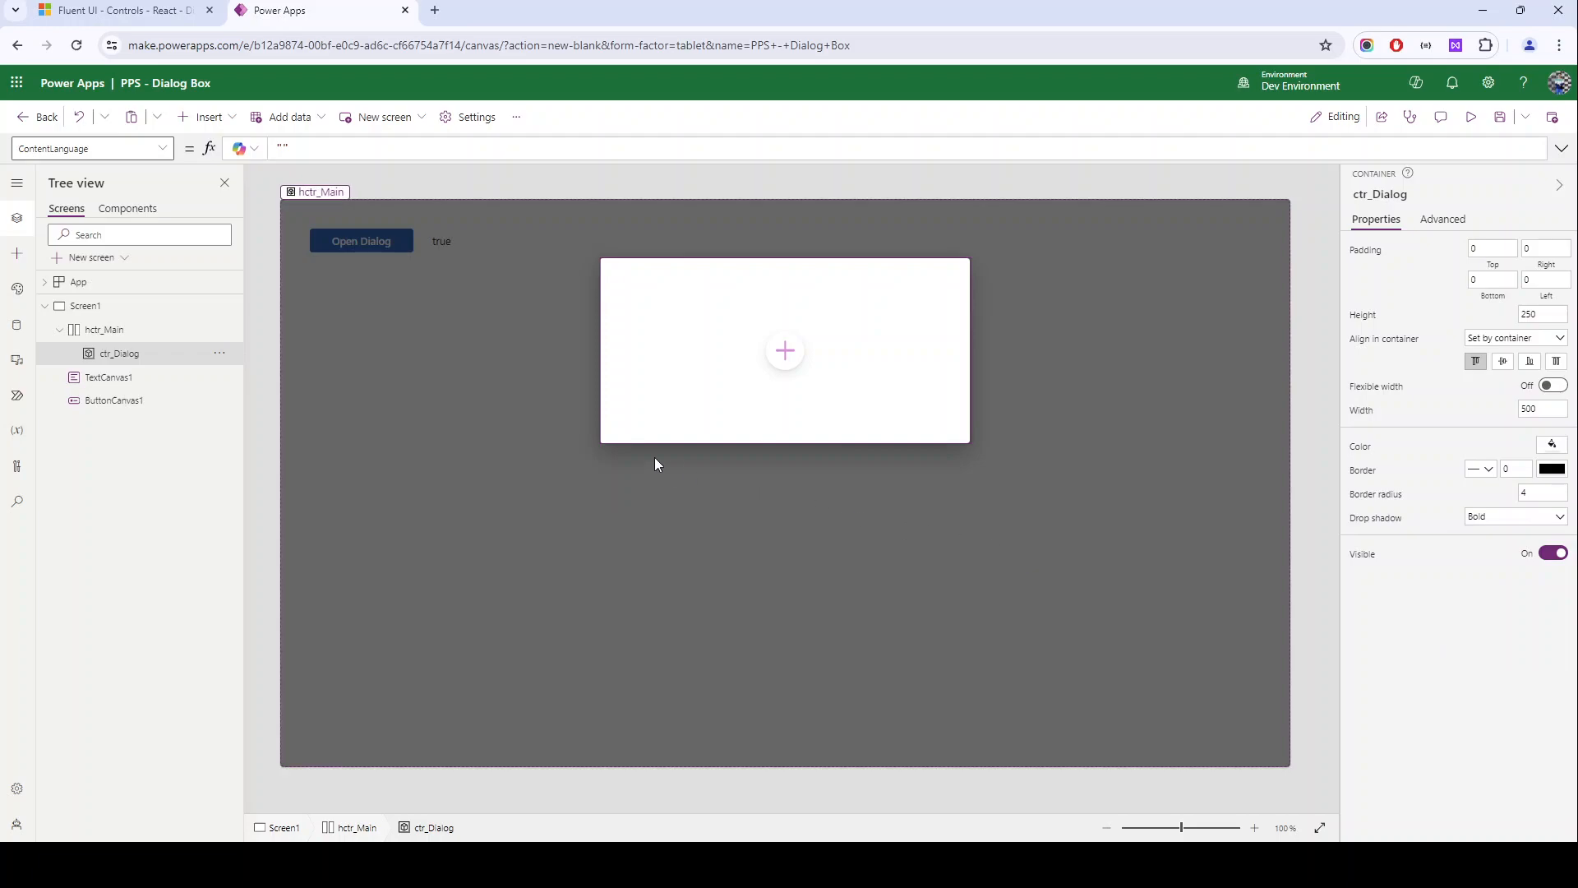
scroll(701, 468, "up", 5)
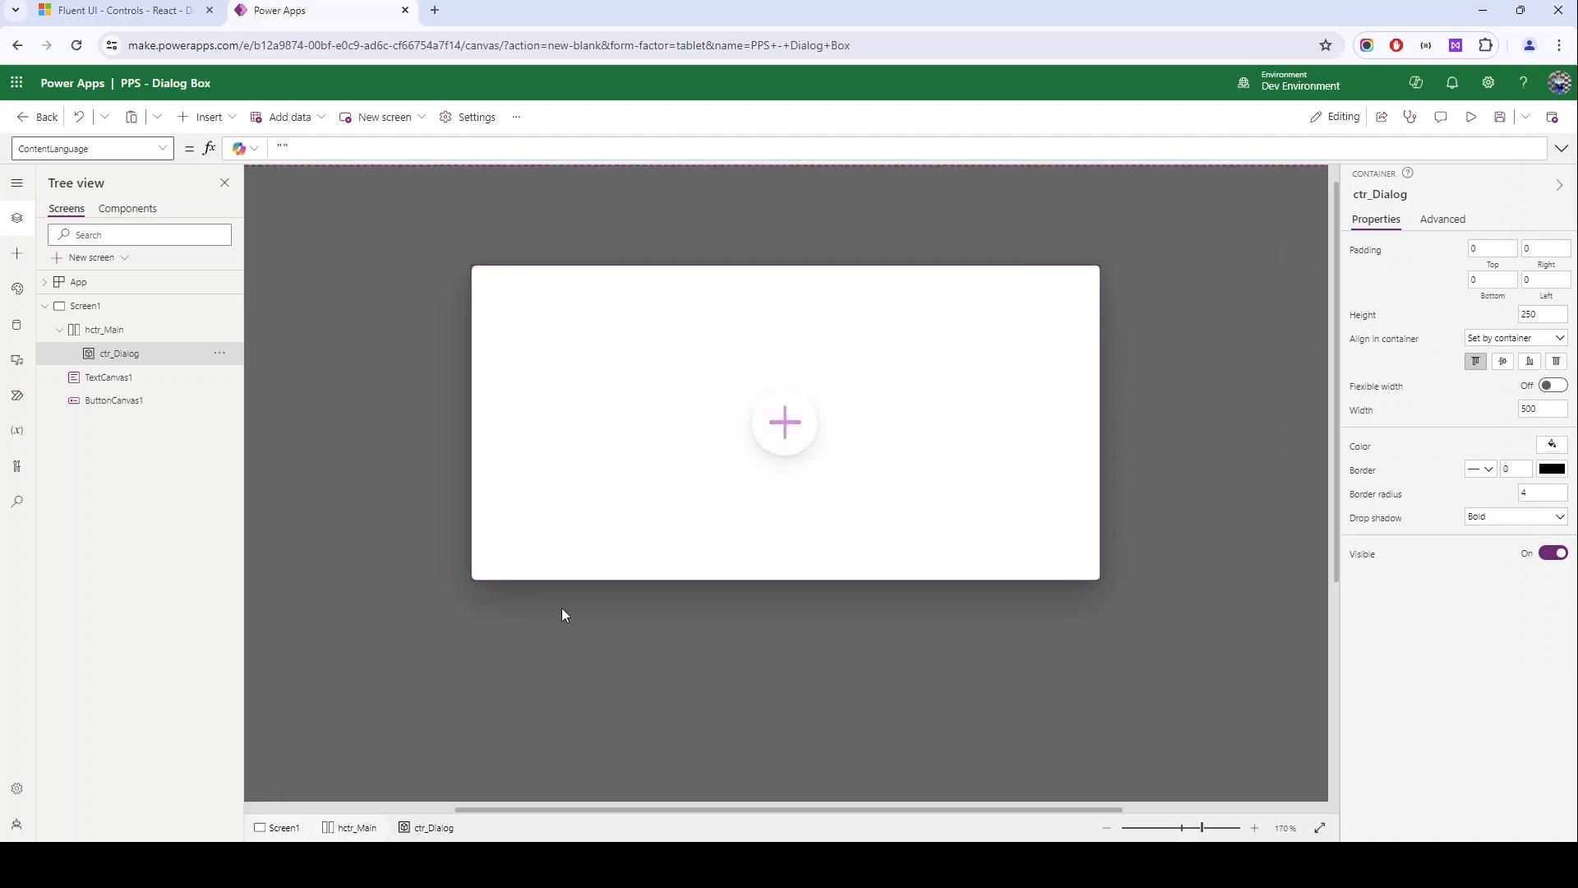
left_click(1503, 517)
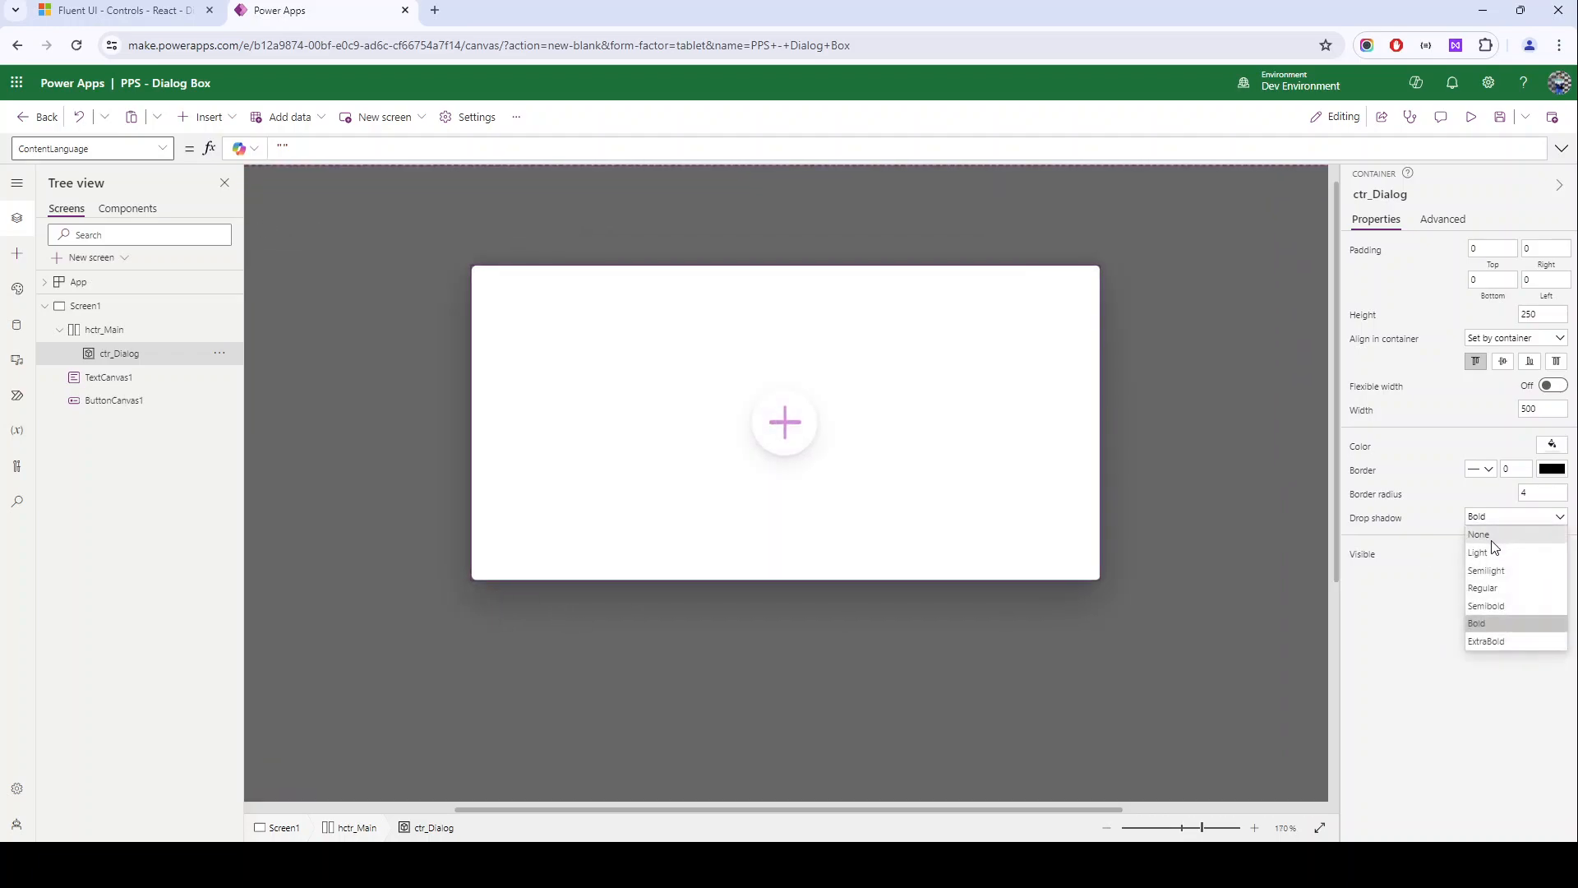
left_click(1493, 538)
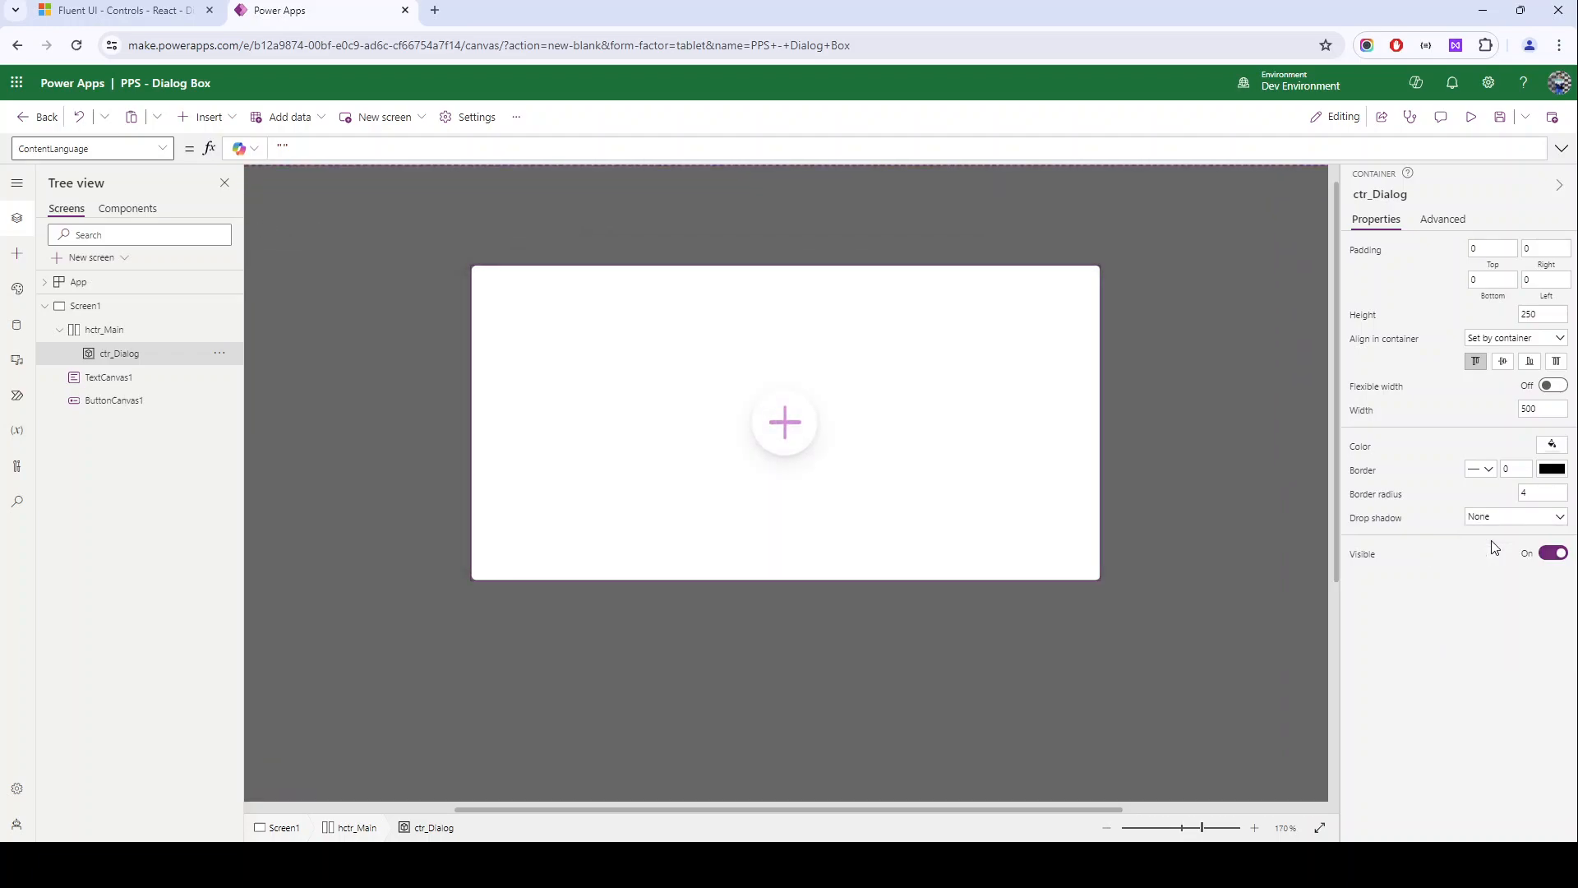
left_click(1527, 518)
left_click(1486, 623)
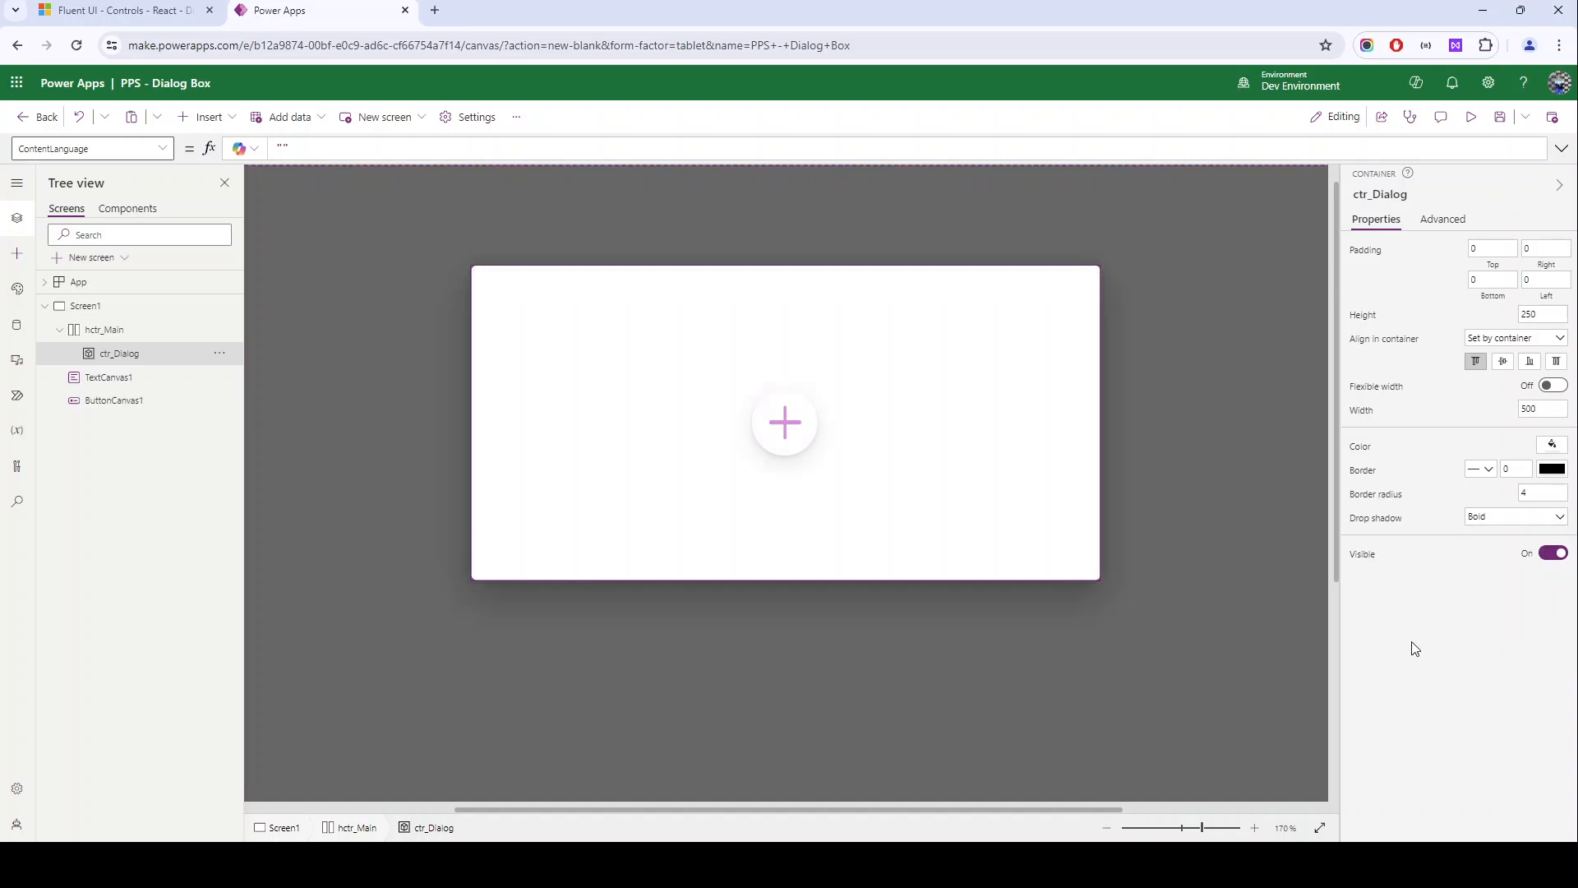
scroll(490, 379, "down", 5)
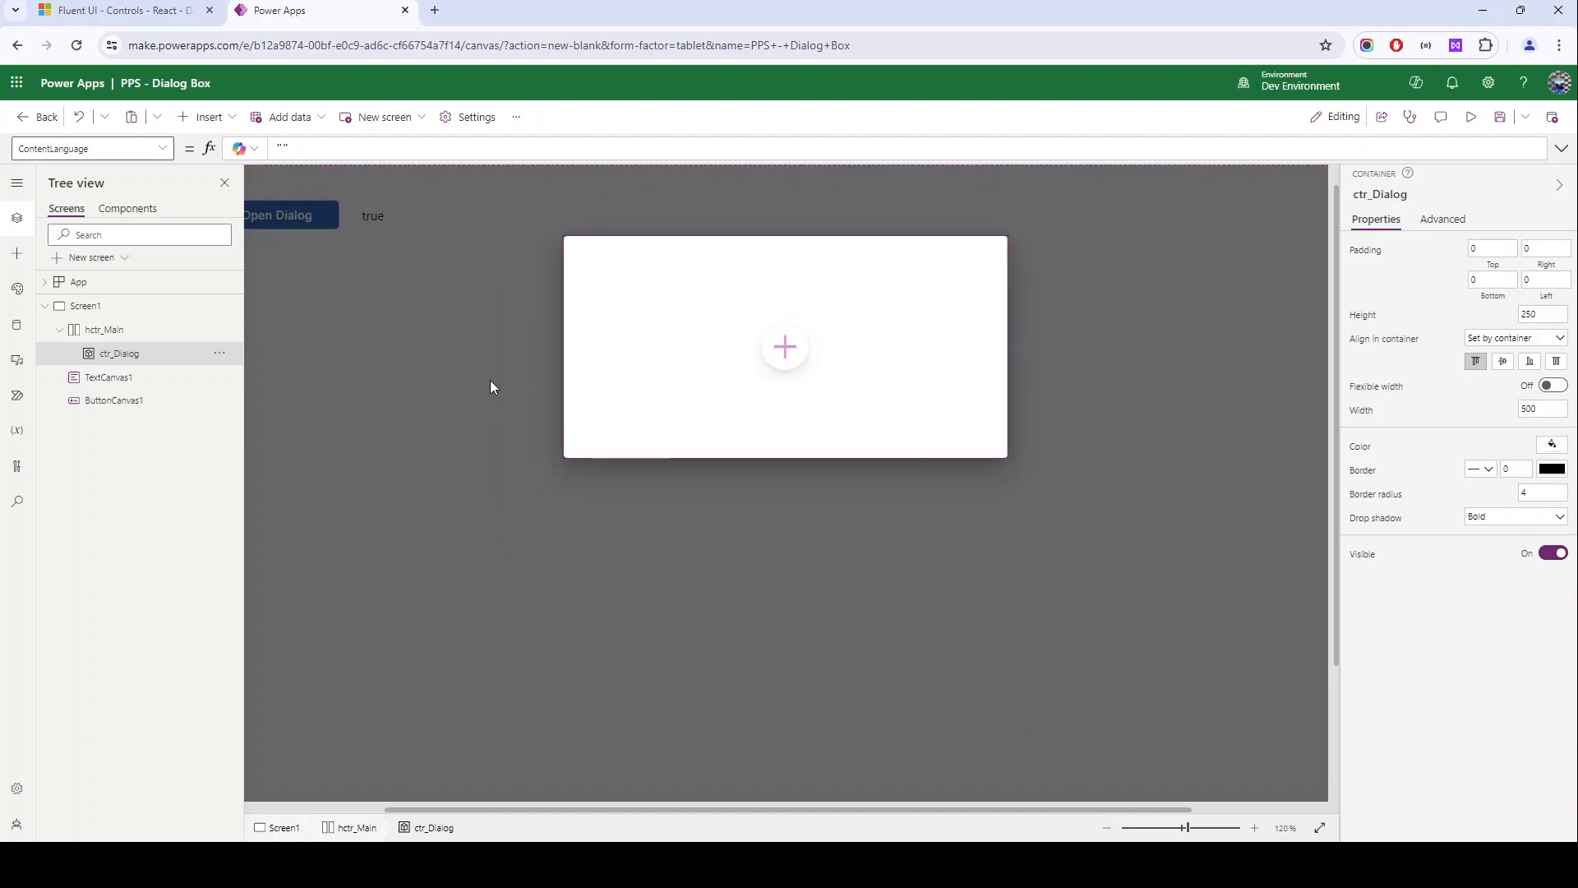
Step: Set the border radius to 0 on both hctr_Main and ctr_Dialog
left_click(553, 221)
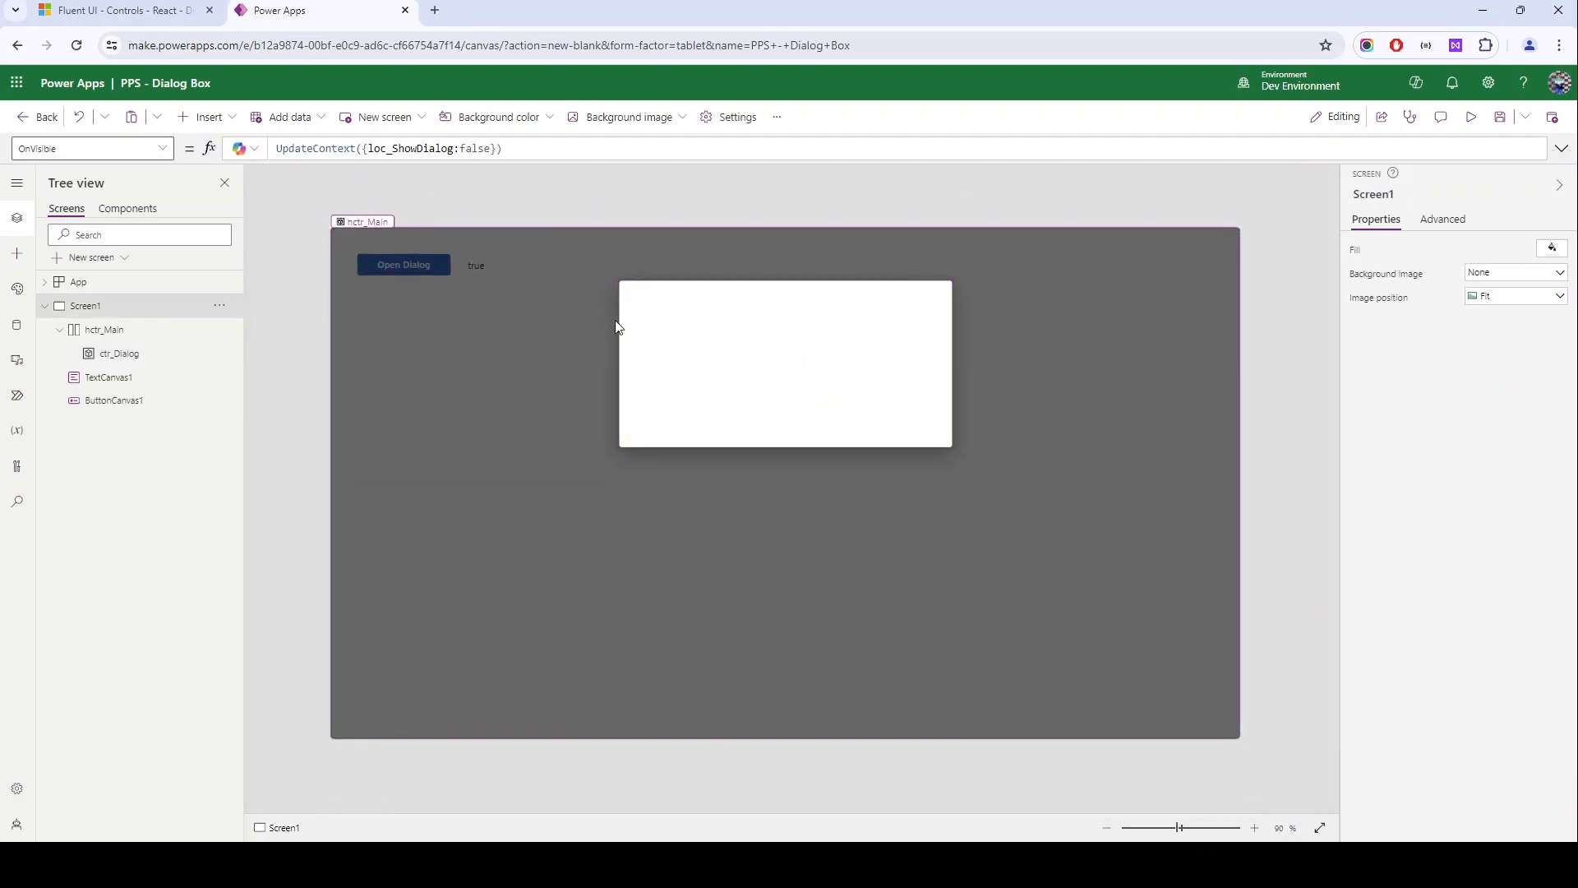
scroll(423, 337, "up", 1)
left_click(312, 293)
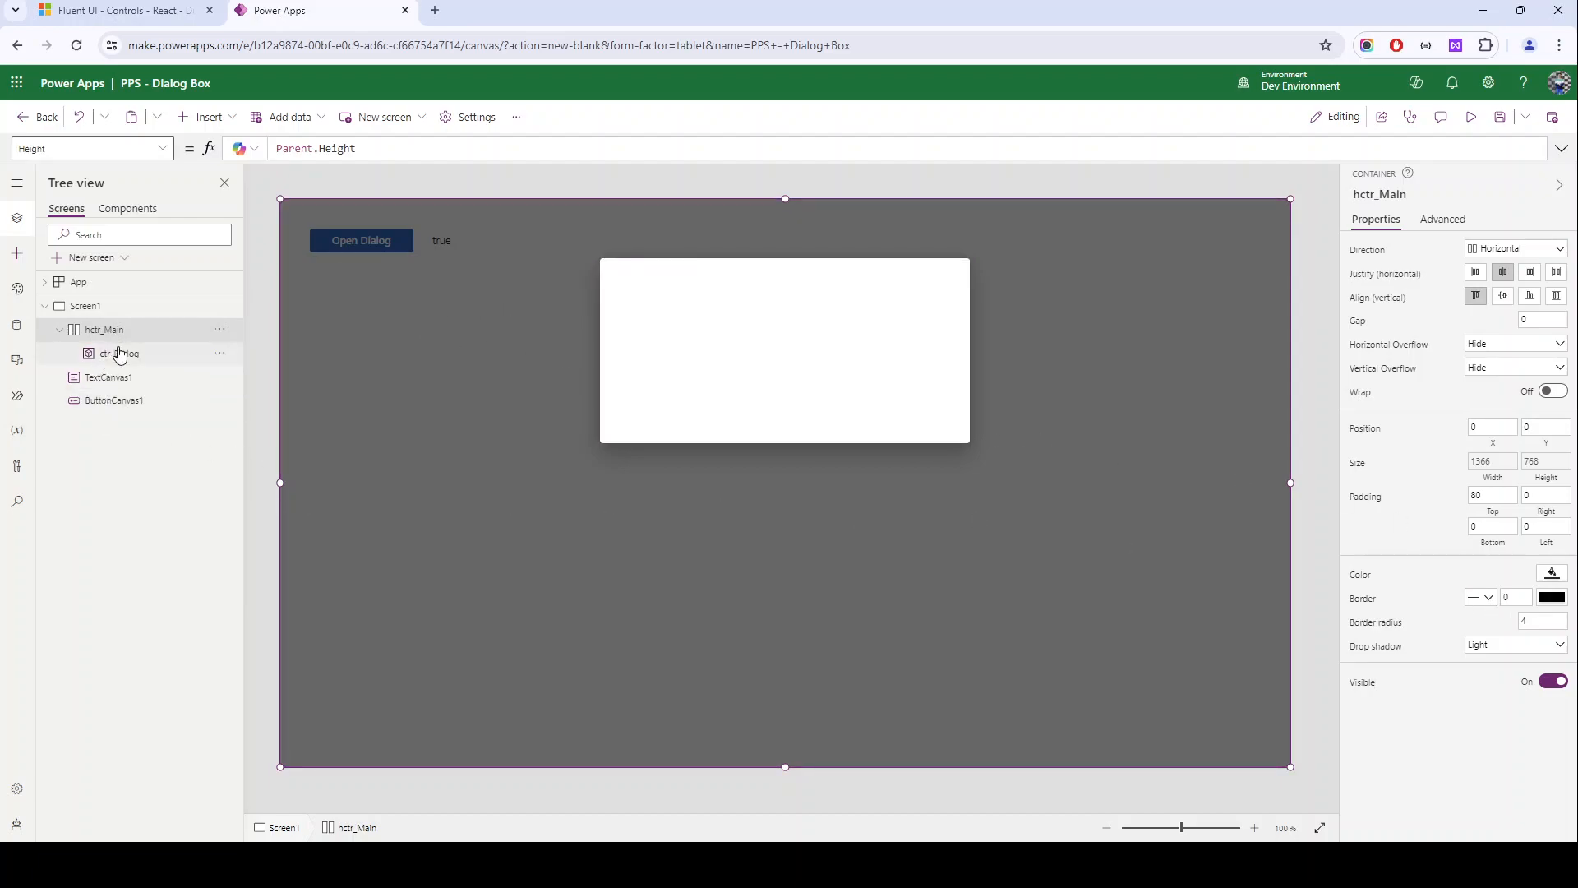
left_click(1542, 623)
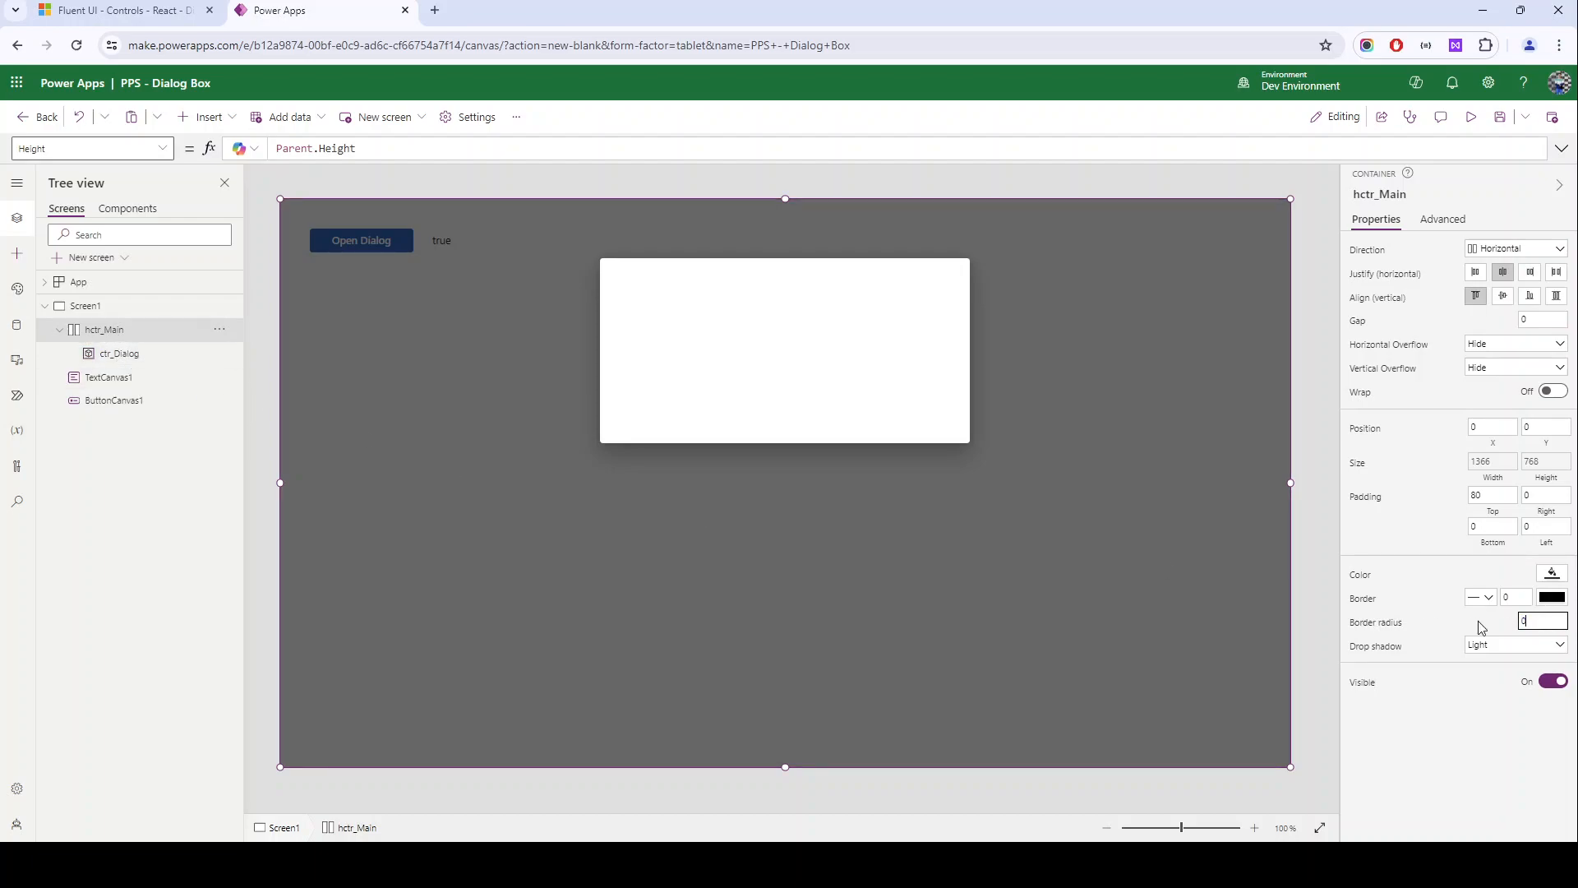
left_click(688, 391)
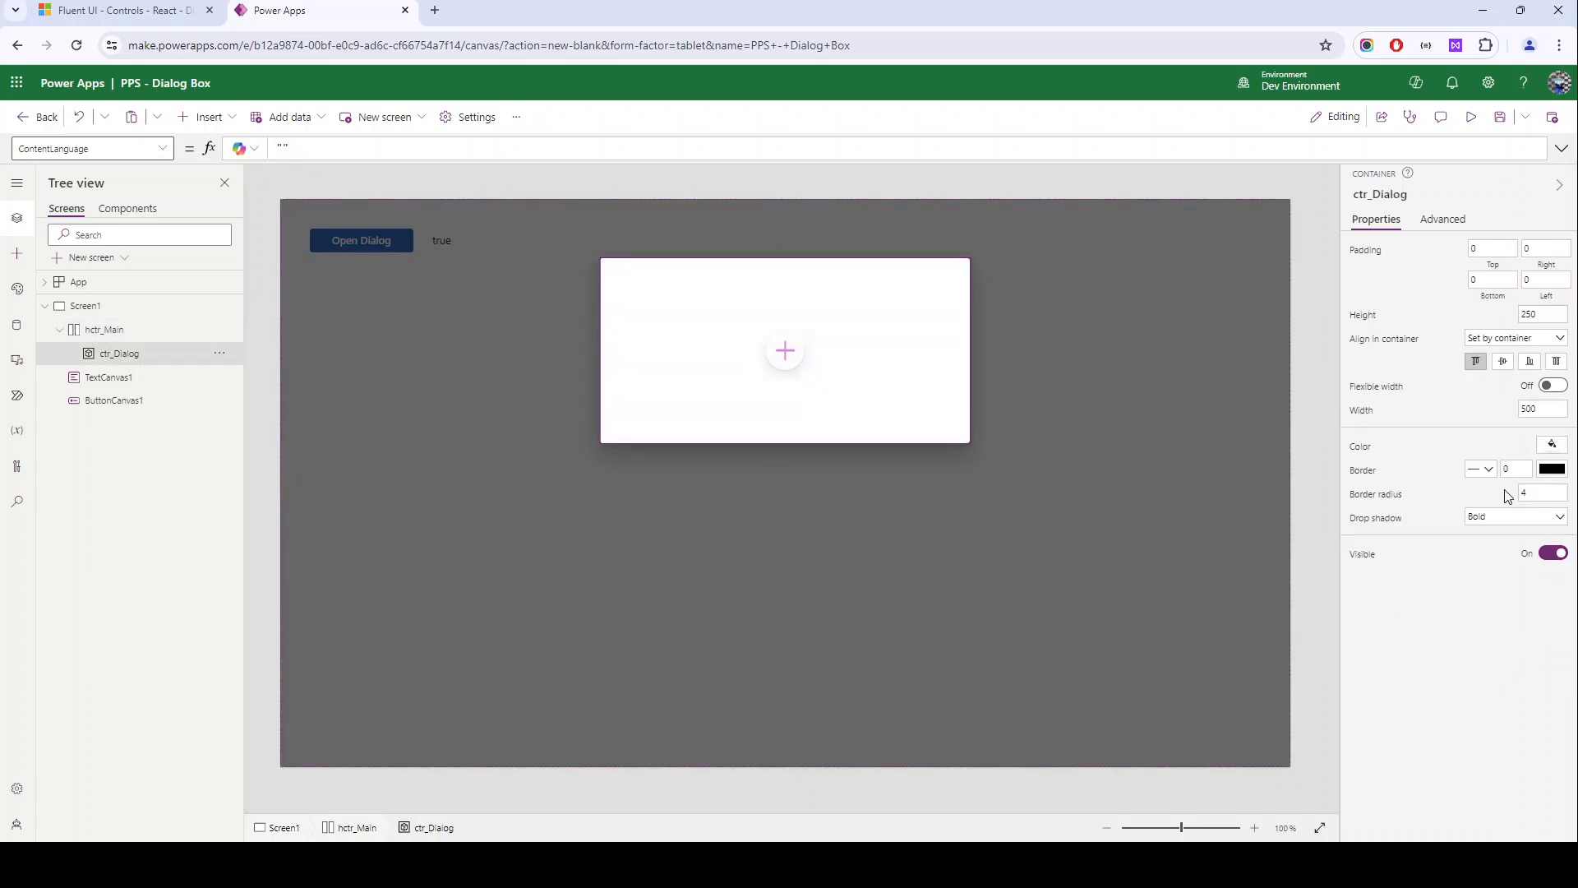
left_click(1540, 494)
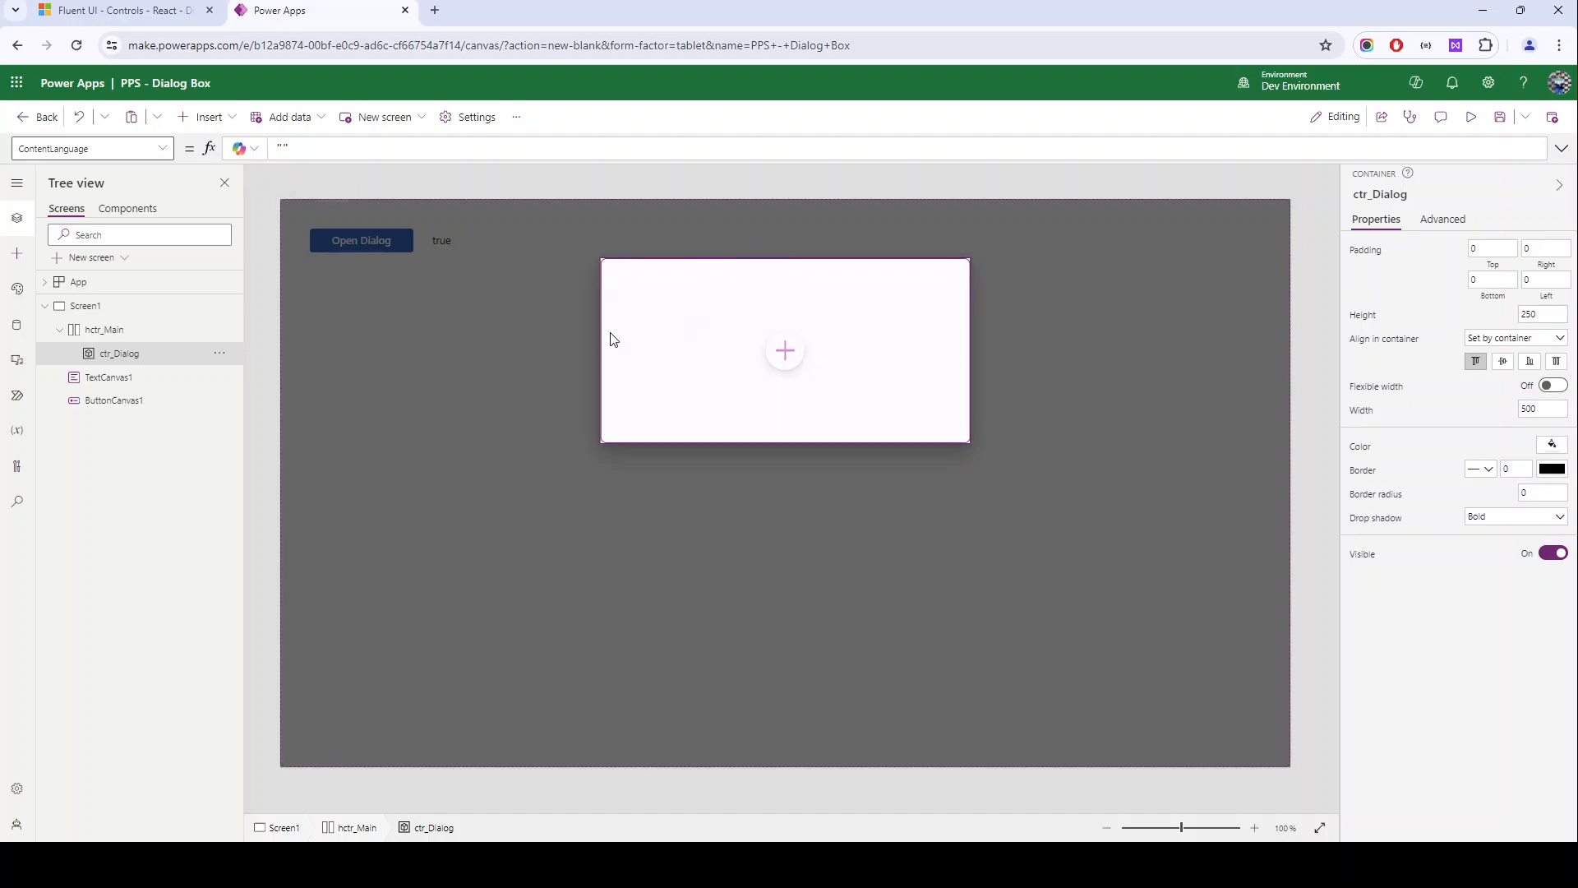
Step: Insert a text label inside ctr_Dialog
left_click(784, 351)
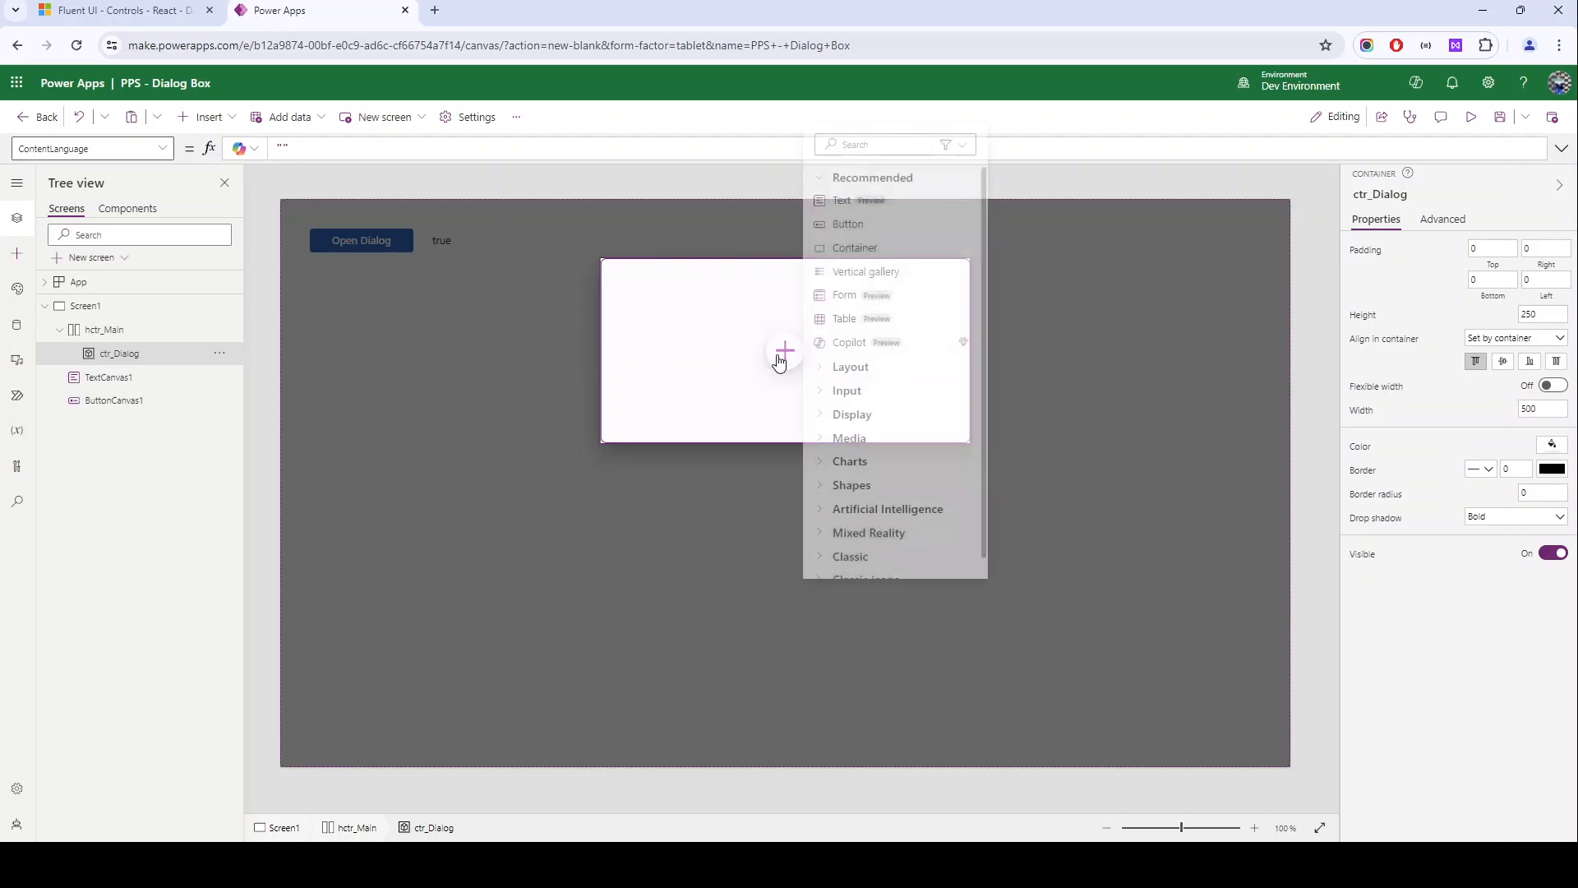
type("lab")
left_click(879, 203)
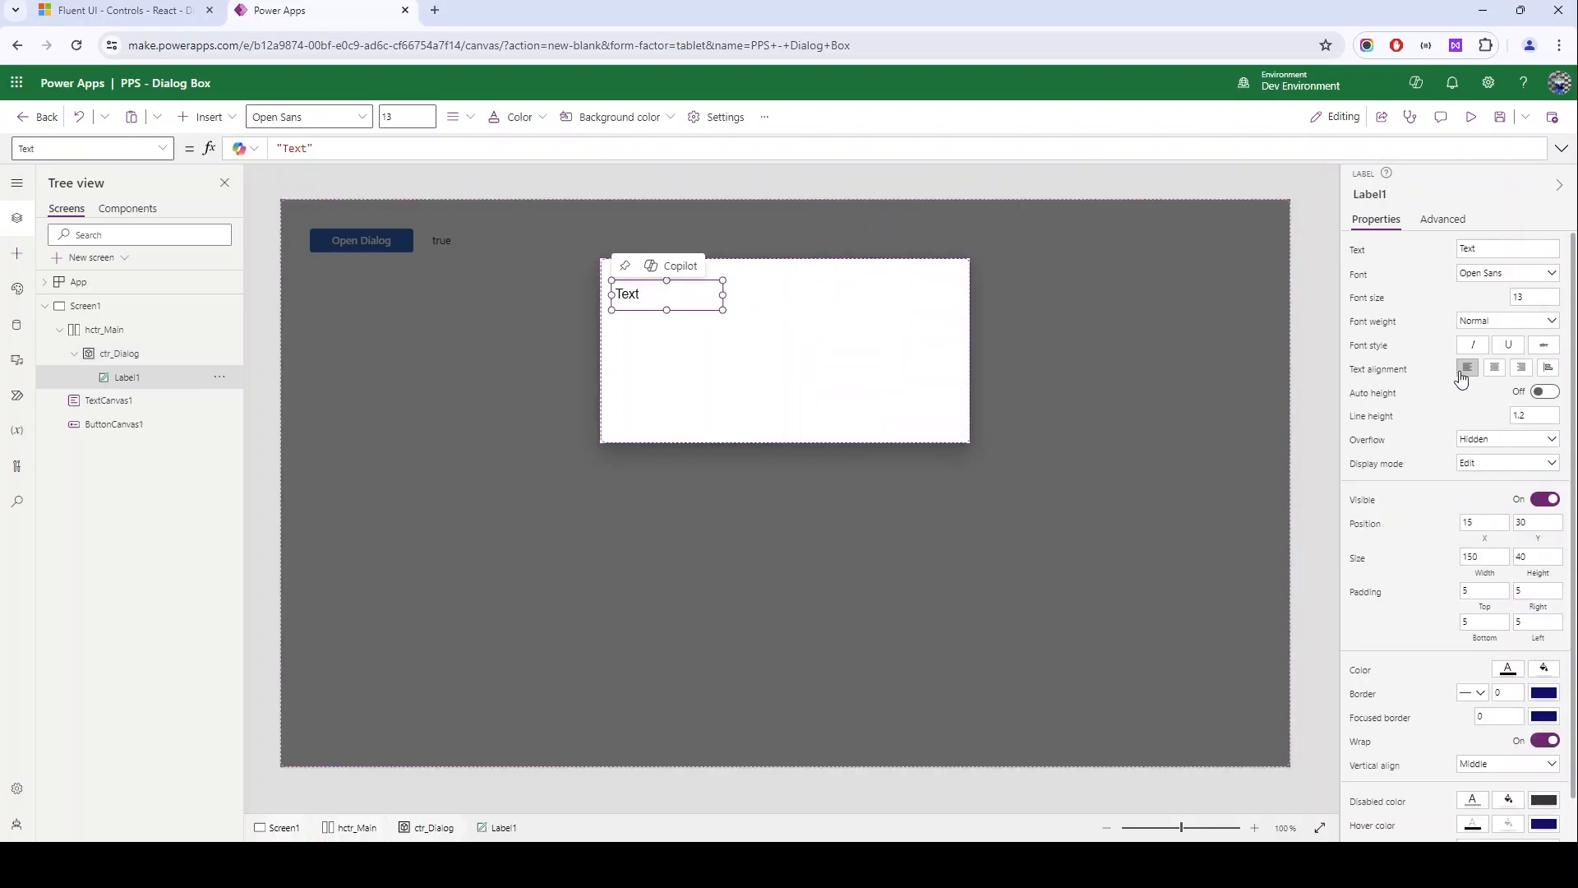
Step: Set the new label's width to Parent.Width and its position to X 0, Y 12 inside ctr_Dialog
left_click(1482, 578)
type("Parent.Width")
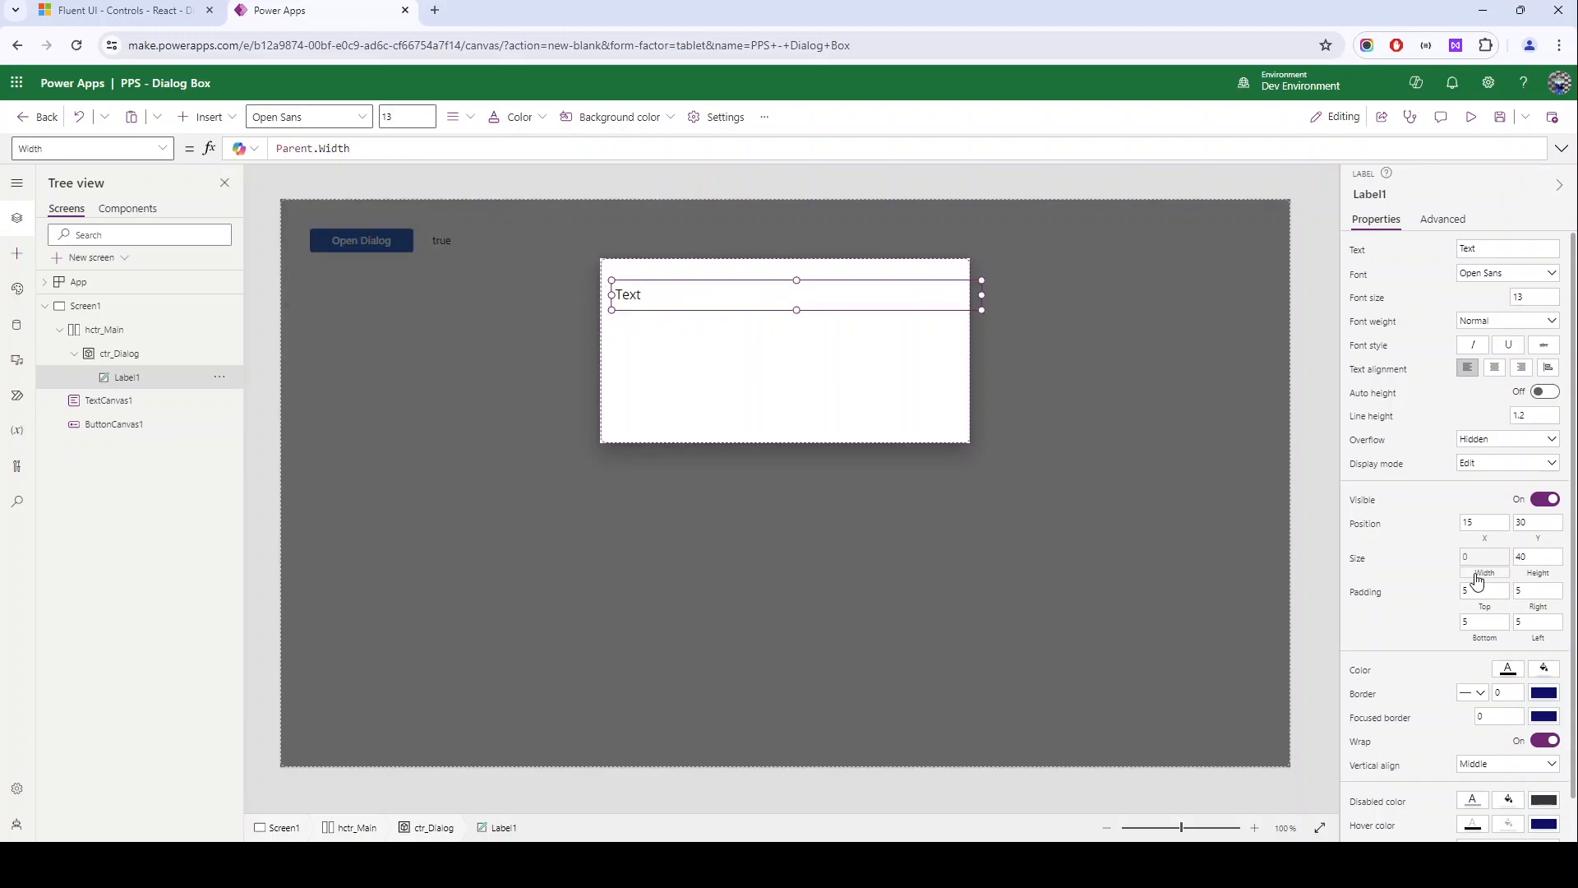
left_click(1485, 524)
left_click(1544, 525)
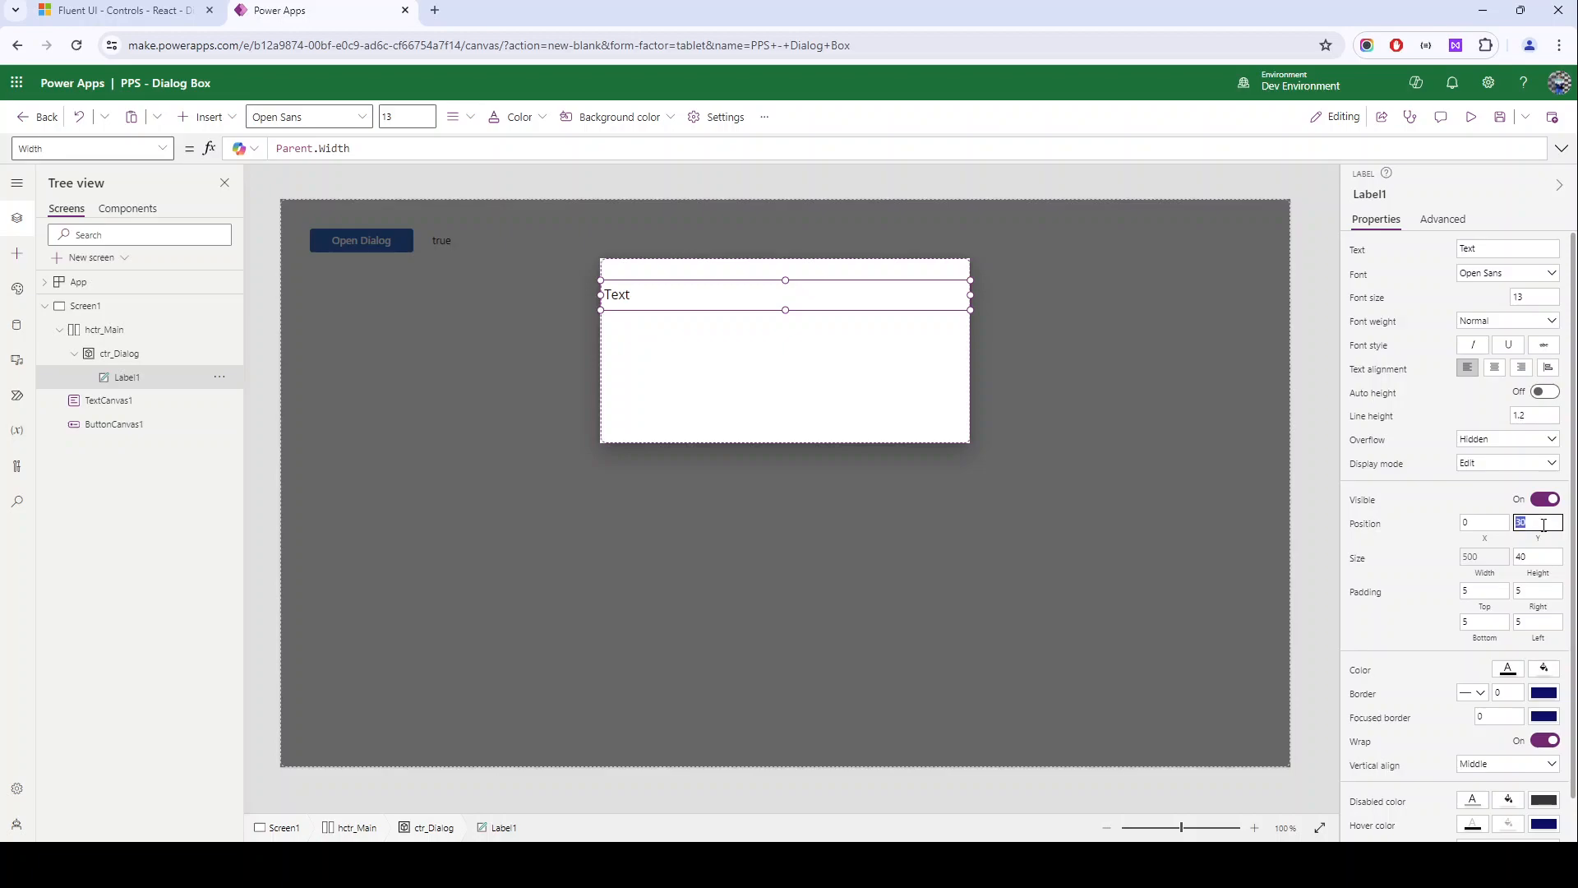
type("12")
key("ctrl+a")
type("12")
key("Return")
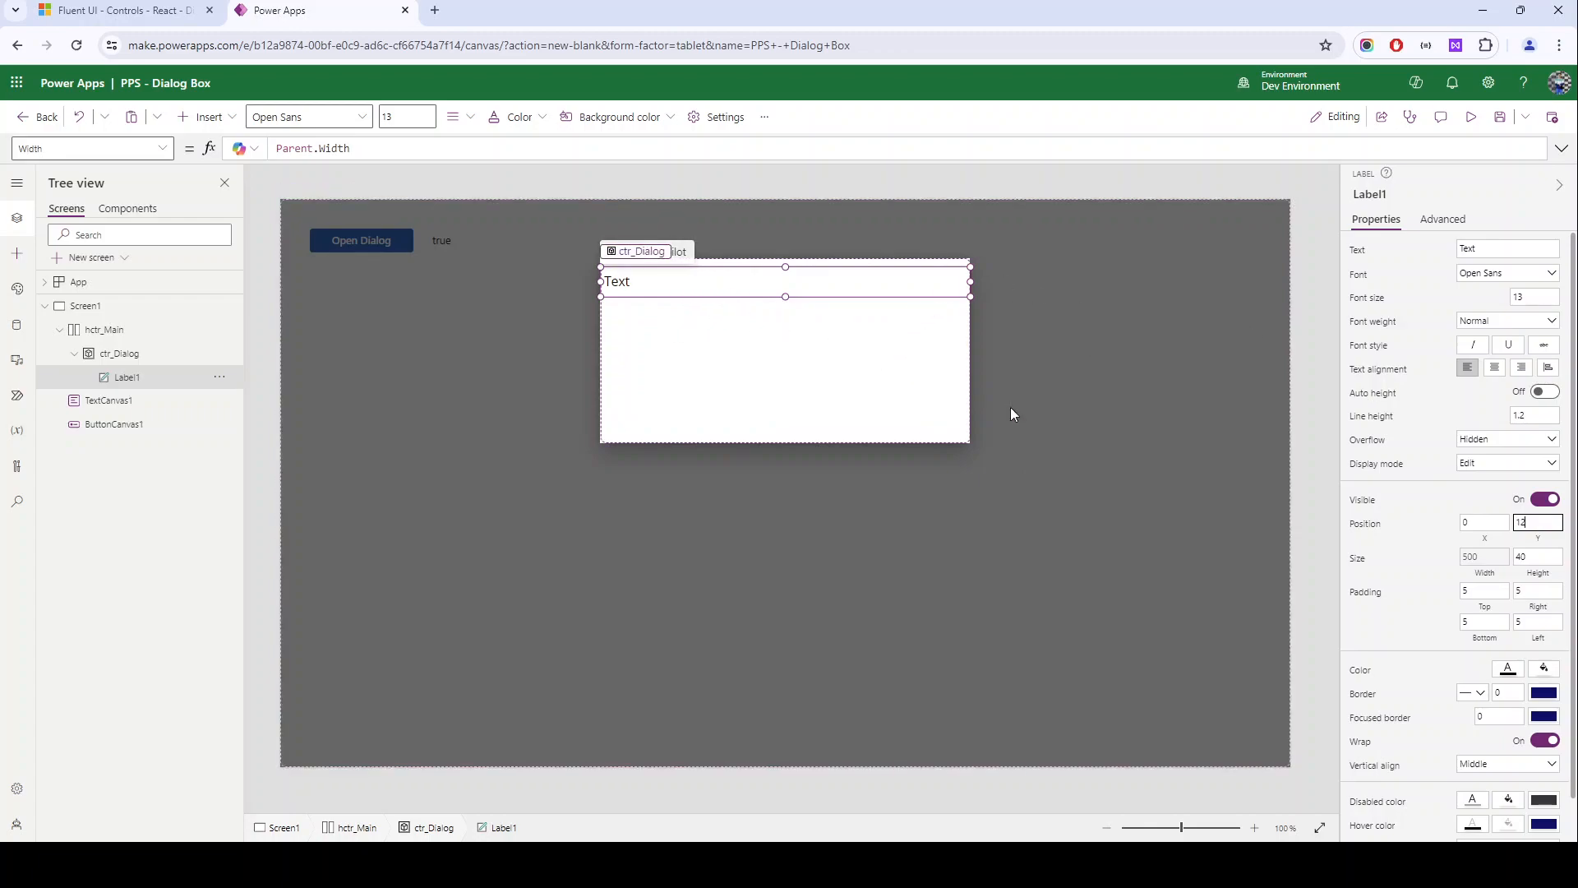
scroll(871, 310, "up", 1)
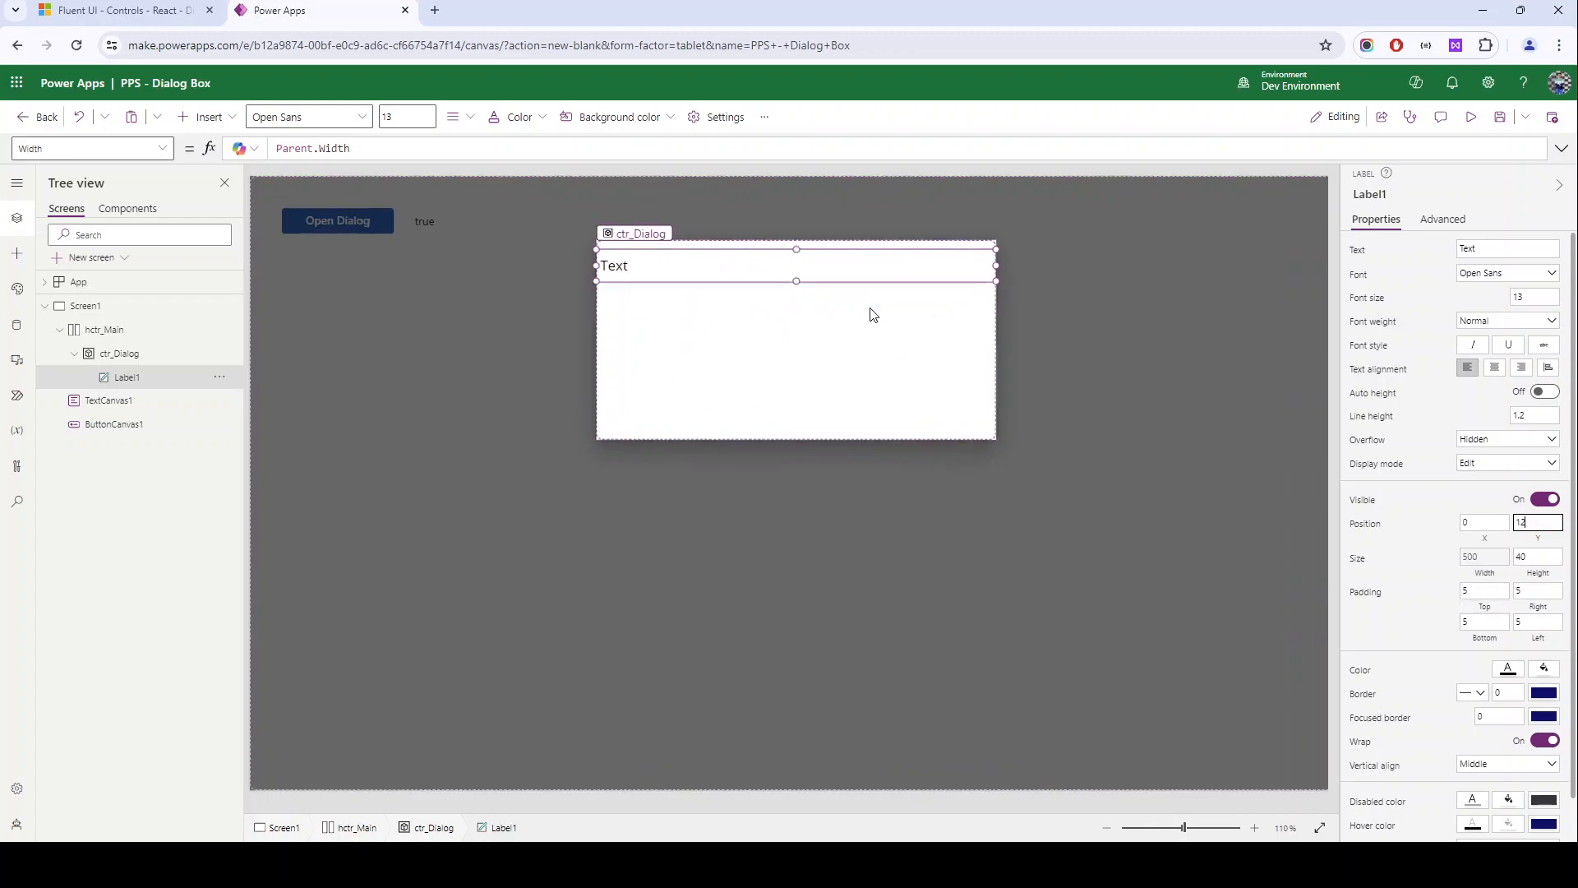
Step: Center the label's text, change it to "Do you want to delete this item?" and set the font weight to Semibold
left_click(1495, 367)
left_click(1502, 249)
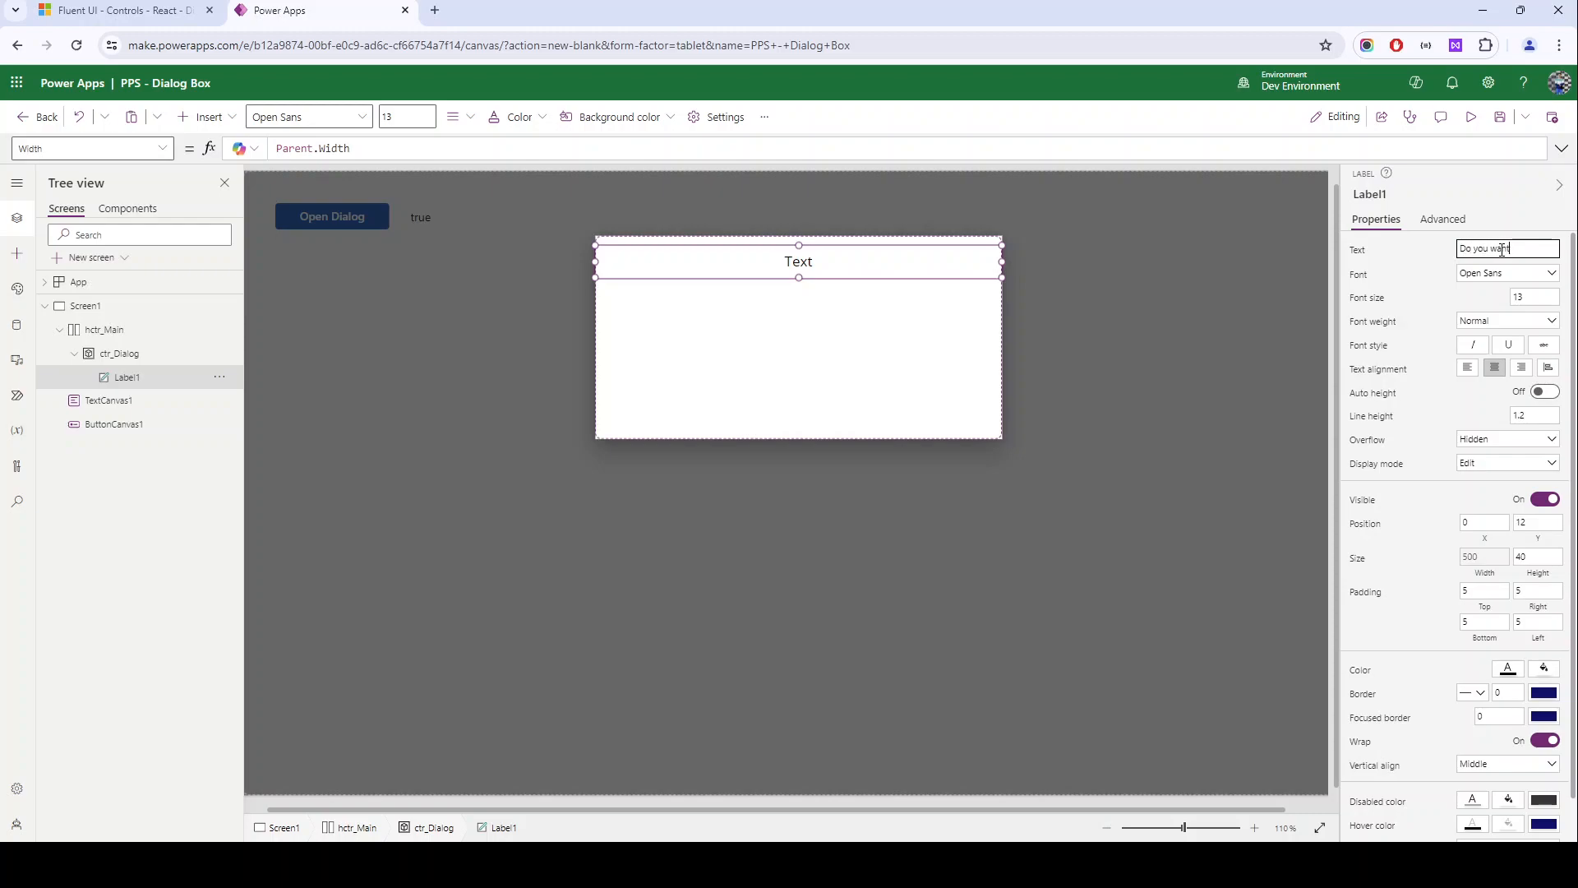
type("Do you want to delete th")
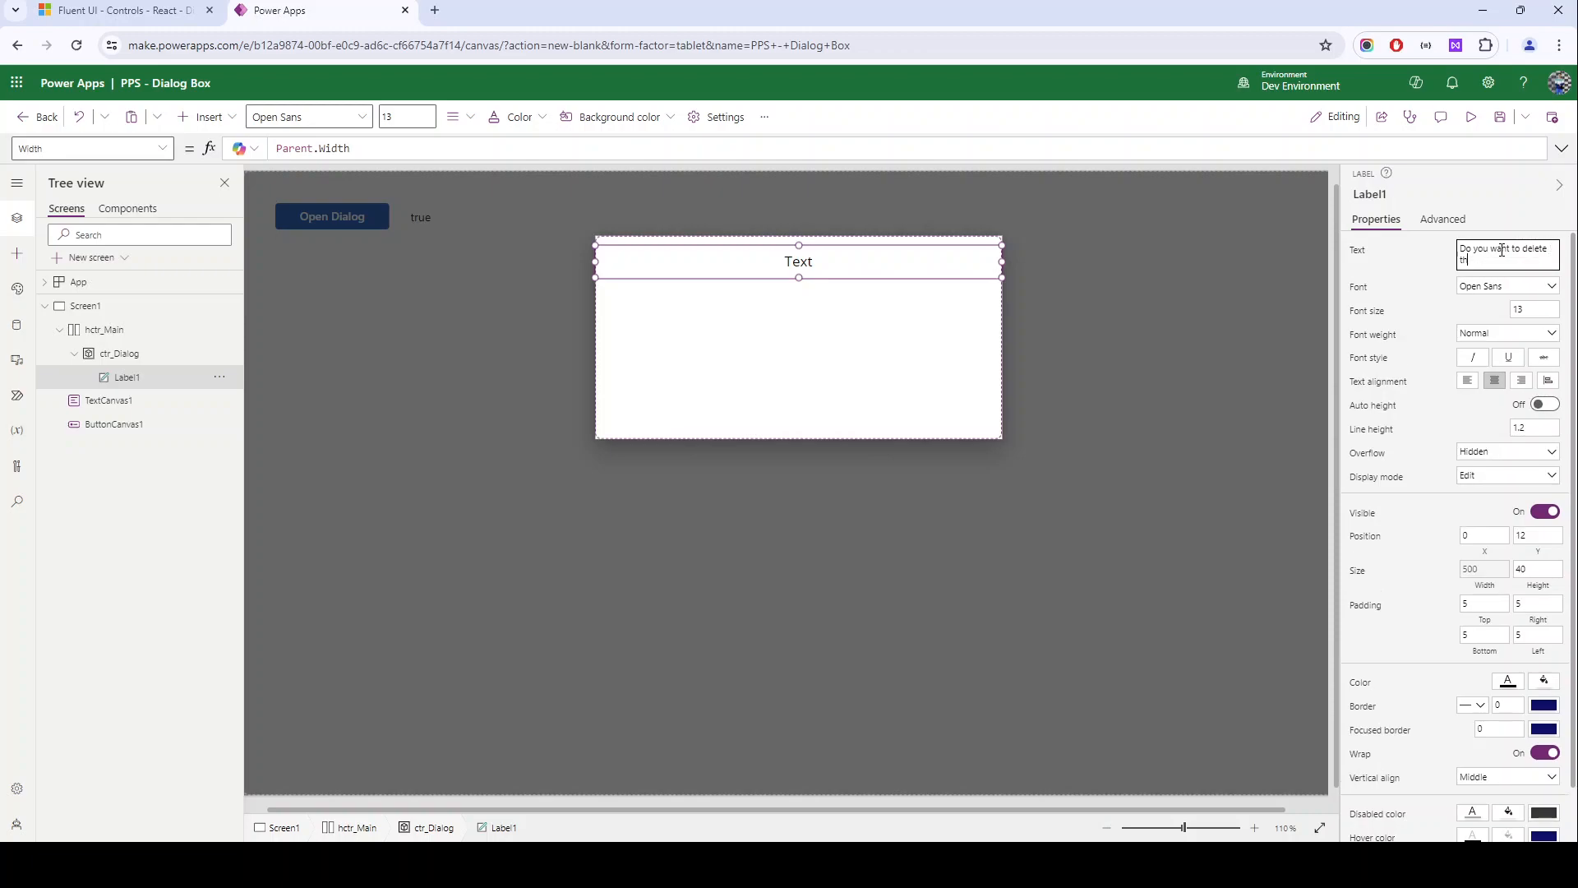
type("is item?")
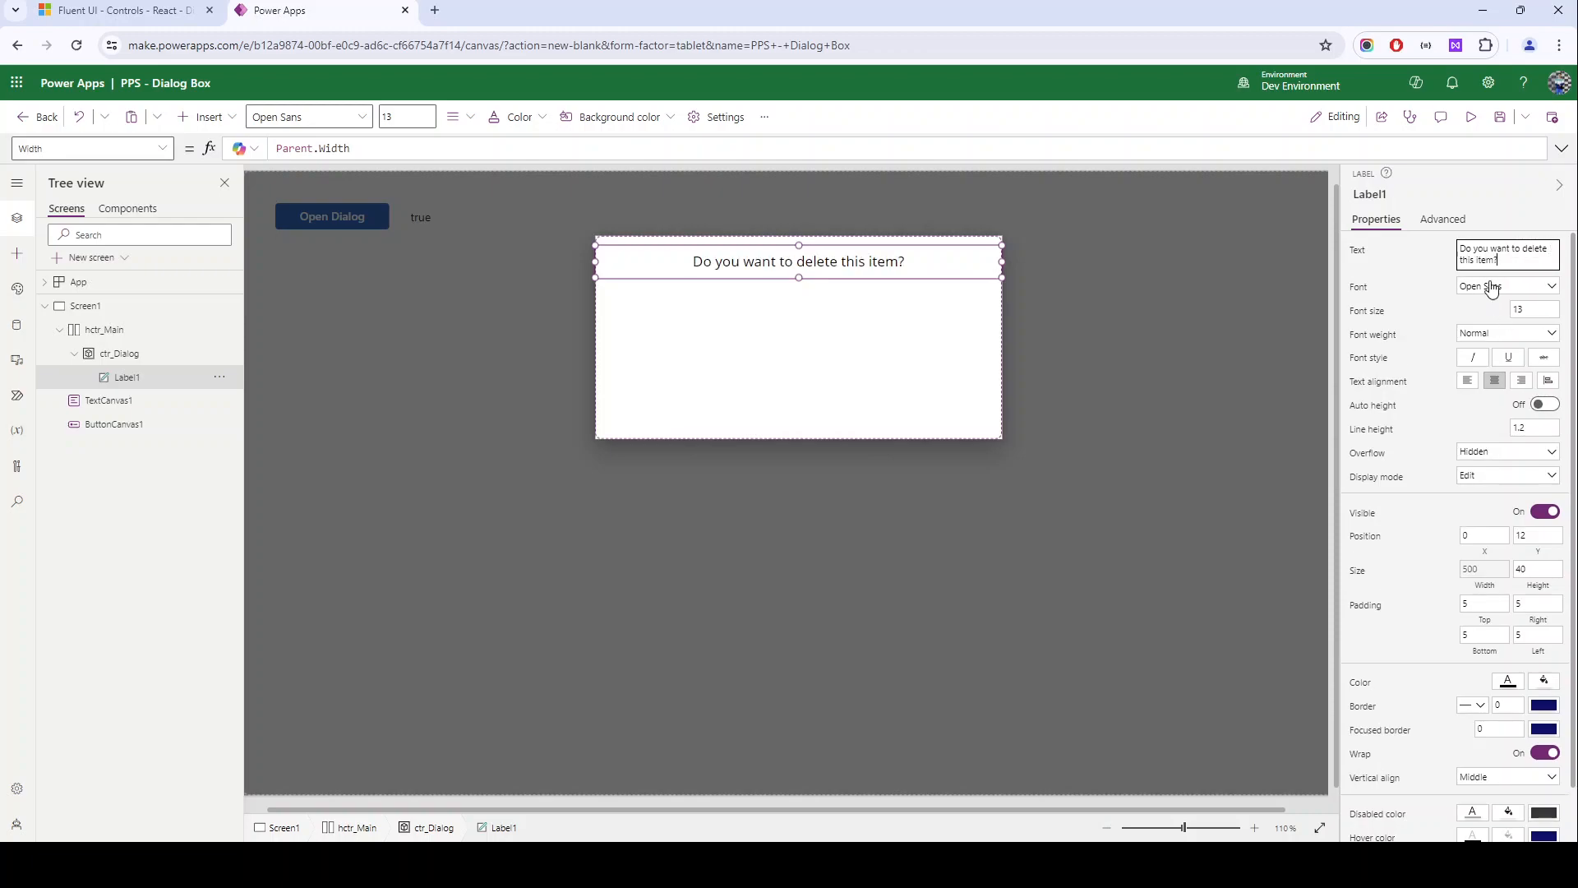
left_click(1491, 333)
left_click(1492, 405)
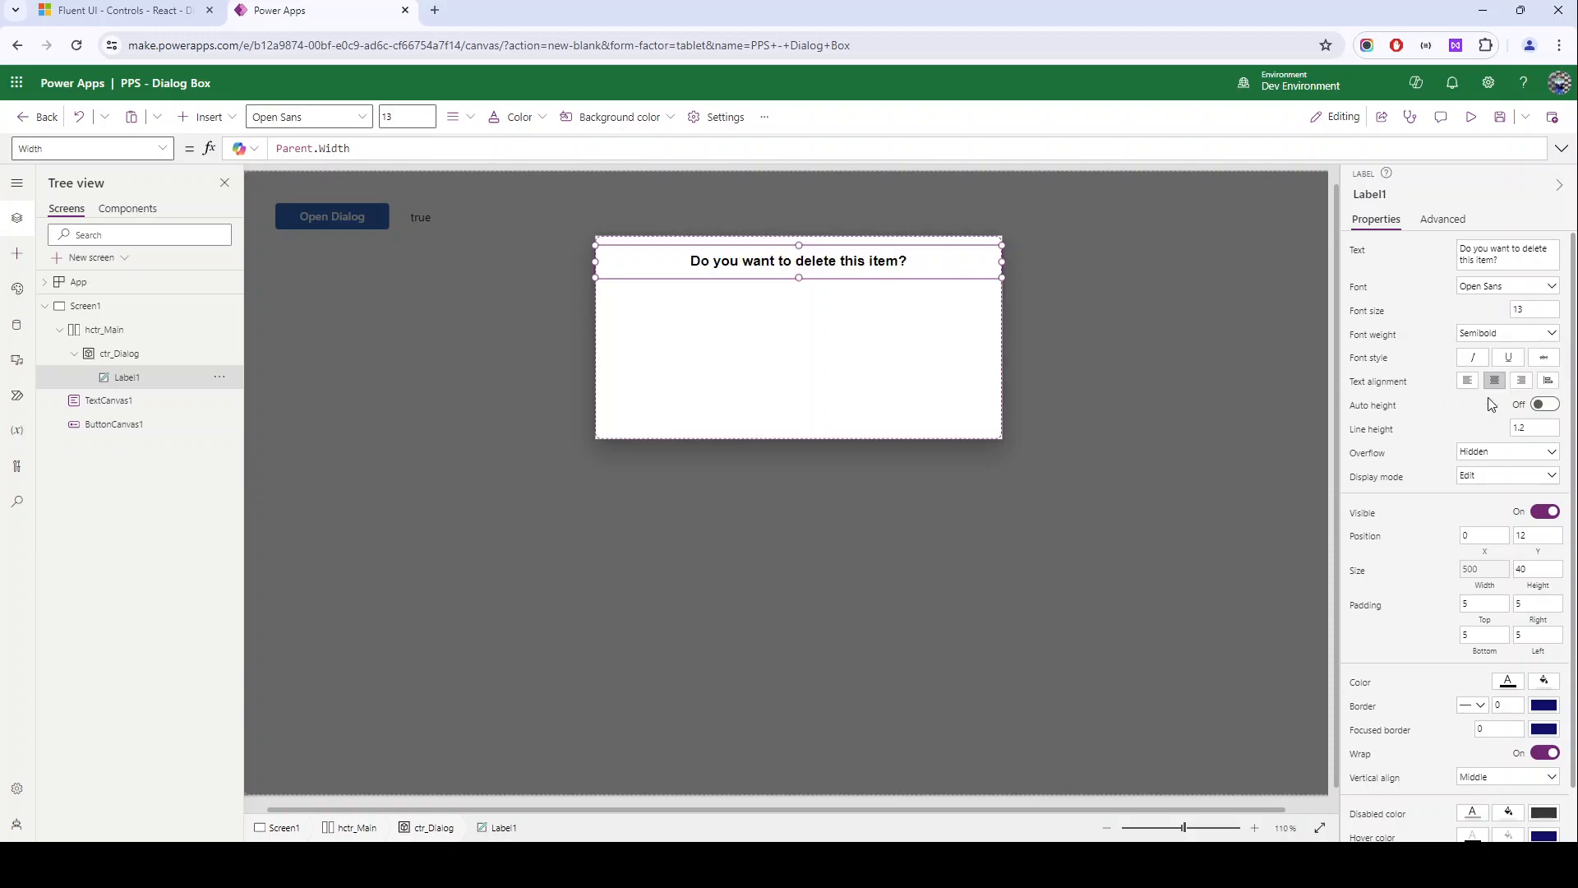
Step: Check the sample dialog's title on the Fluent UI page and change the label in Power Apps to a left-aligned "Delete item"
left_click(125, 13)
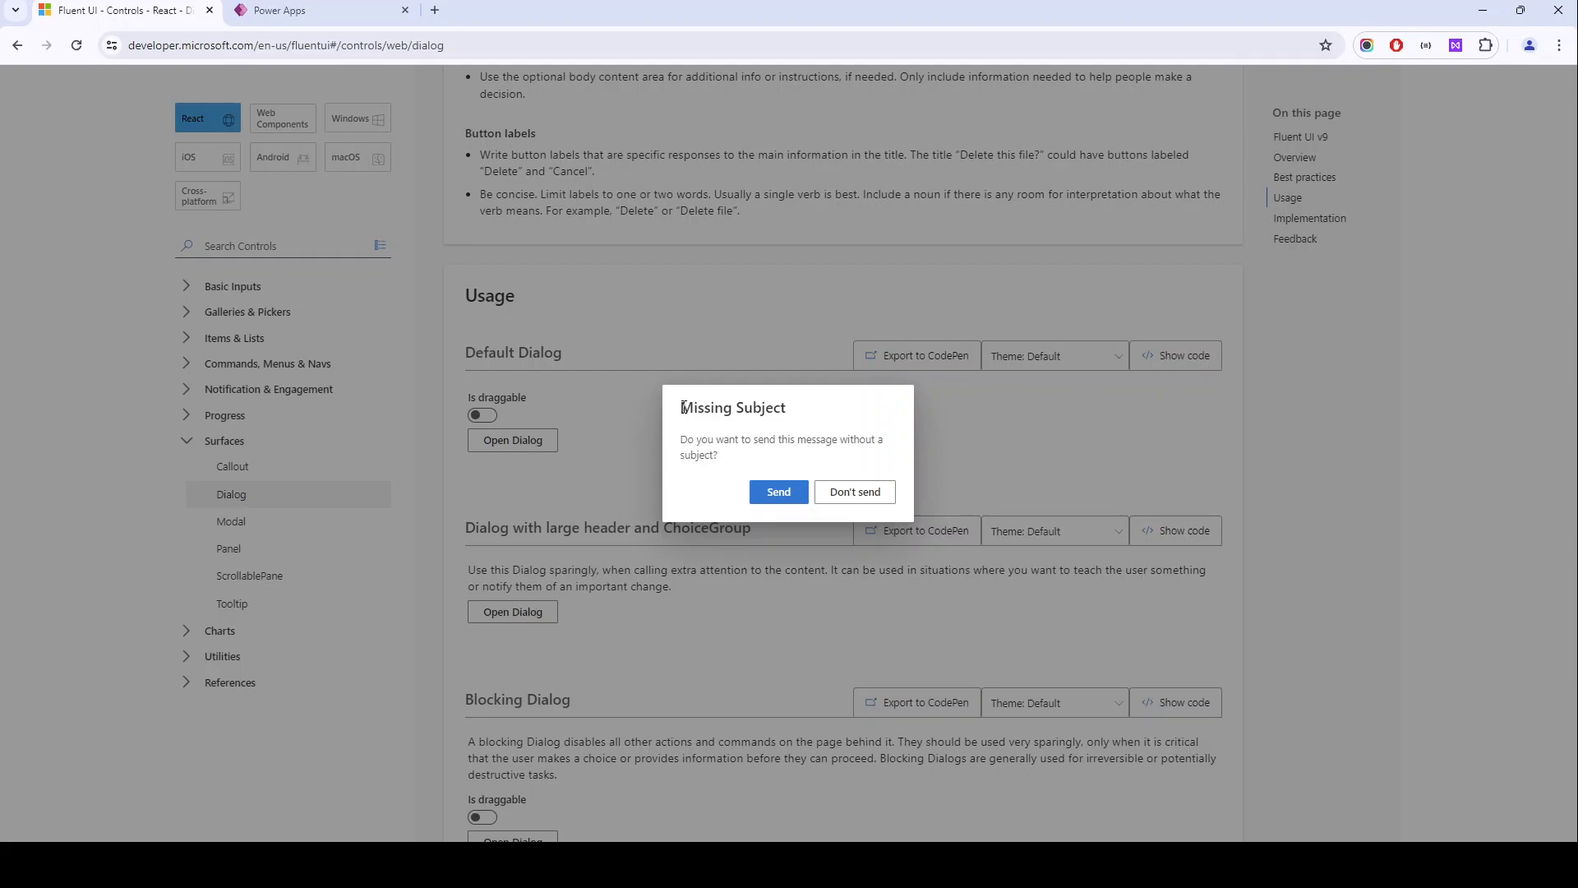
left_click_drag(683, 406, 814, 413)
left_click(280, 10)
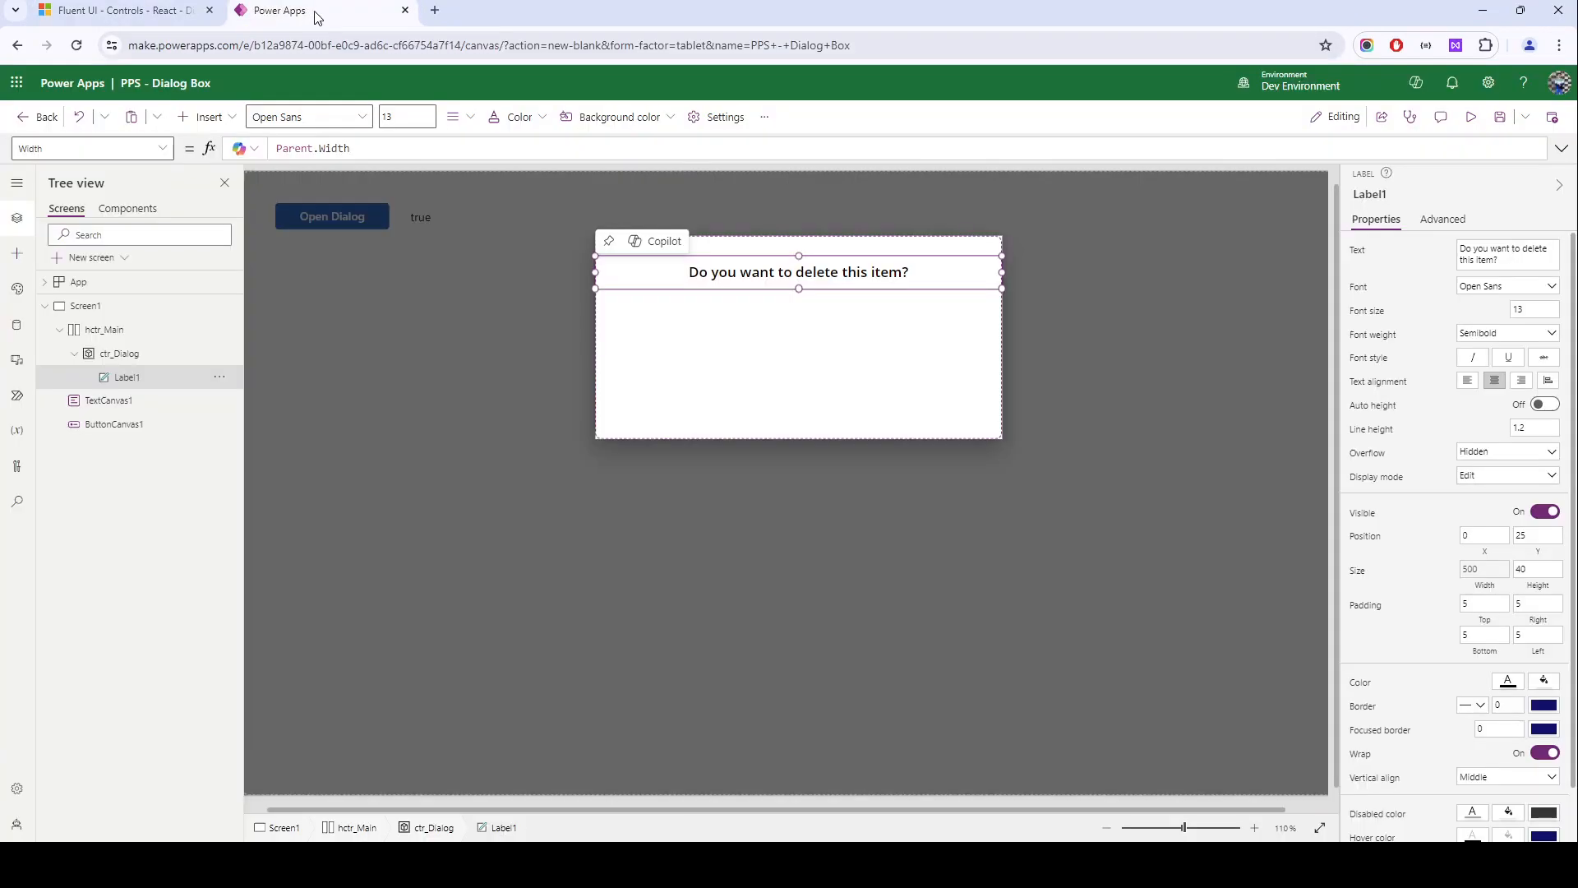
left_click(1501, 262)
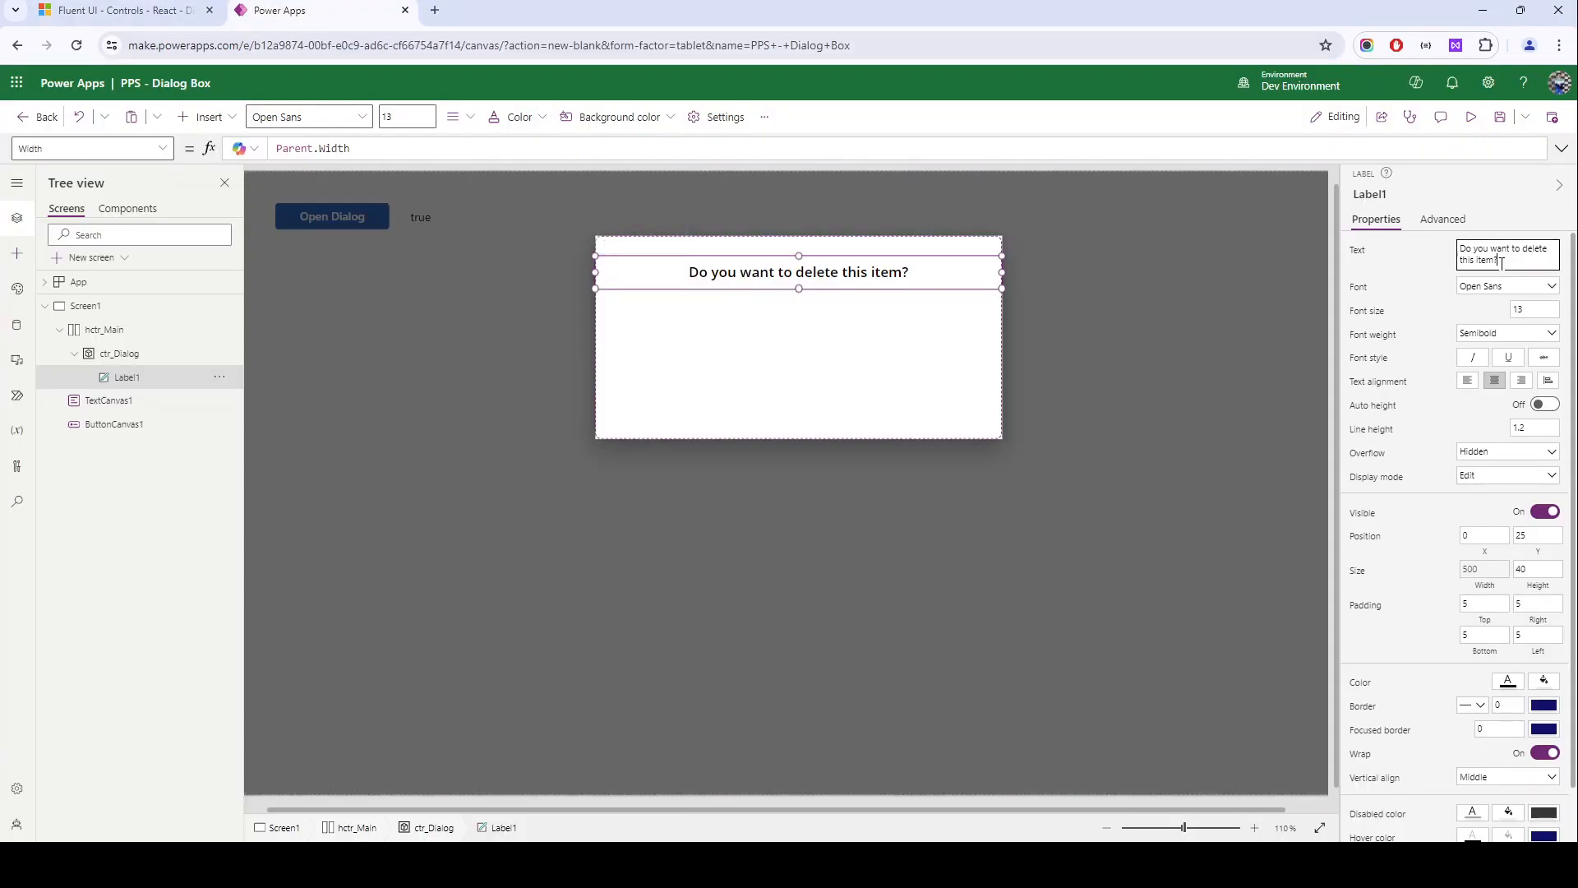
key("ctrl+a")
type("D")
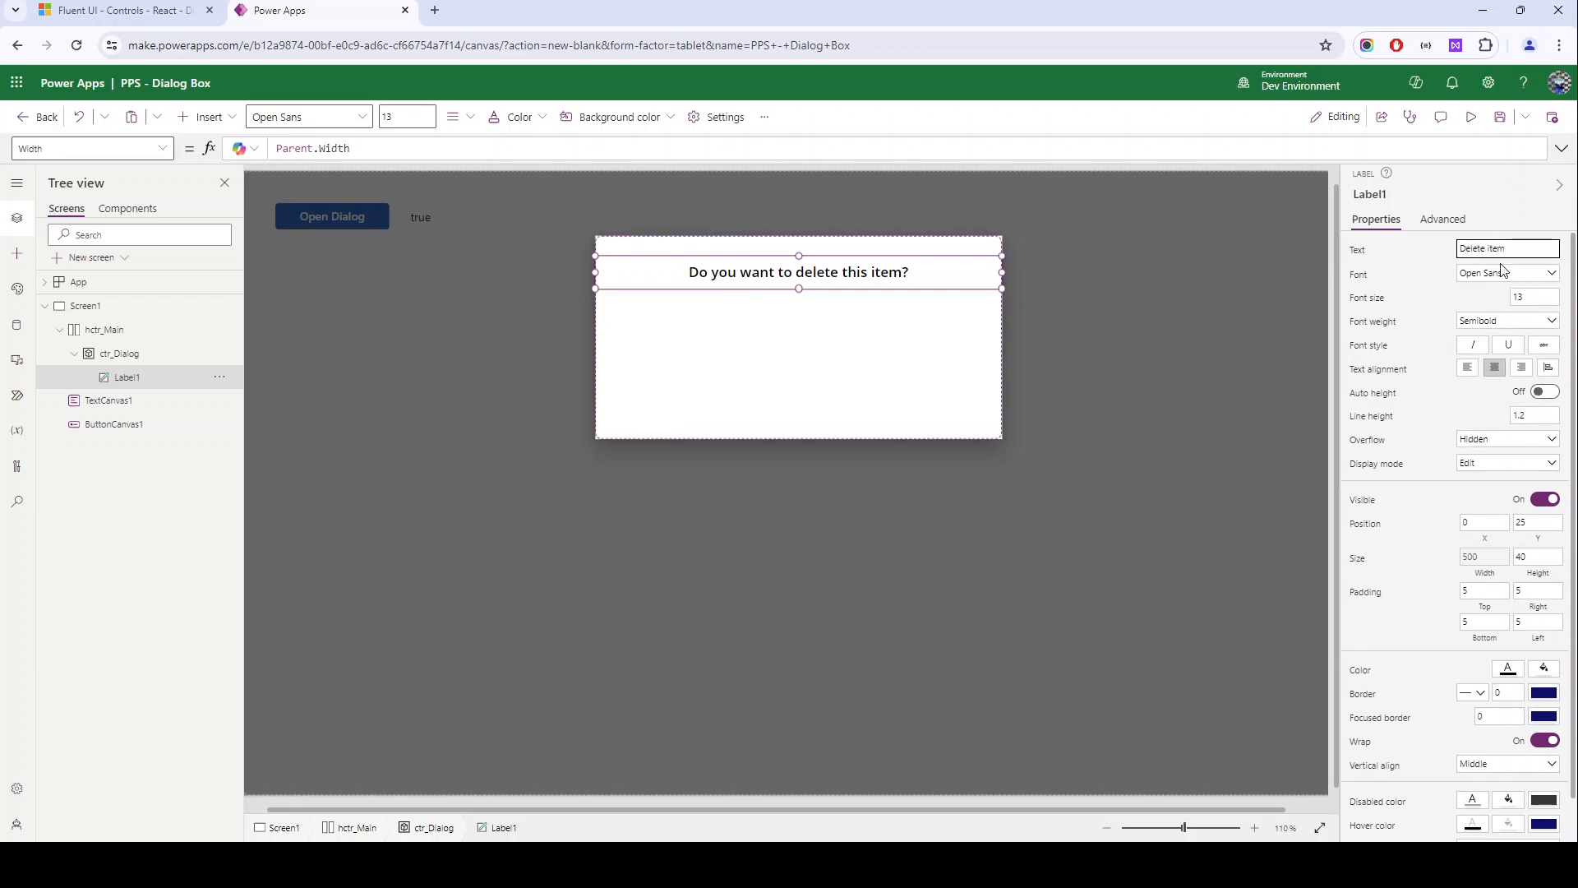
left_click(1468, 368)
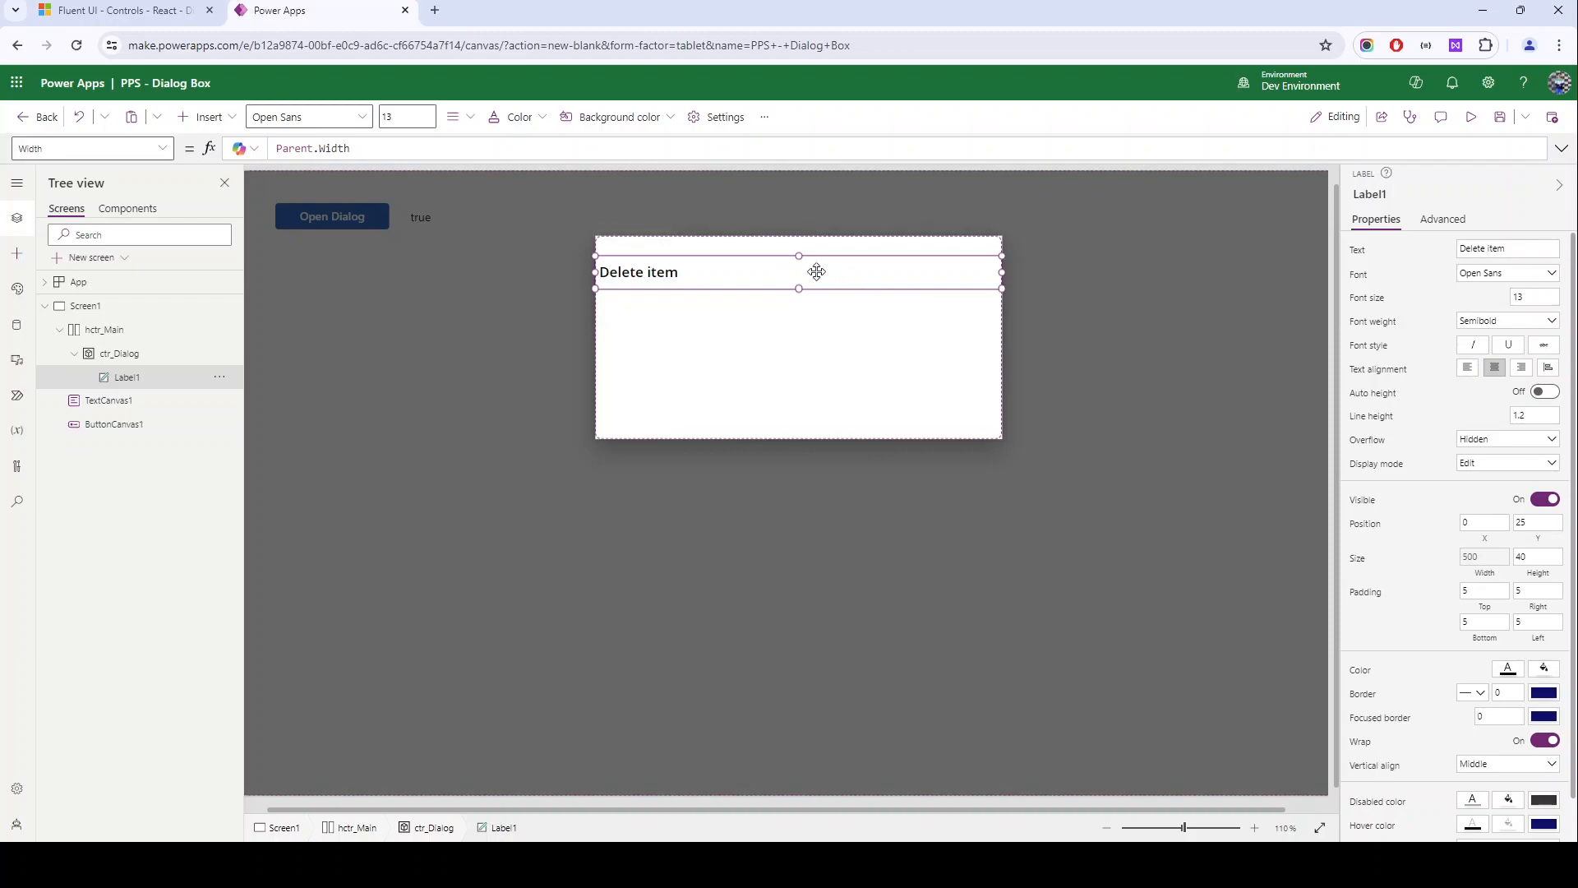
Step: Set both the Y position and the left padding of the title label to 24
left_click(1480, 589)
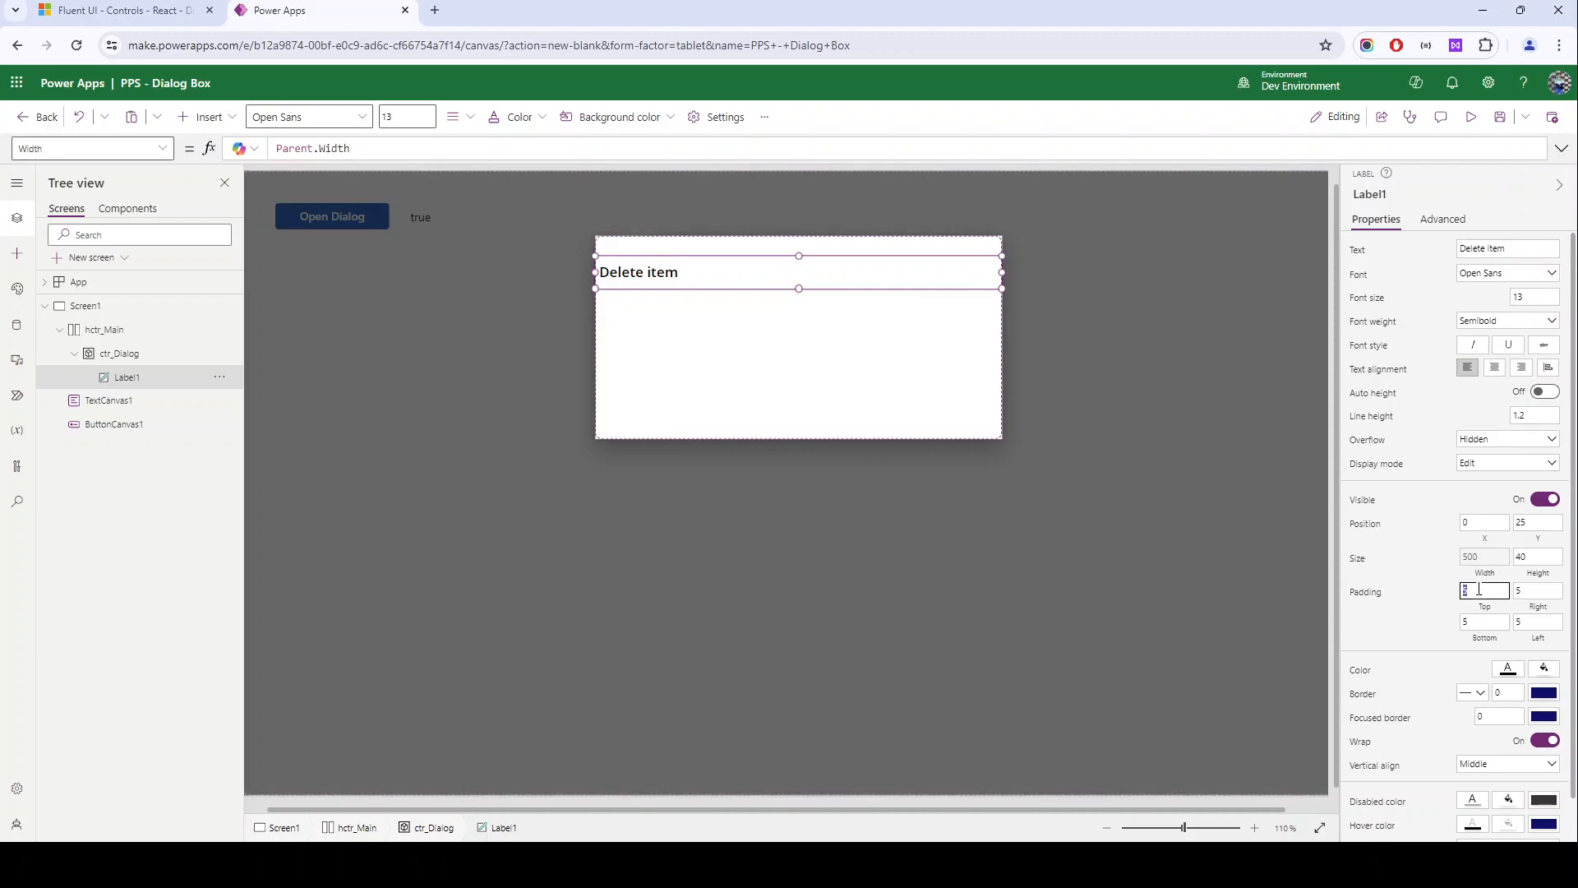
left_click(1536, 624)
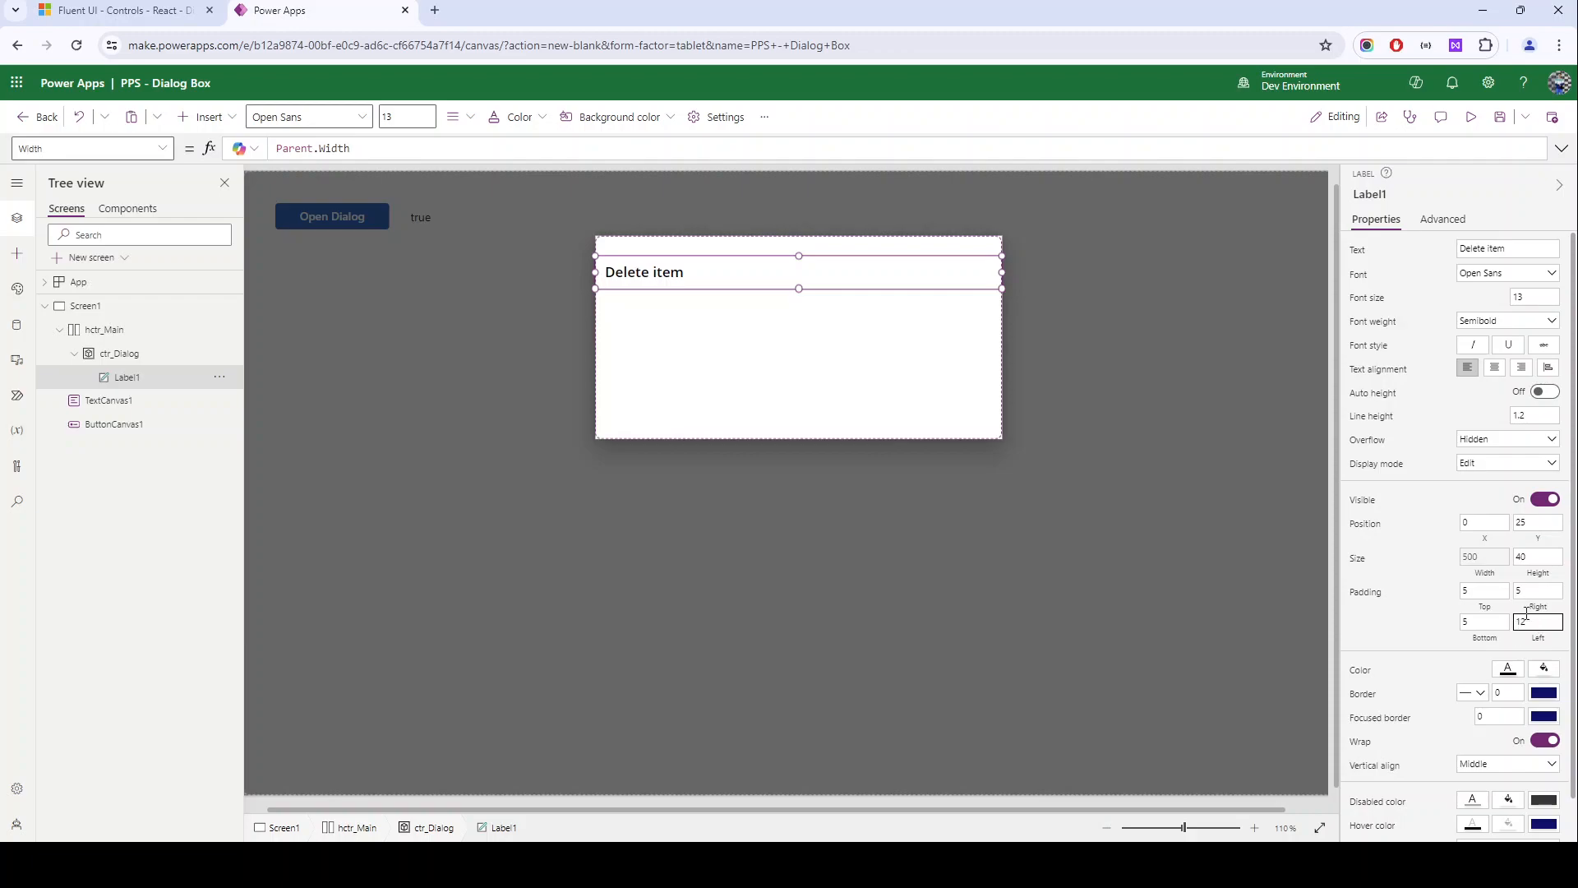
left_click(1541, 527)
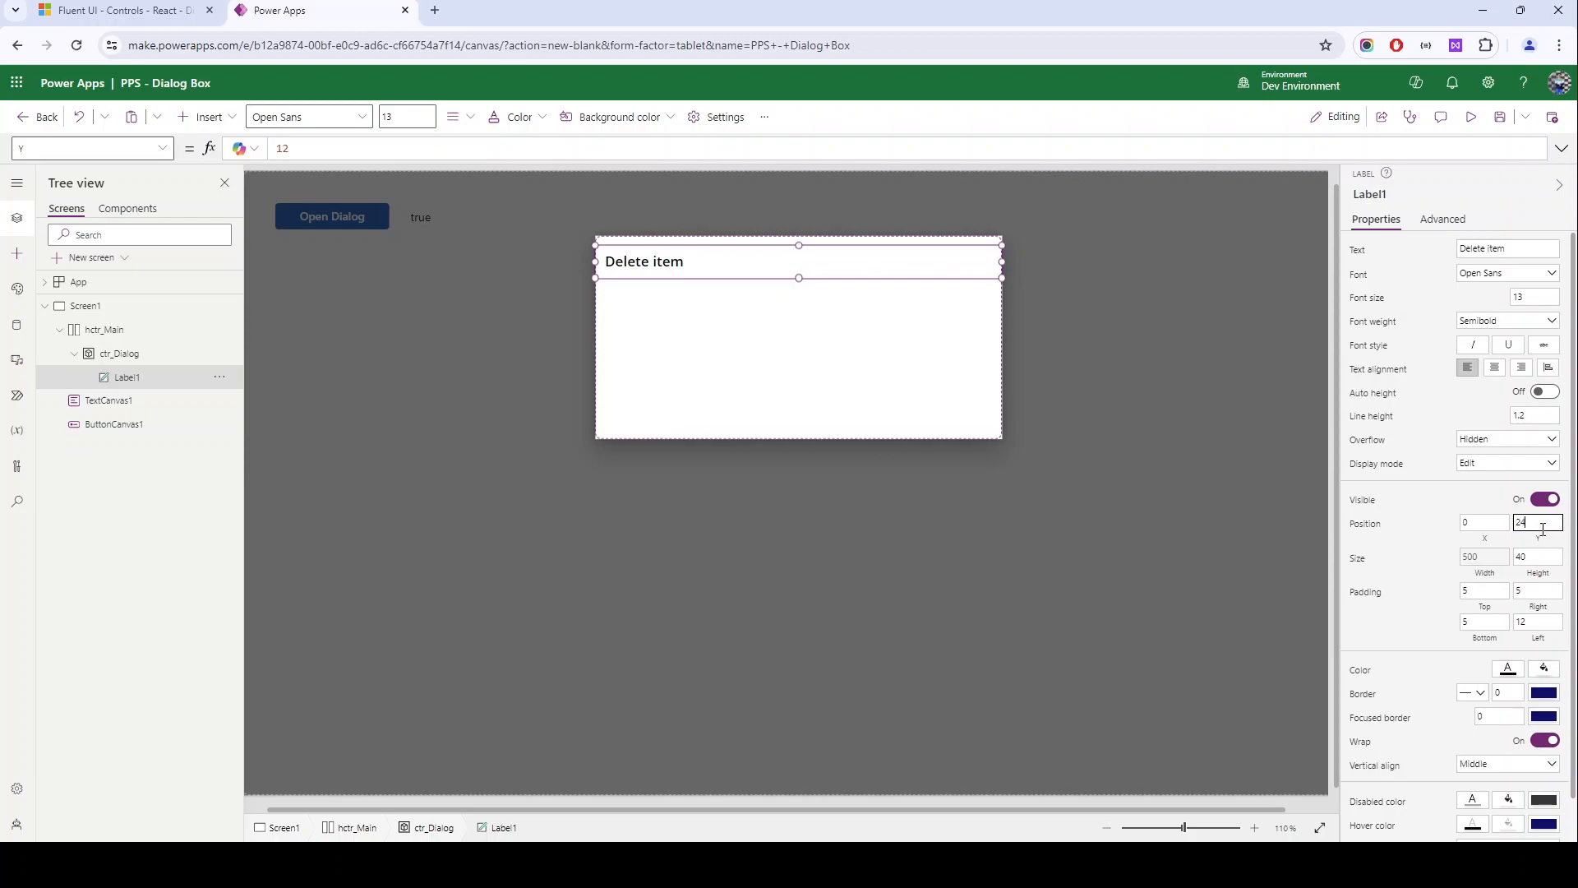
left_click(1529, 624)
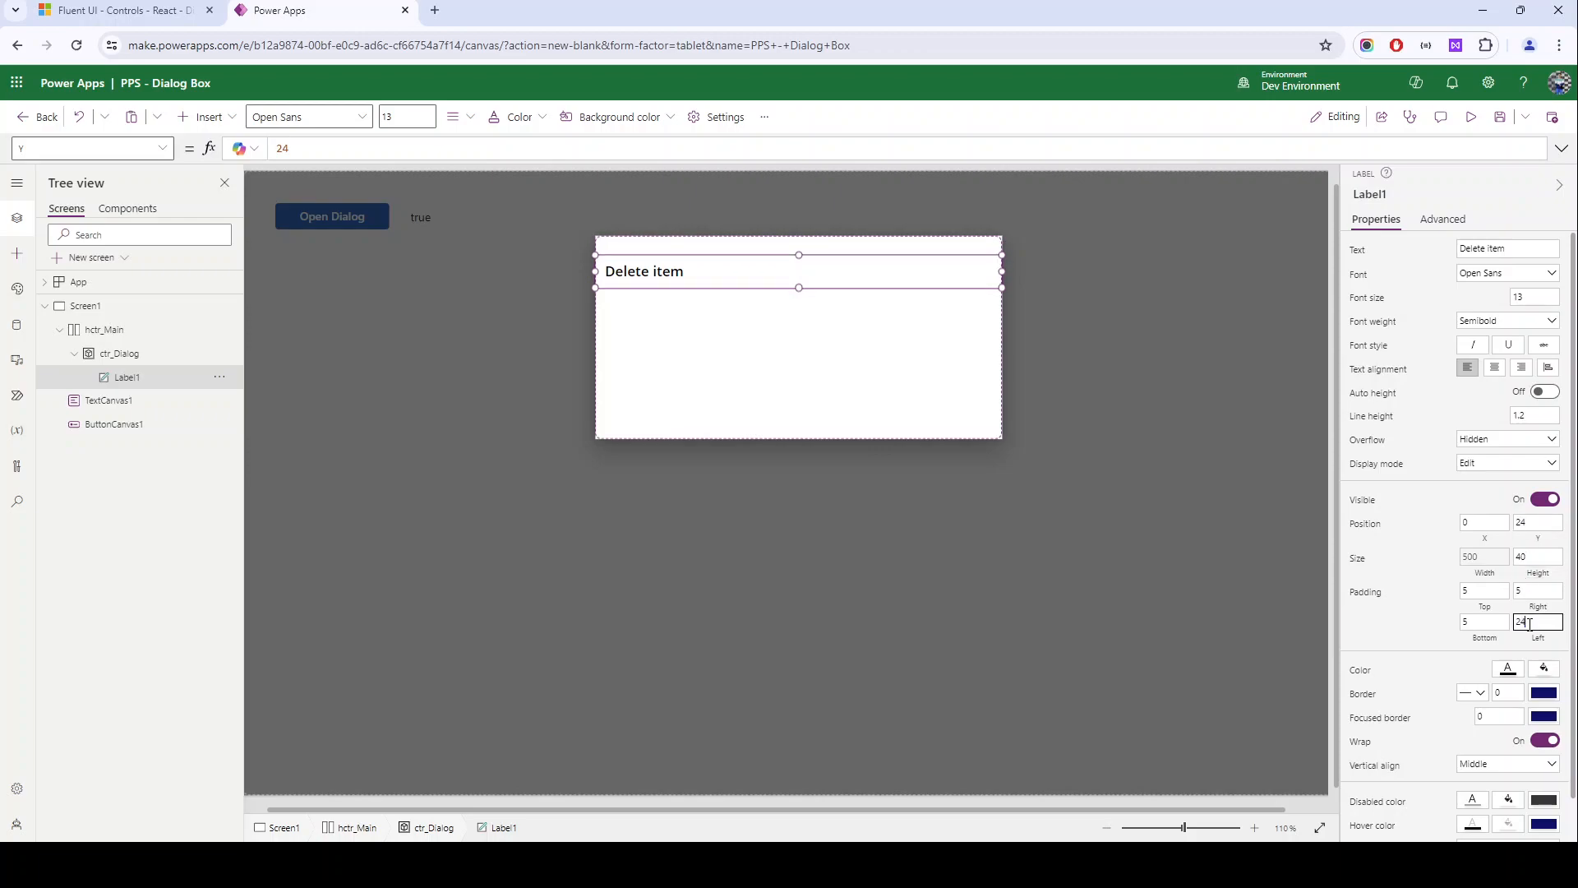
Step: Set the title label's font size to 16 and its font weight to Bold
left_click(1543, 297)
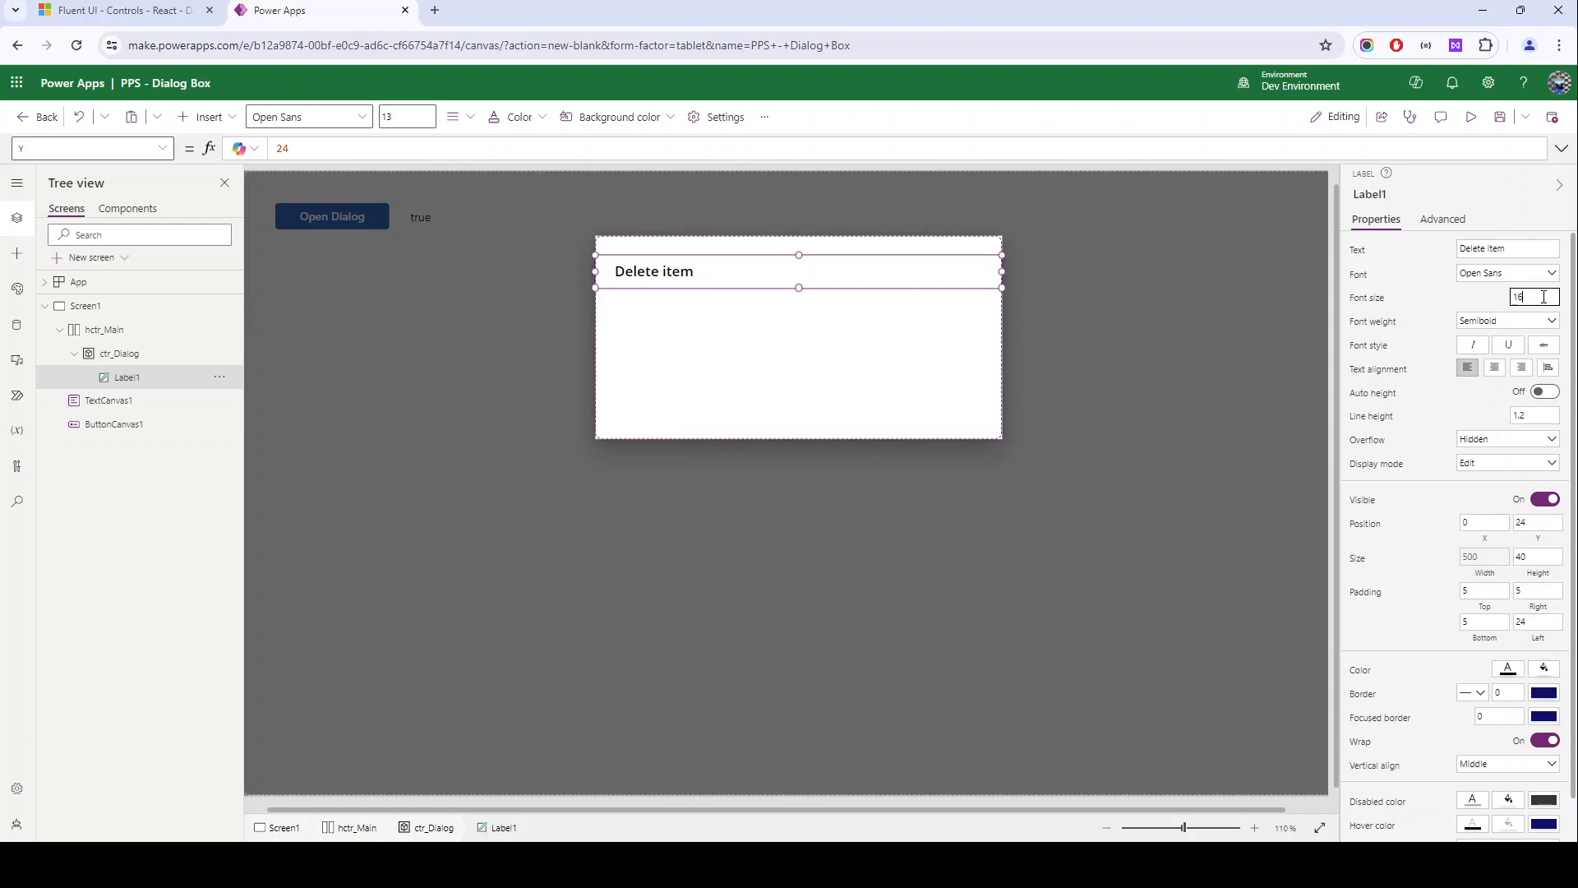
left_click(1480, 324)
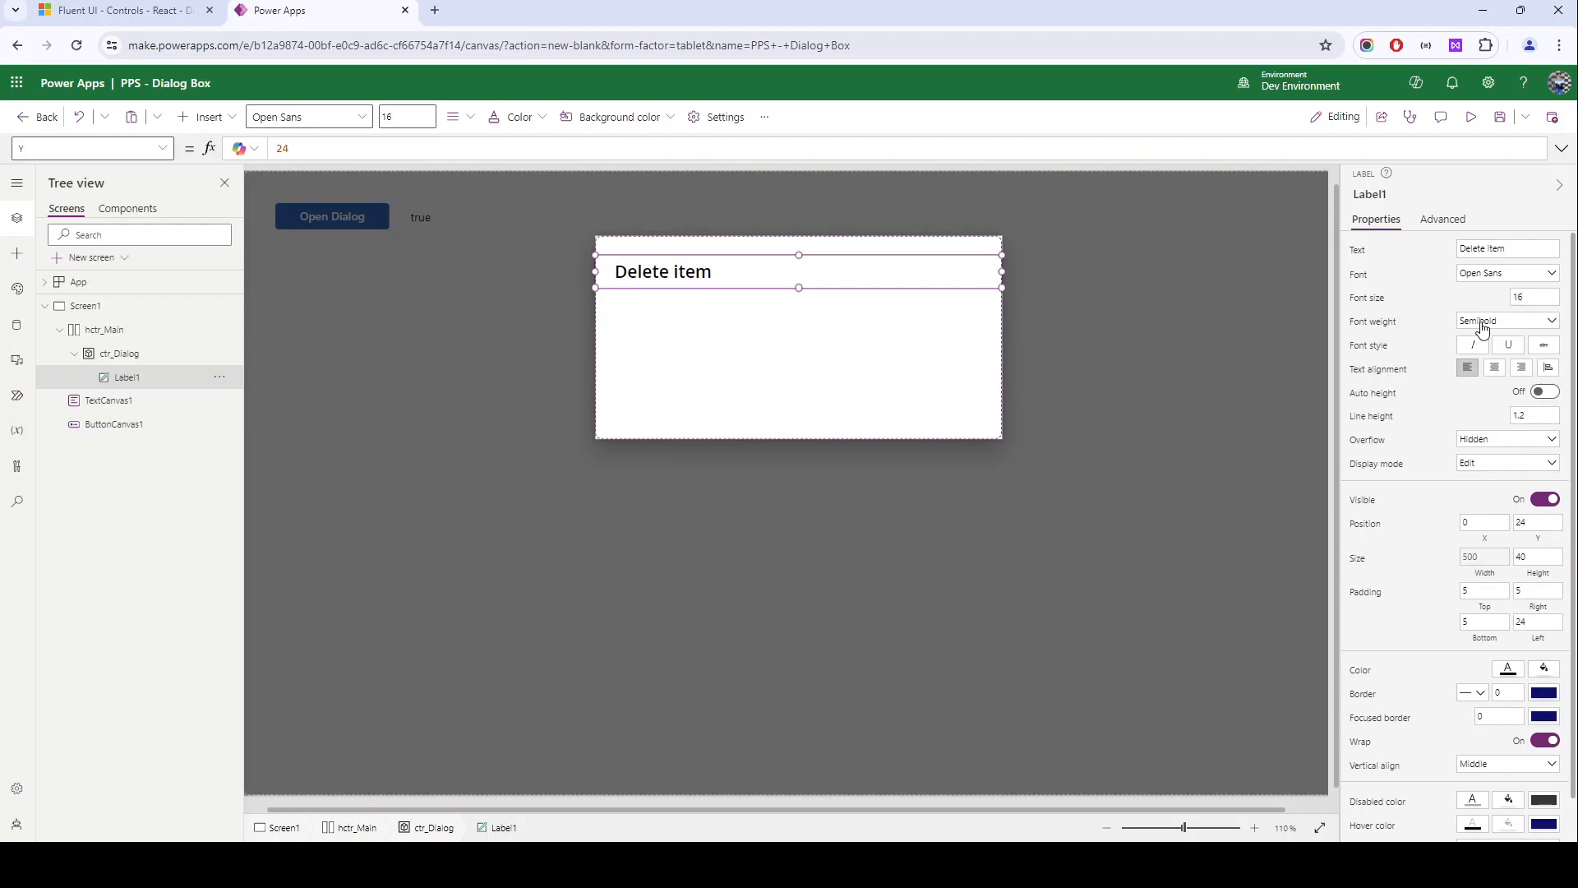
left_click(1489, 340)
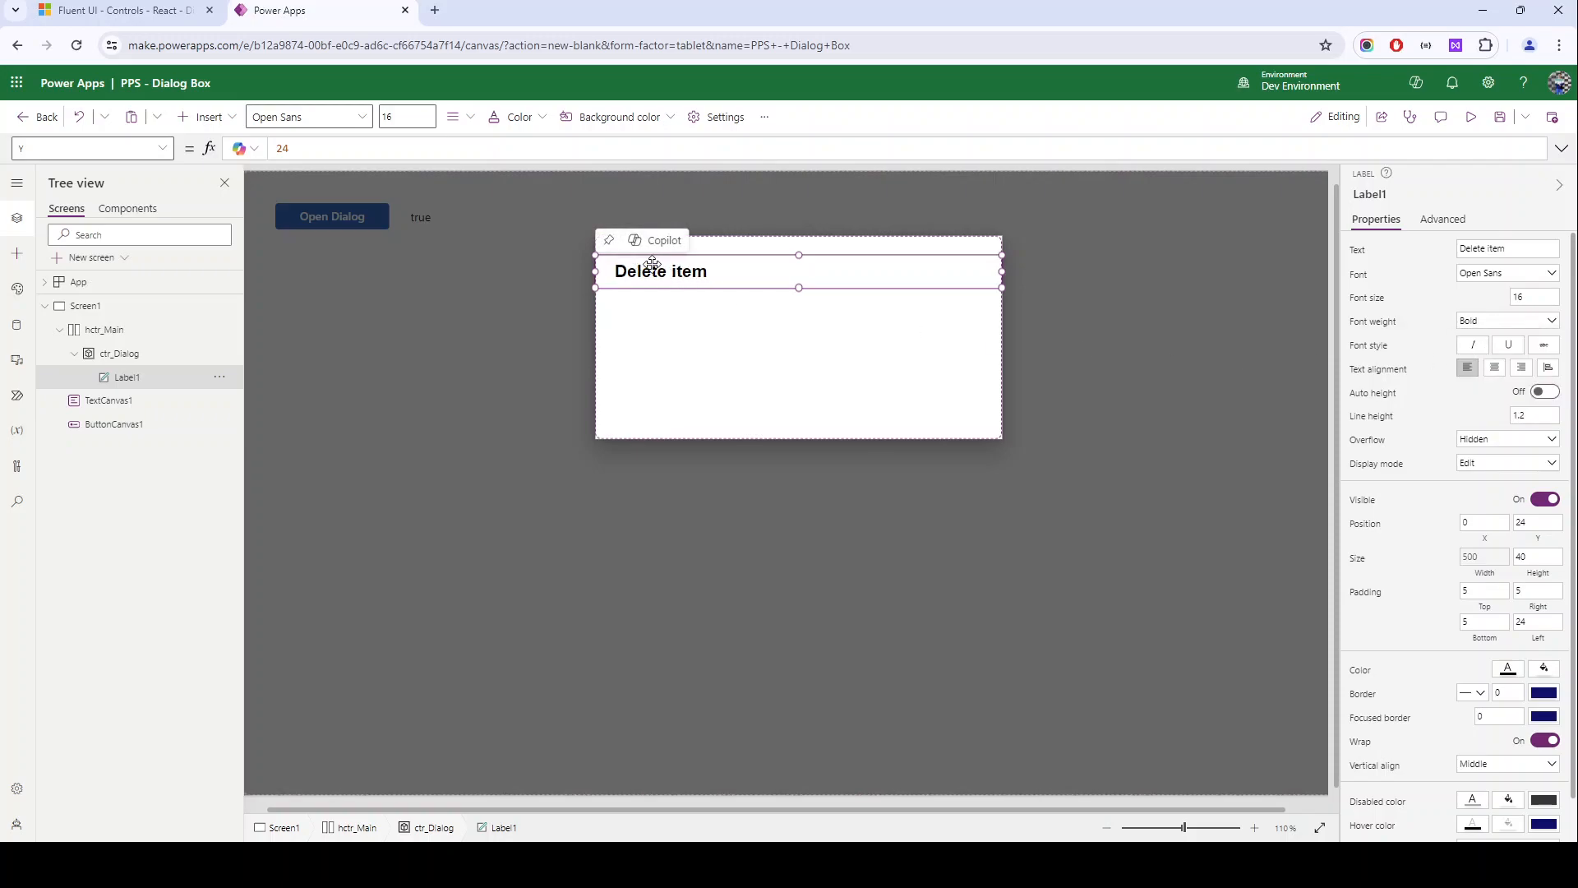
Step: Check the sample dialog's body text on the Fluent UI page, and duplicate the title label in Power Apps directly below the original at Y 64
left_click(48, 6)
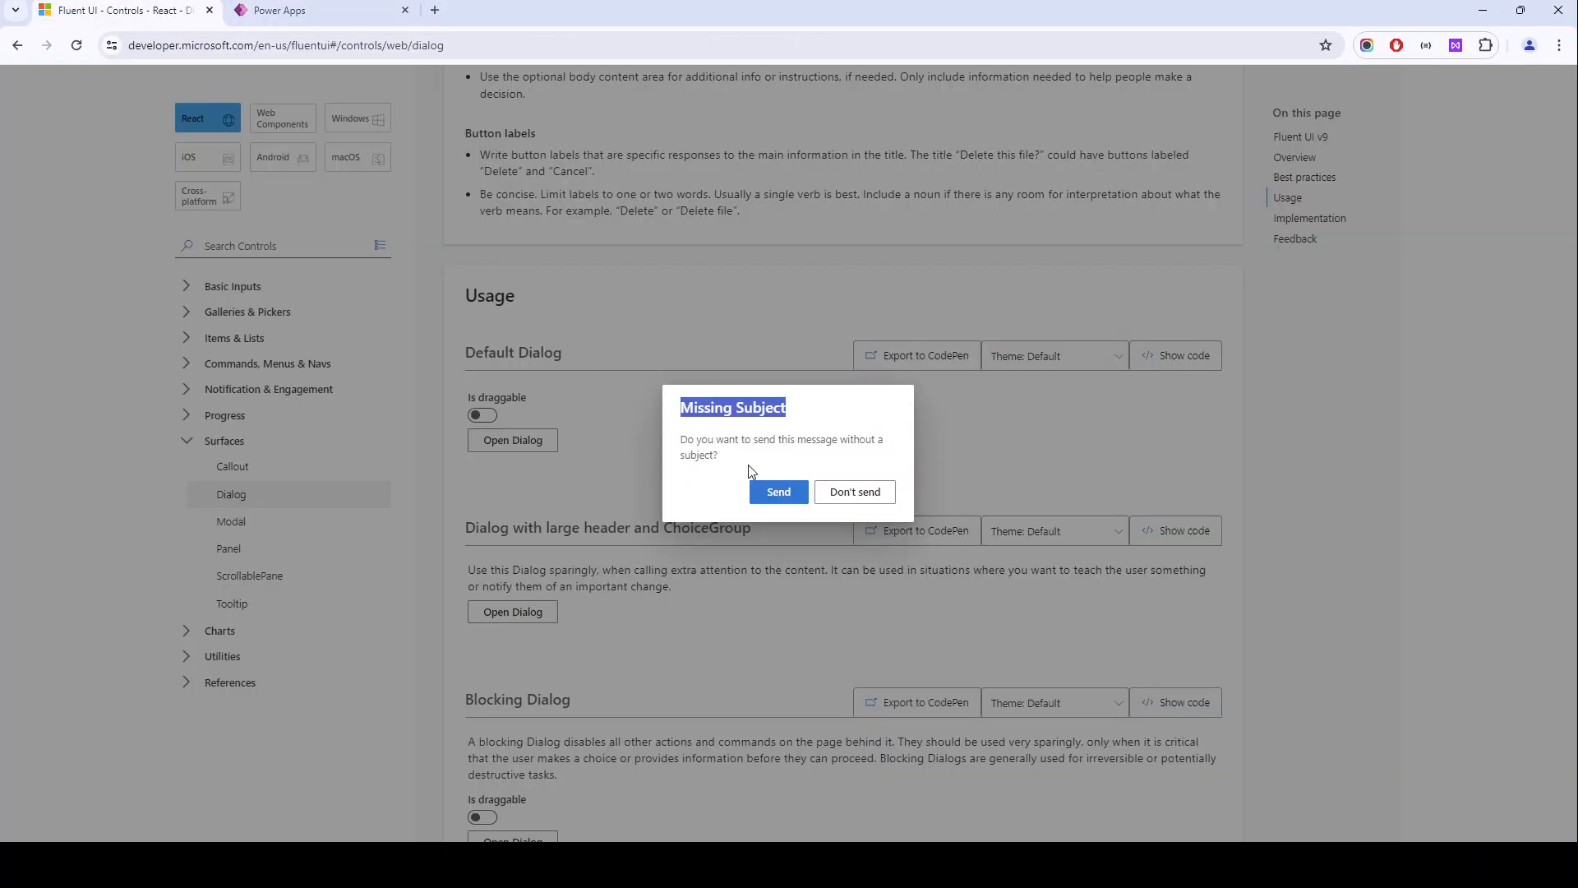
left_click_drag(750, 470, 682, 436)
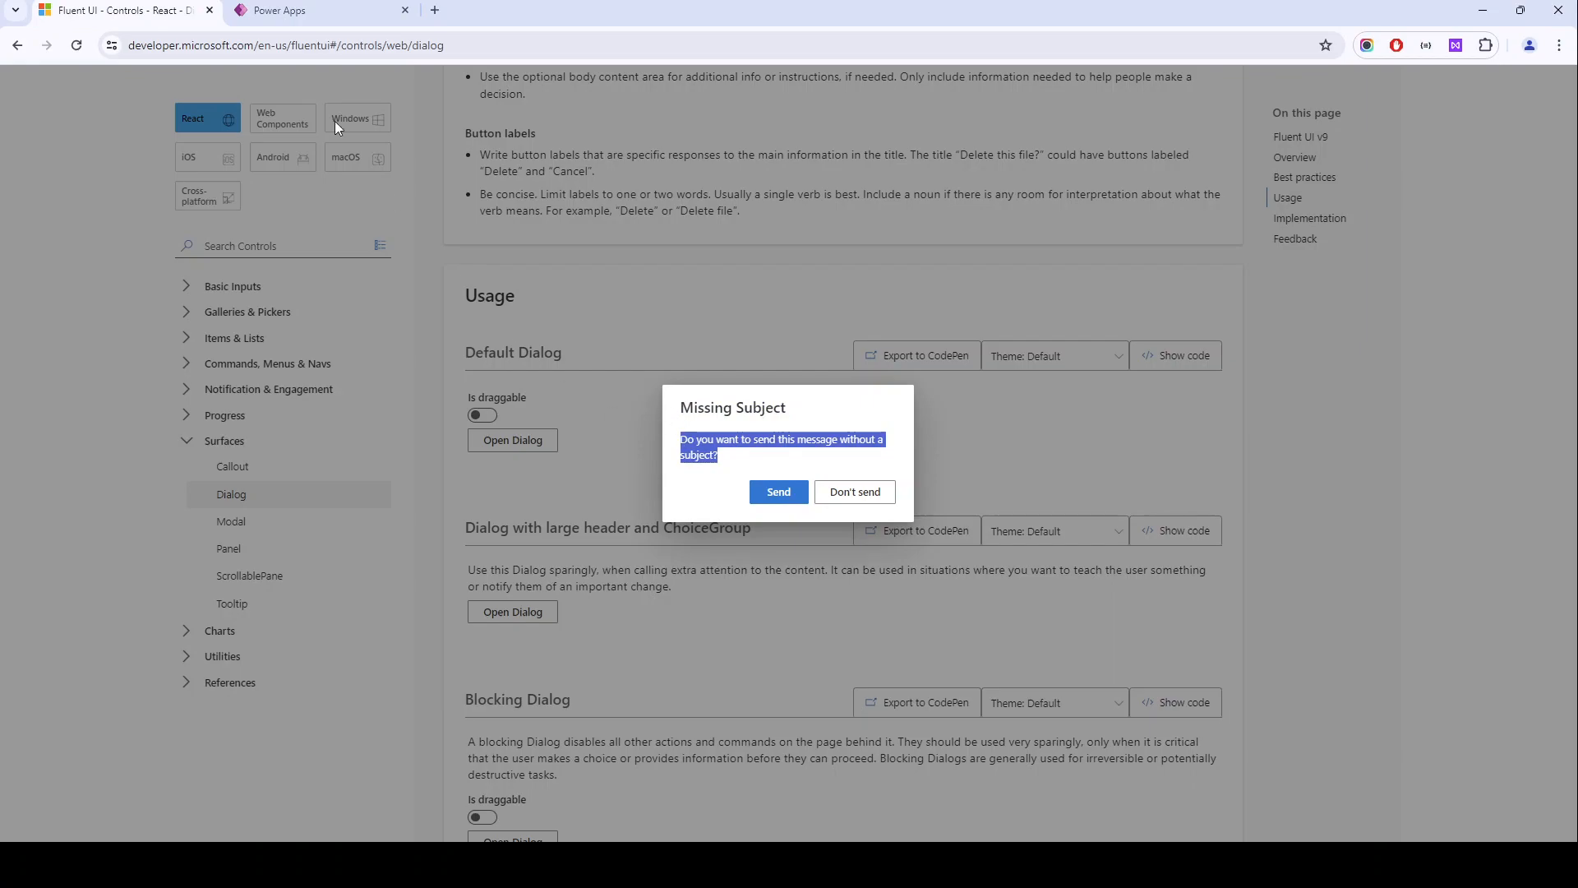
left_click(239, 7)
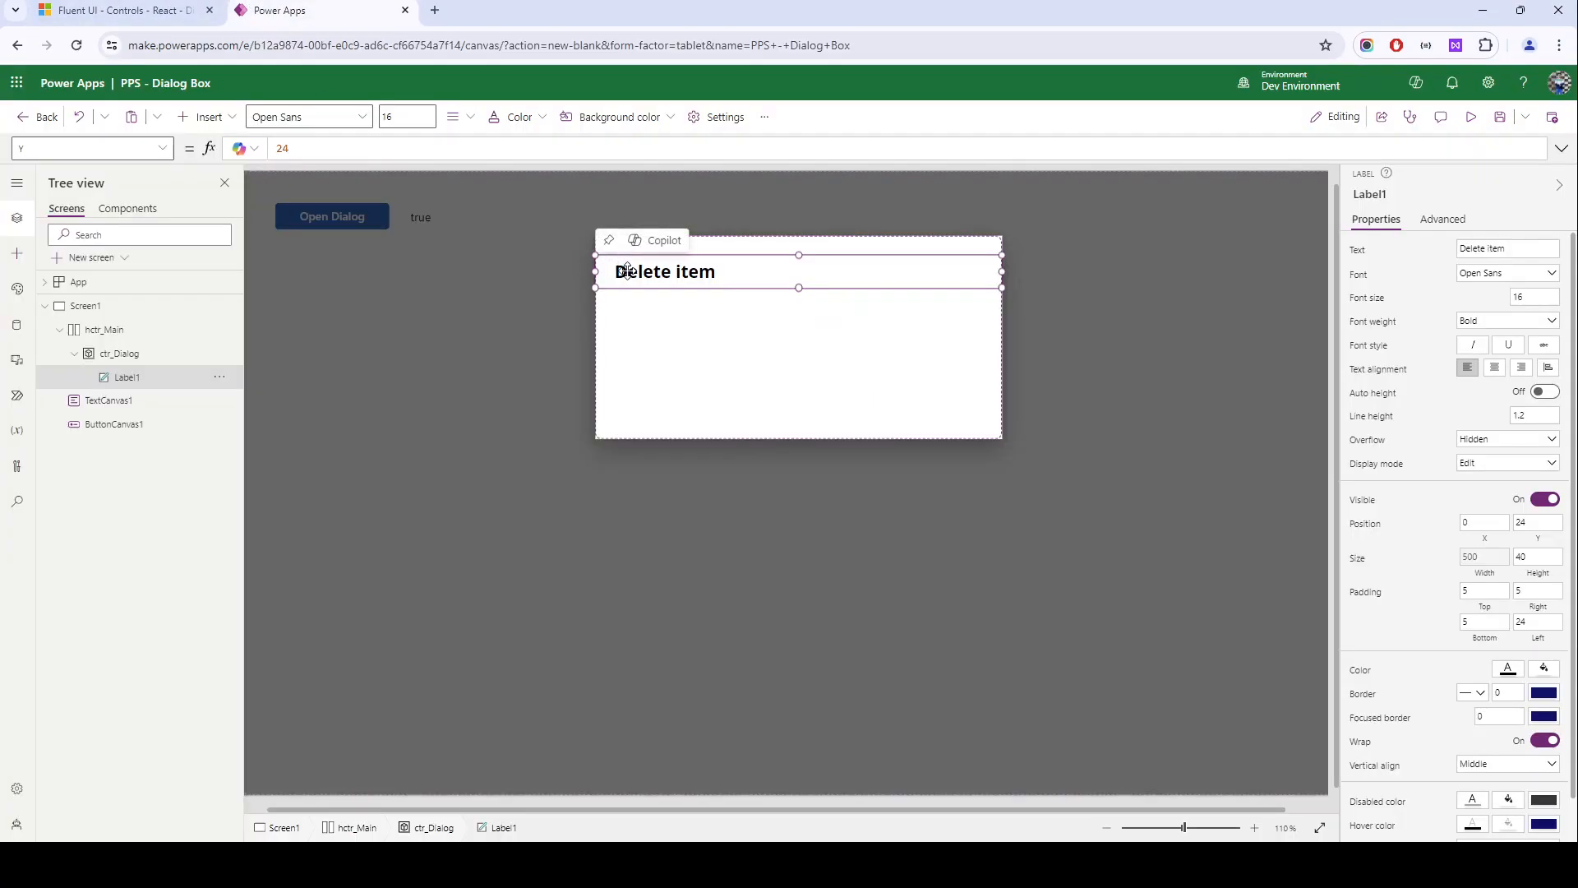
key("ctrl+c")
key("ctrl+v")
left_click_drag(680, 280, 679, 298)
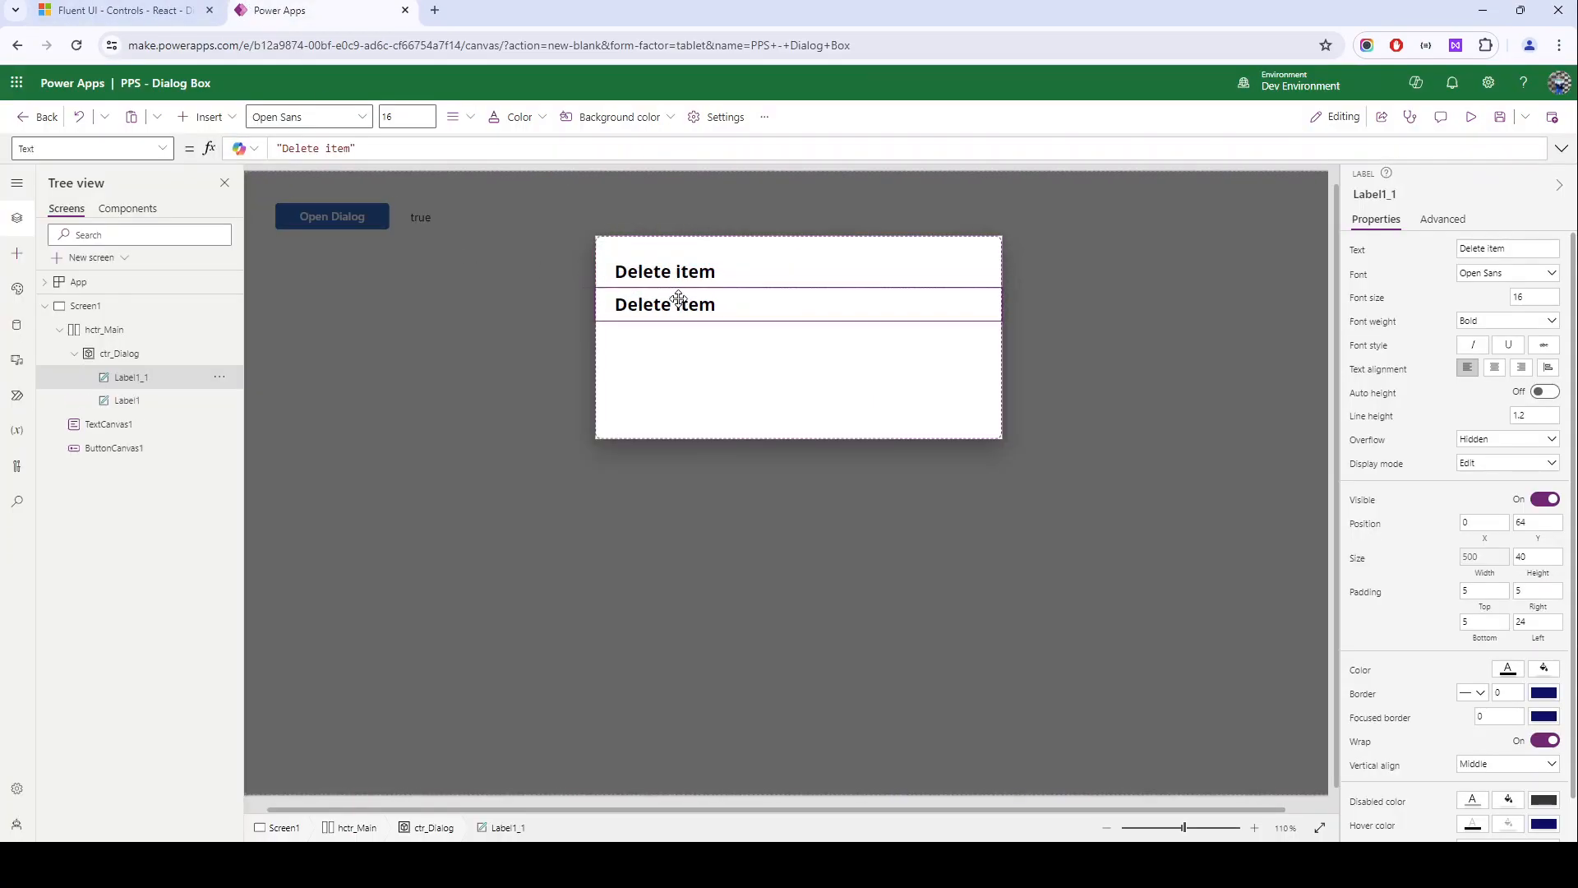
Step: Change the duplicated label's text to "Are you sure you want to delete this item?"
triple_click(1502, 251)
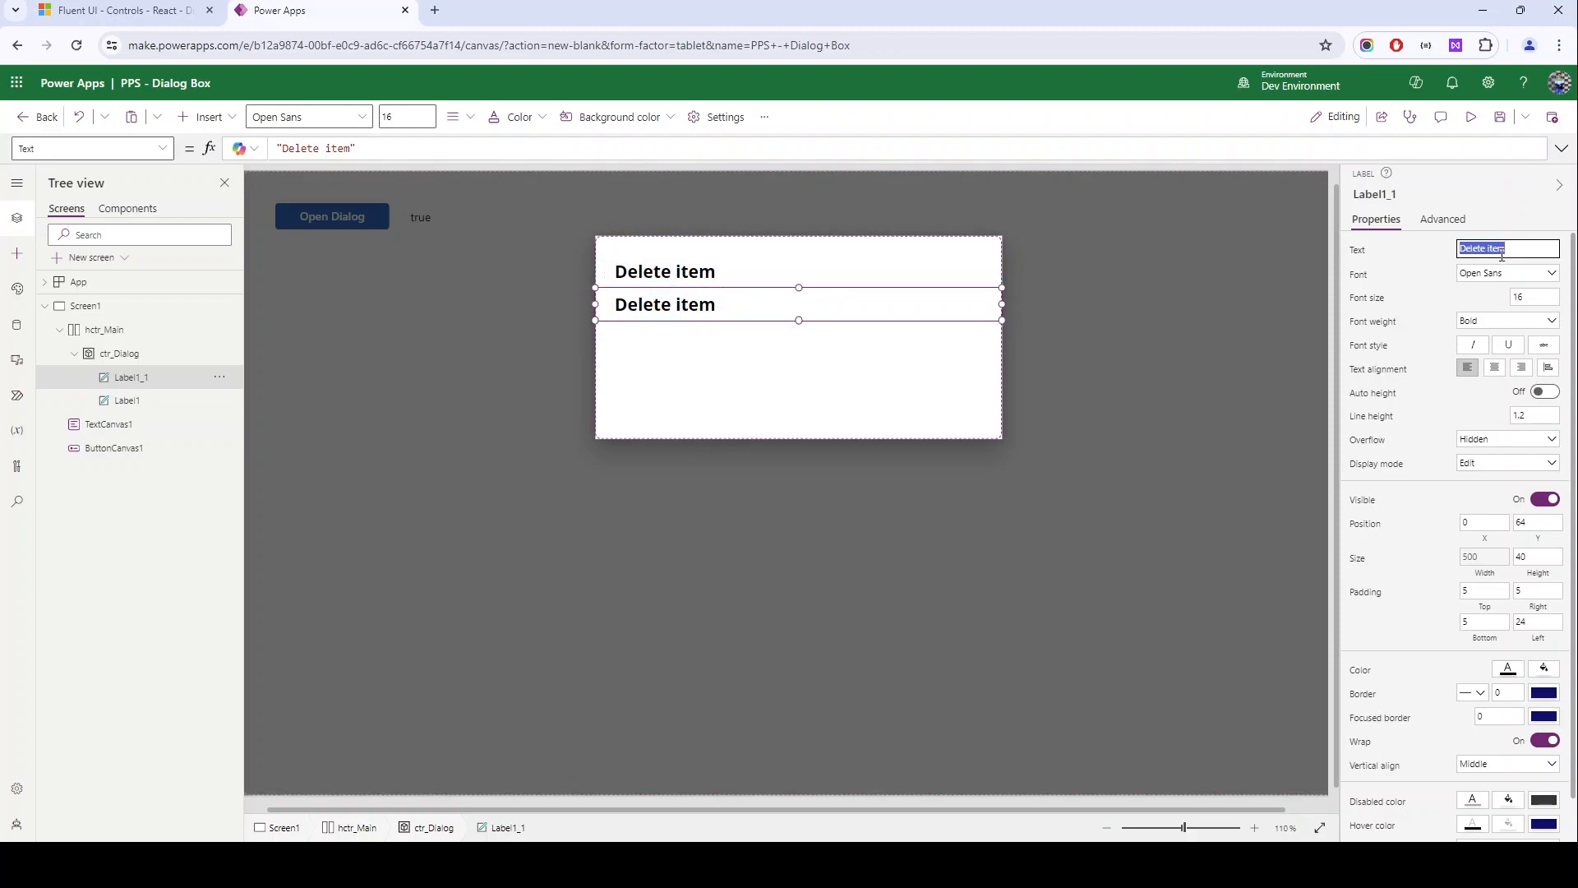
type("A")
type("re you sure you want to de")
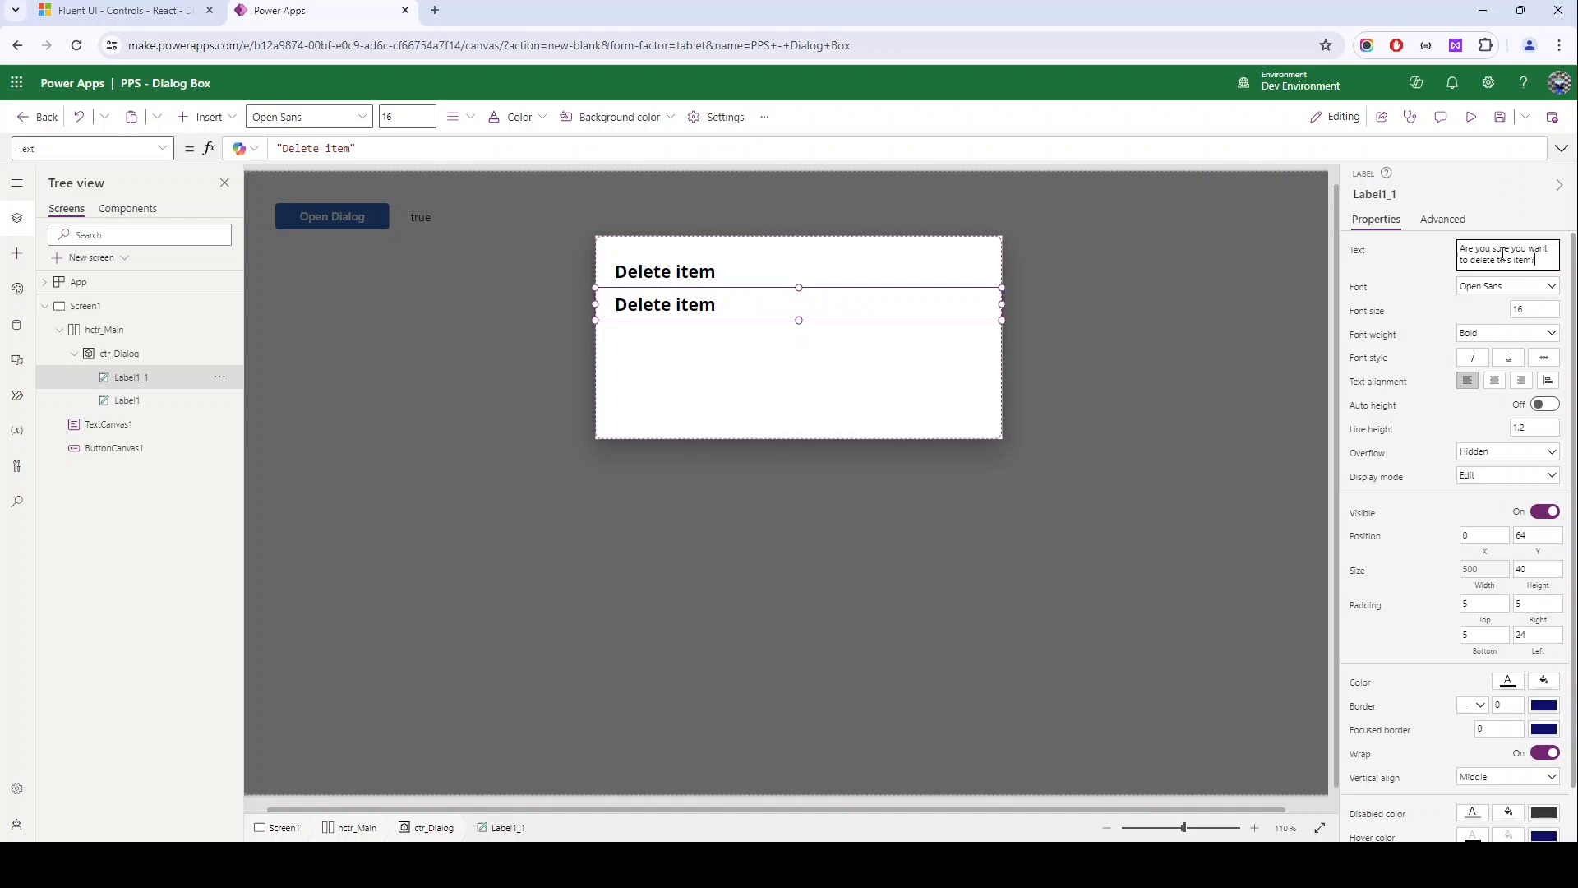
Step: Set the message label's font size to 14 and its font weight to Normal, keeping Open Sans
left_click(1523, 311)
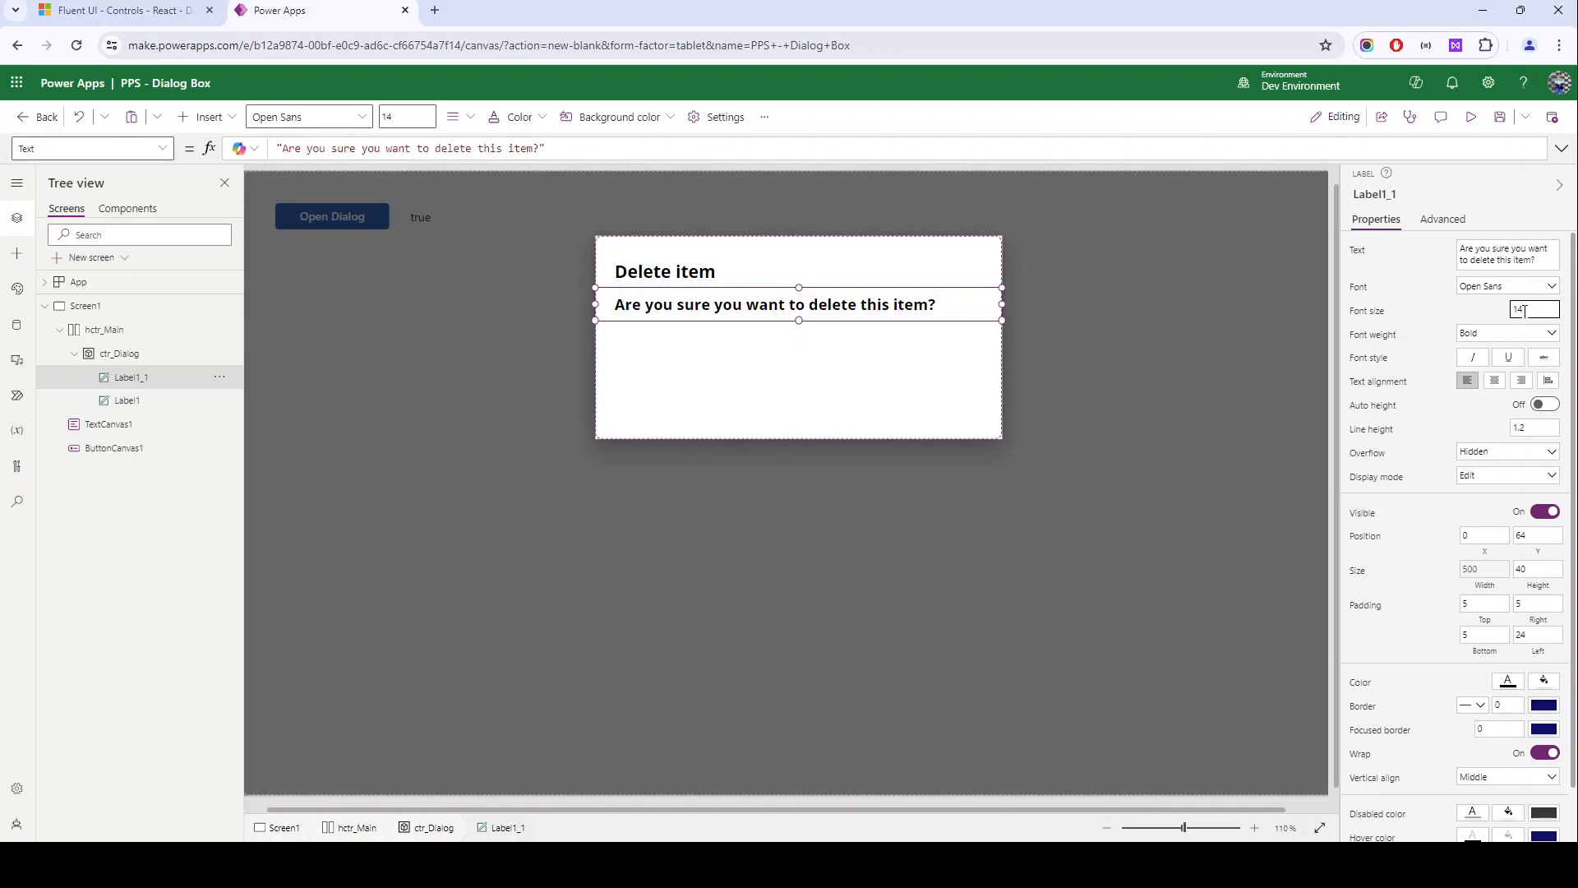
left_click(1478, 287)
left_click(1421, 313)
left_click(1520, 333)
left_click(1511, 354)
left_click(1509, 333)
left_click(1500, 383)
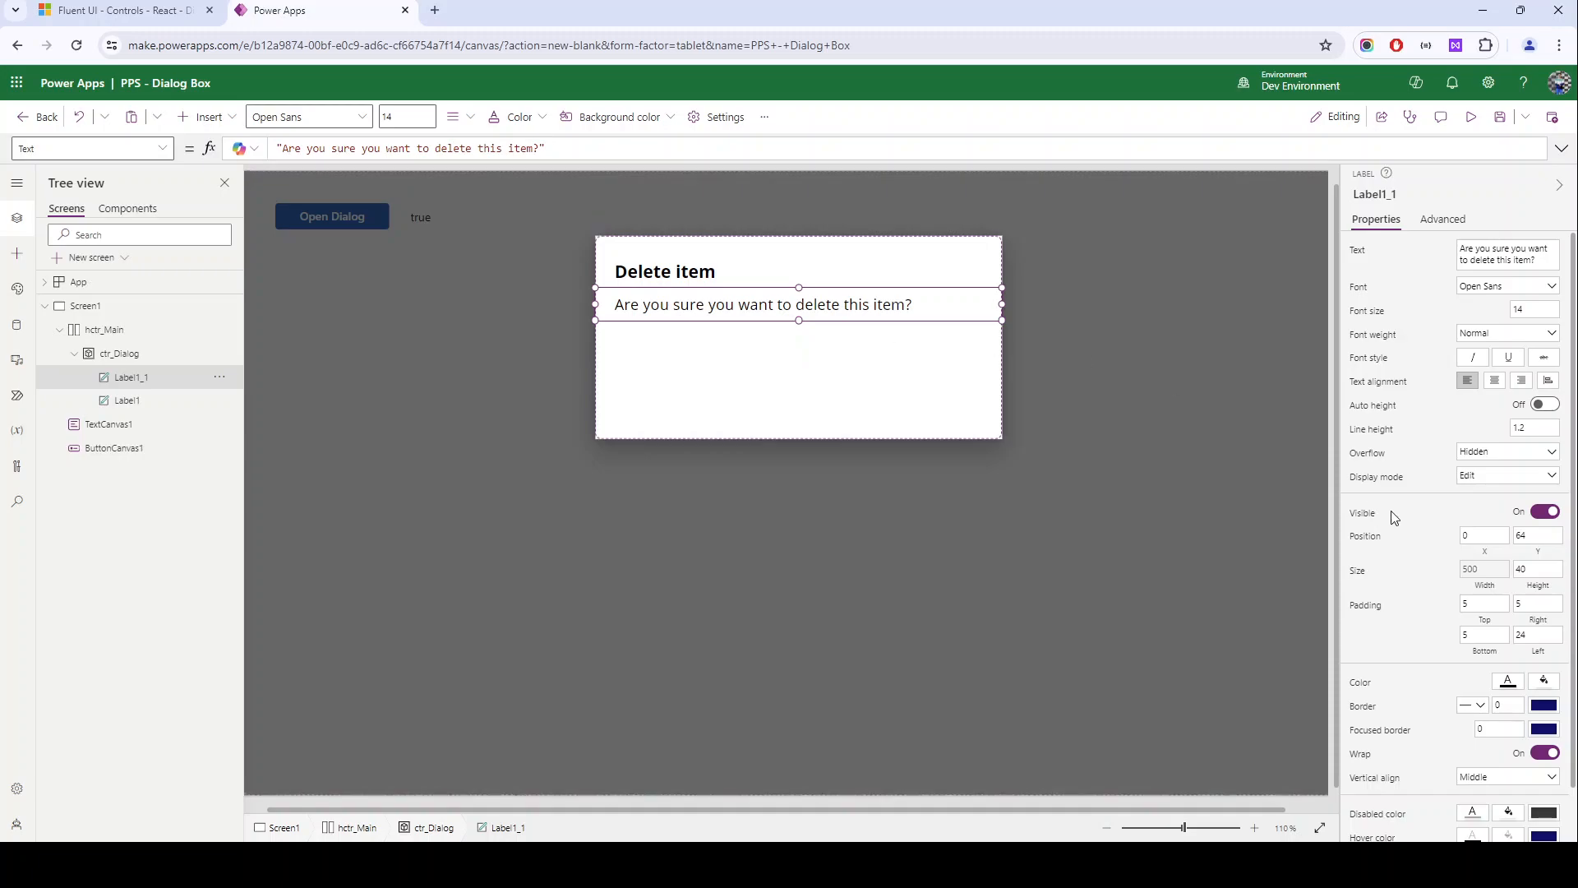
Step: Turn on auto height for both the title and message labels, and check each label's fit in the dialog
left_click(729, 272, "shift")
left_click(1543, 391)
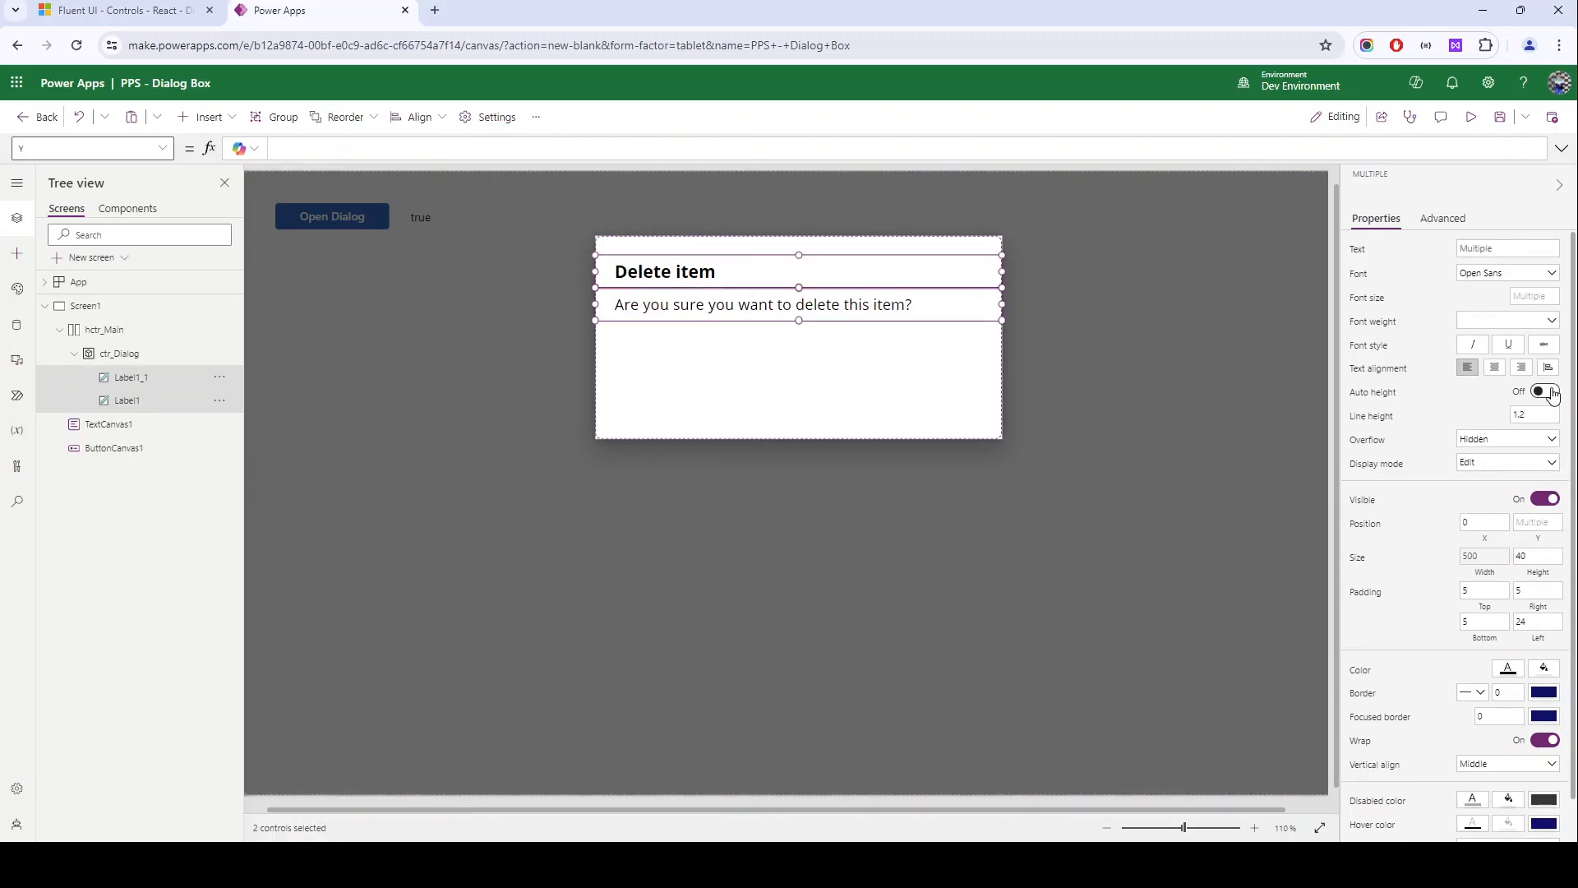
left_click(878, 390)
left_click(709, 302)
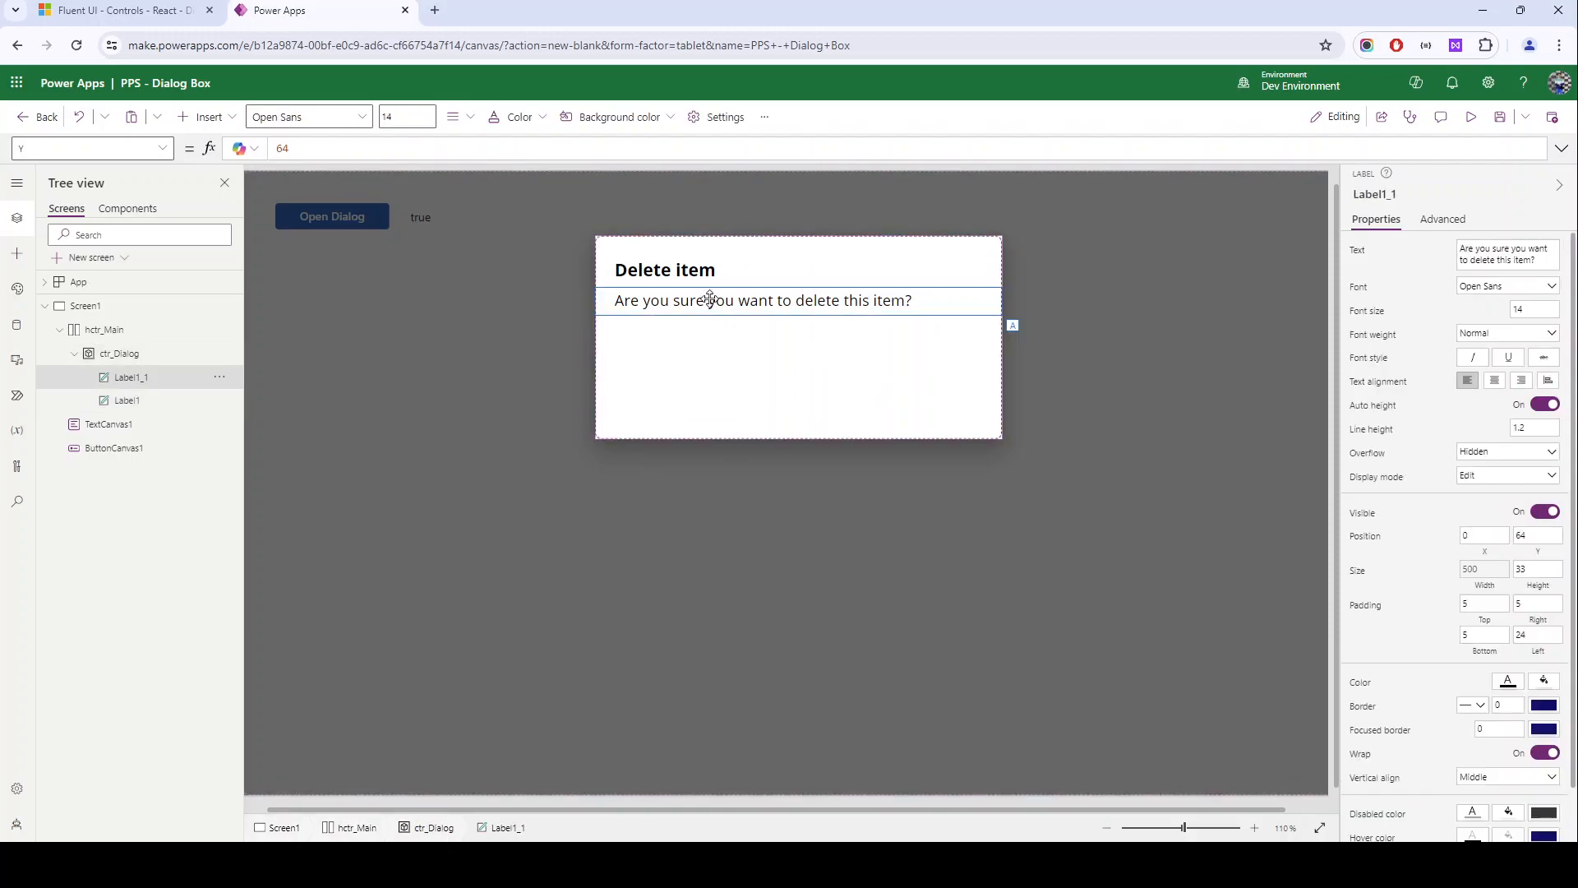
left_click(702, 360)
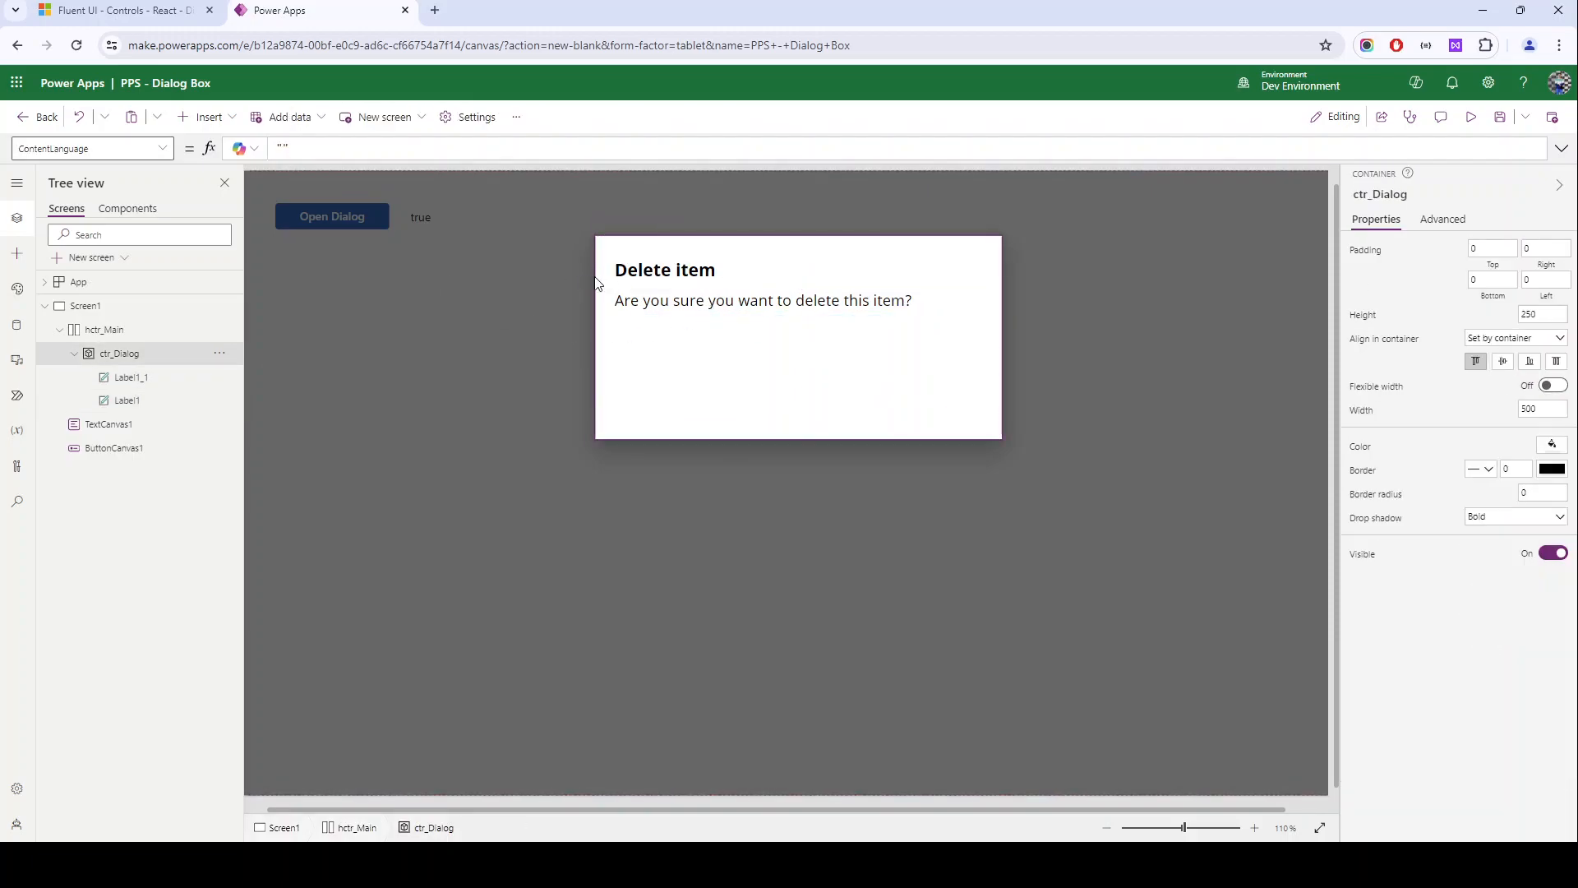
left_click(629, 273)
left_click(655, 311)
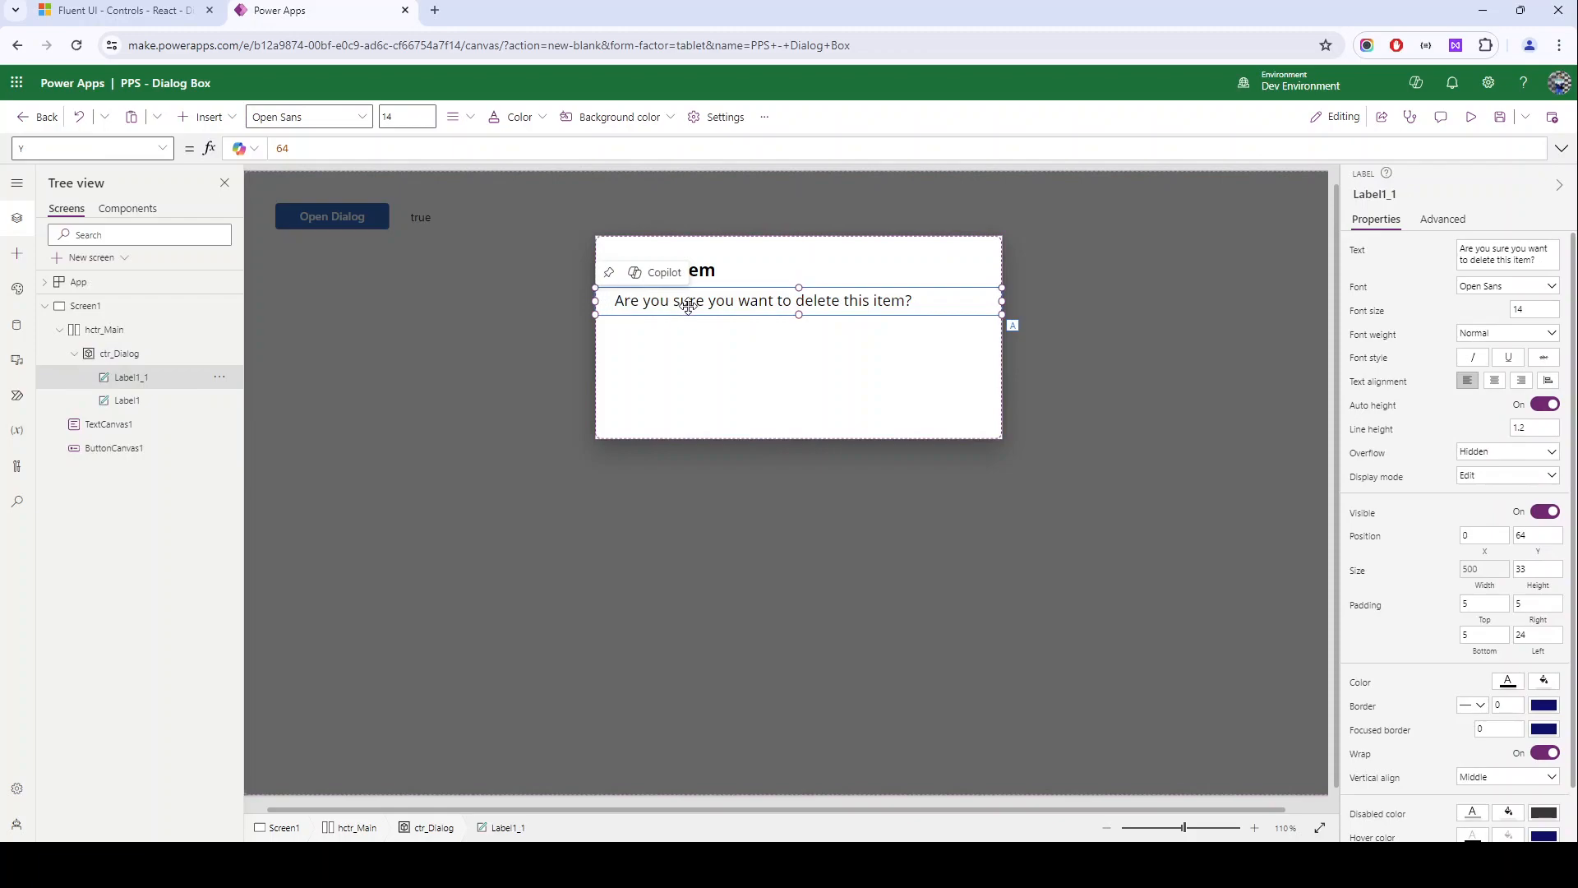
Step: Insert a button inside ctr_Dialog
left_click(704, 373)
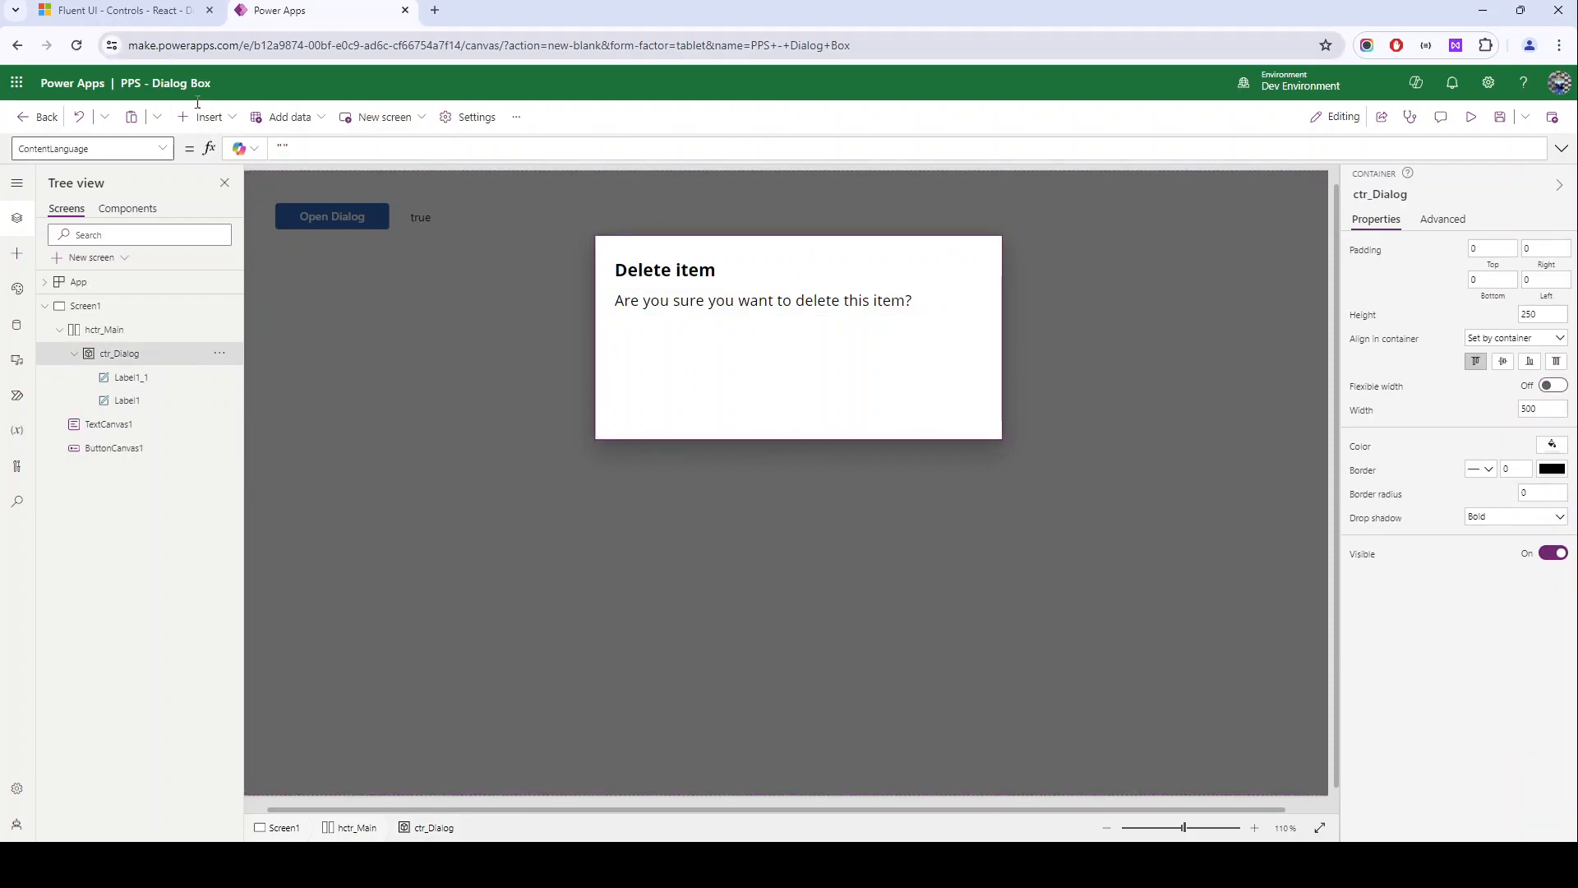
left_click(210, 118)
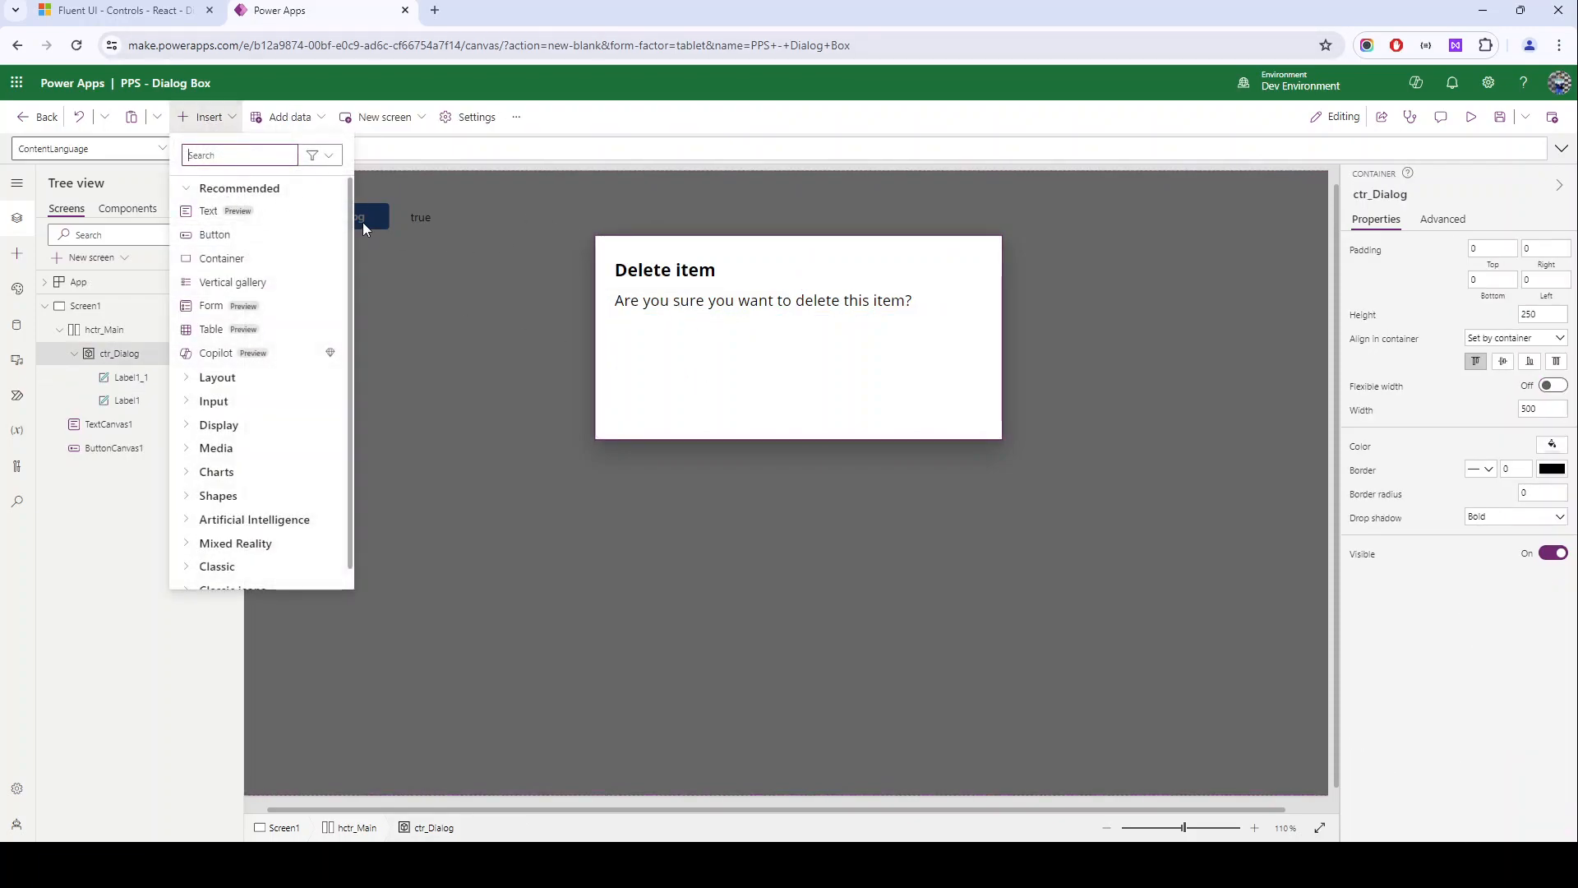
left_click(241, 232)
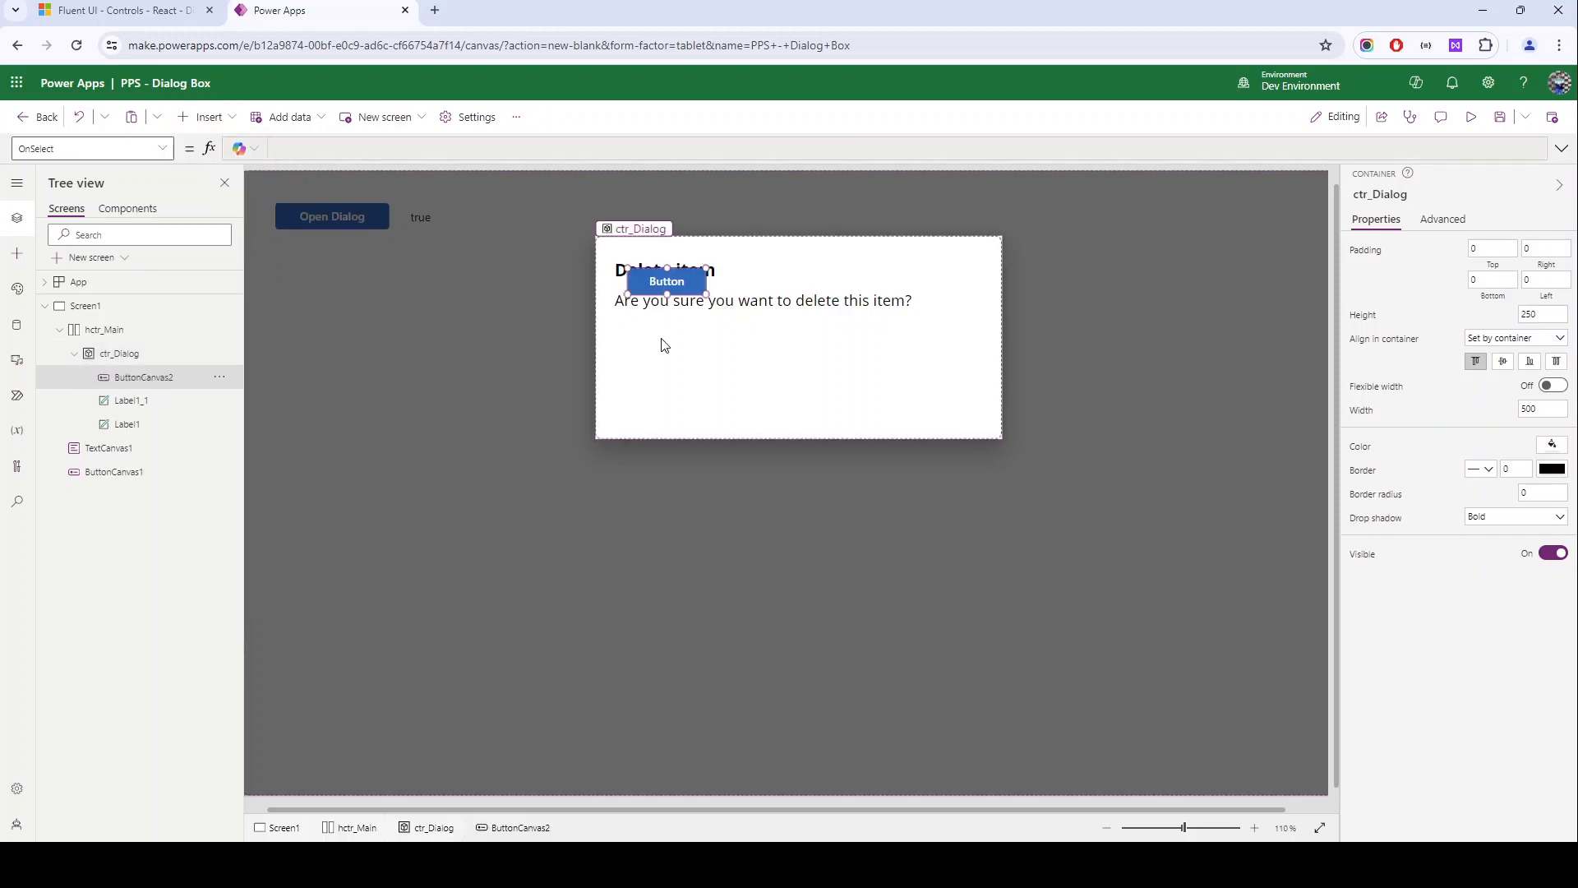
Step: Move the new button below the message label and set its text to "Yes, Delete"
left_click_drag(677, 291, 669, 348)
left_click(1496, 278)
type("Yes, Delete")
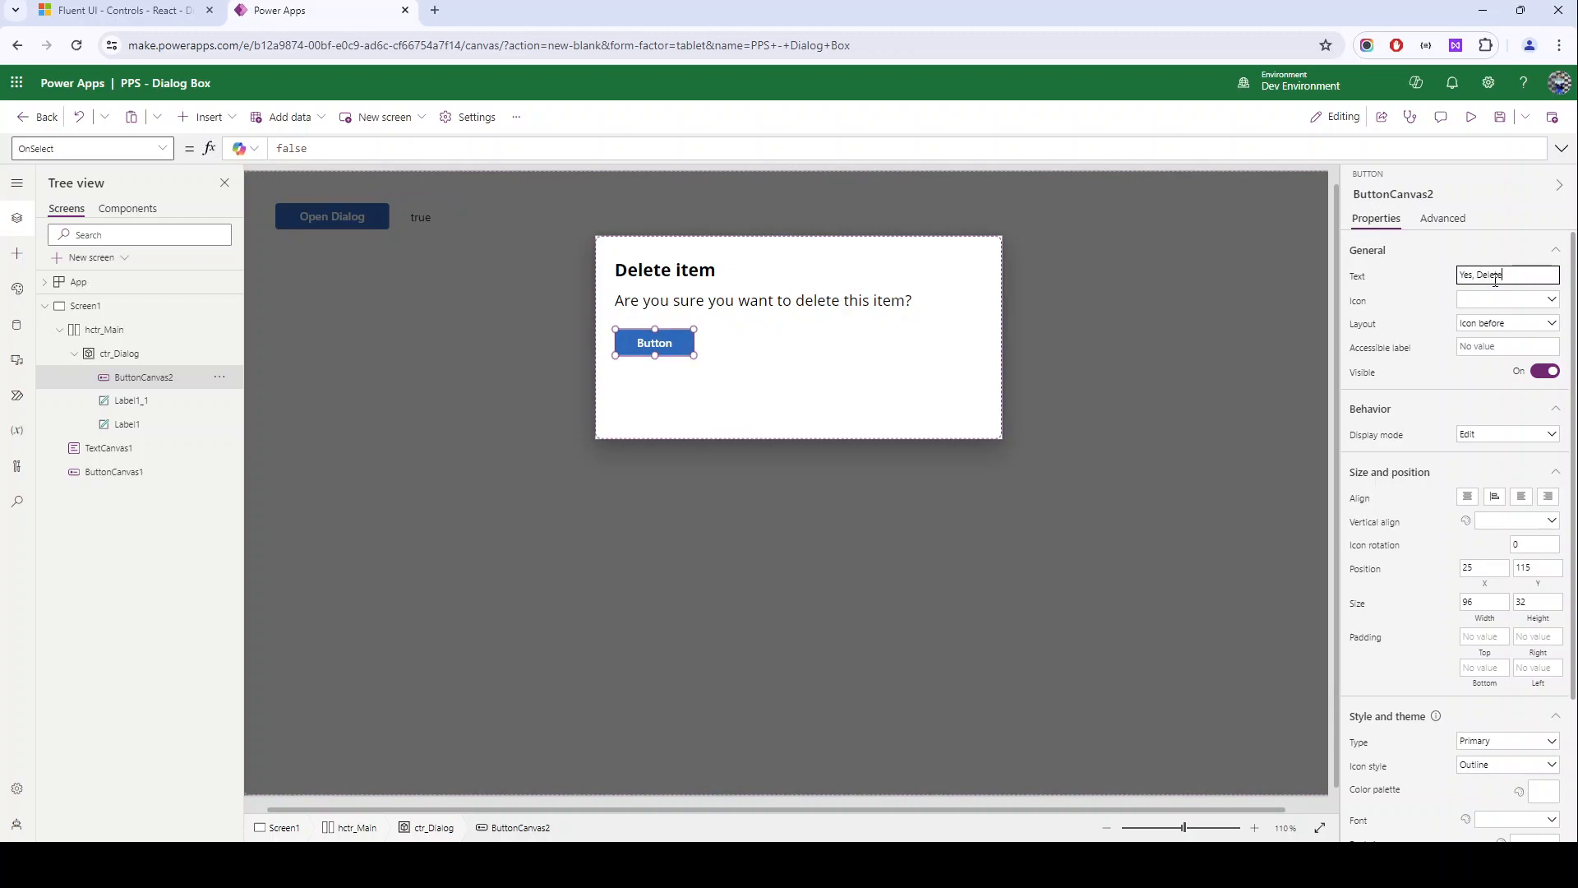
Step: Duplicate the "Yes, Delete" button, place the copy beside it on the same row, and set its text to "No, Cancel"
left_click(639, 340)
key("ctrl+c")
key("ctrl+v")
left_click_drag(699, 283, 805, 367)
triple_click(1521, 274)
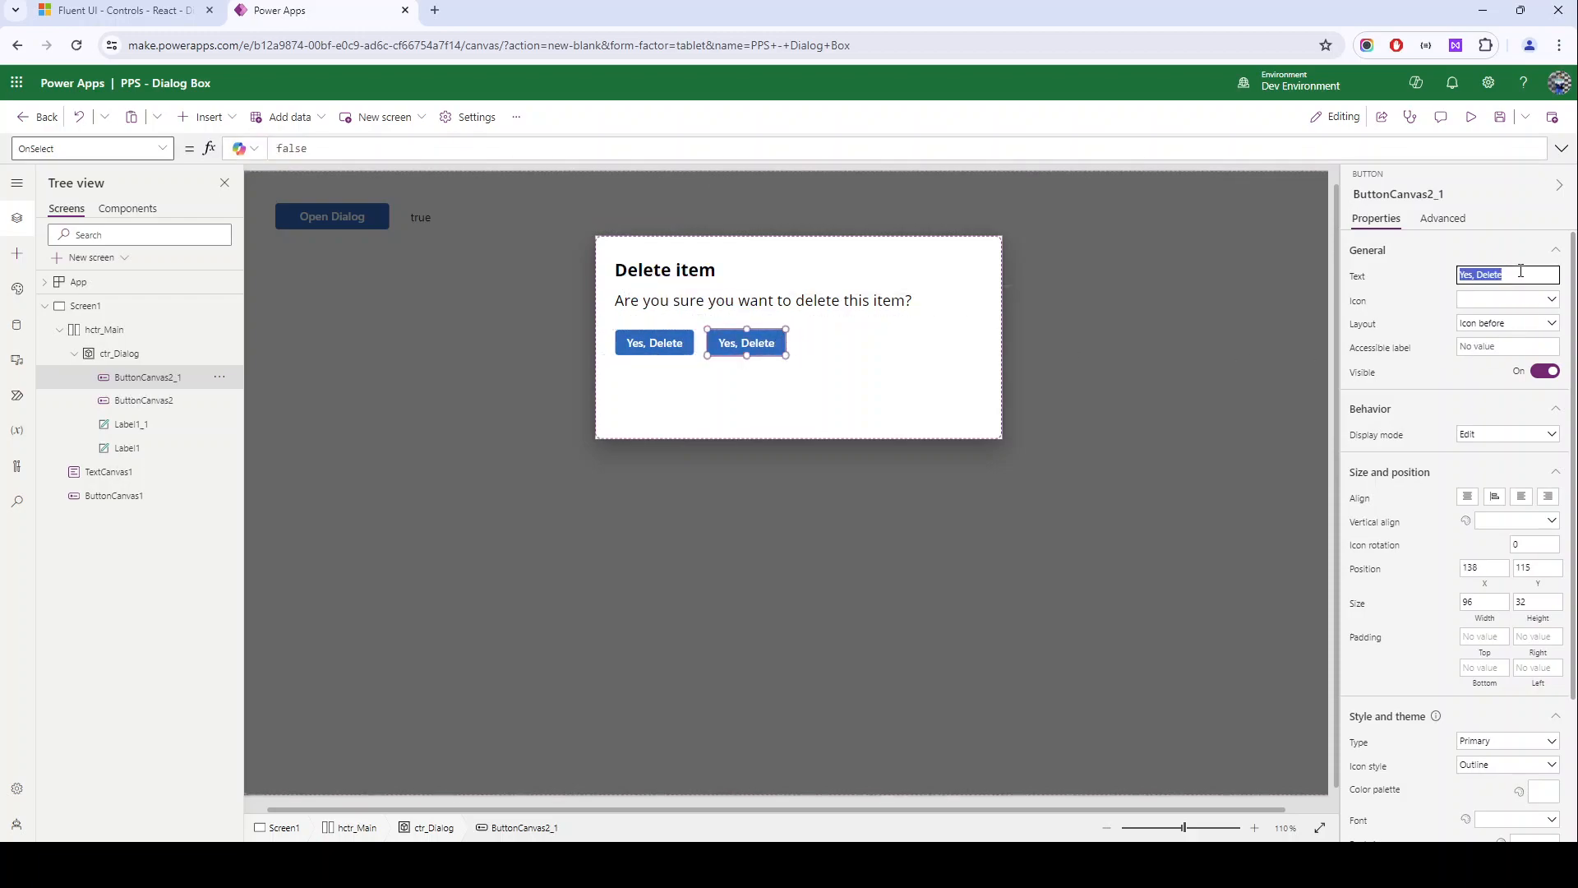
type("No, Cancel")
Step: Change the "No, Cancel" button's type to Secondary
left_click(629, 345)
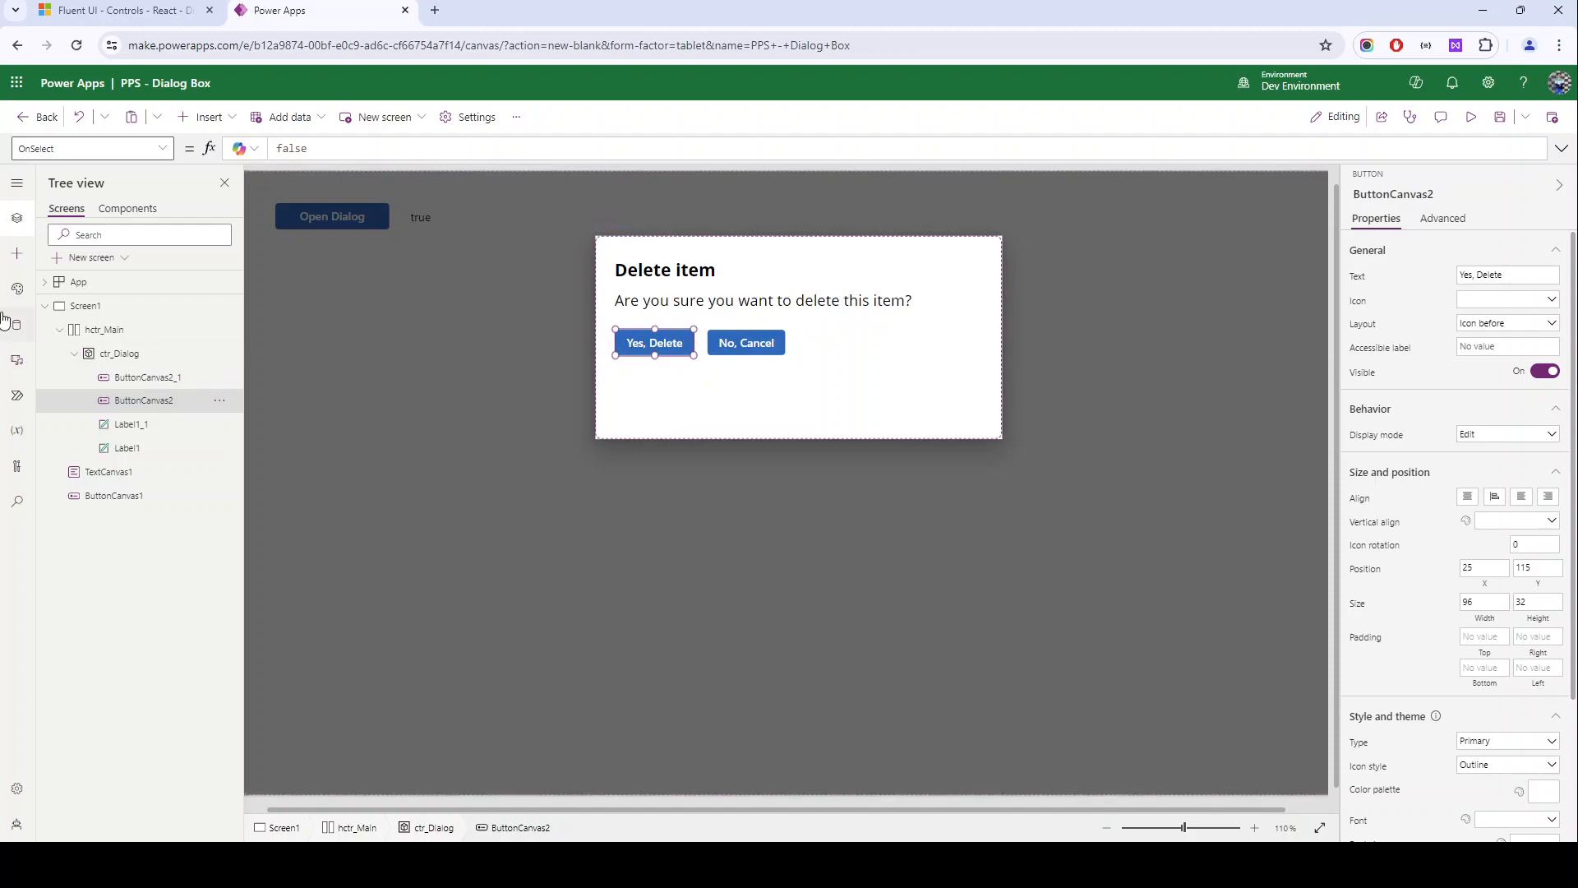
left_click(749, 345)
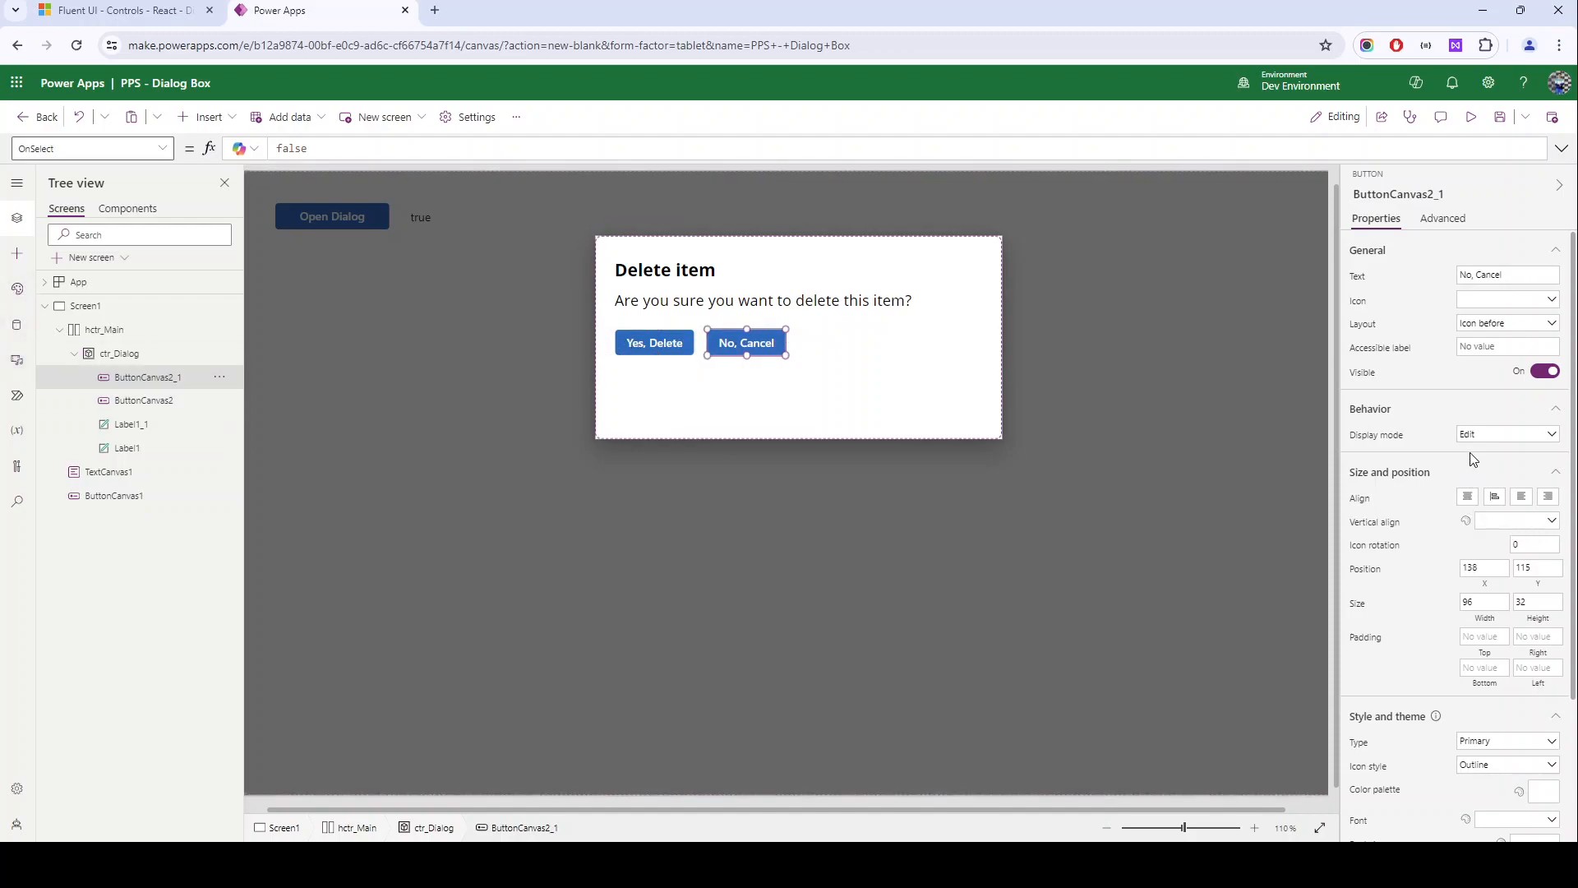
left_click(1498, 742)
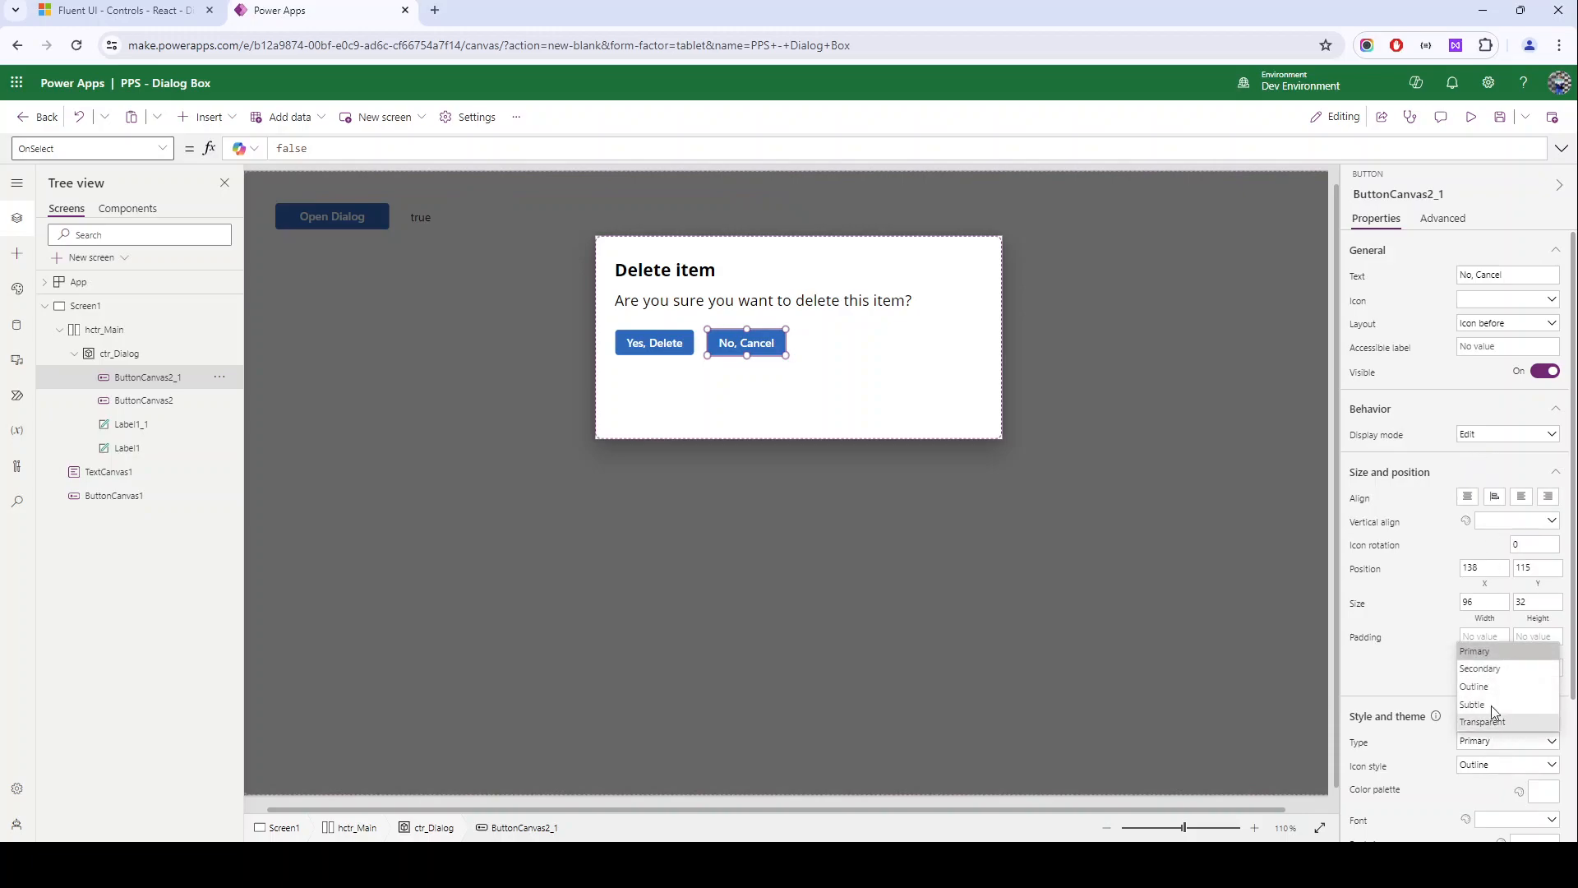
left_click(1481, 665)
left_click(738, 400)
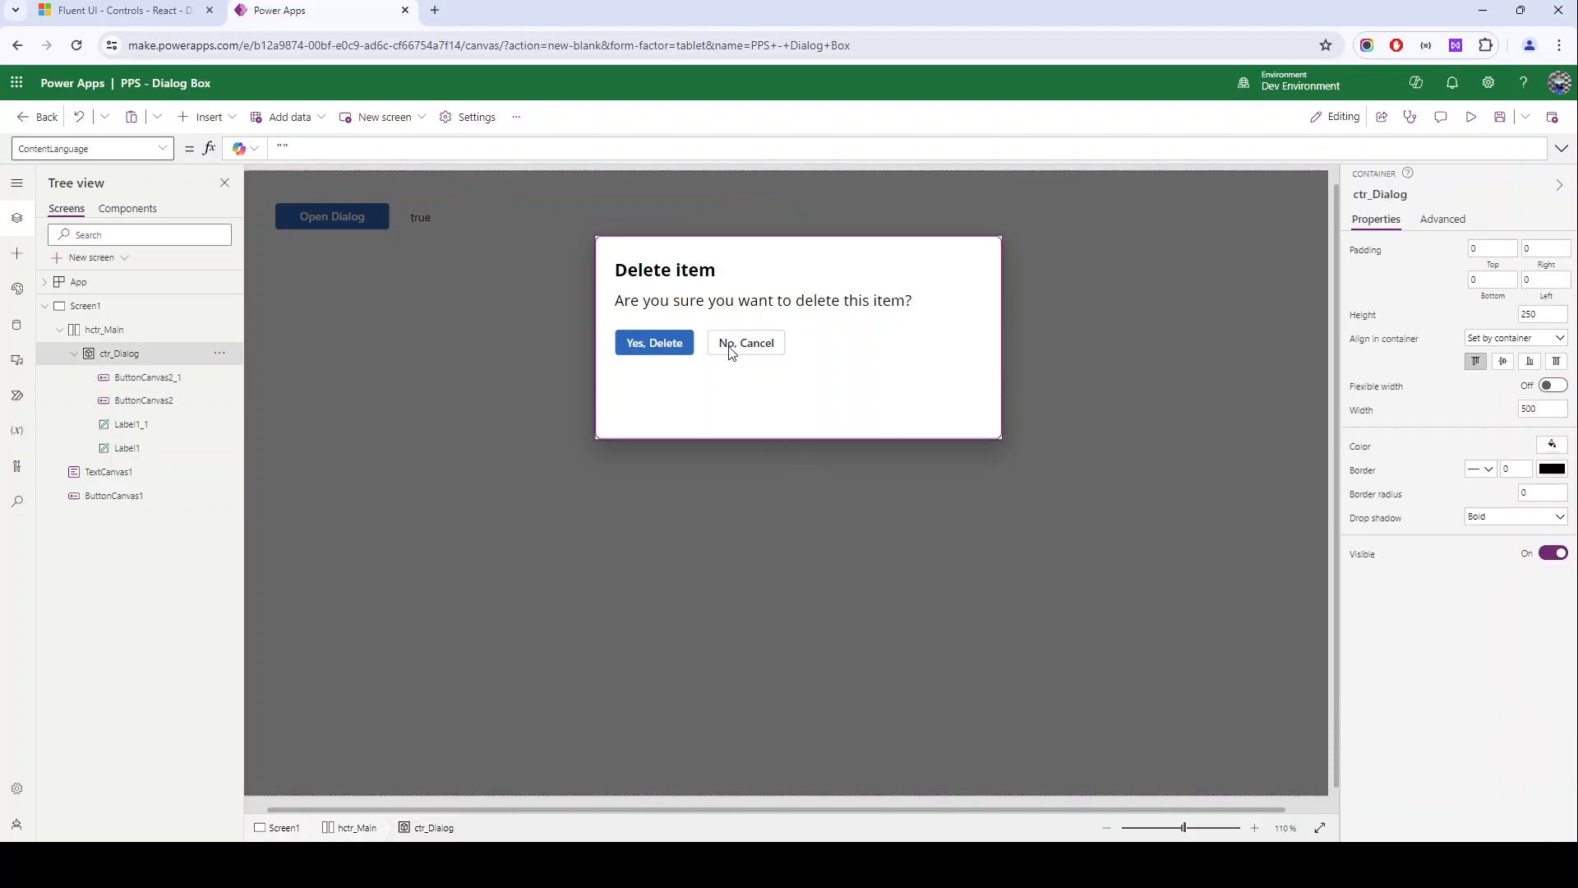
Step: Check the button placement in the Fluent UI example dialog, and move both buttons together to the lower-right corner of ctr_Dialog
left_click(123, 11)
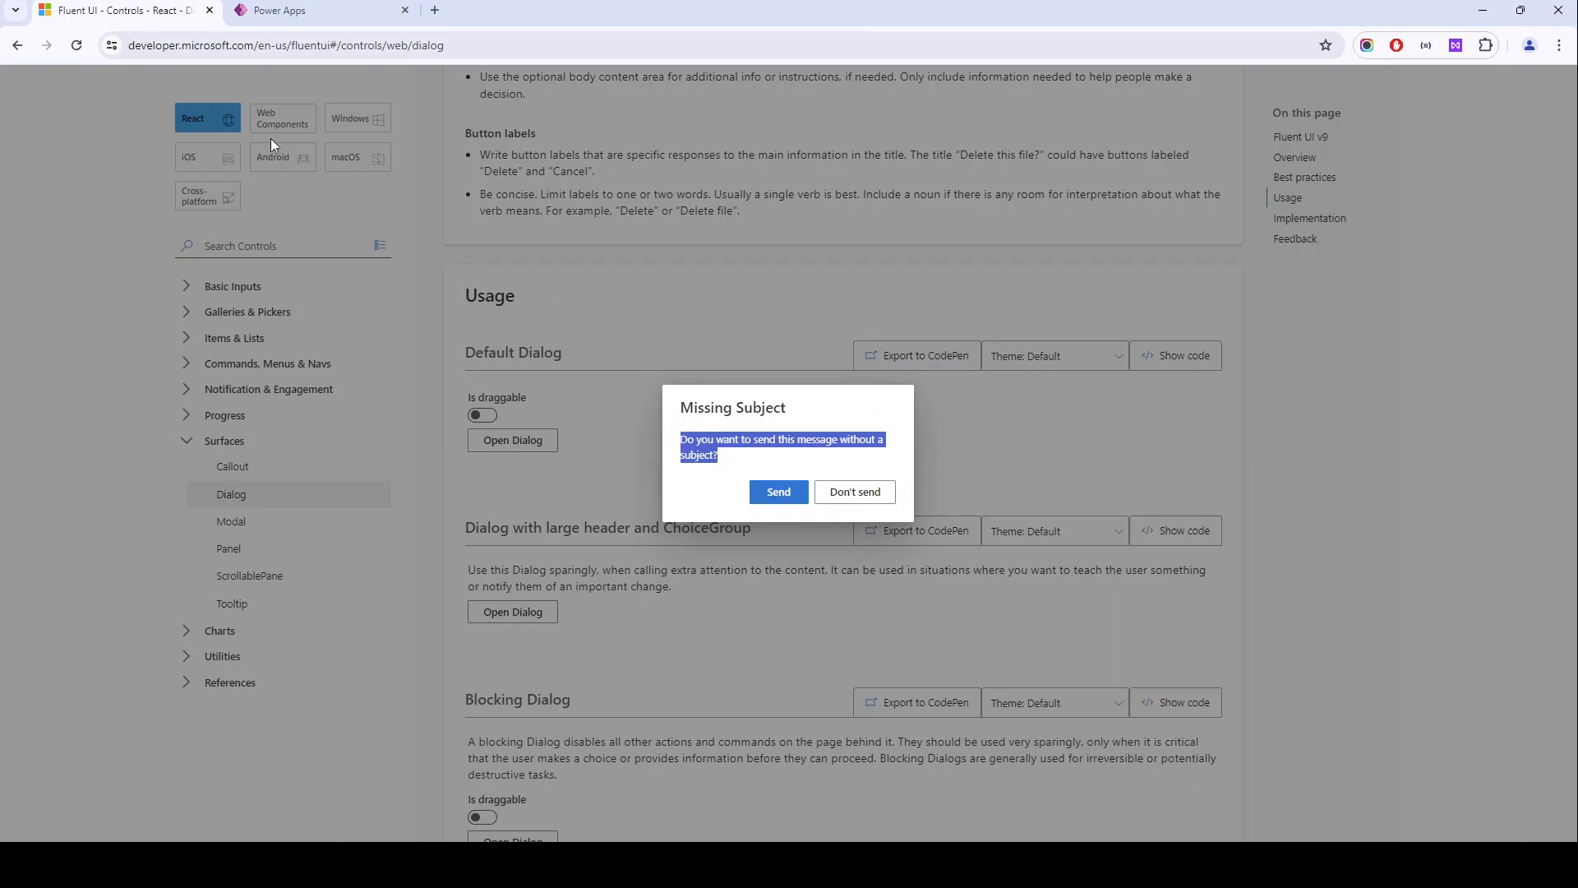
left_click(276, 11)
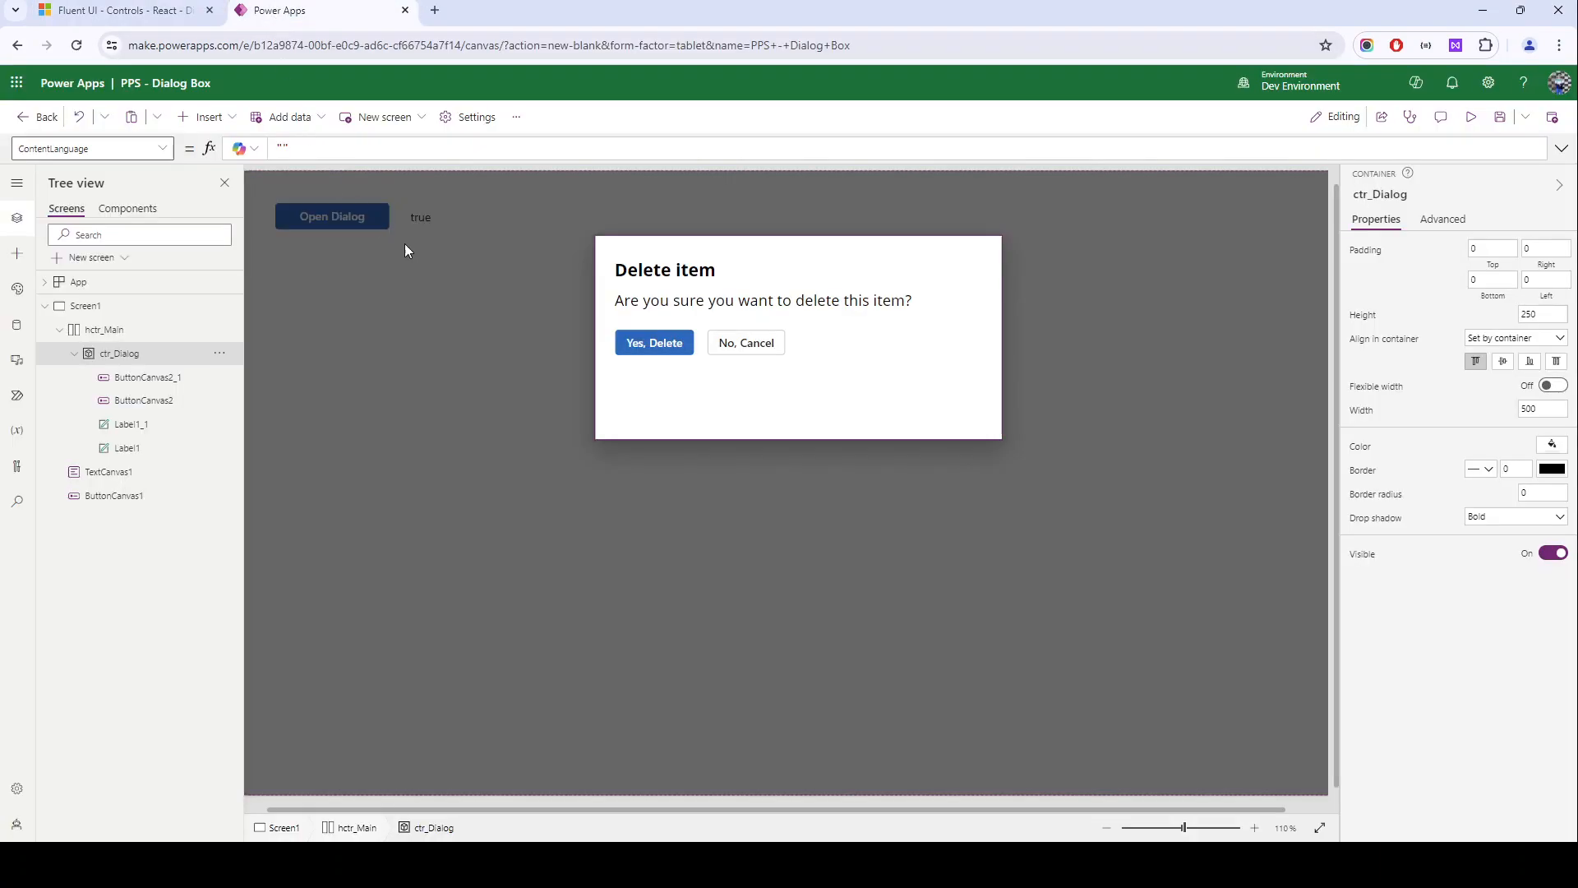
left_click(734, 349)
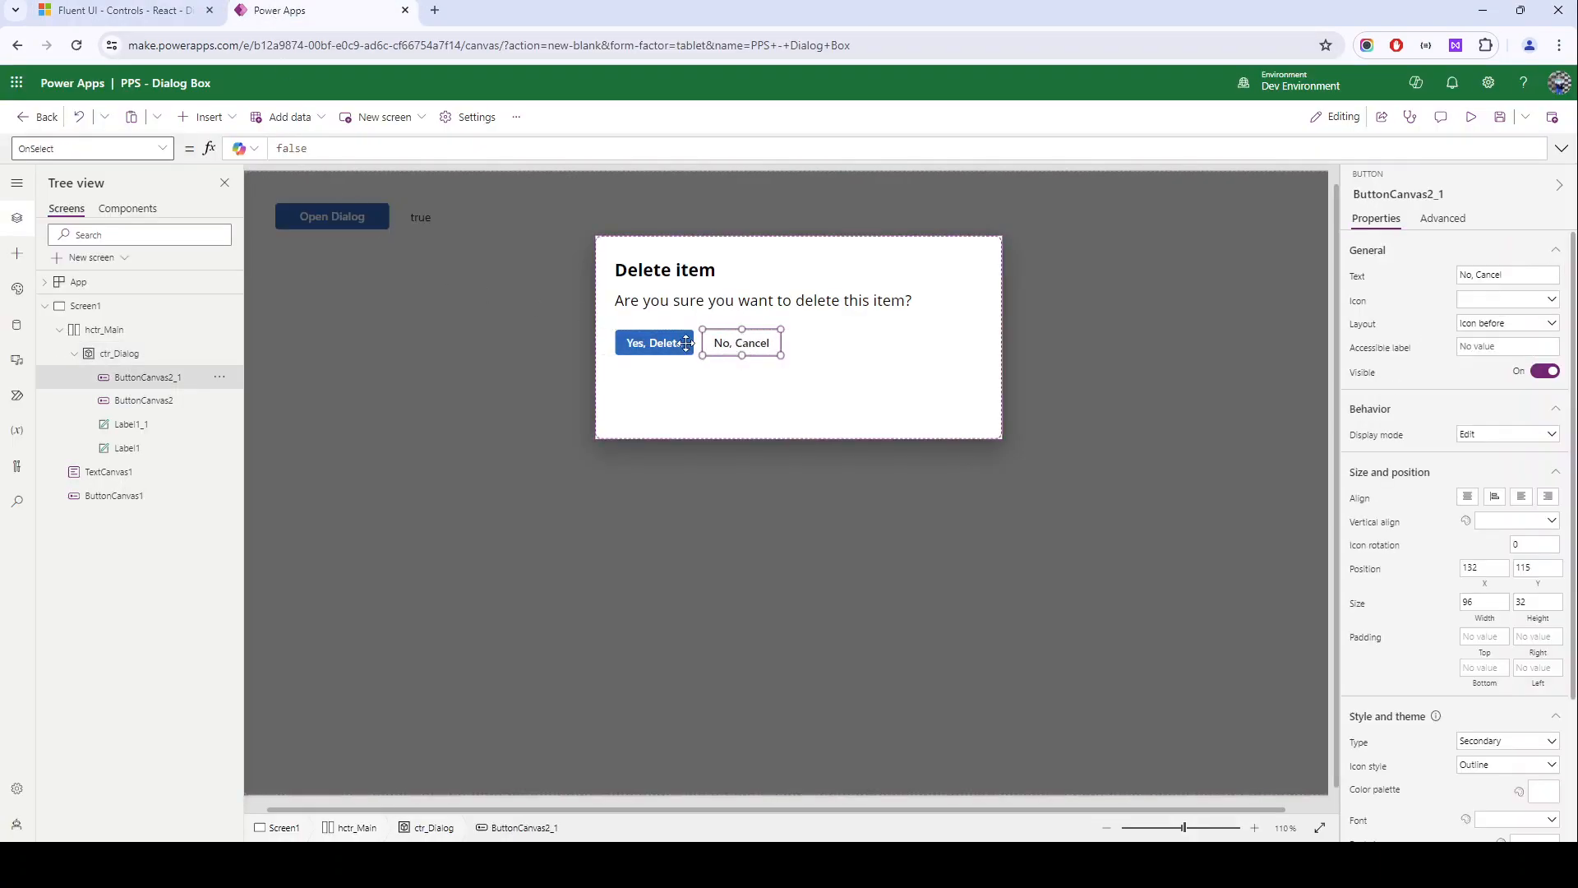
left_click(689, 345, "shift")
left_click_drag(733, 345, 932, 403)
left_click(933, 378)
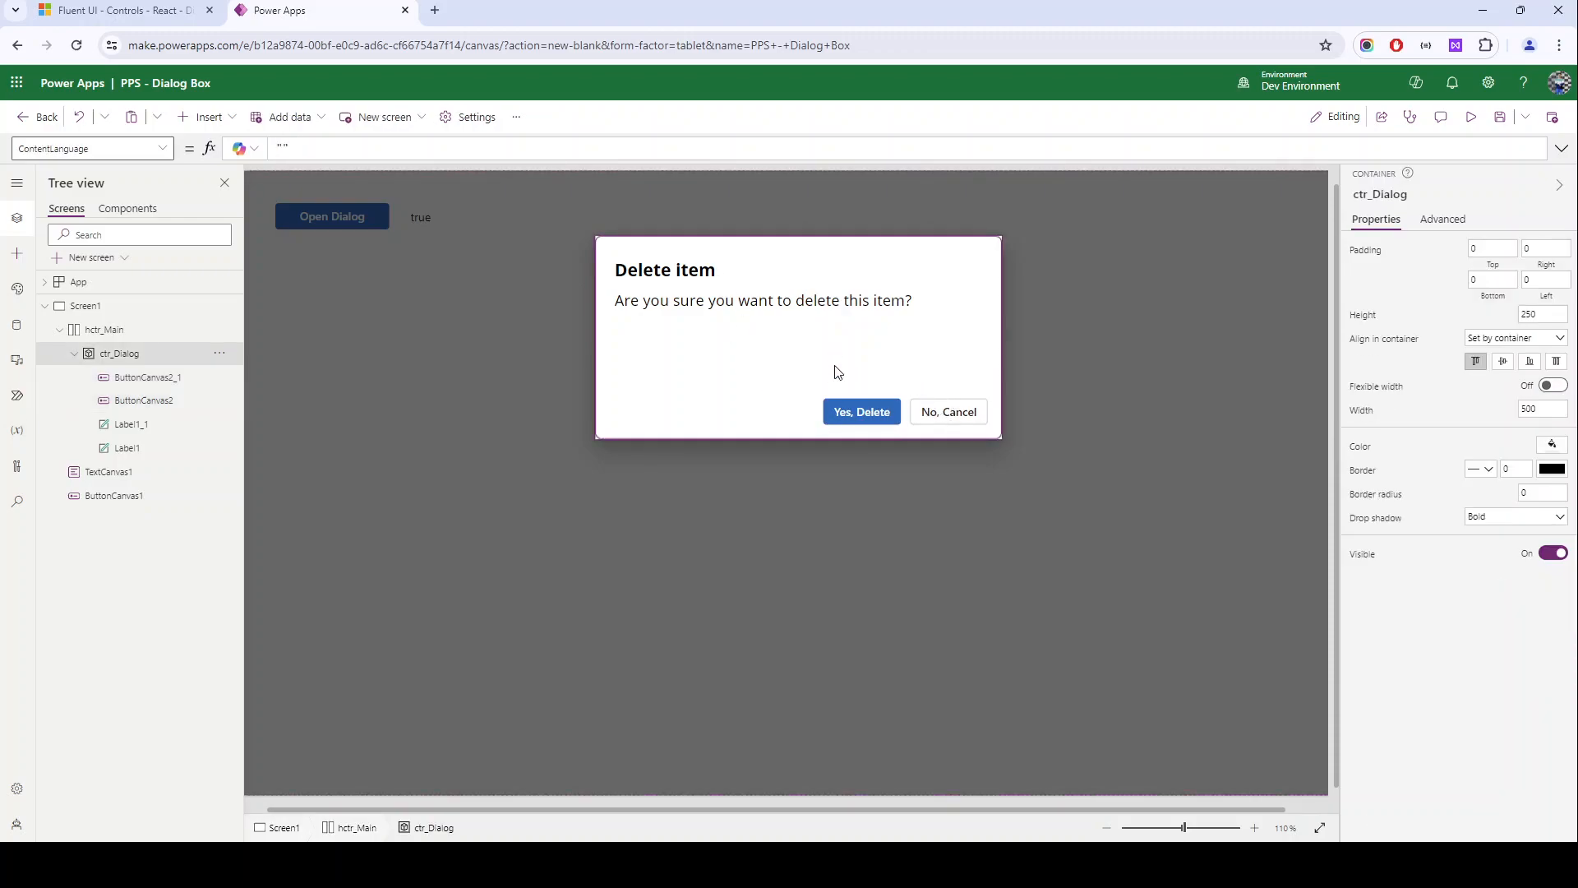
Step: Set ctr_Dialog's height to 200 and the Y position of both dialog buttons to Parent.Height-Self.Height-24
left_click(1554, 315)
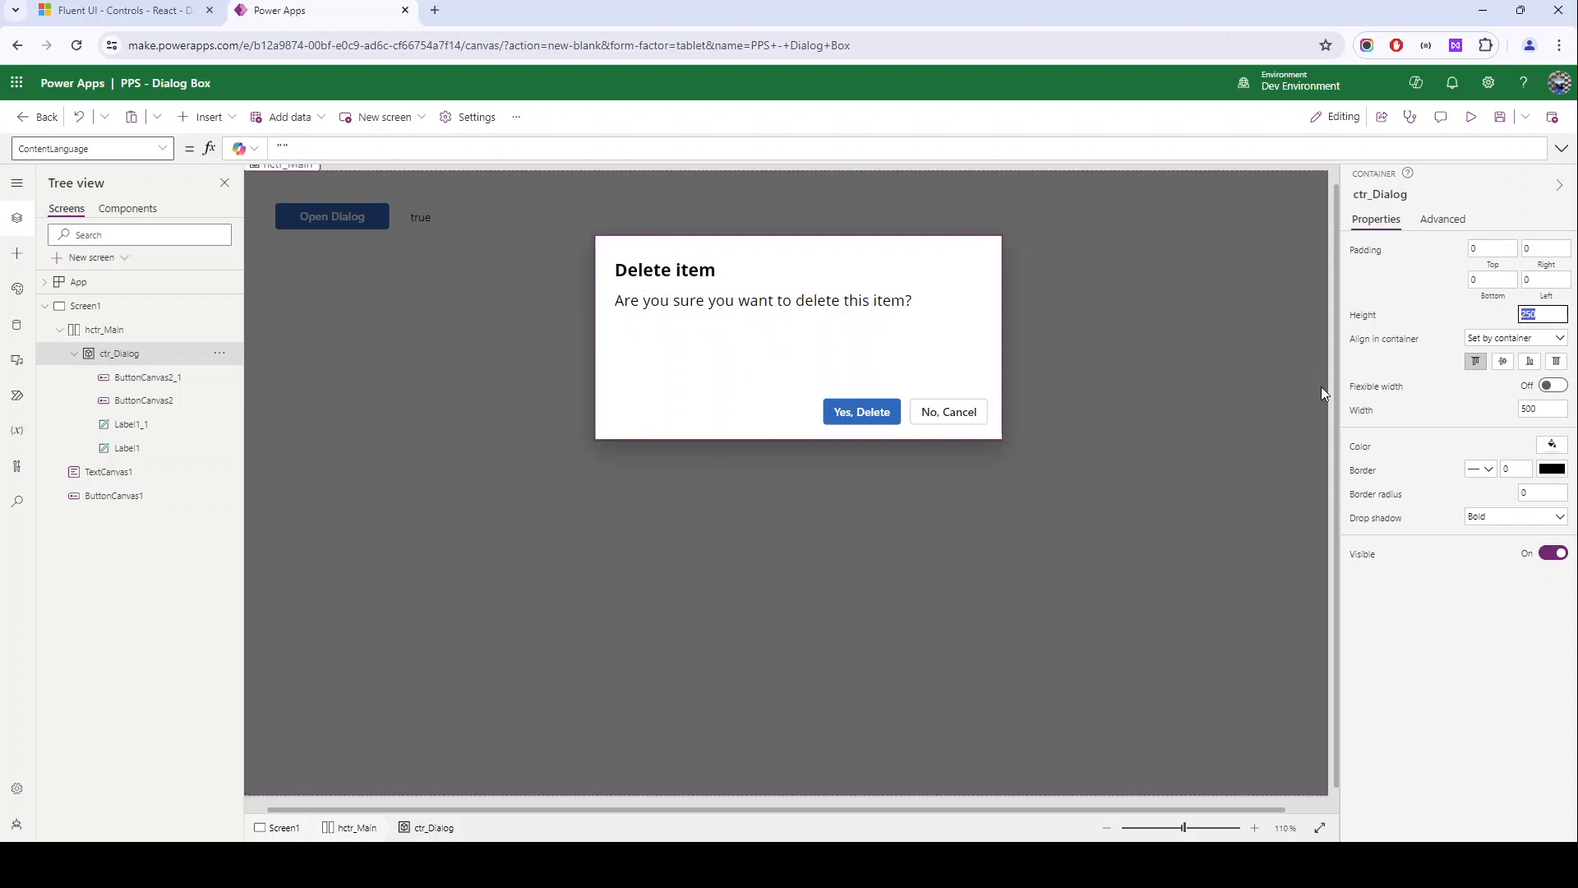
type("200")
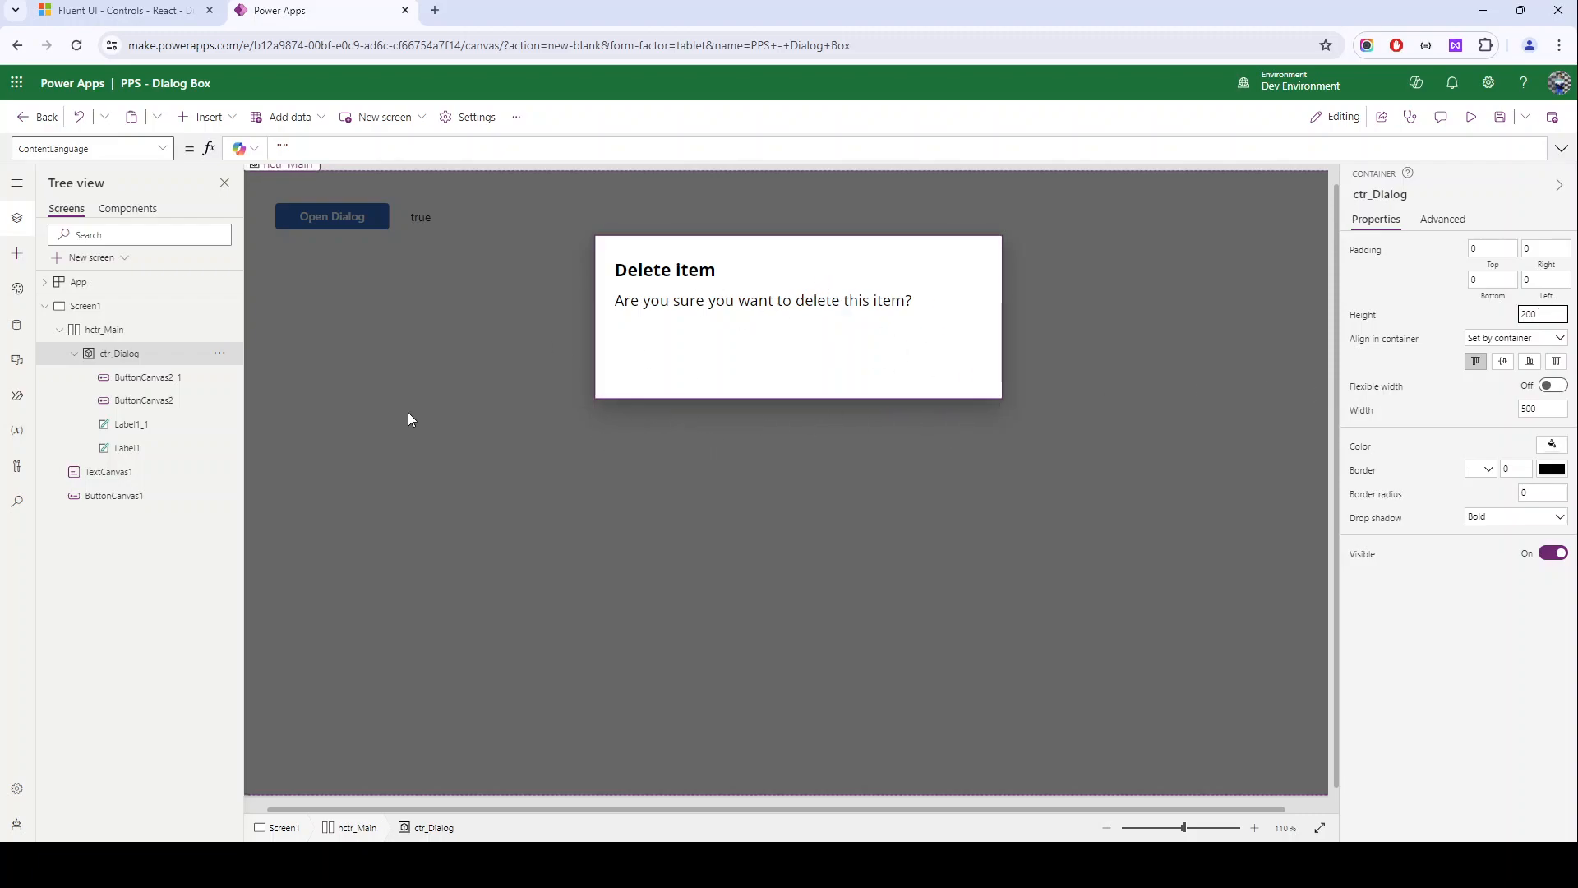
left_click(138, 403)
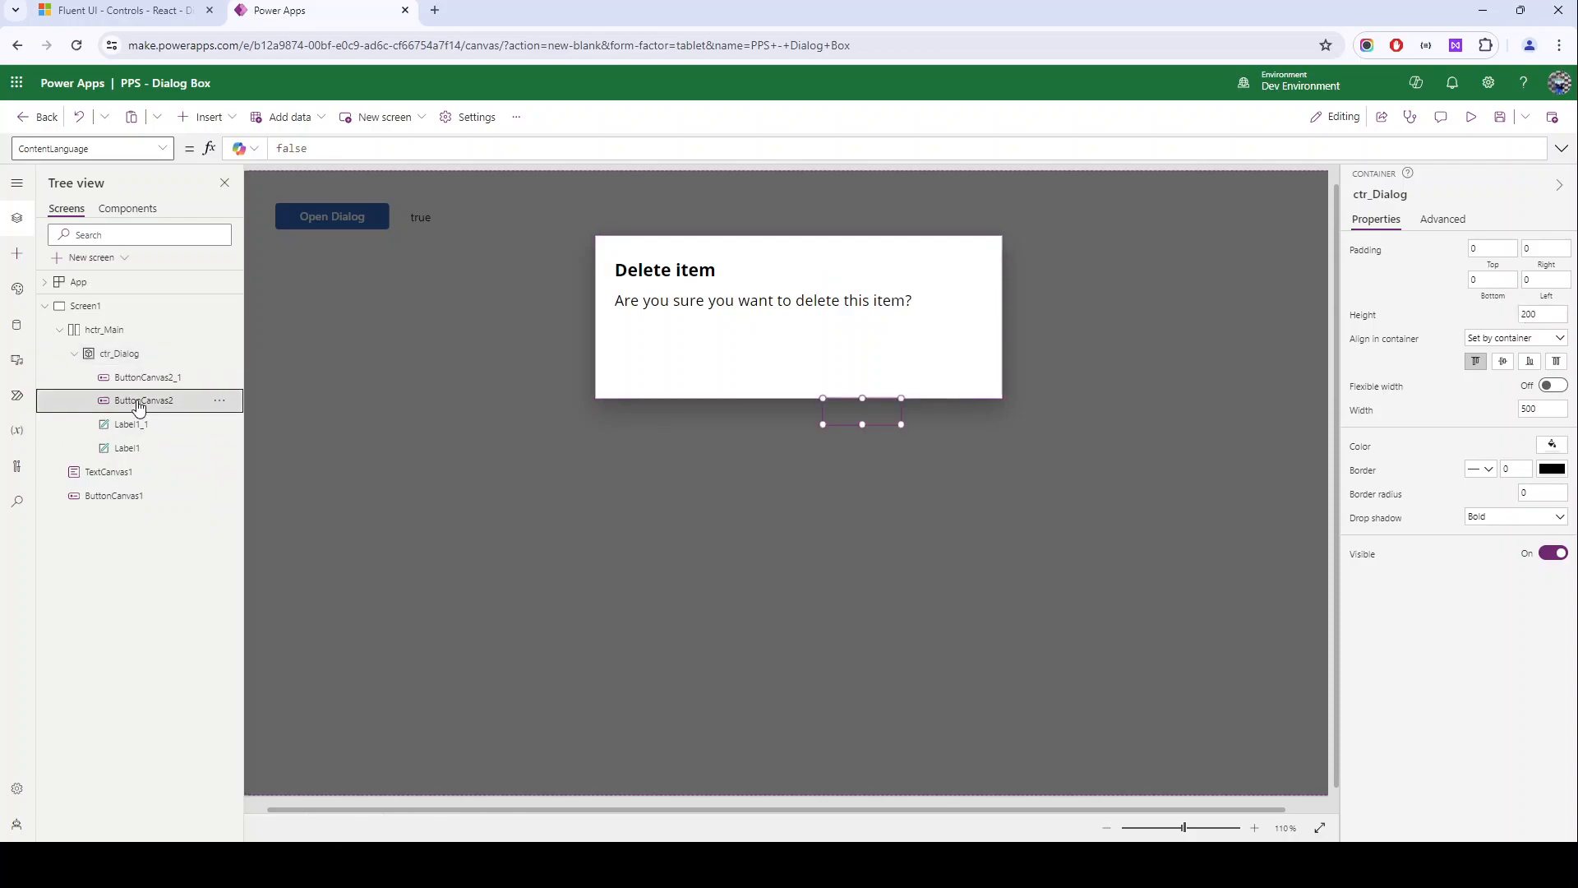
left_click(139, 378, "ctrl")
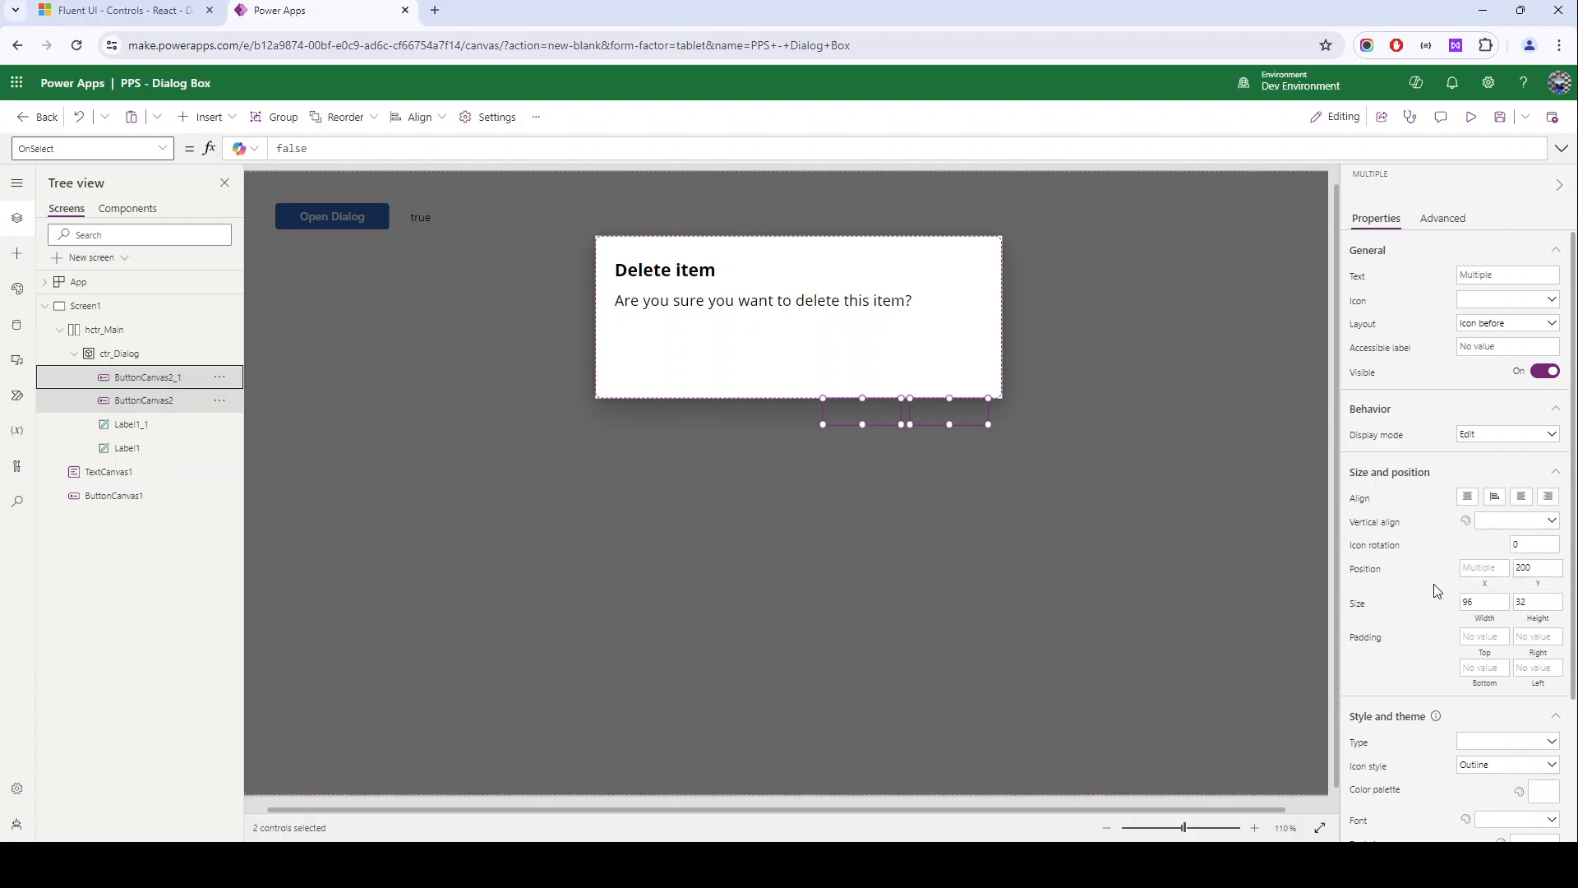
left_click(1535, 589)
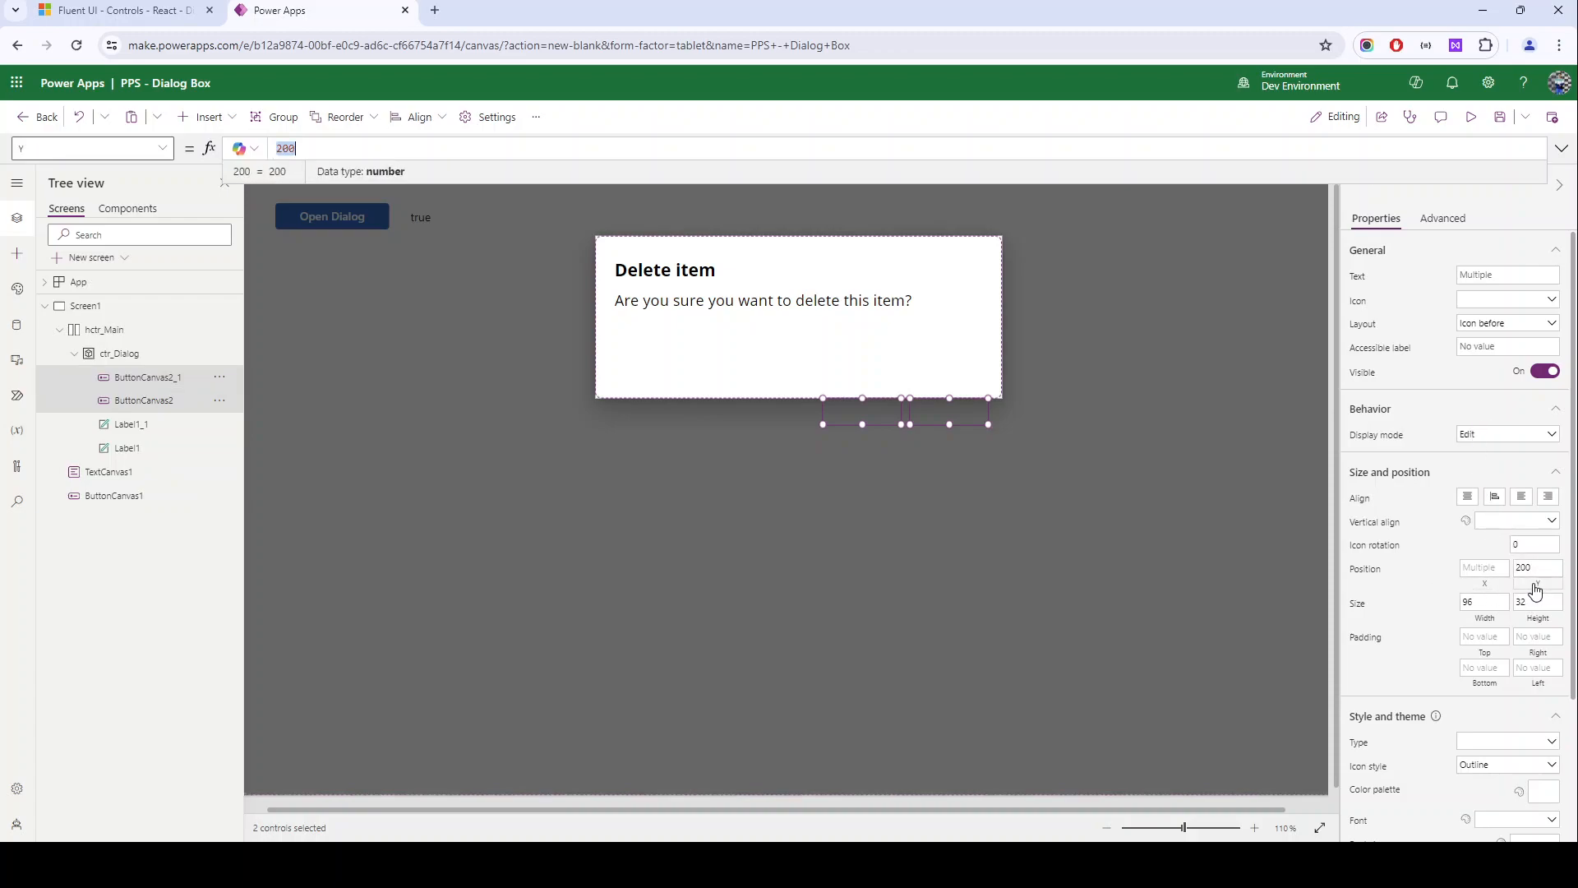
type("Parent.")
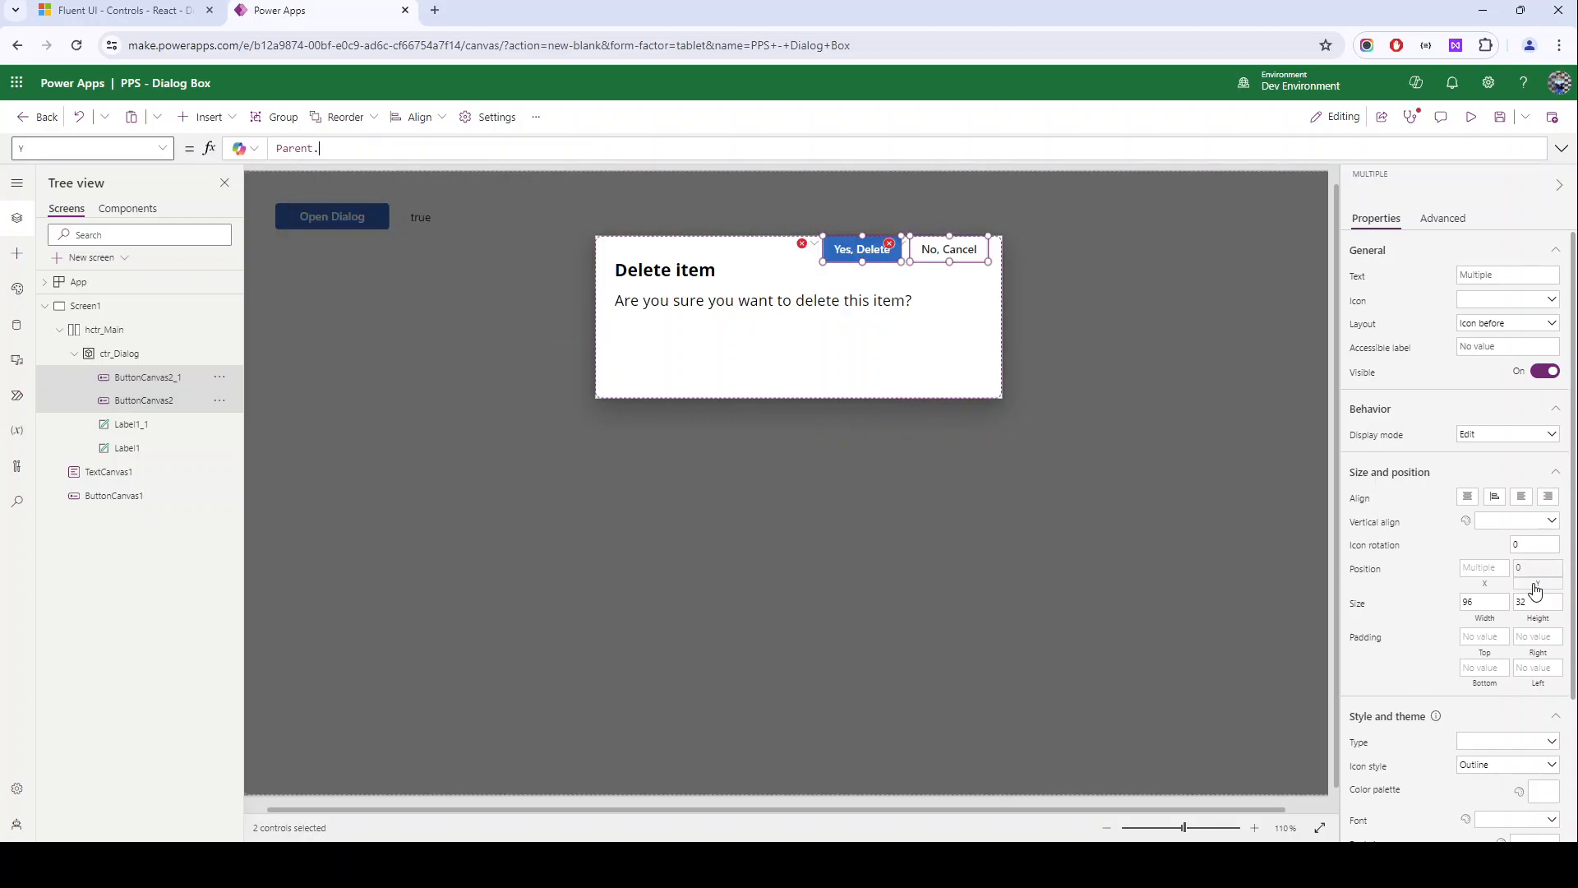
type("YHeight-Self.h")
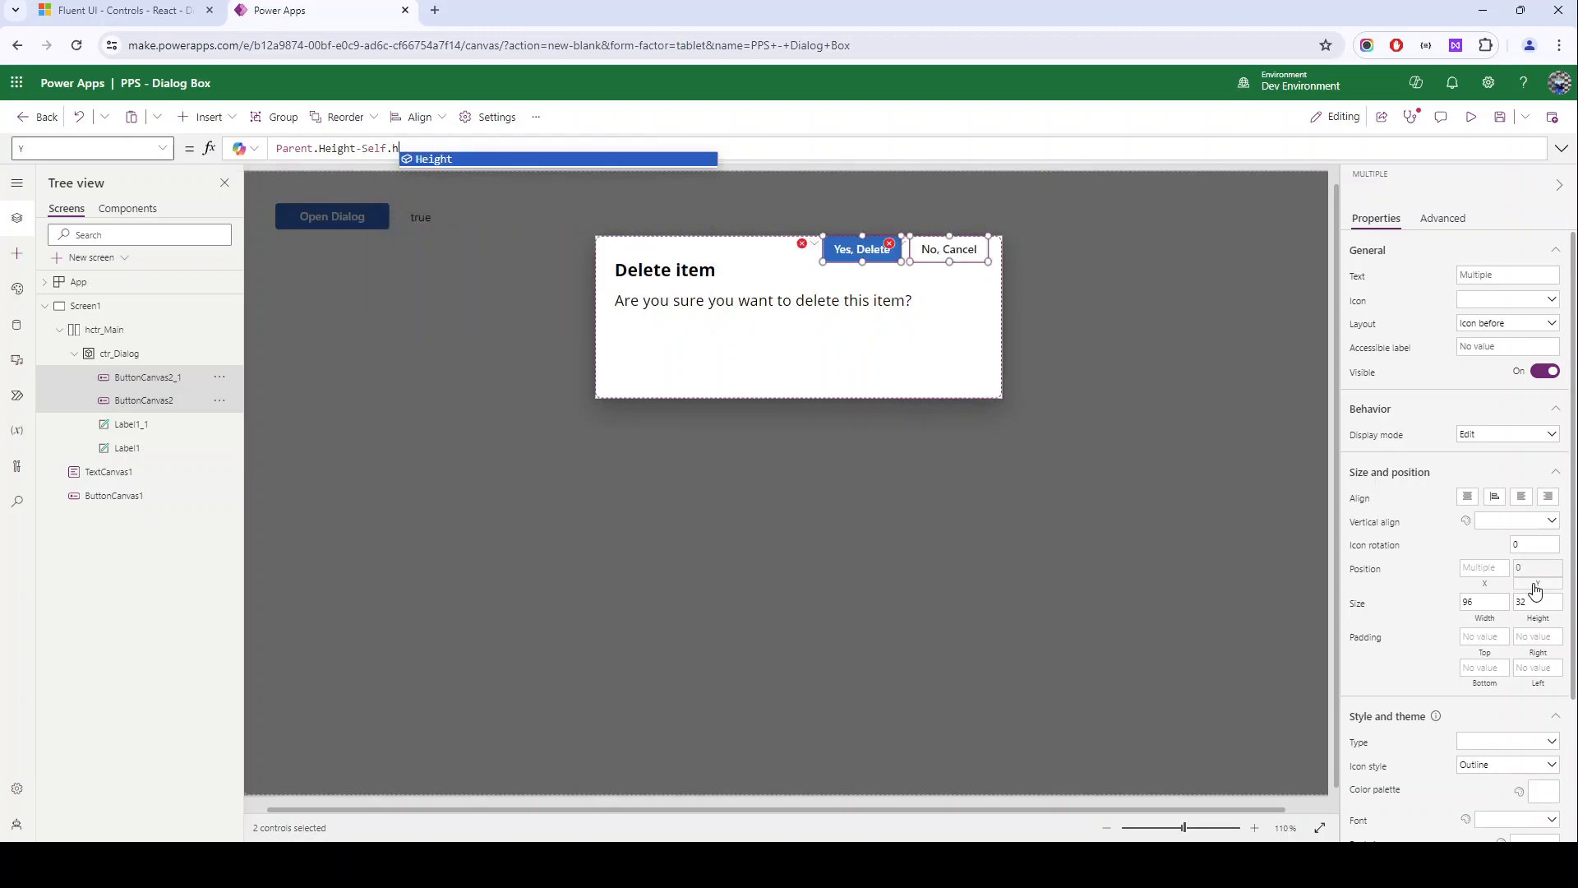
key("Tab")
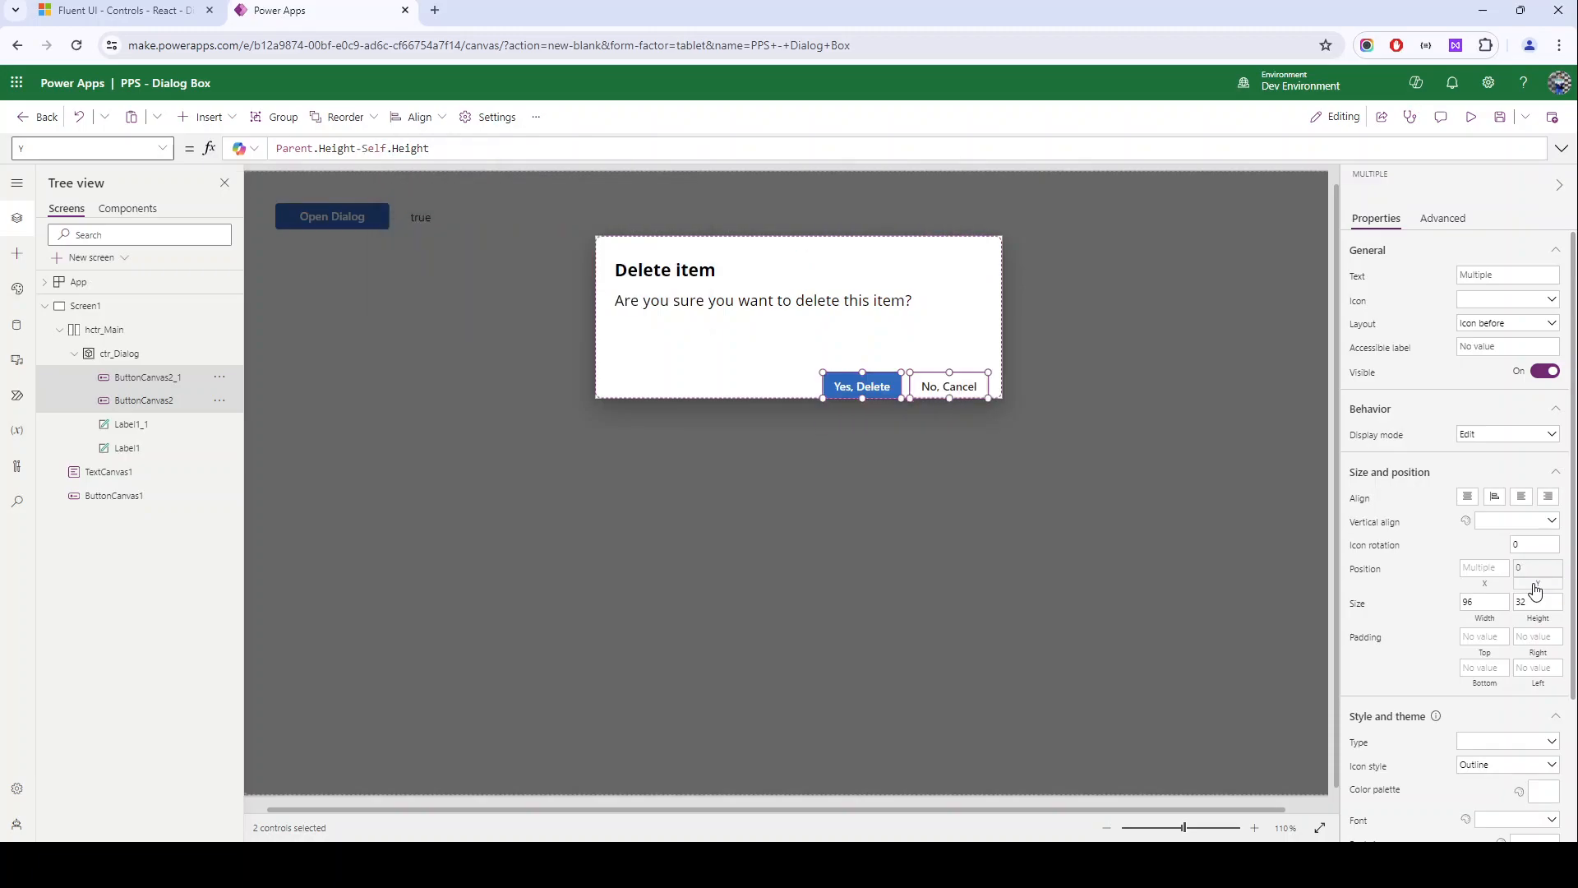
type("-24")
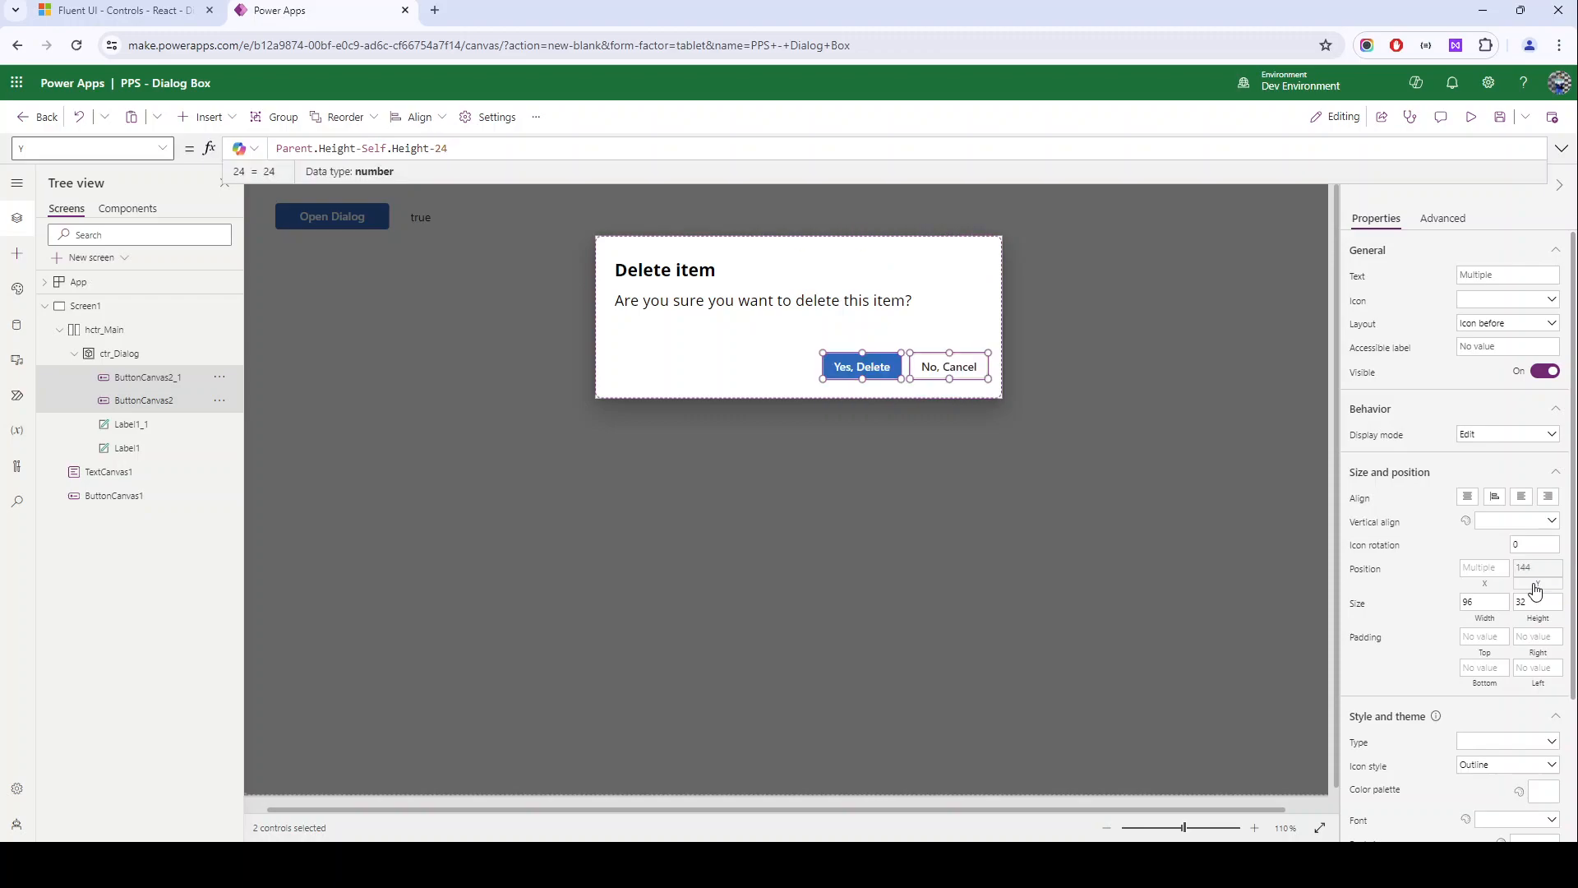
left_click(785, 370)
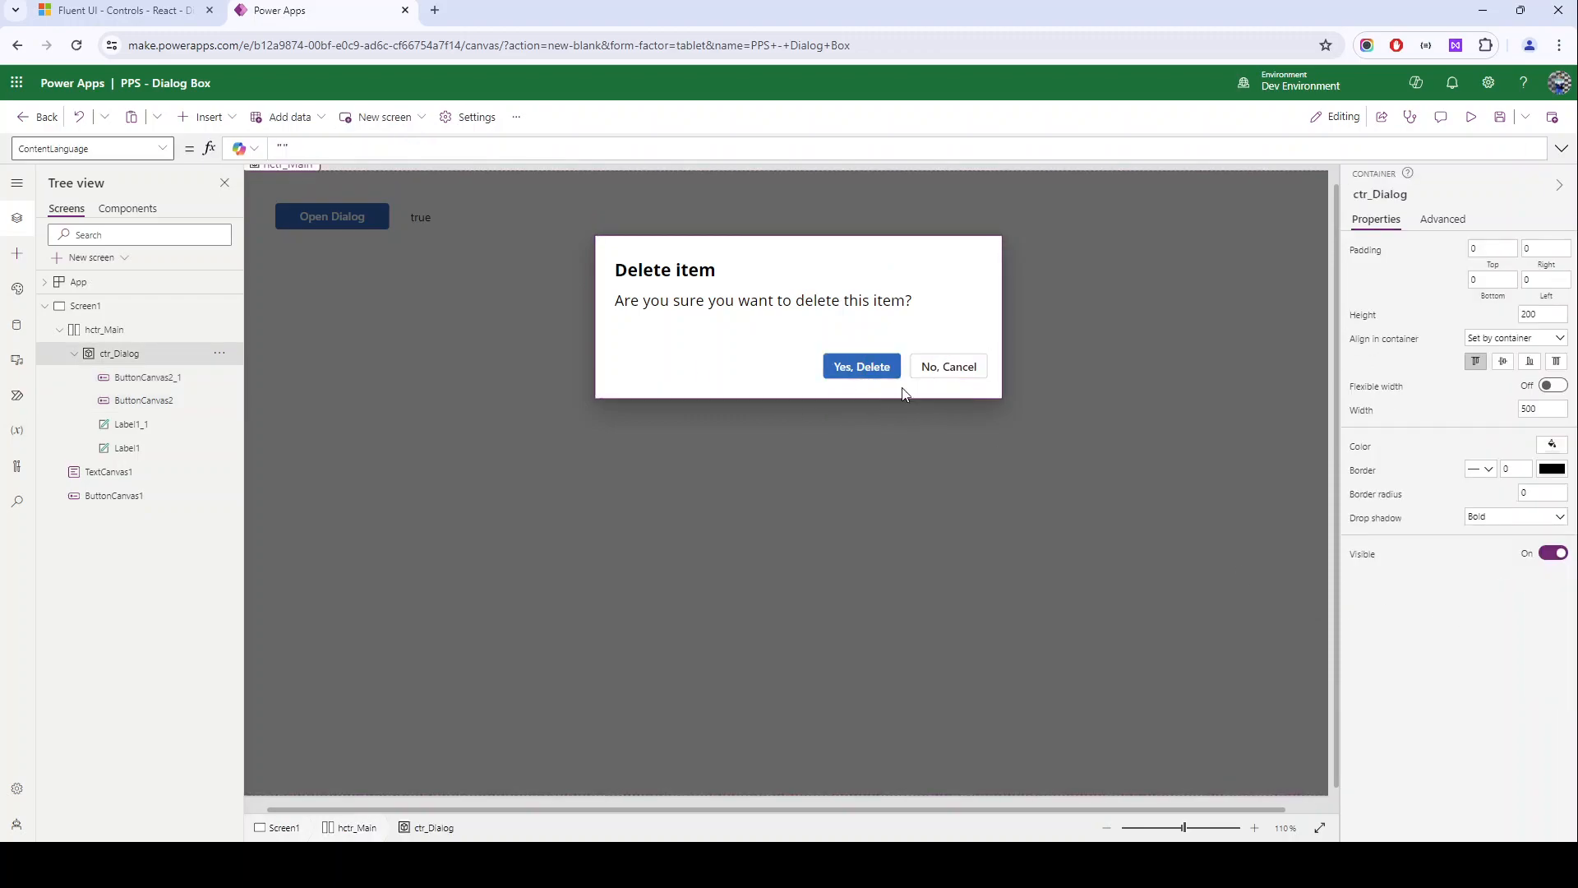
Step: Test the buttons' anchoring with ctr_Dialog at height 625, and set its height back to 200
left_click(1559, 315)
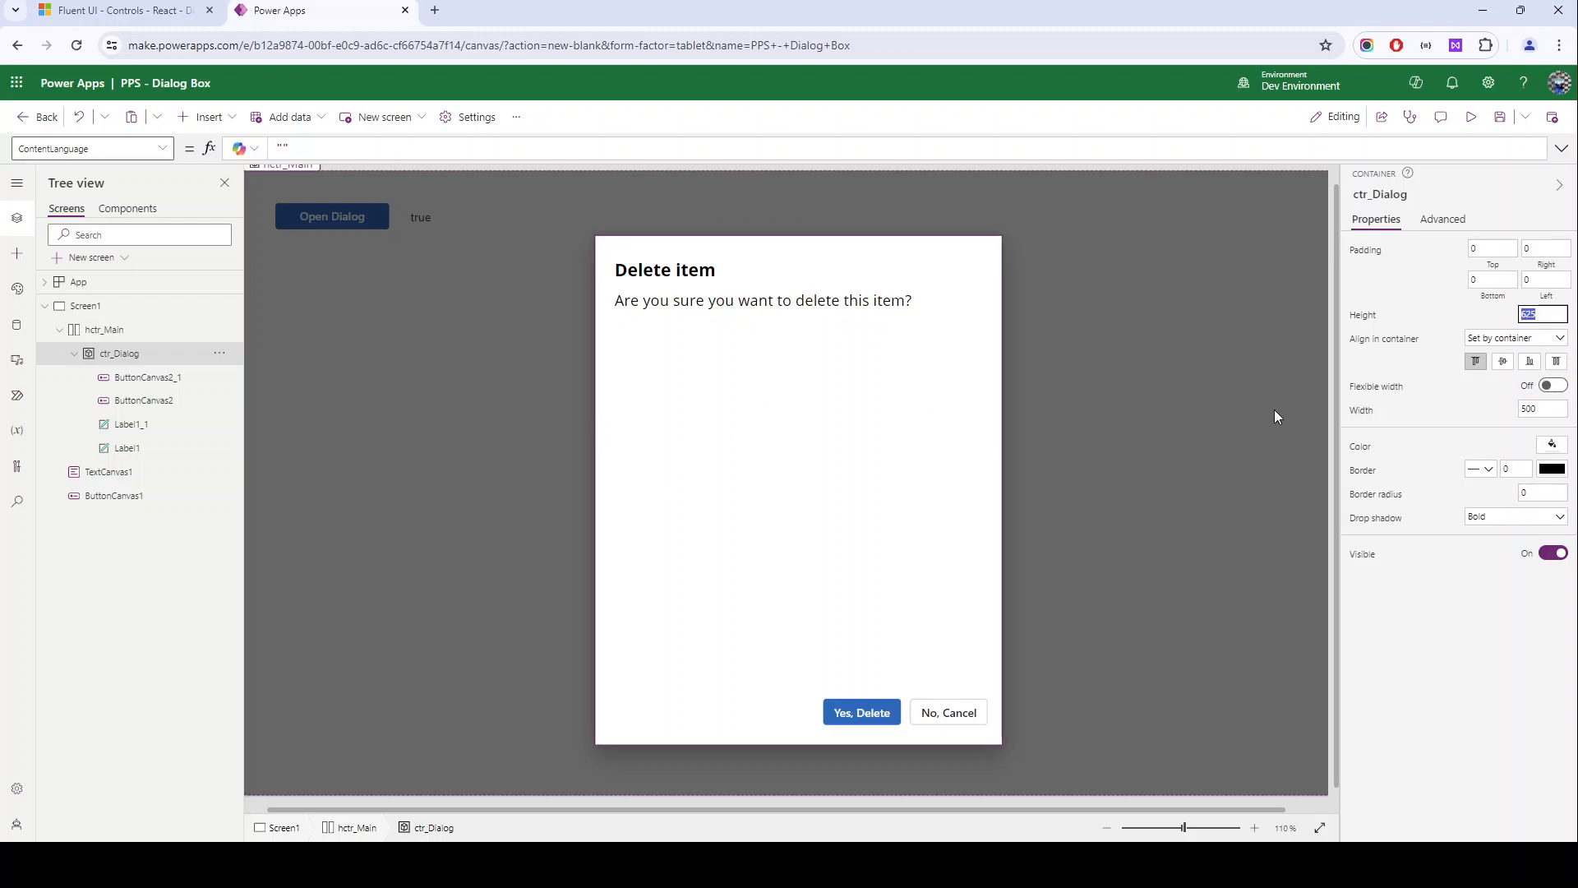
type("00")
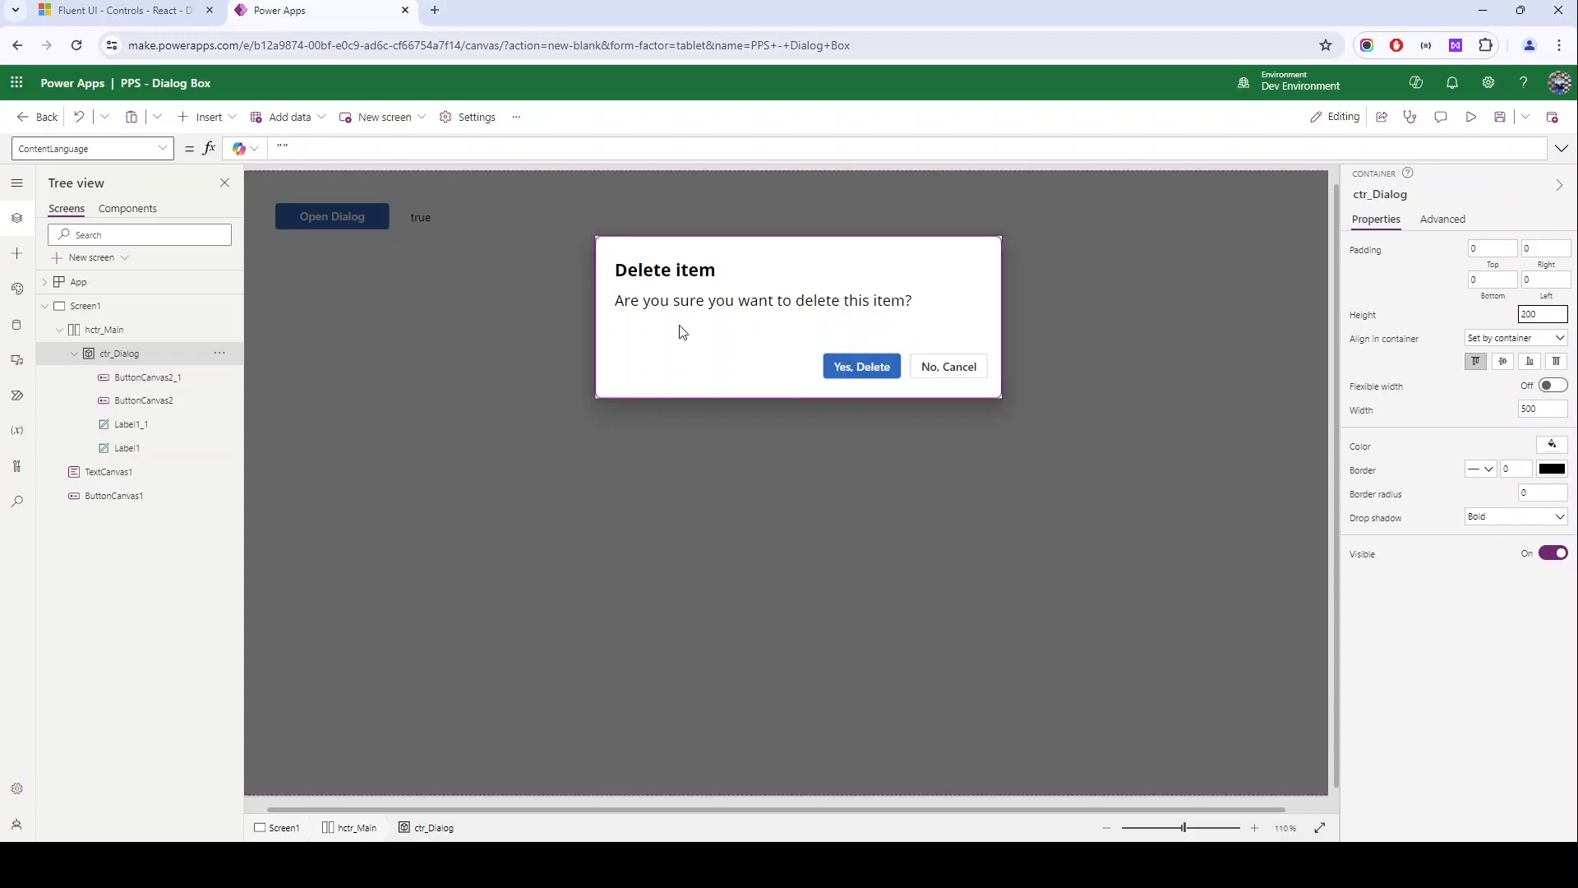
Step: Examine the shared properties of the title and message labels and the position settings of each dialog button
left_click(677, 283)
left_click(674, 310, "shift")
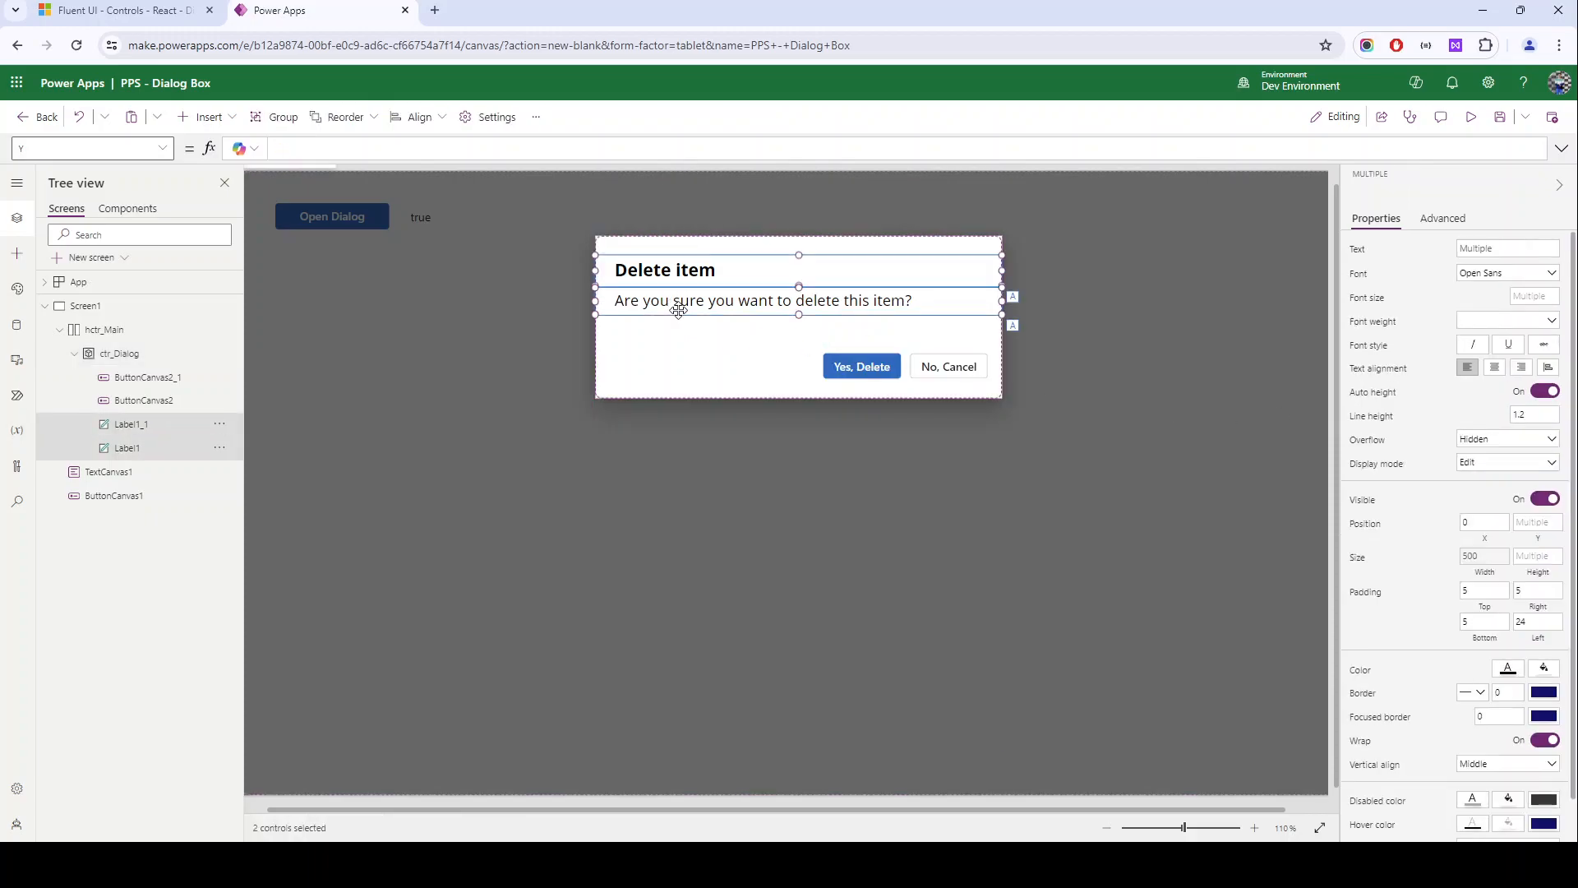
left_click(662, 278)
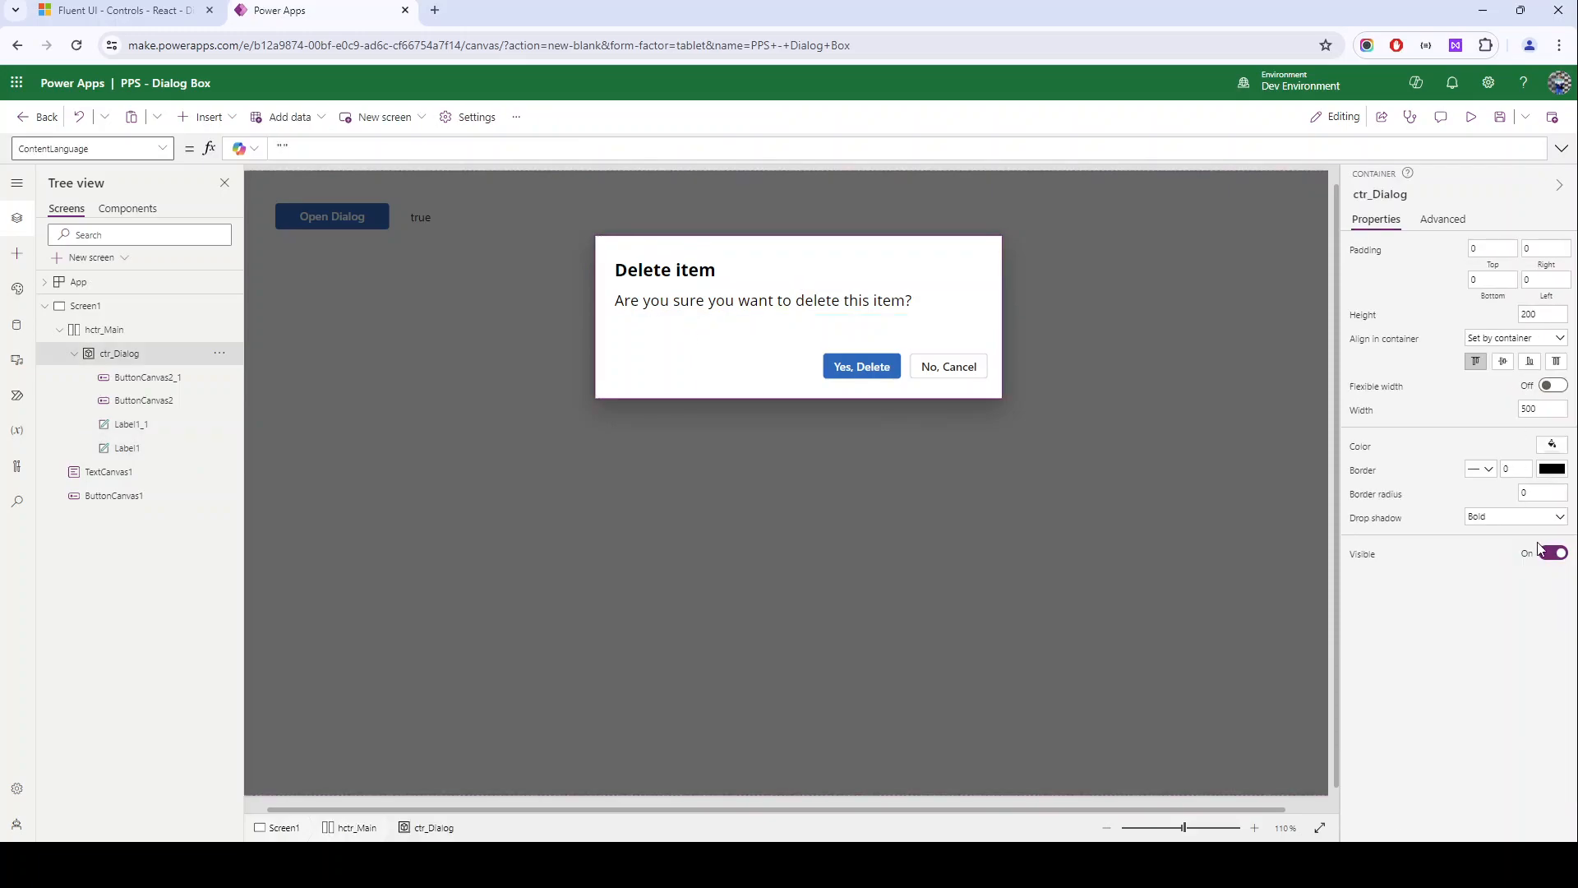
left_click(661, 278)
left_click(669, 301, "shift")
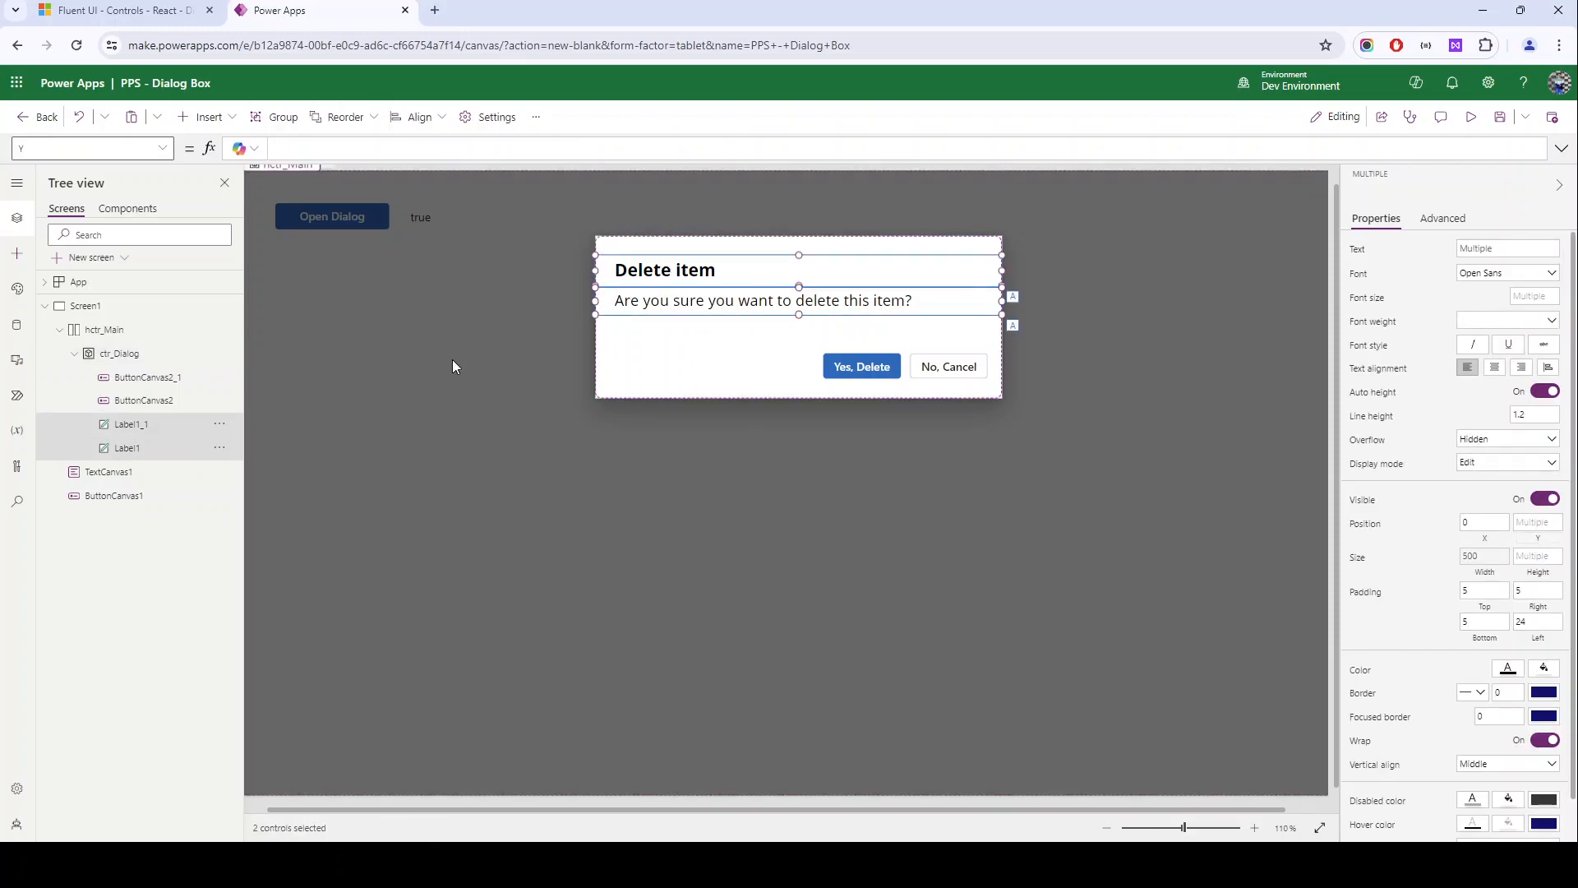
left_click(622, 274)
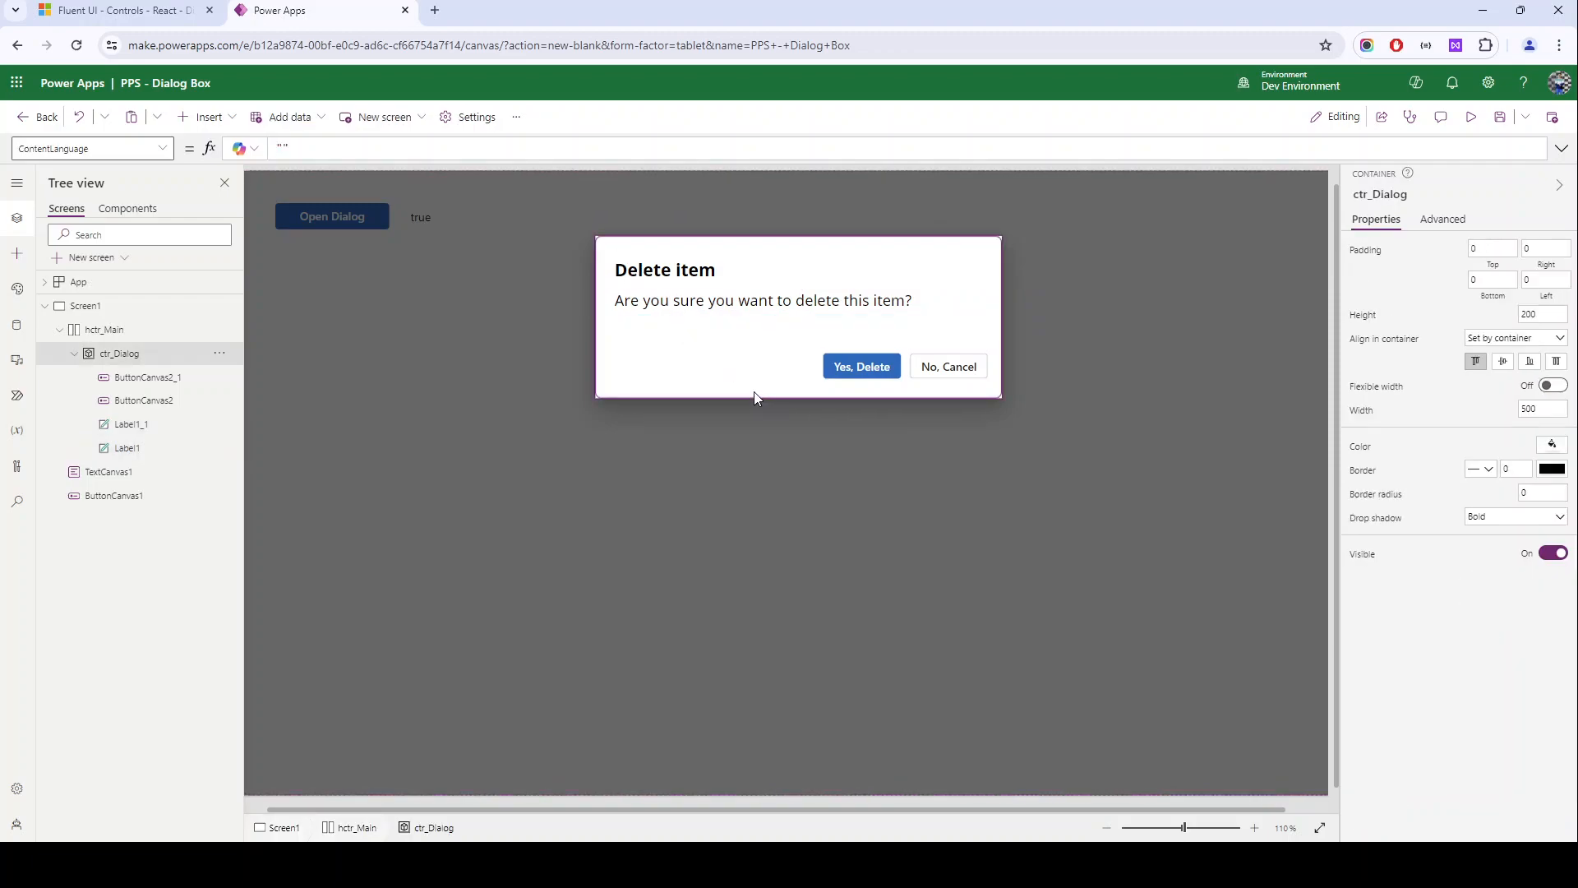
scroll(753, 392, "down", 1)
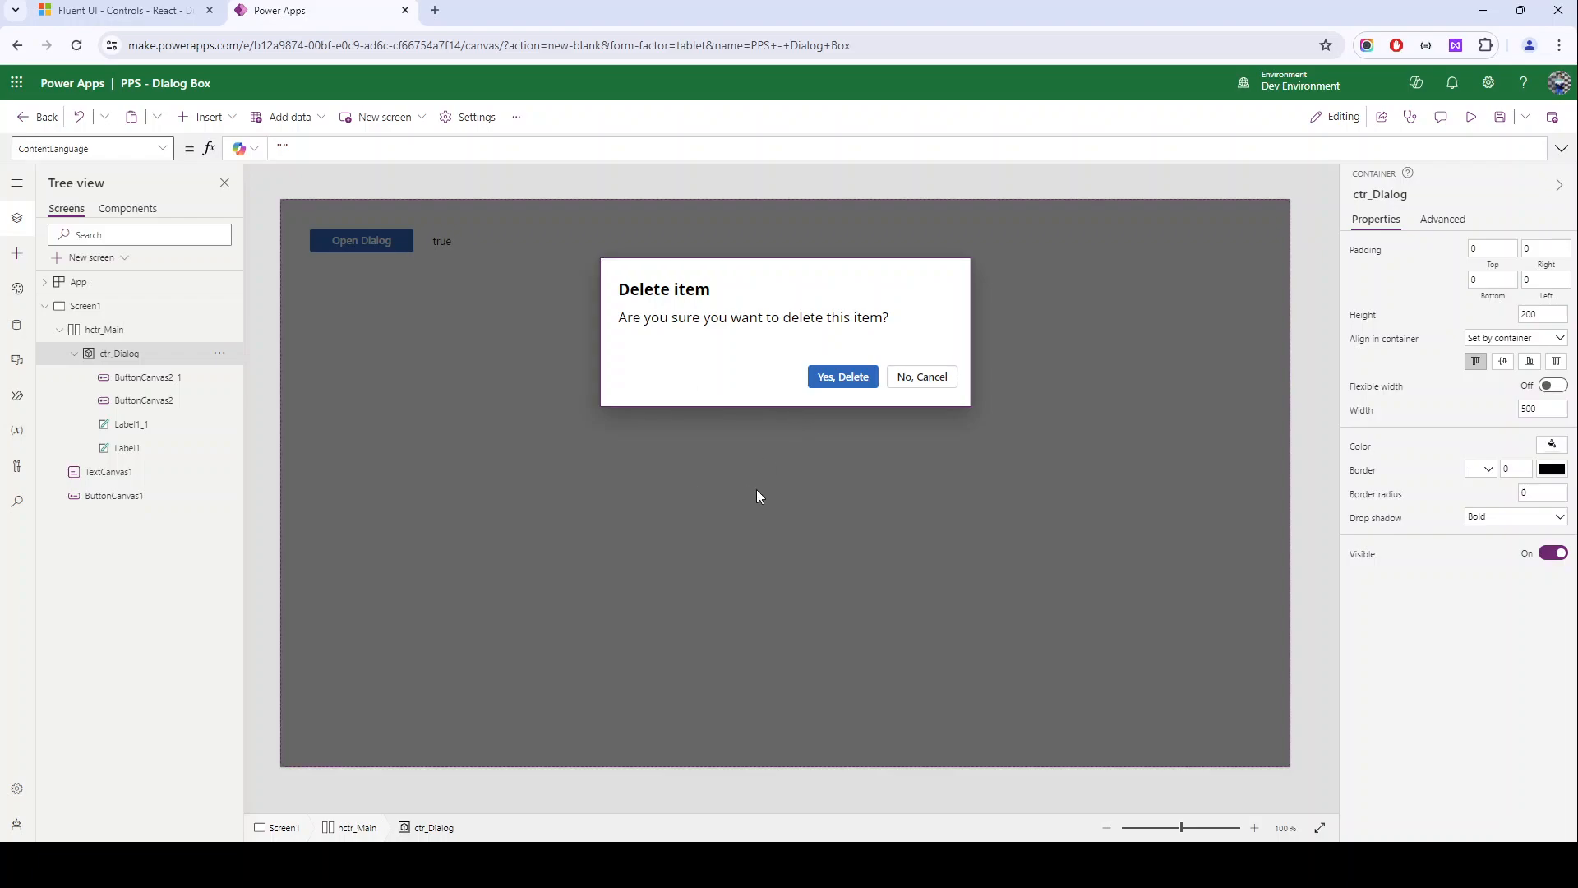
left_click(846, 371)
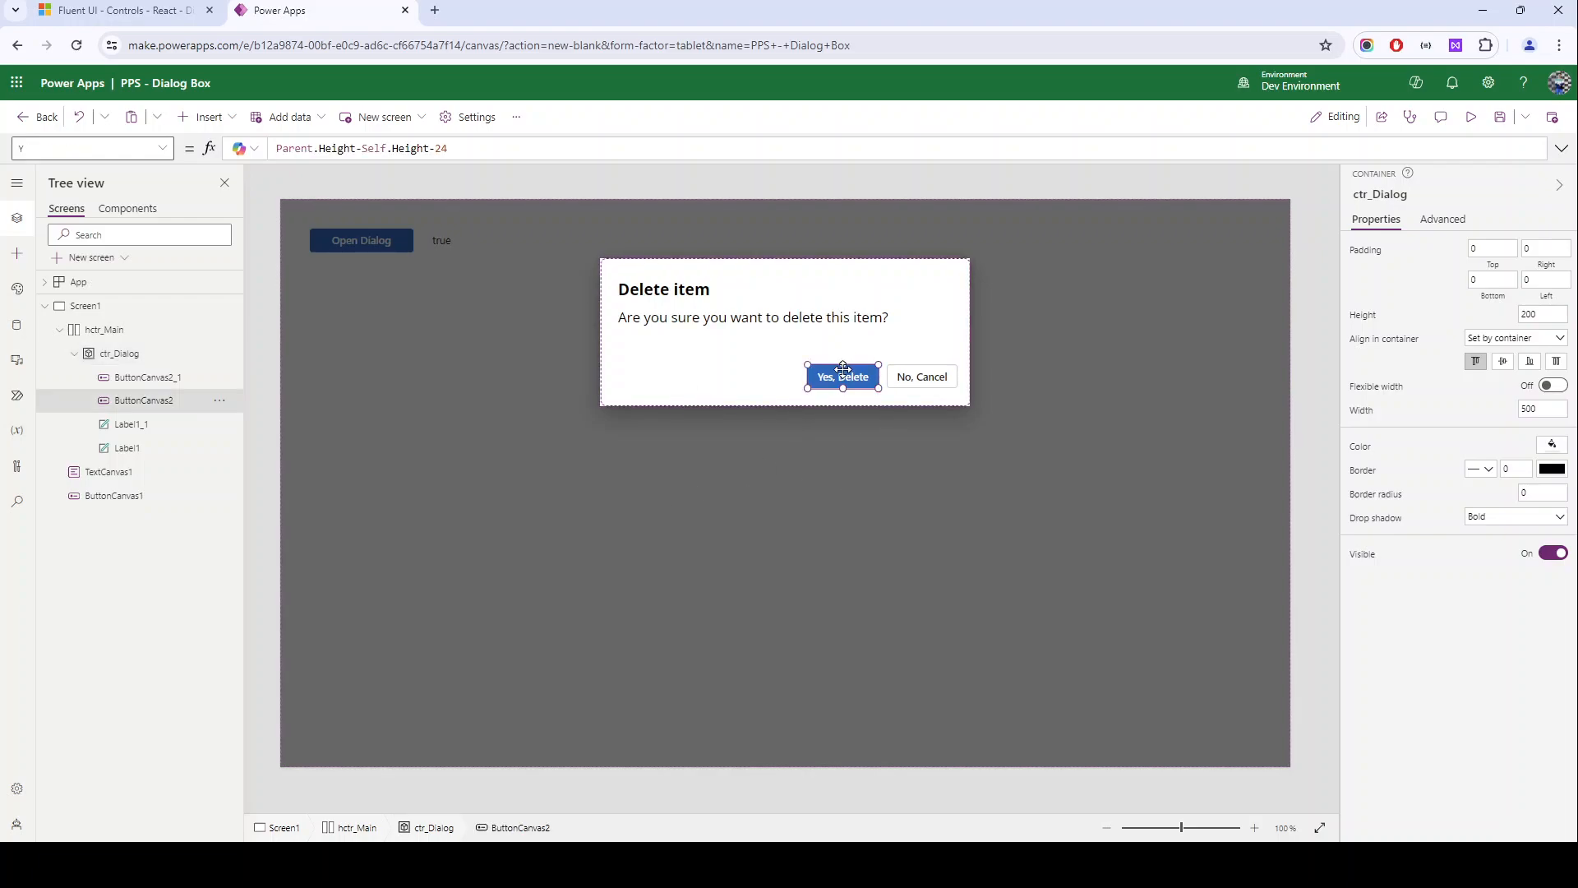
left_click(942, 371)
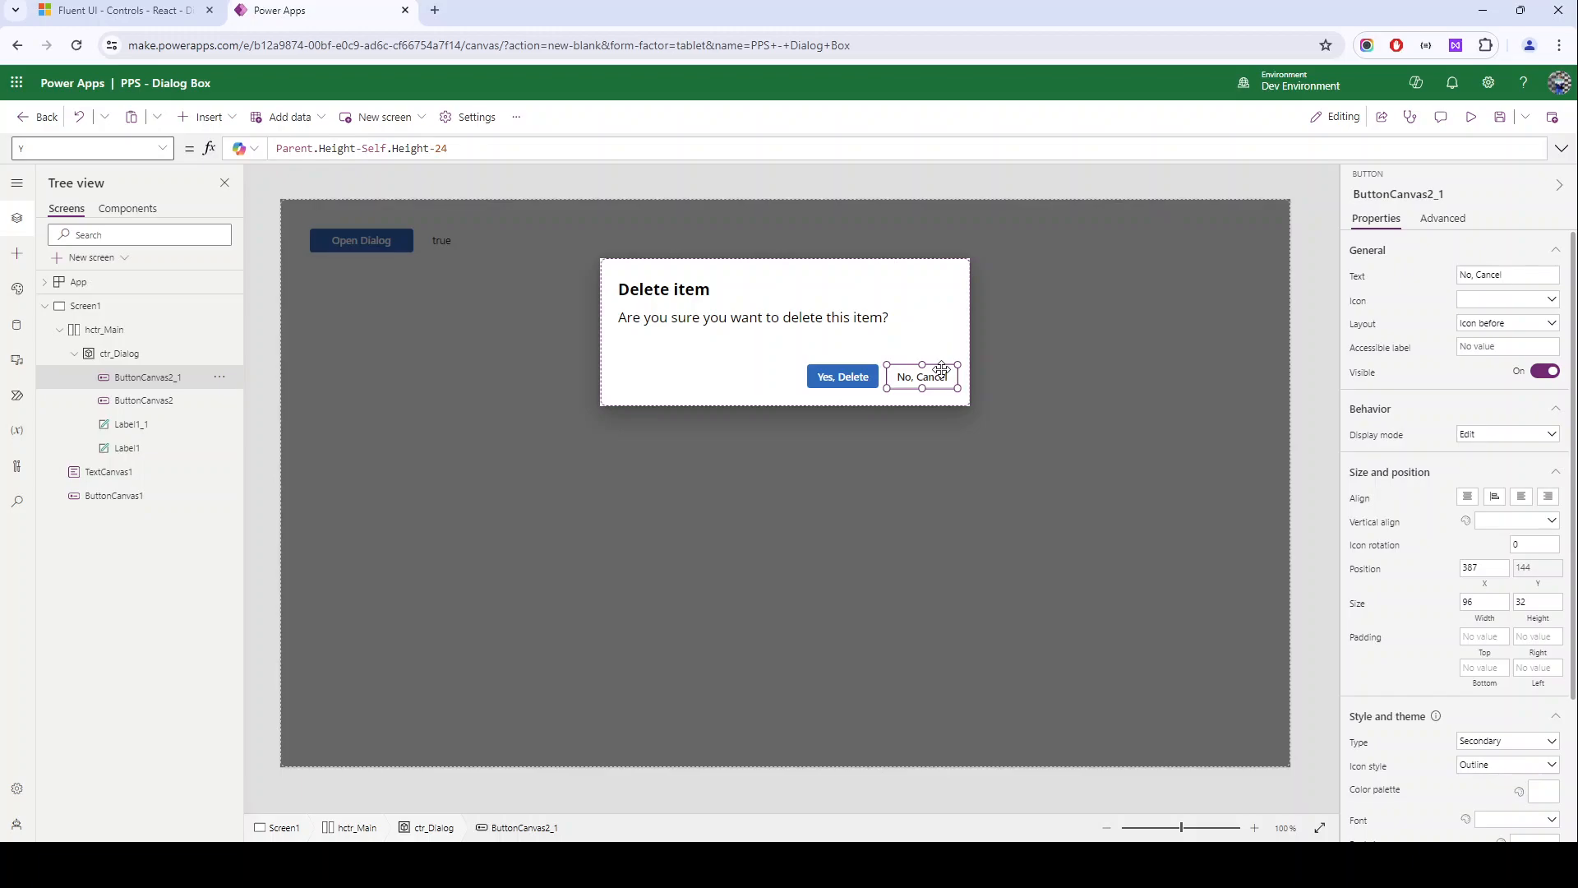
left_click(825, 381)
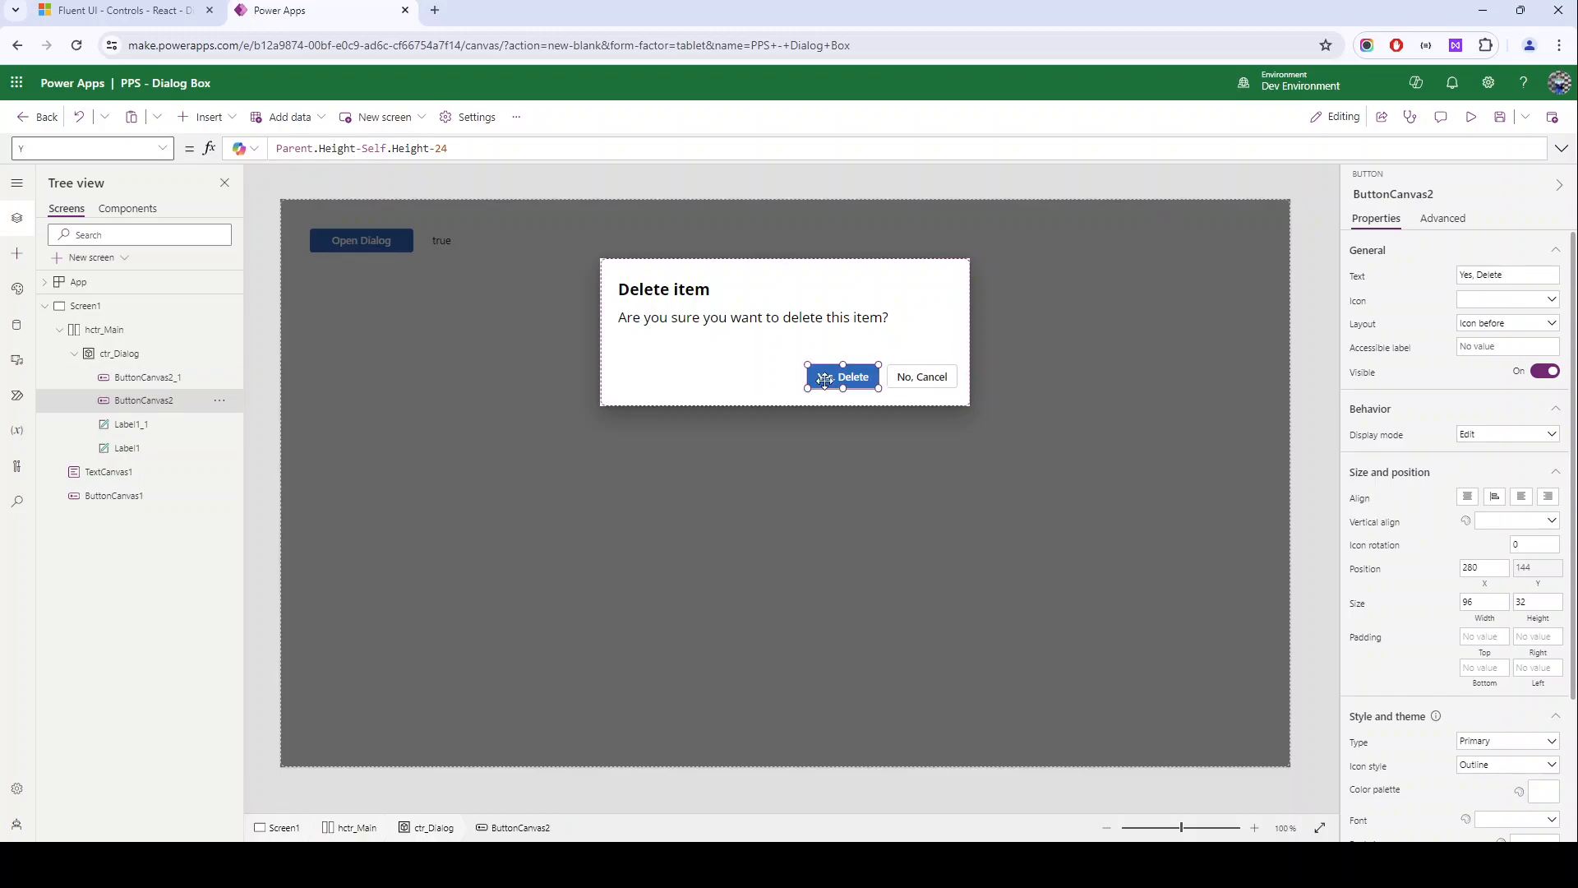
left_click(946, 381)
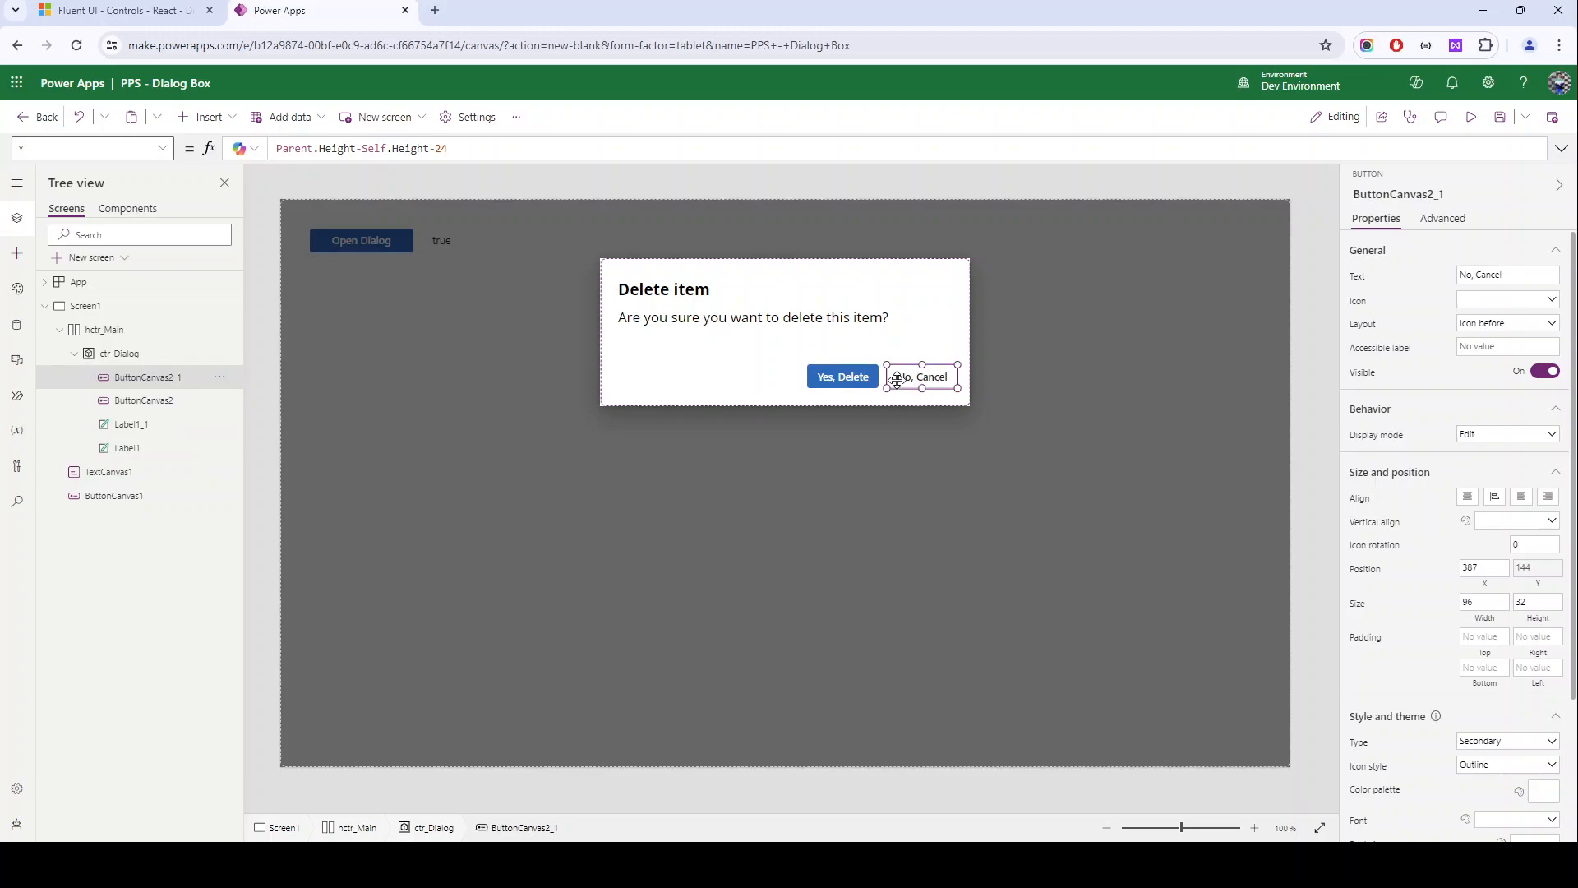
Step: Set the OnSelect formula of both the Yes, Delete and No, Cancel buttons to UpdateContext({loc_ShowDialog:true})
left_click(832, 378)
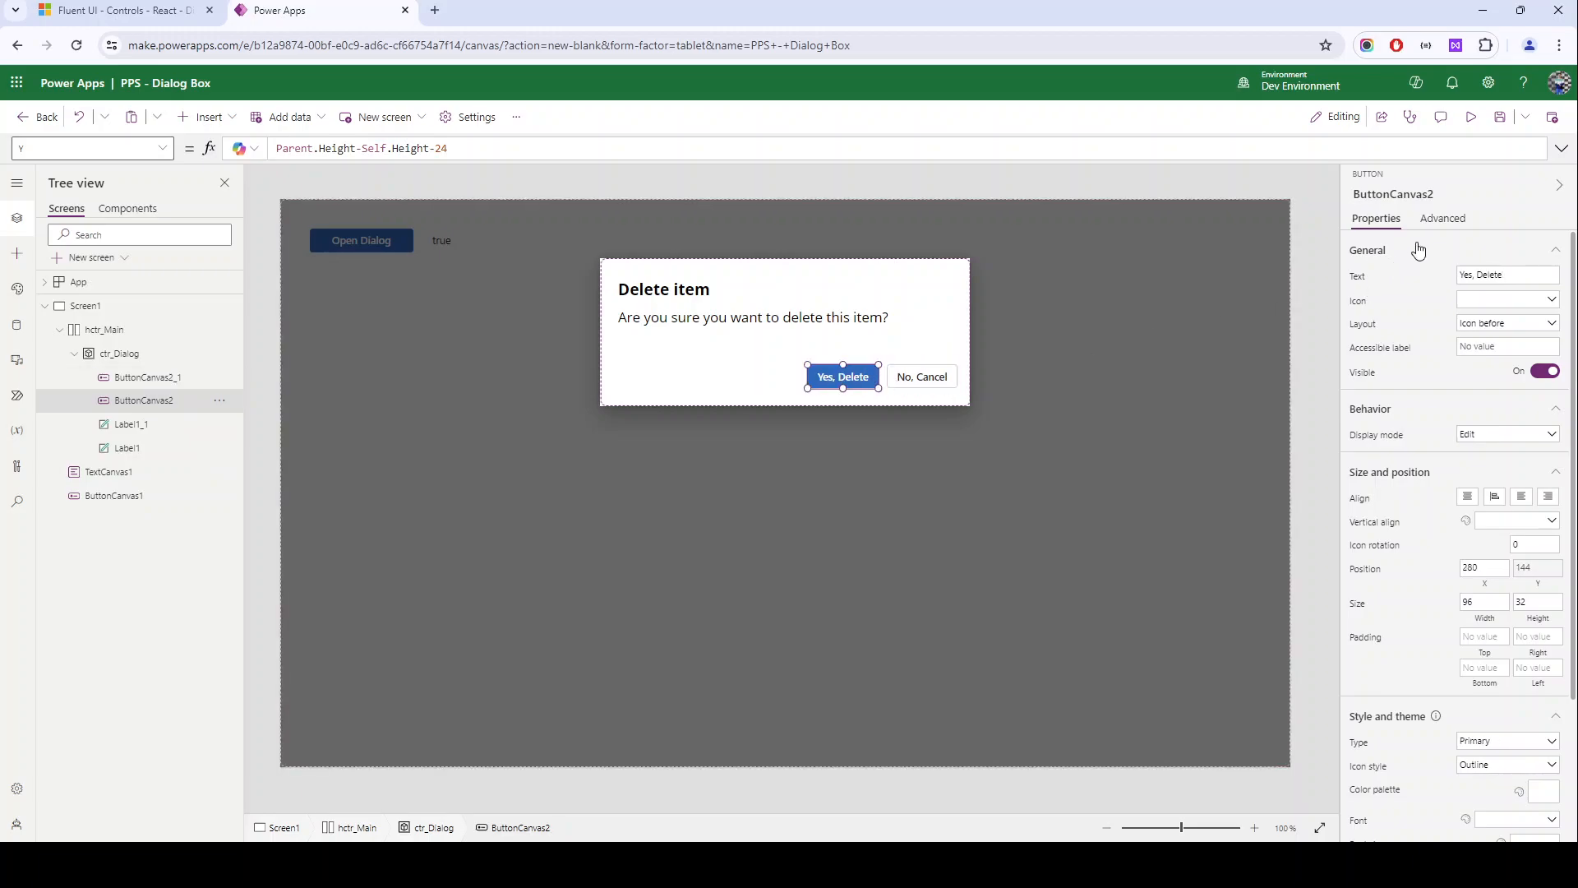
left_click(1442, 218)
left_click(1562, 148)
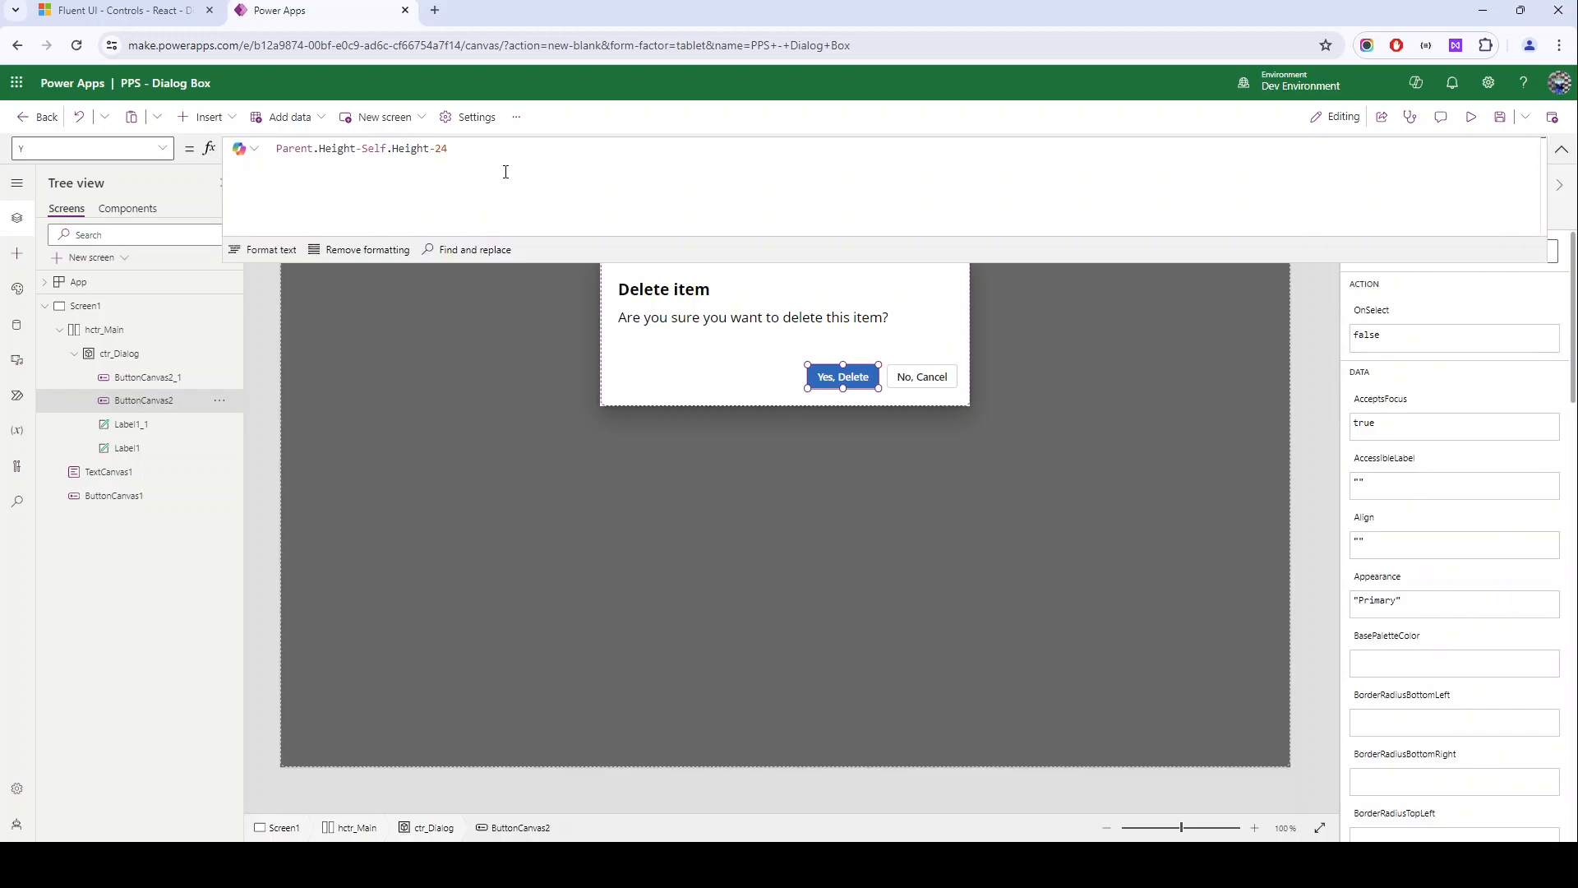
left_click(1470, 331)
left_click(391, 164)
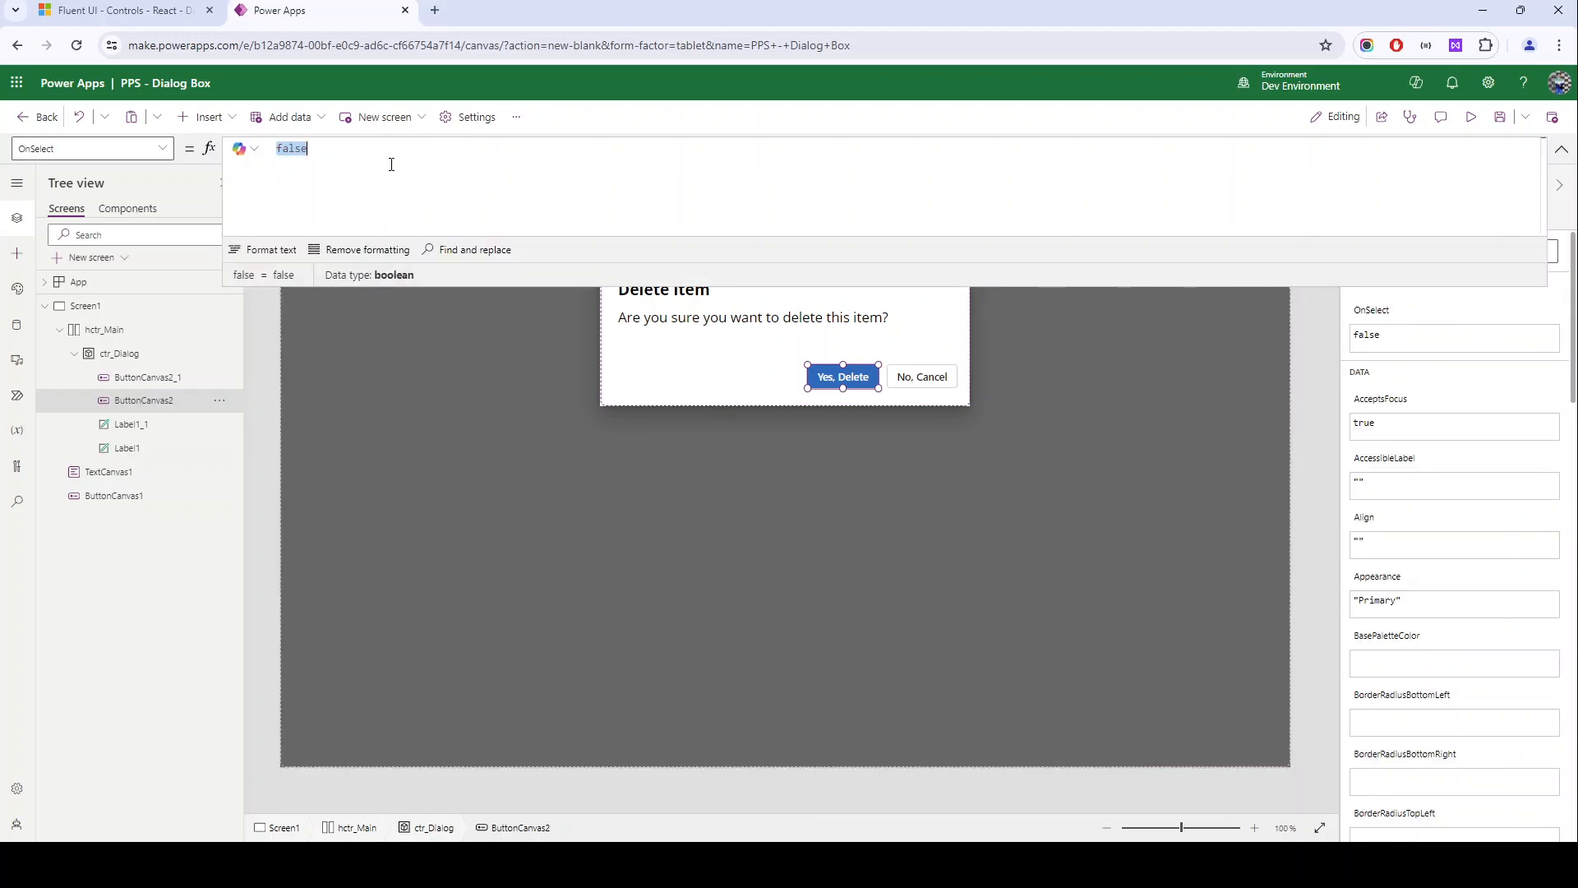
left_click(925, 375, "shift")
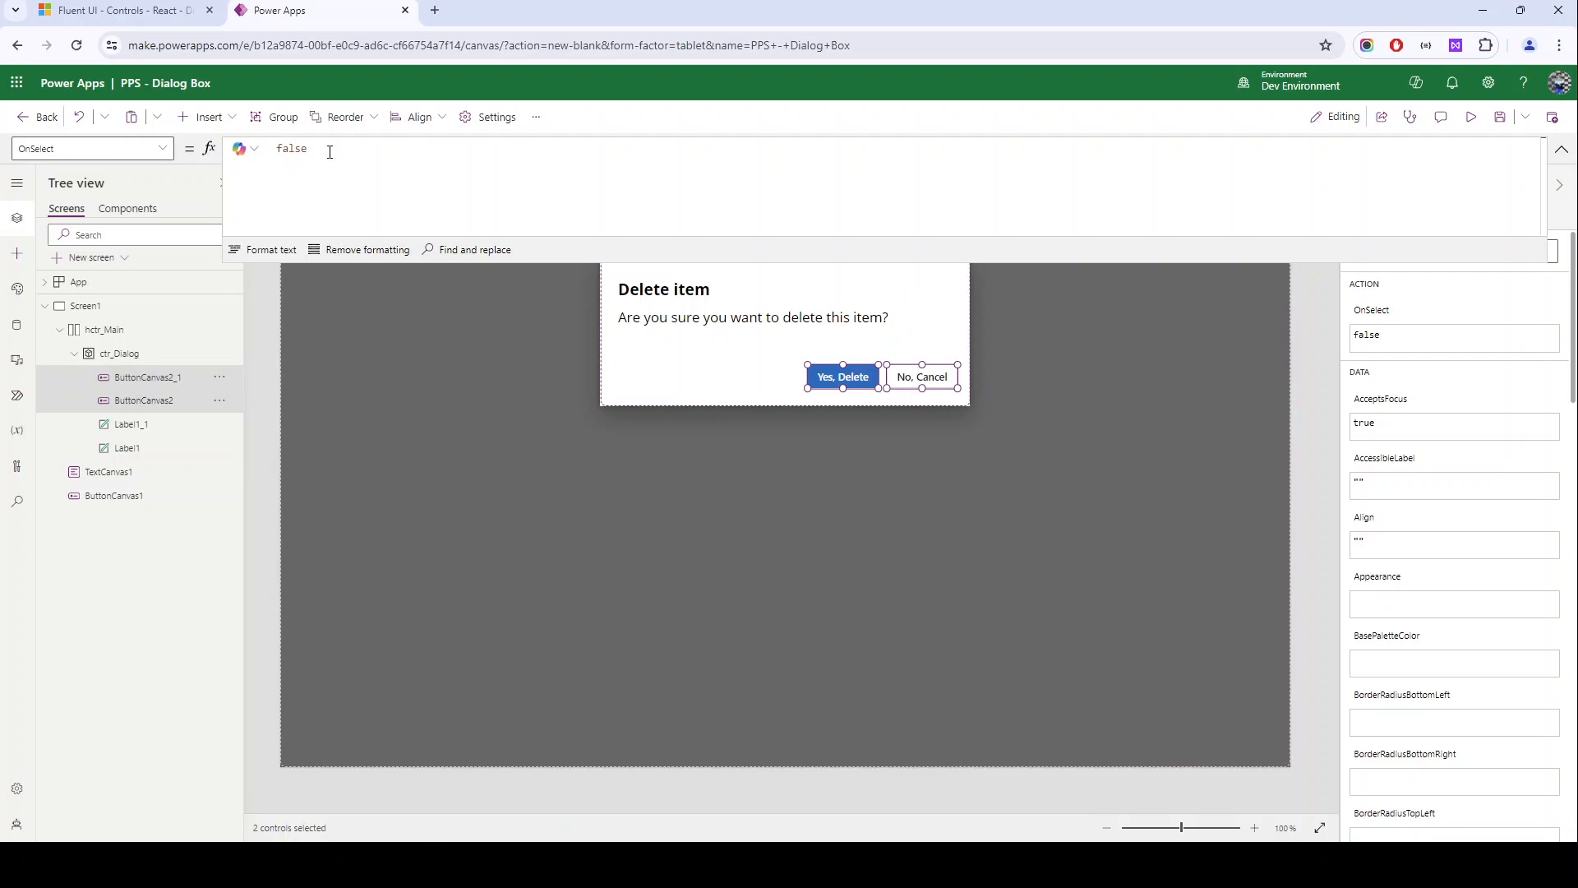
type("update")
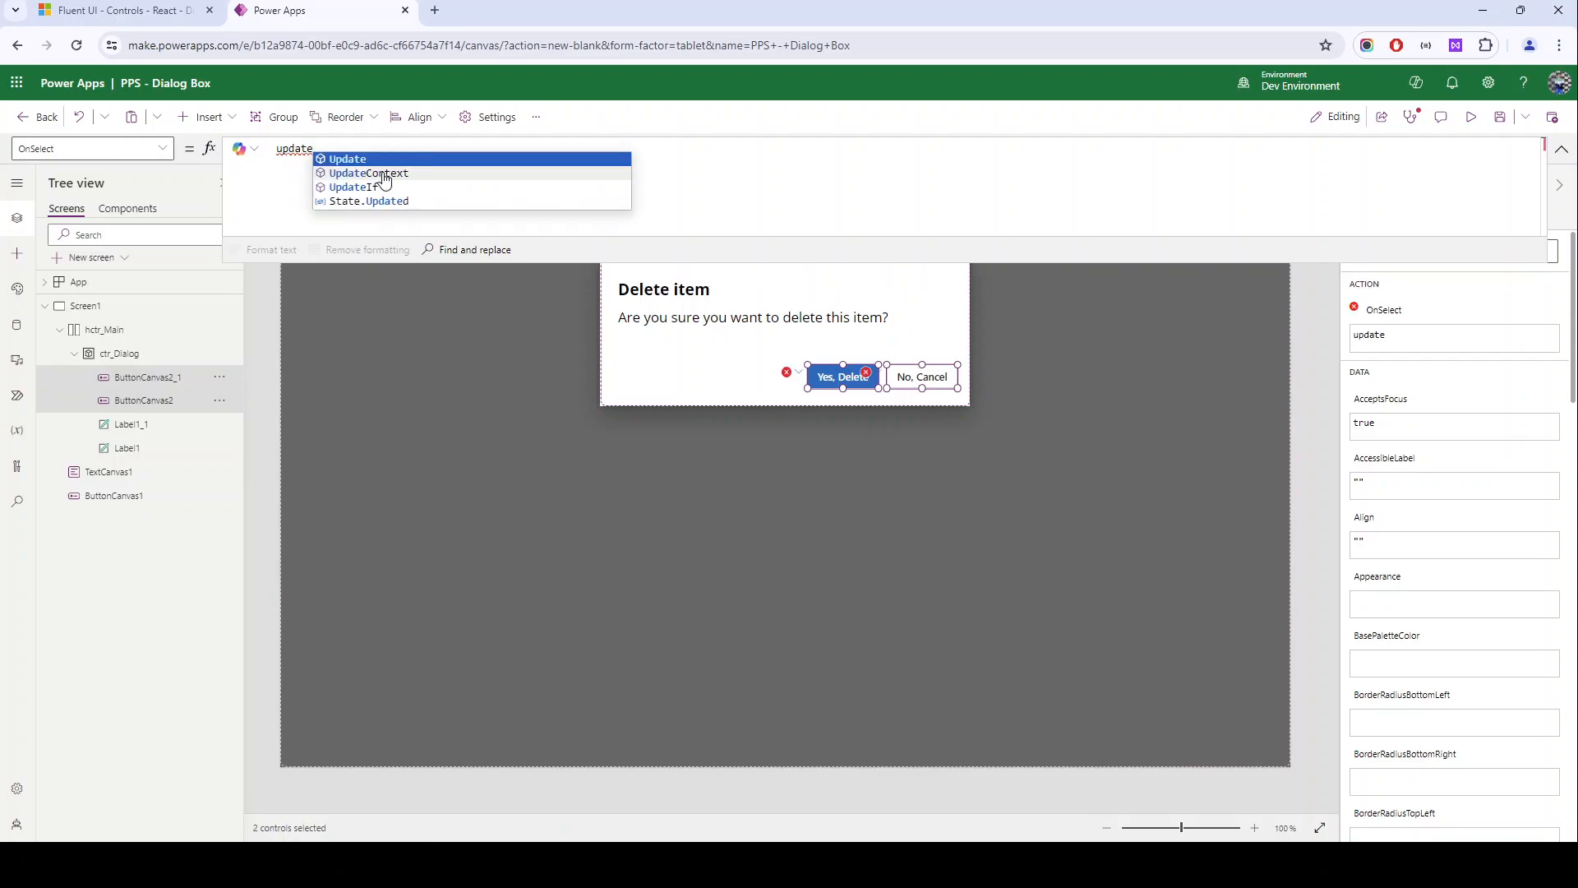
key("Tab")
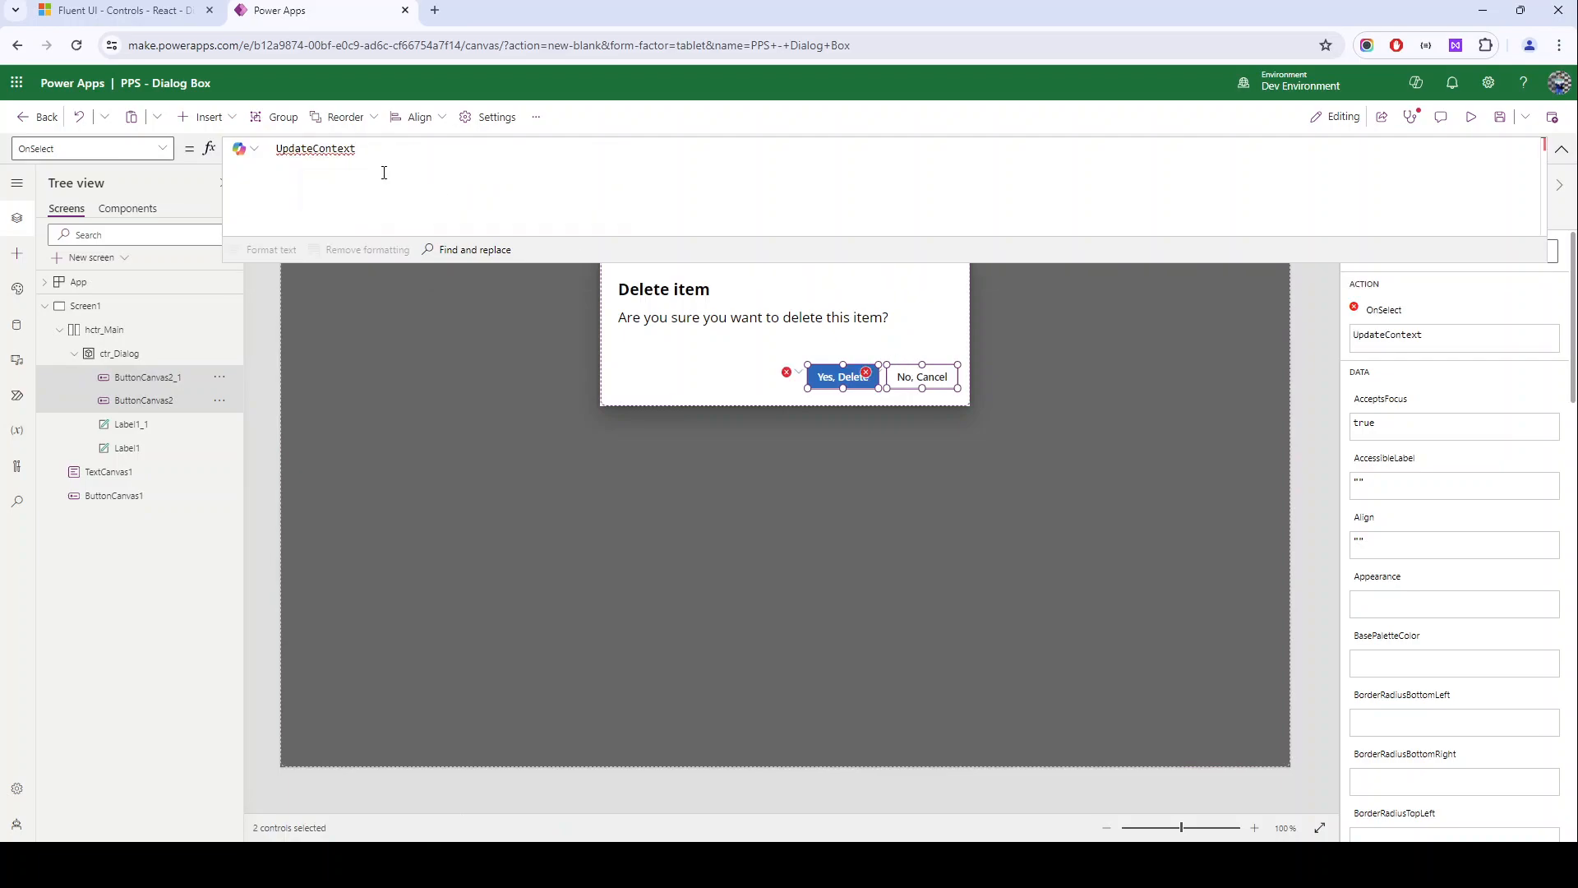
type("({loc_ShowDialog:")
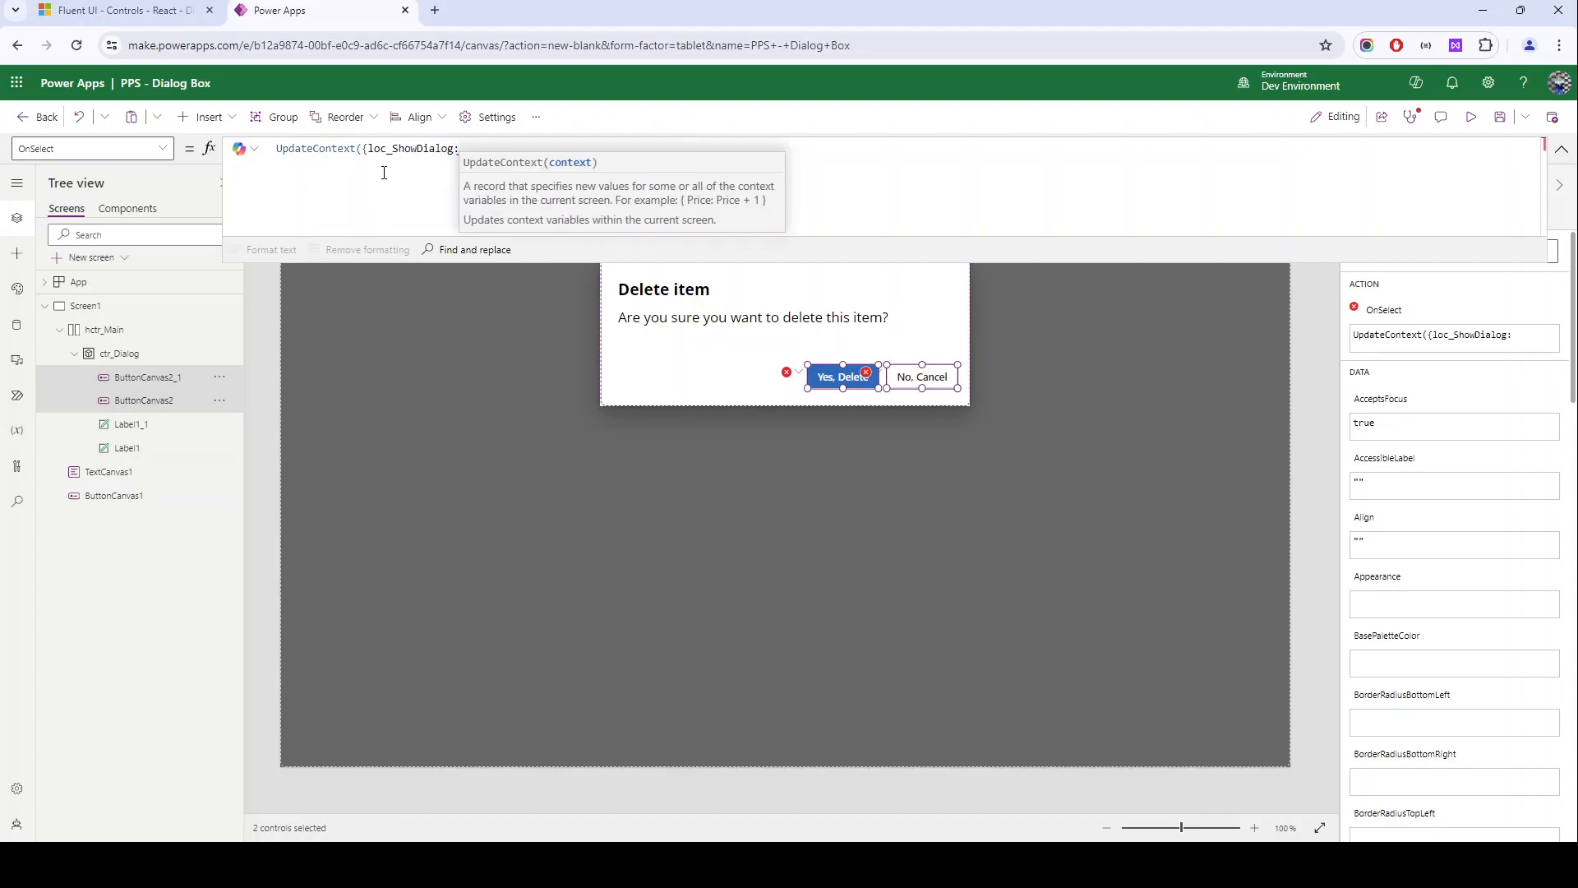
type("true})")
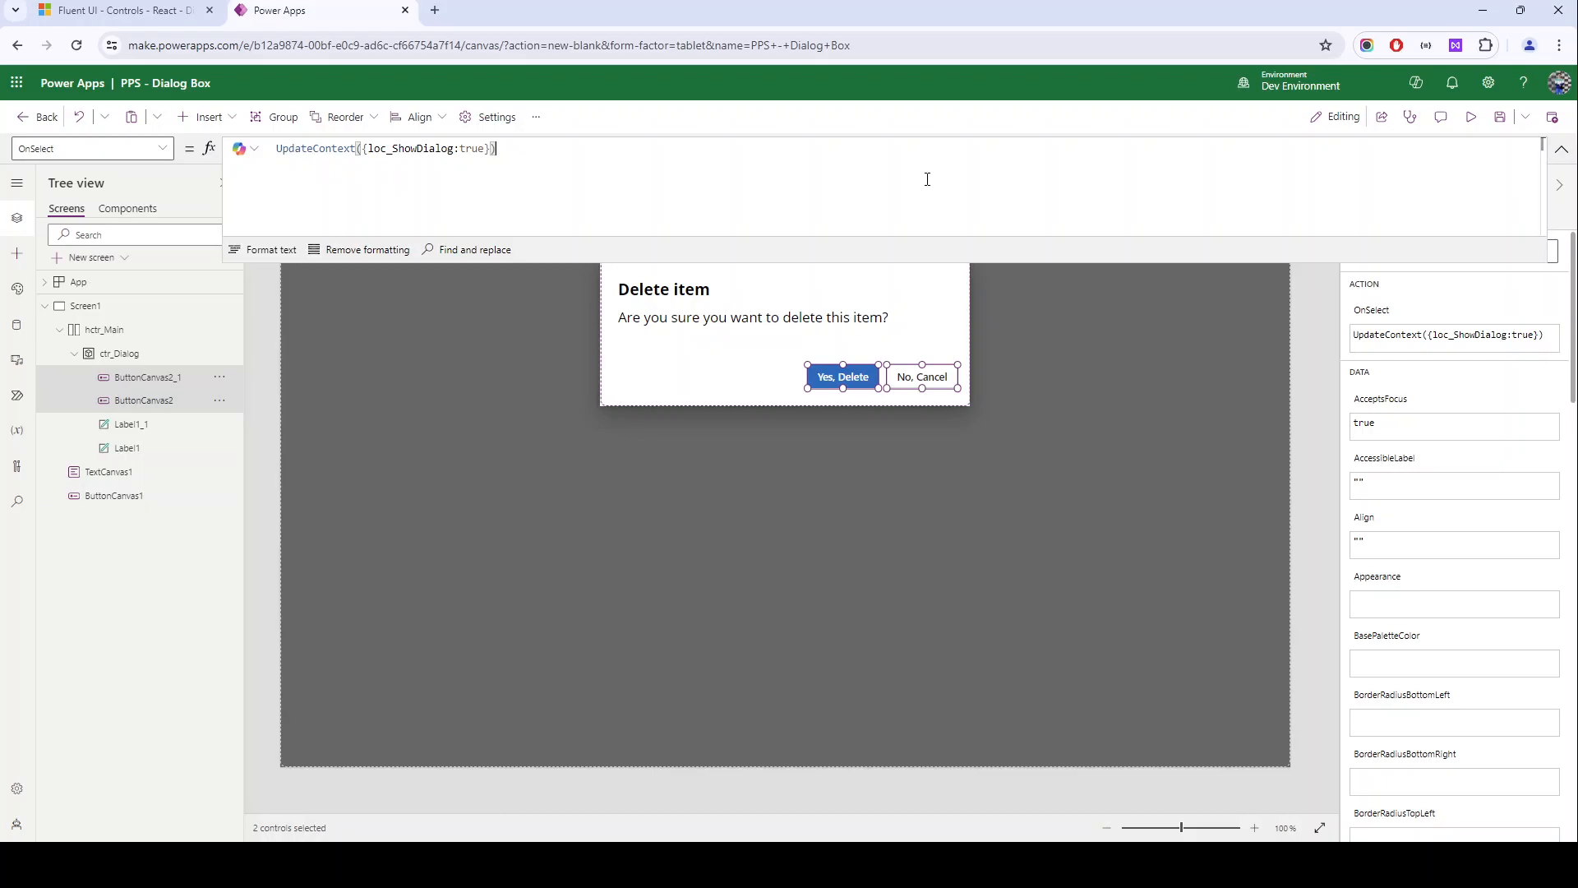
Step: Preview the app to test the dialog buttons, and return to editing
left_click(1473, 119)
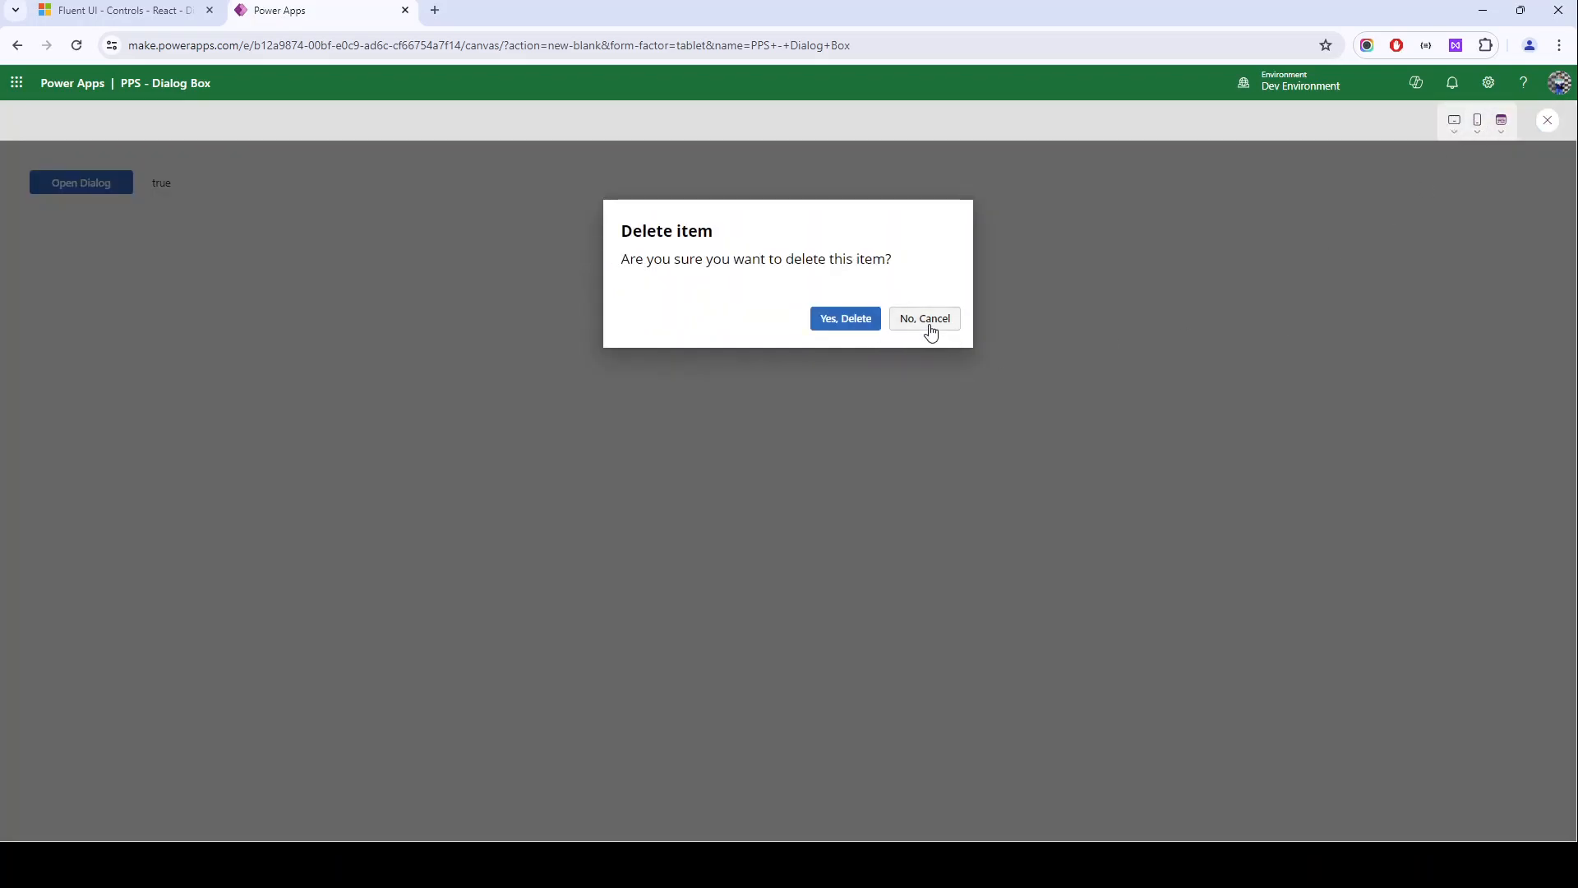
key("Escape")
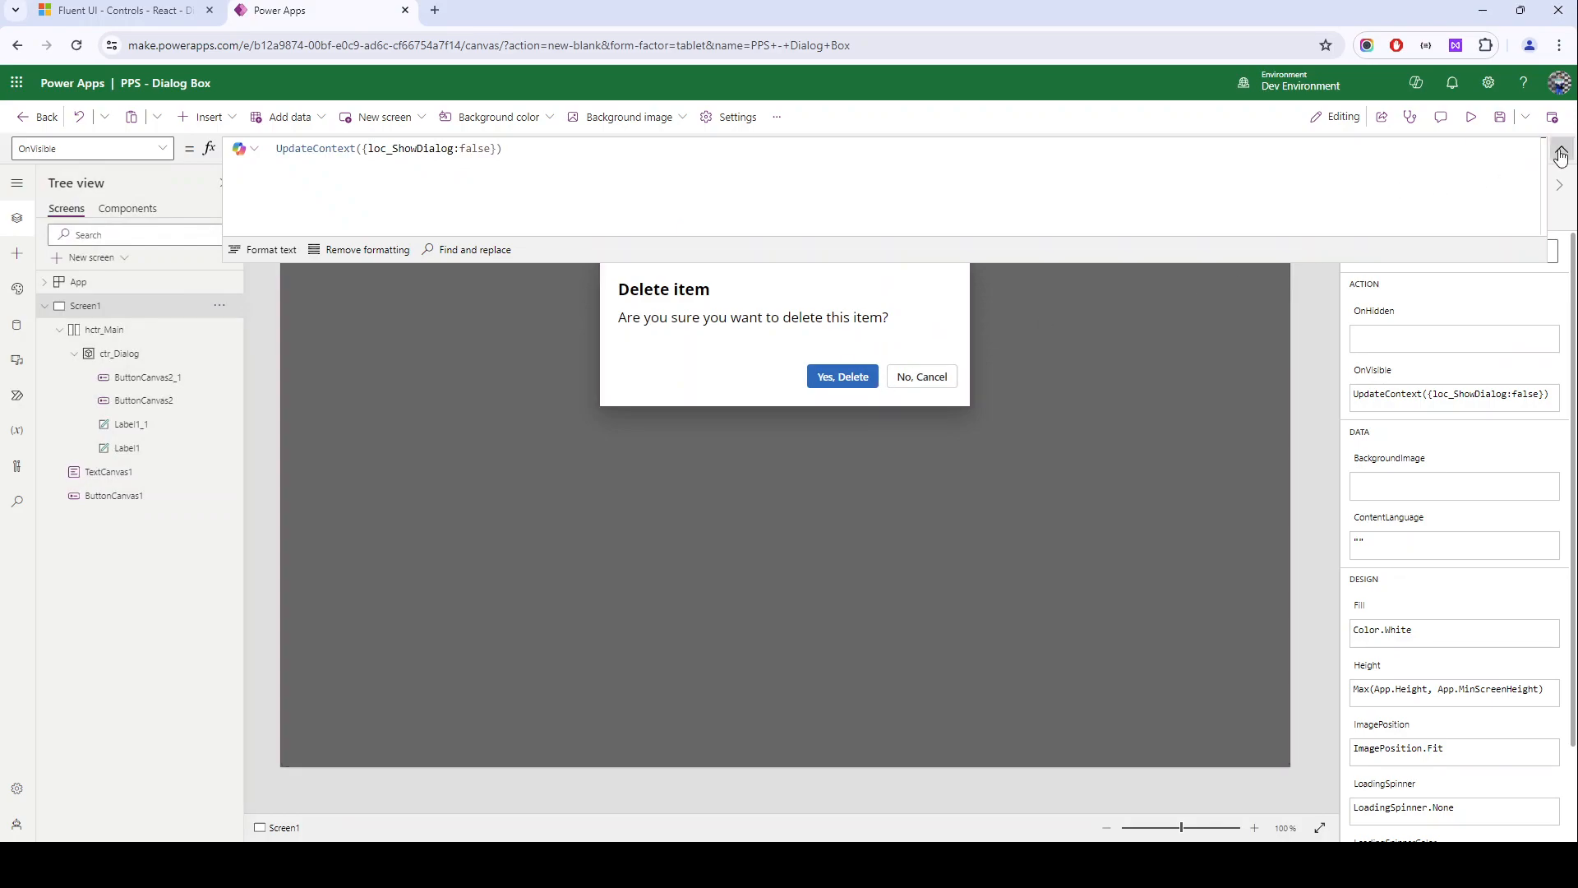
left_click(1472, 119)
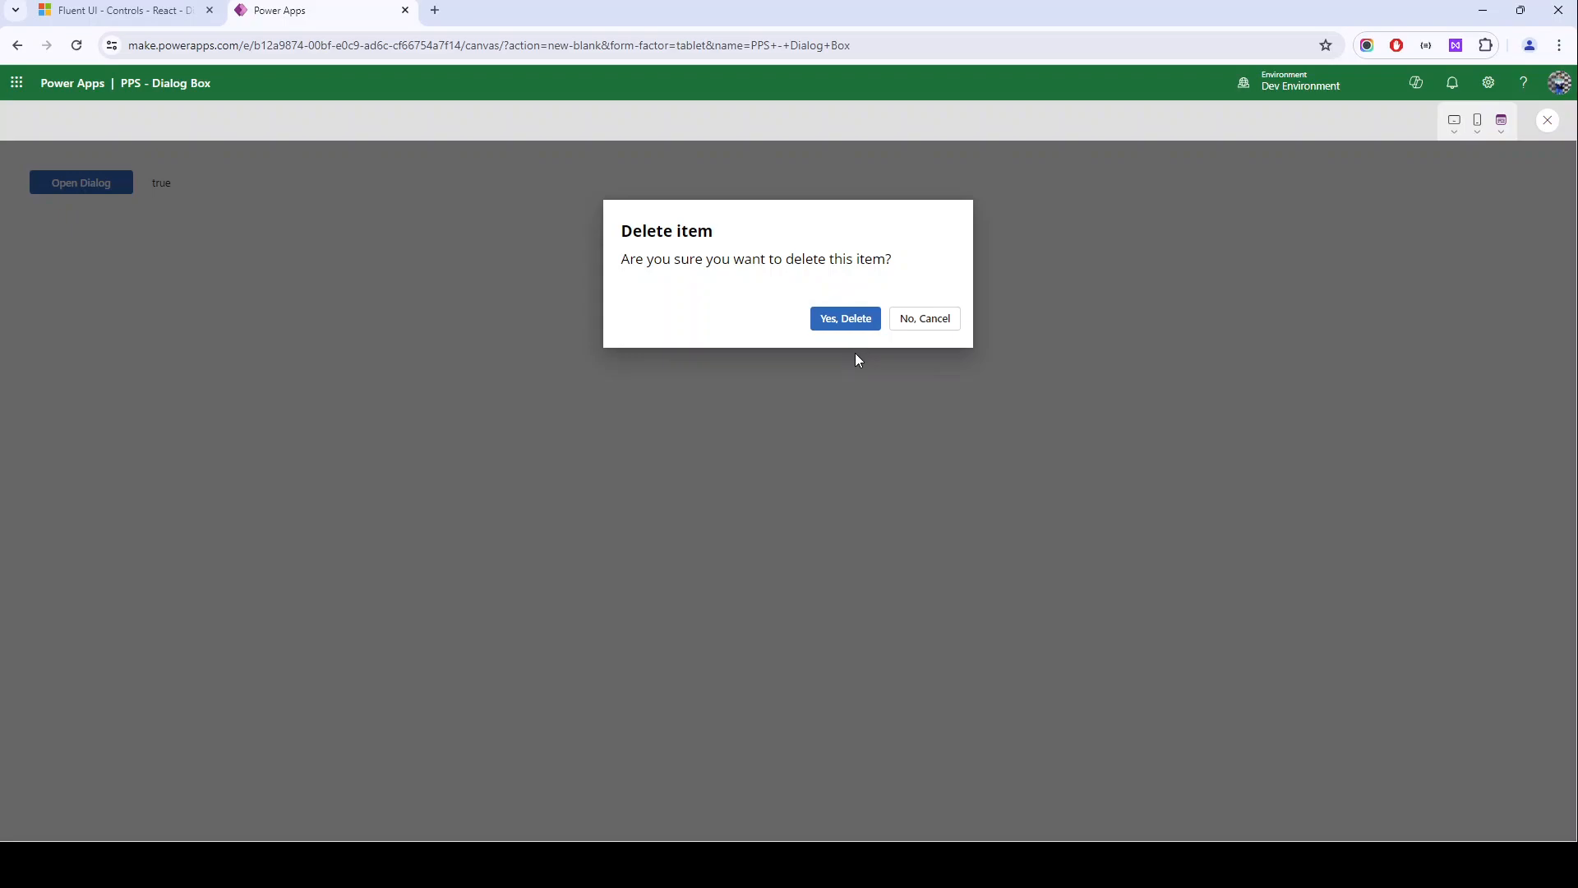
key("Escape")
Step: Change the loc_ShowDialog value in both dialog buttons' OnSelect formula to false
left_click(922, 377)
left_click(843, 376, "shift")
double_click(474, 148)
type("false")
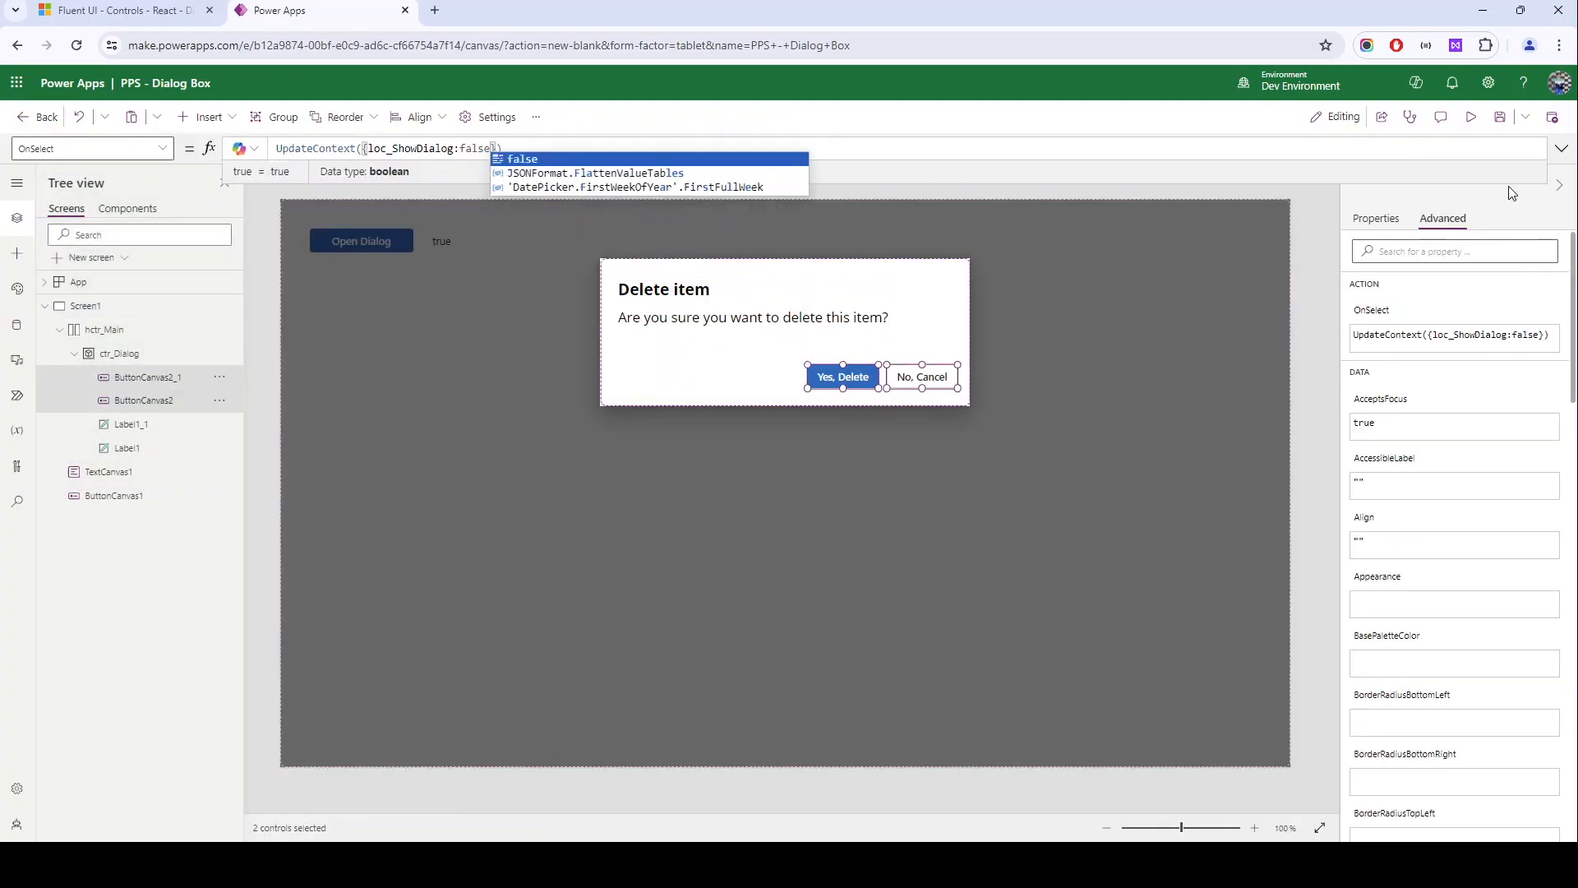
Step: Test the No, Cancel button in preview by watching the loc_ShowDialog value, and return to editing
left_click(1472, 116)
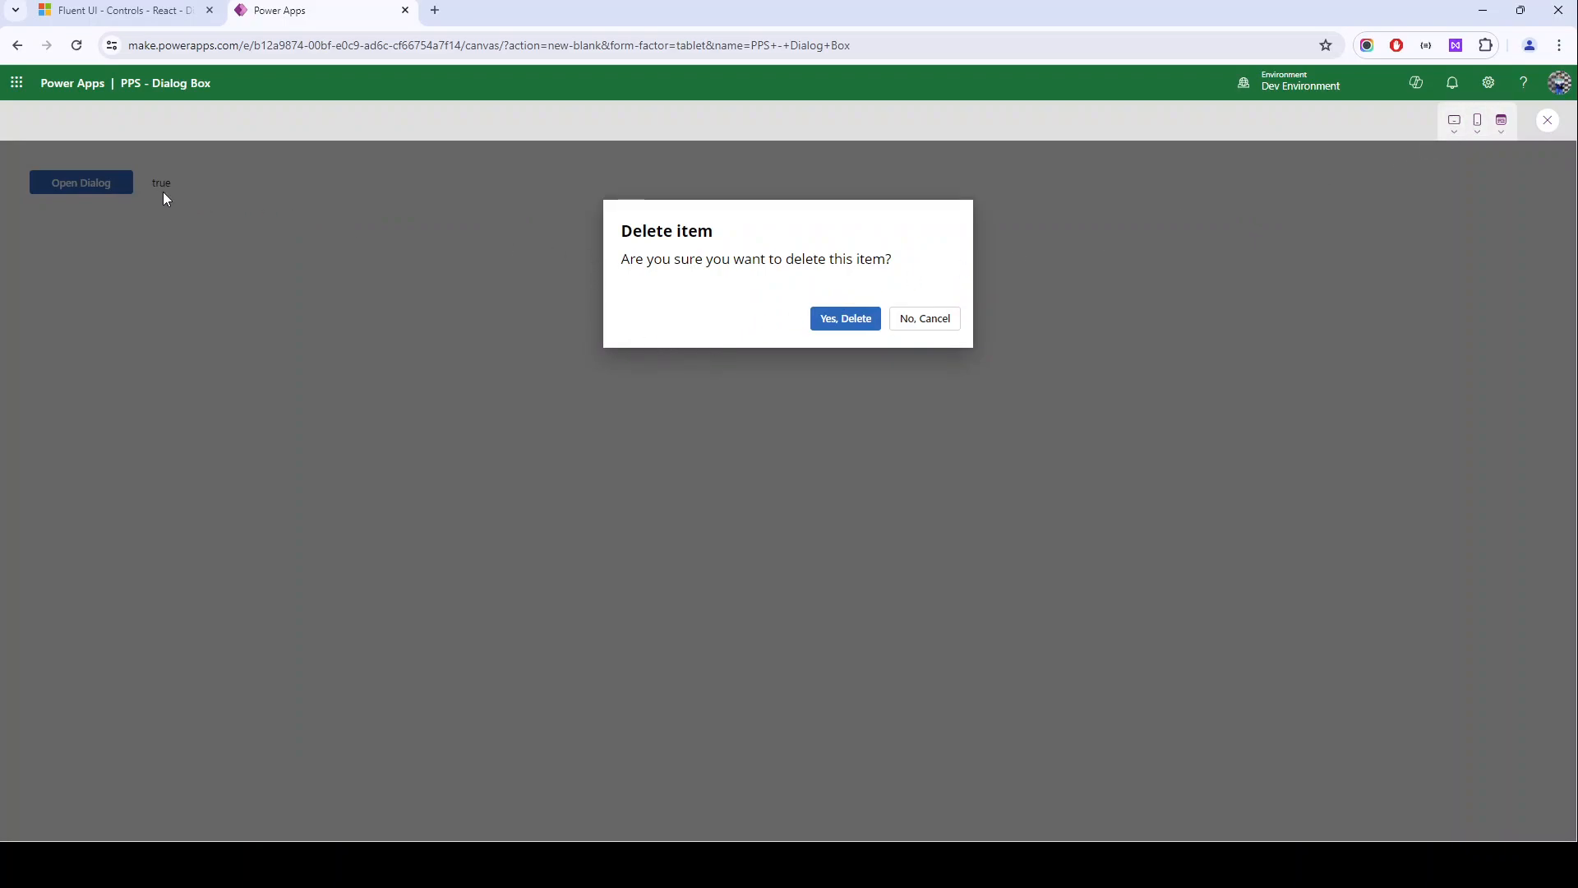
left_click(925, 319)
key("Escape")
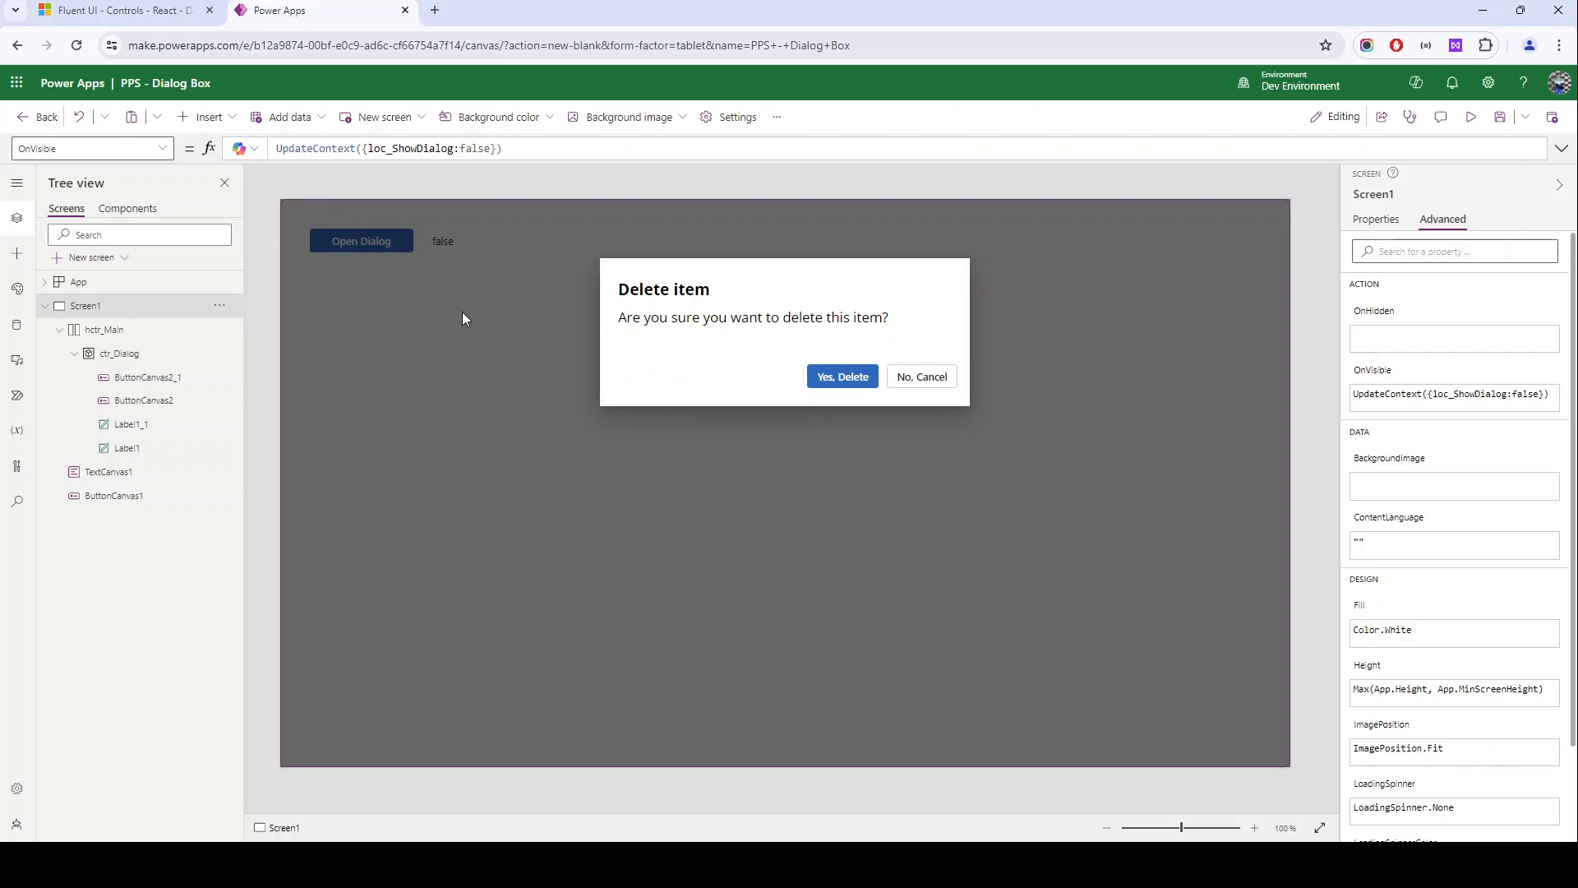
Step: Set the Visible property of the hctr_Main container to loc_ShowDialog
left_click(1376, 218)
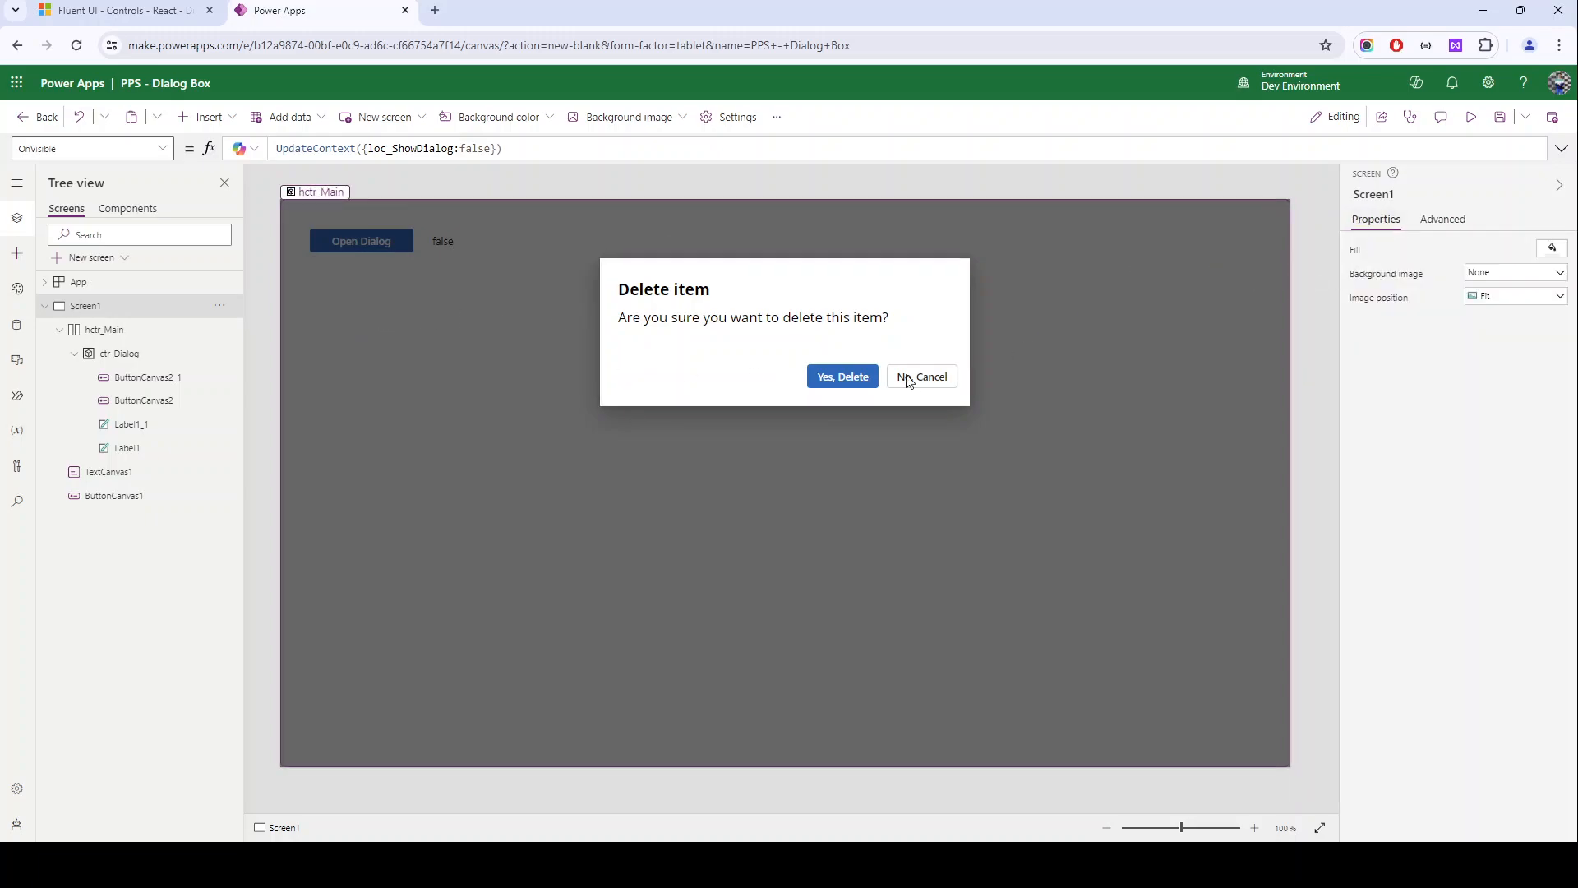
left_click(129, 334)
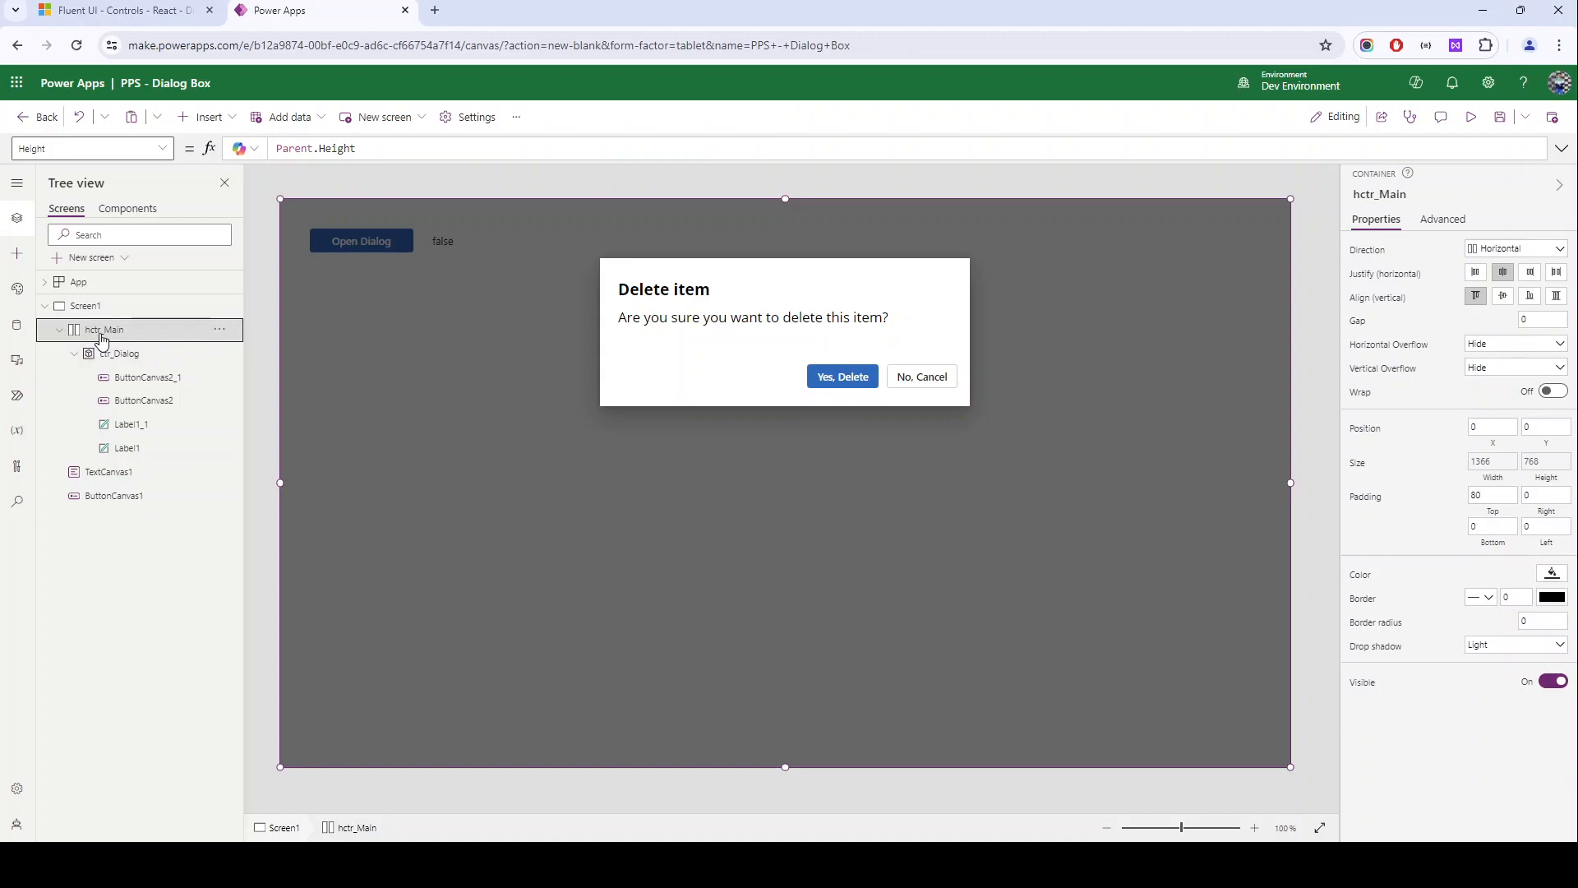
left_click(1365, 689)
type("loc")
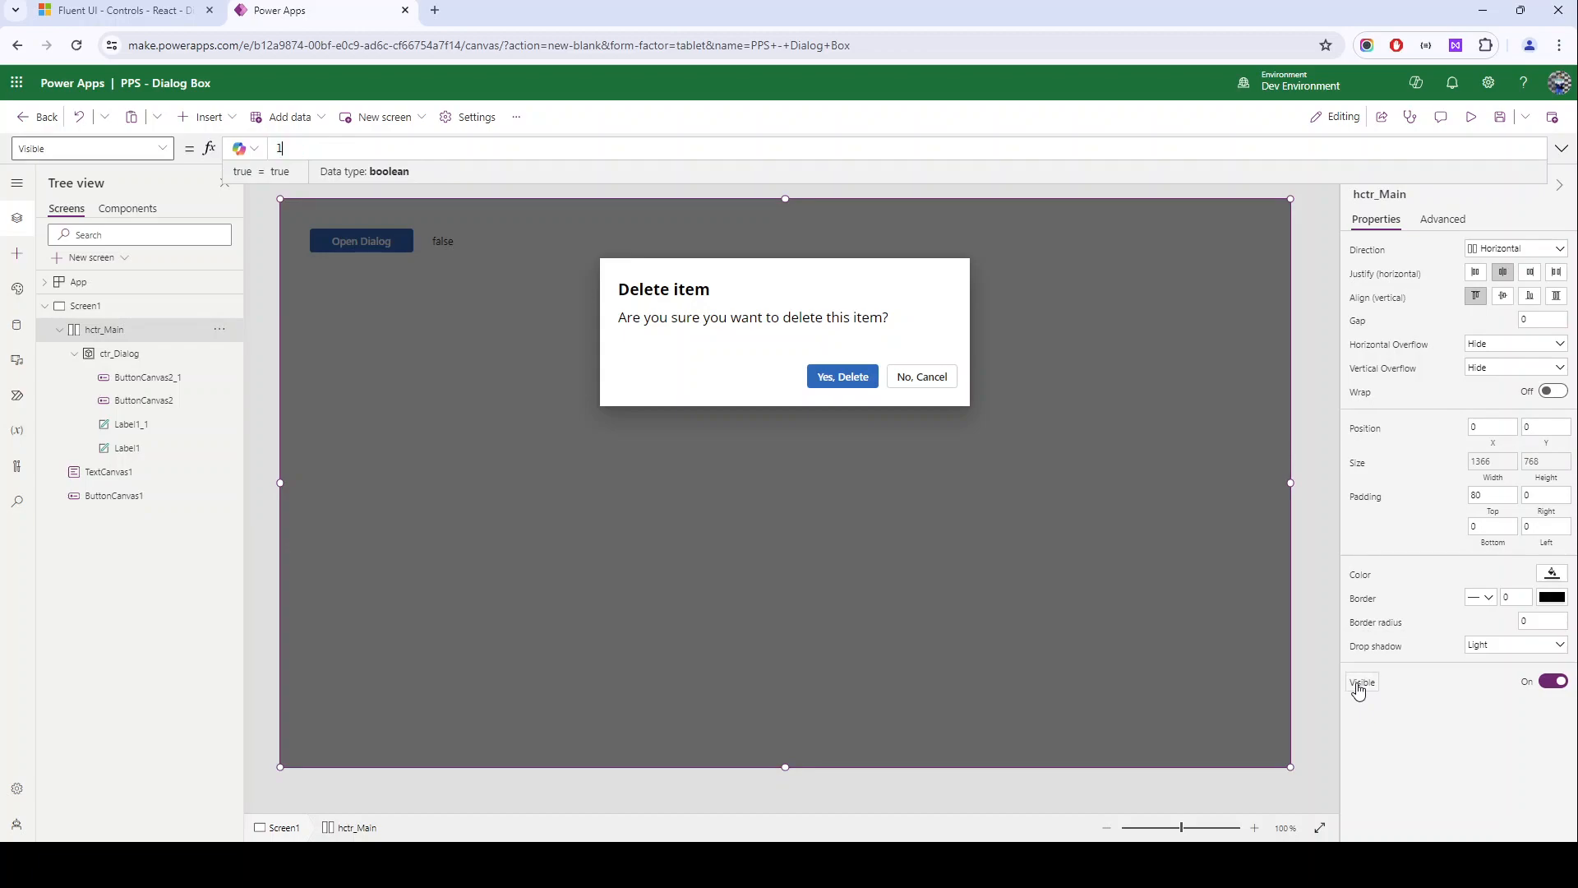
key("Tab")
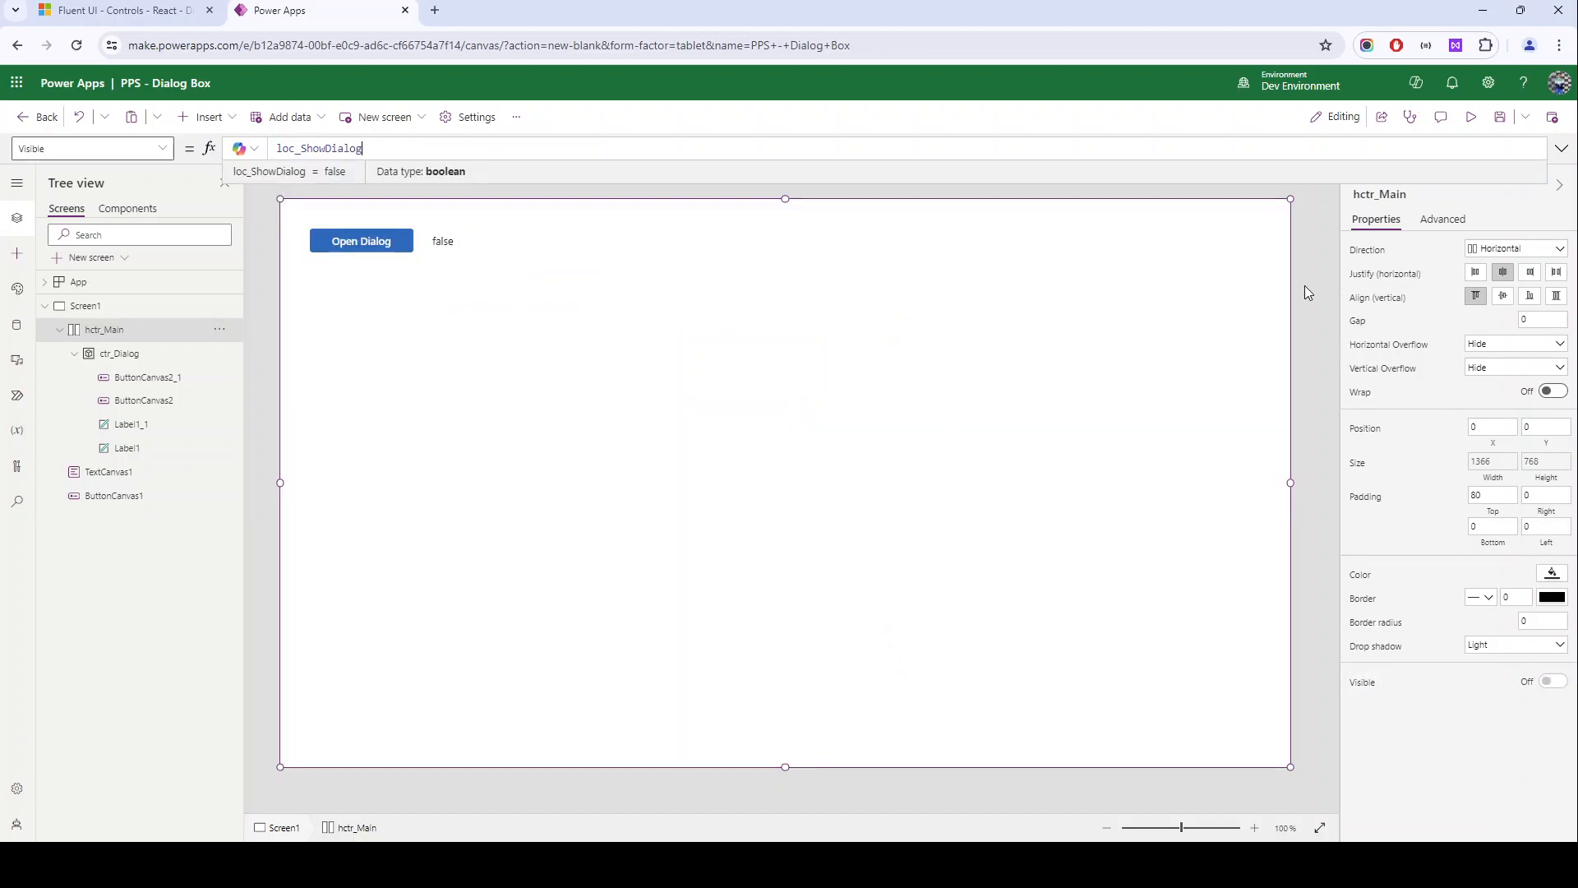
Step: Test the dialog in preview by opening it twice and closing it with Yes, Delete and with No, Cancel
left_click(1471, 117)
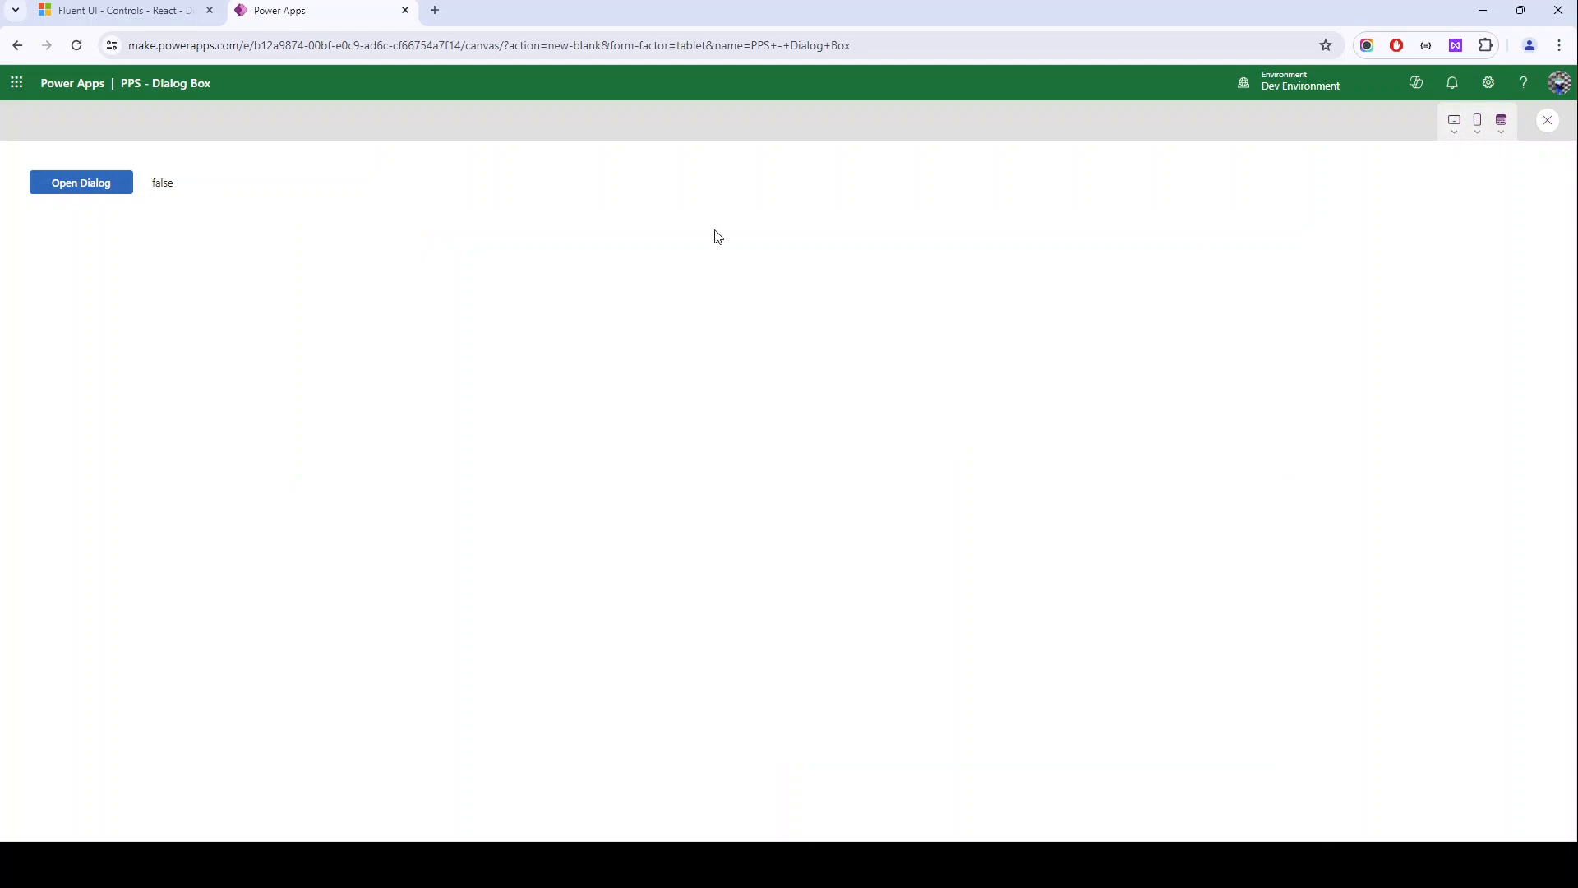
left_click(60, 188)
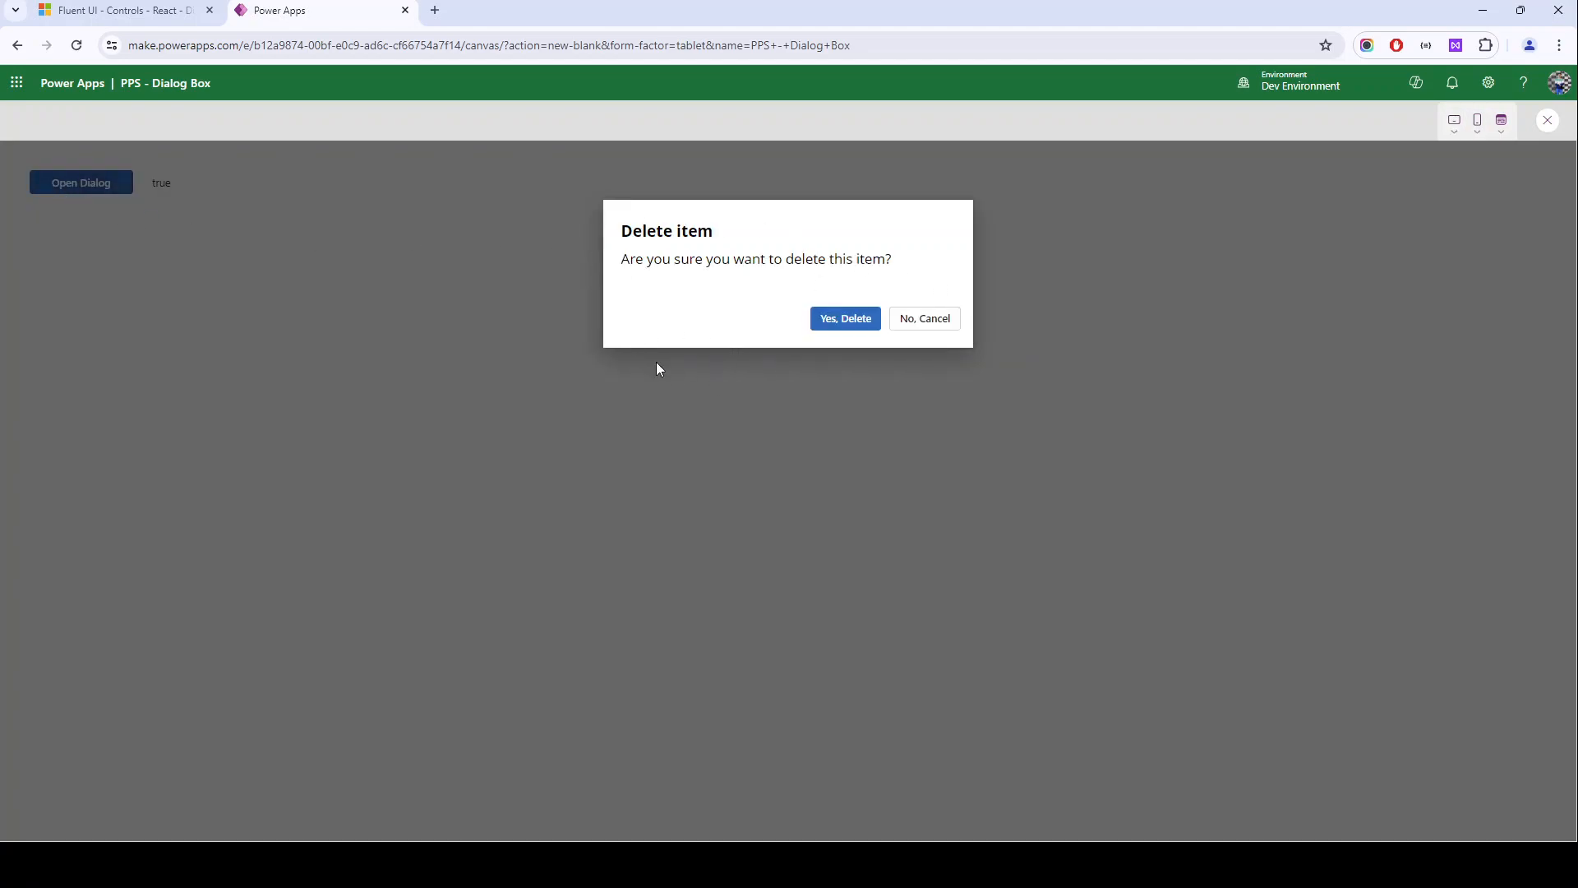
left_click(842, 333)
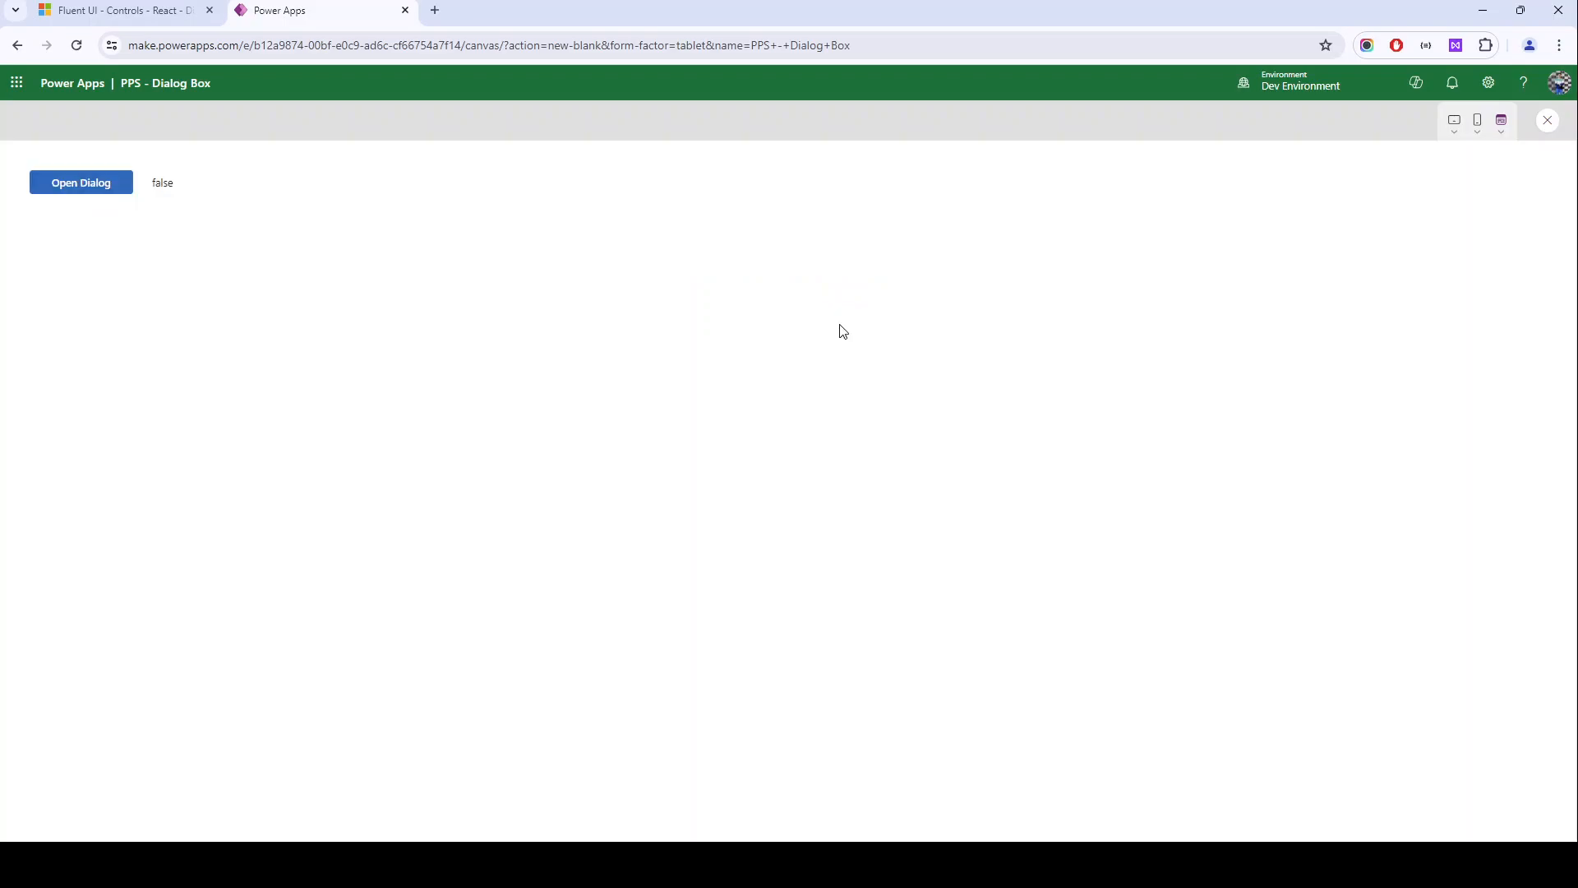
left_click(73, 193)
left_click(935, 328)
Step: Switch to the Fluent UI page and compare how the Default Dialog example opens and closes with Send and Don't send
left_click(123, 11)
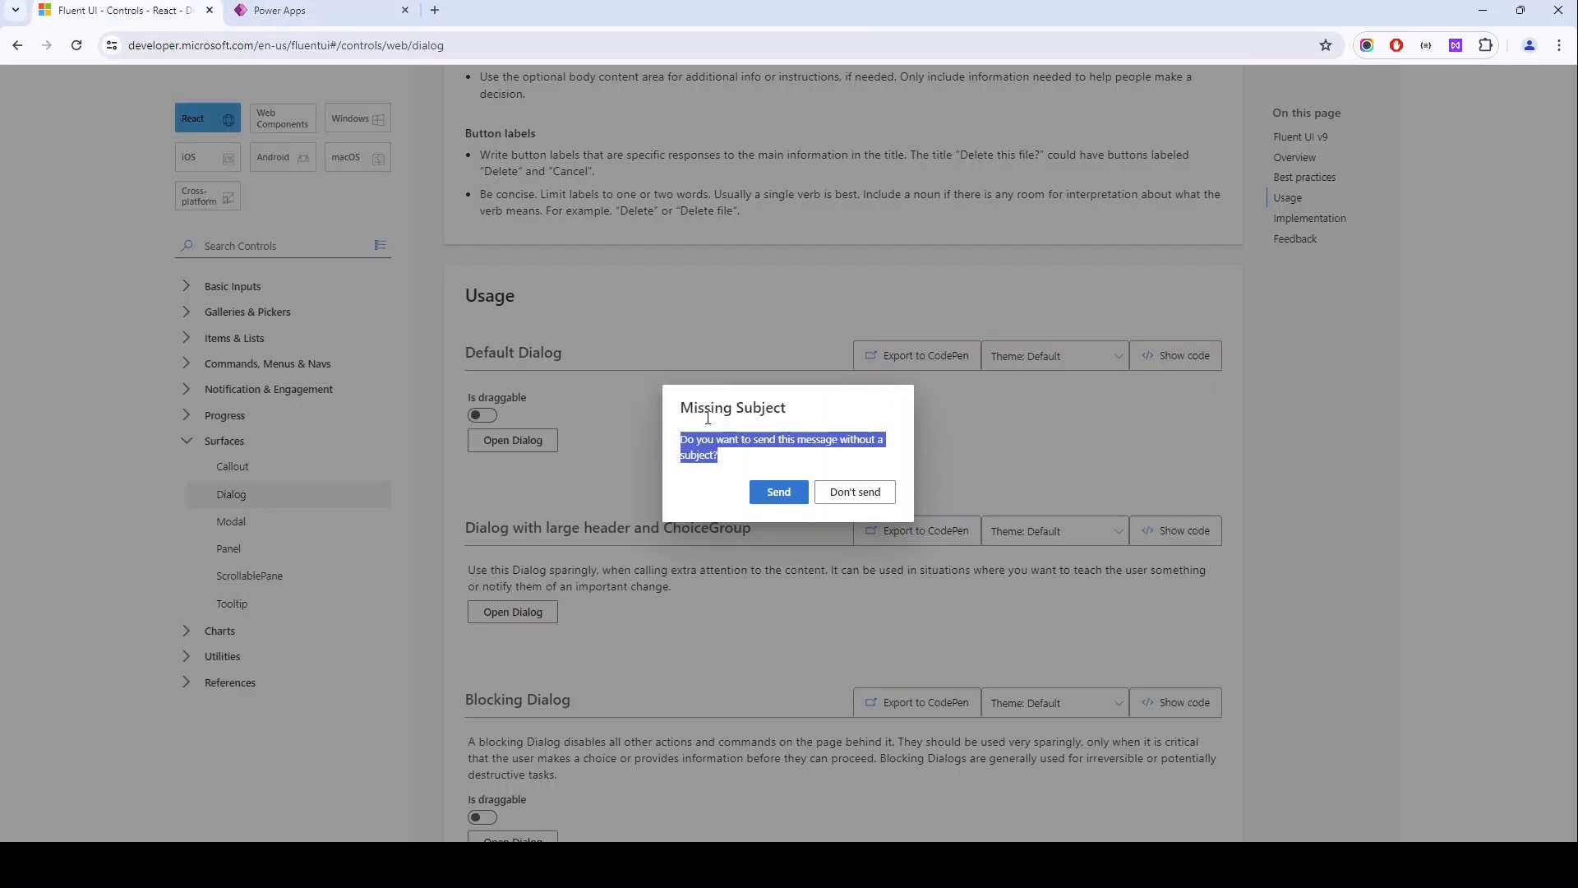
left_click(822, 493)
left_click(516, 444)
left_click(776, 492)
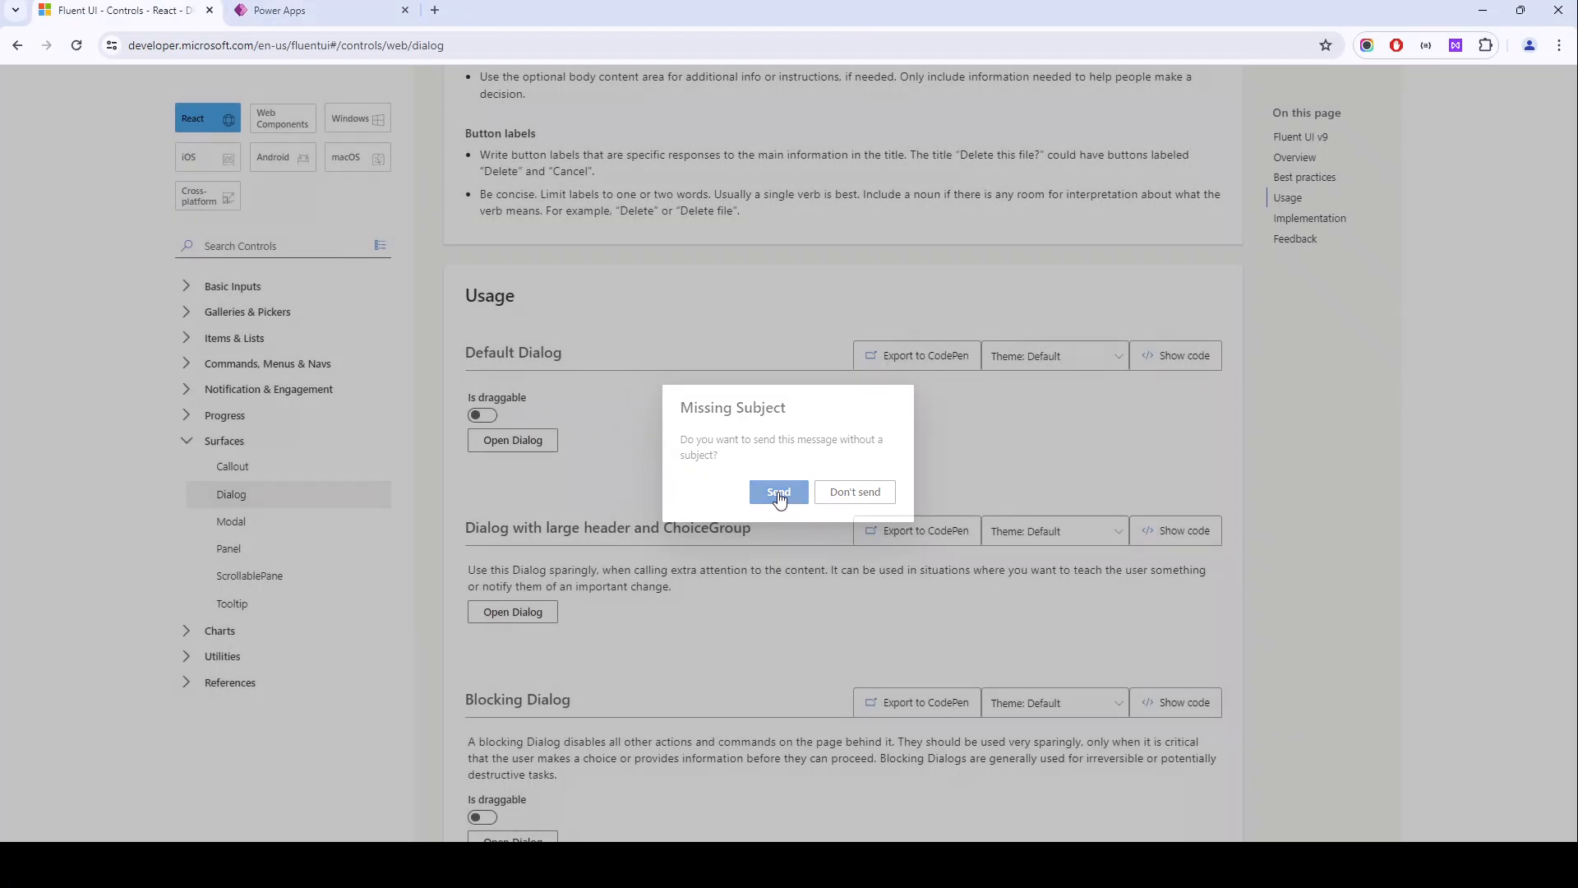
left_click(490, 441)
left_click(847, 491)
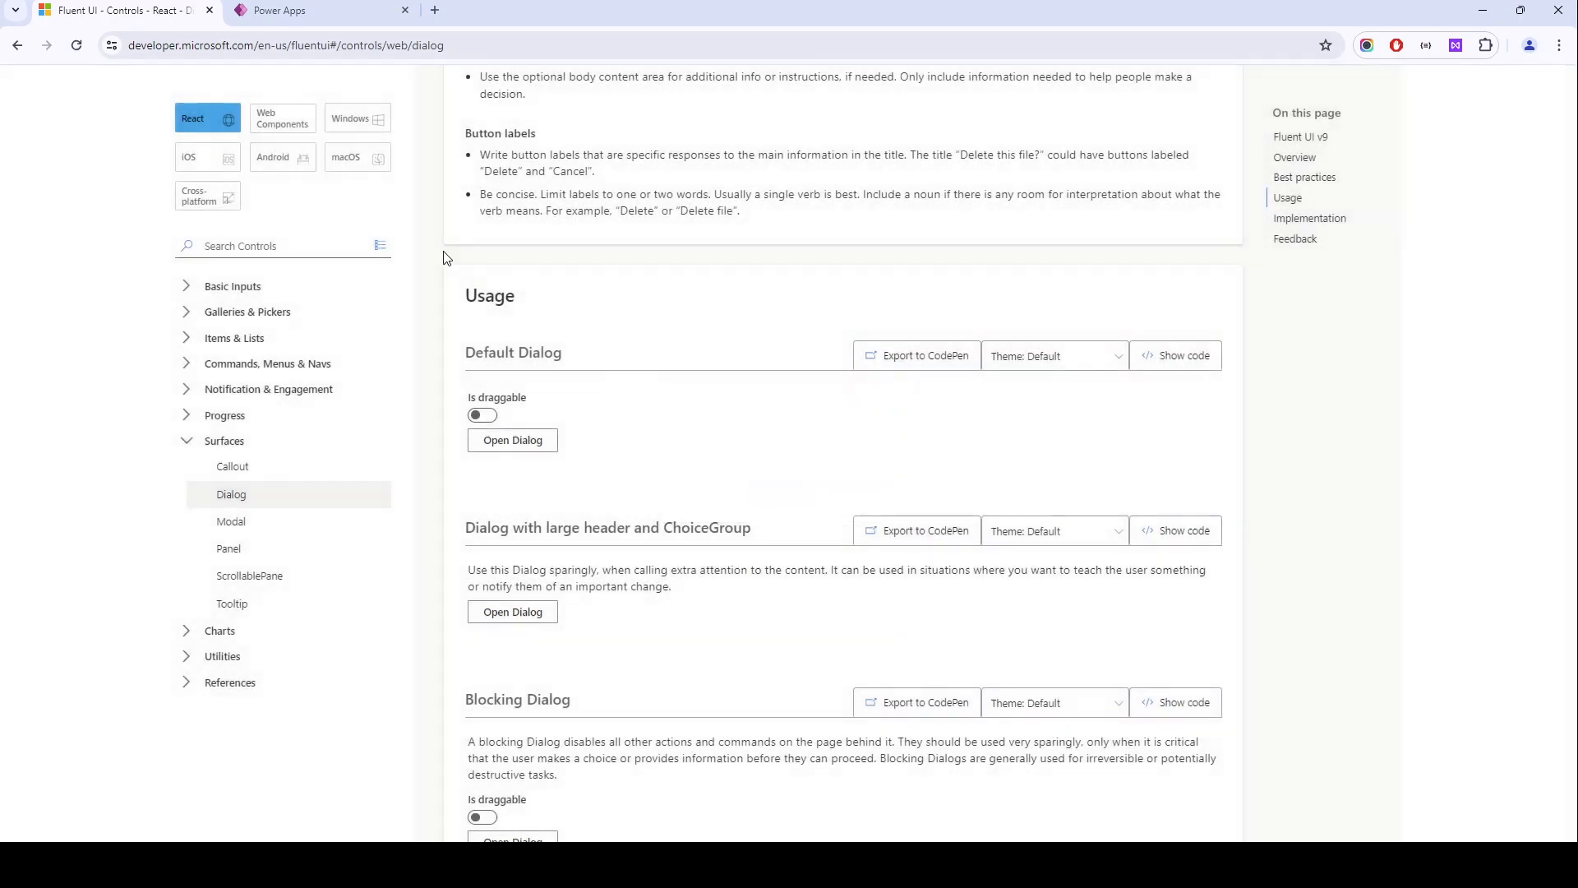
Step: Switch back to the Power Apps preview, open the delete dialog and return to editing with it displayed
left_click(329, 11)
left_click(106, 188)
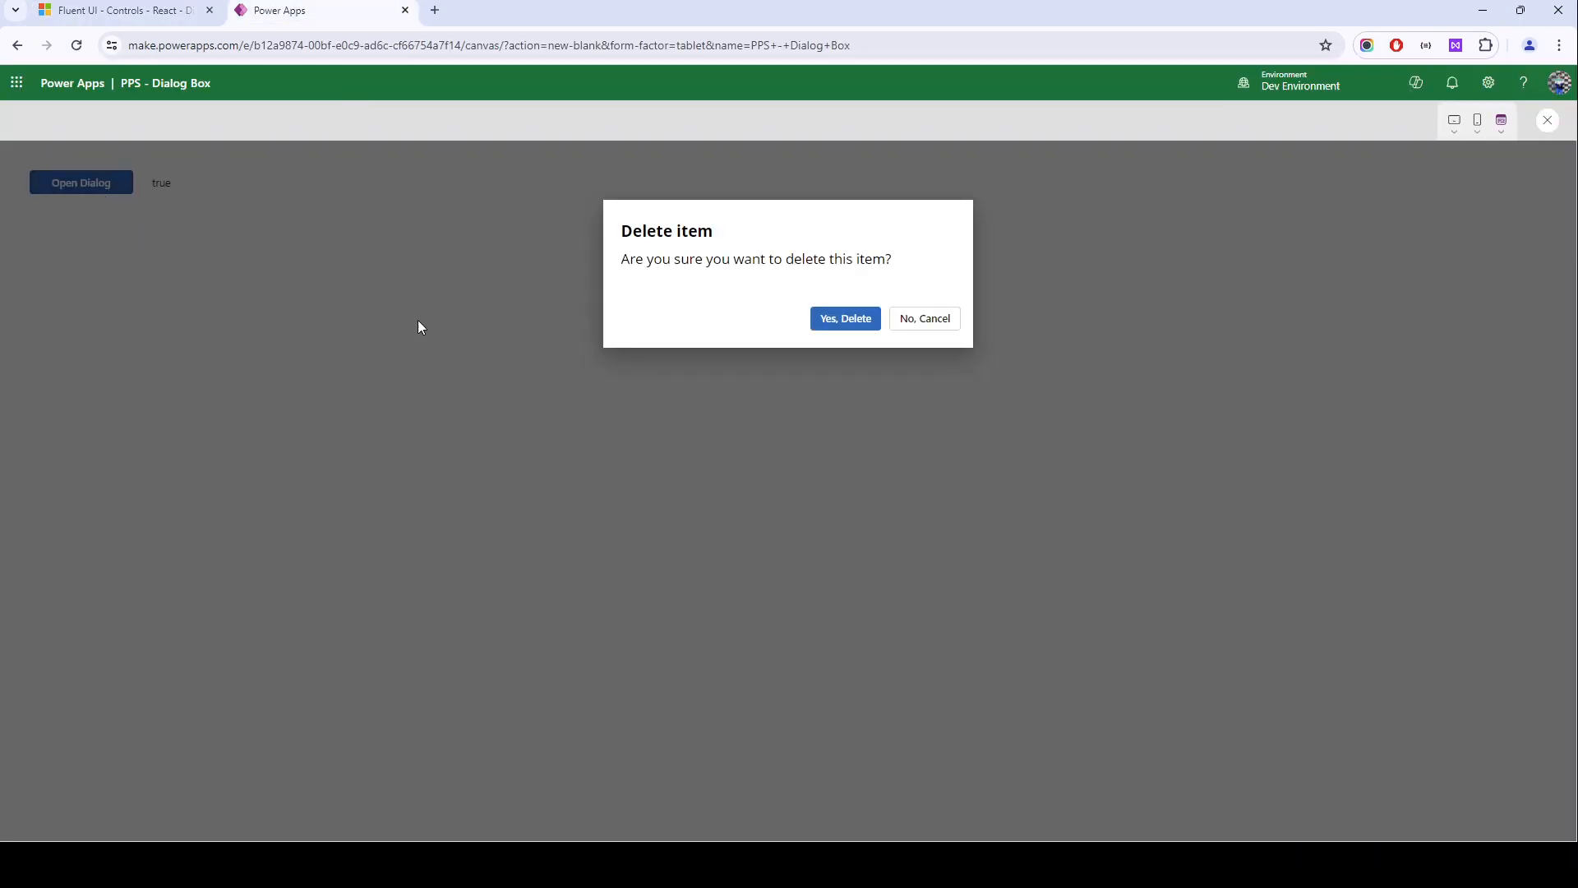
key("Escape")
Step: Enlarge the formula area for the Yes, Delete button's OnSelect formula and insert blank lines above the UpdateContext call
left_click(863, 378)
left_click_drag(509, 161, 497, 306)
left_click_drag(582, 148, 249, 154)
left_click(288, 157)
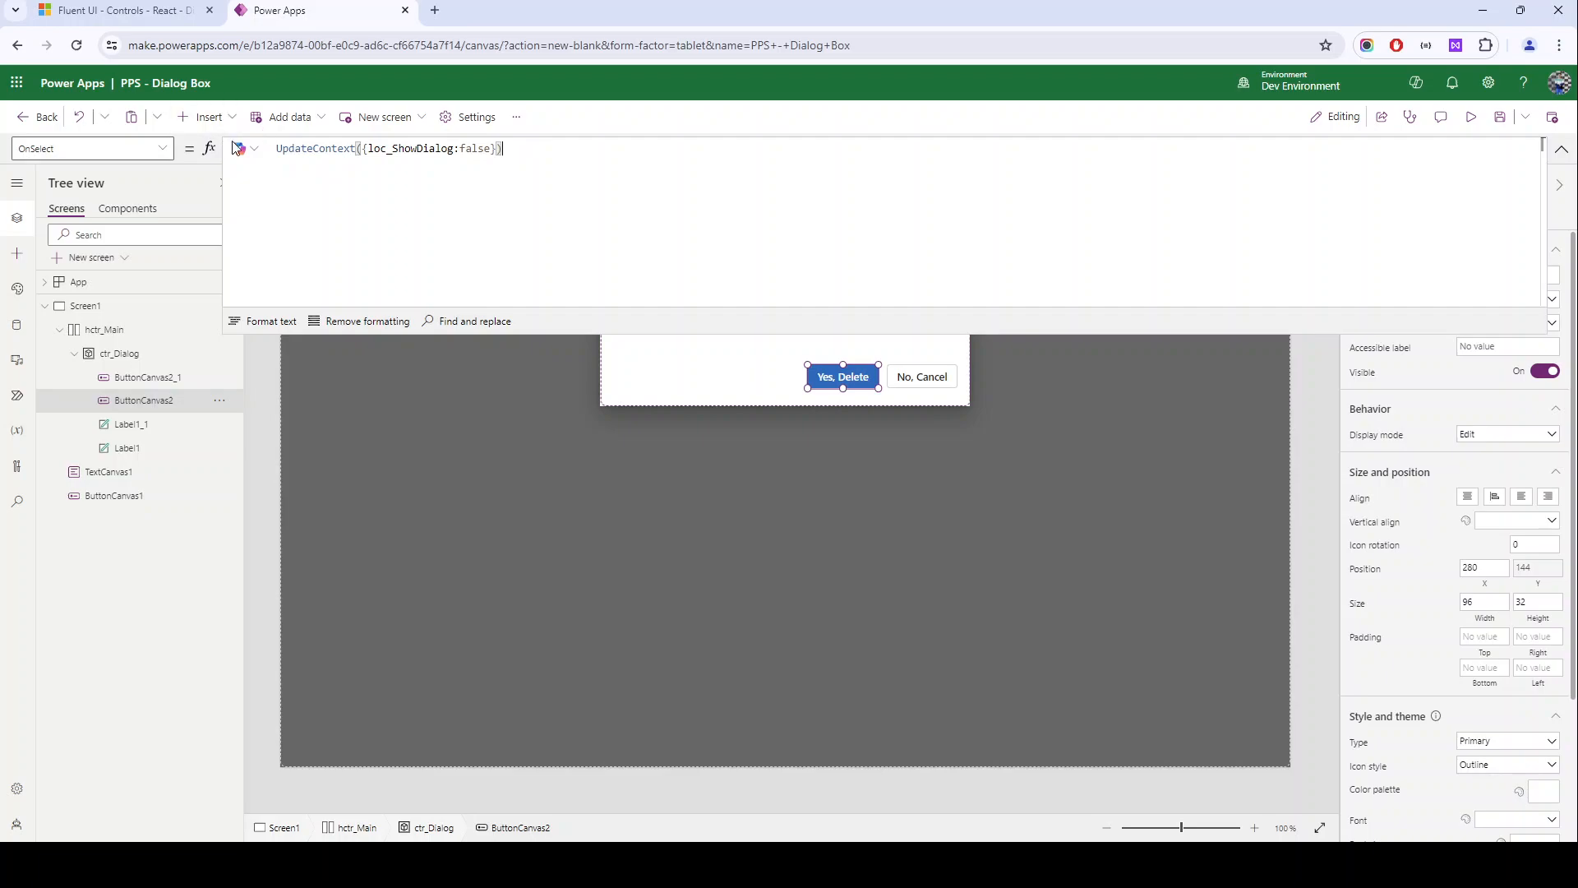
left_click(282, 153, "shift")
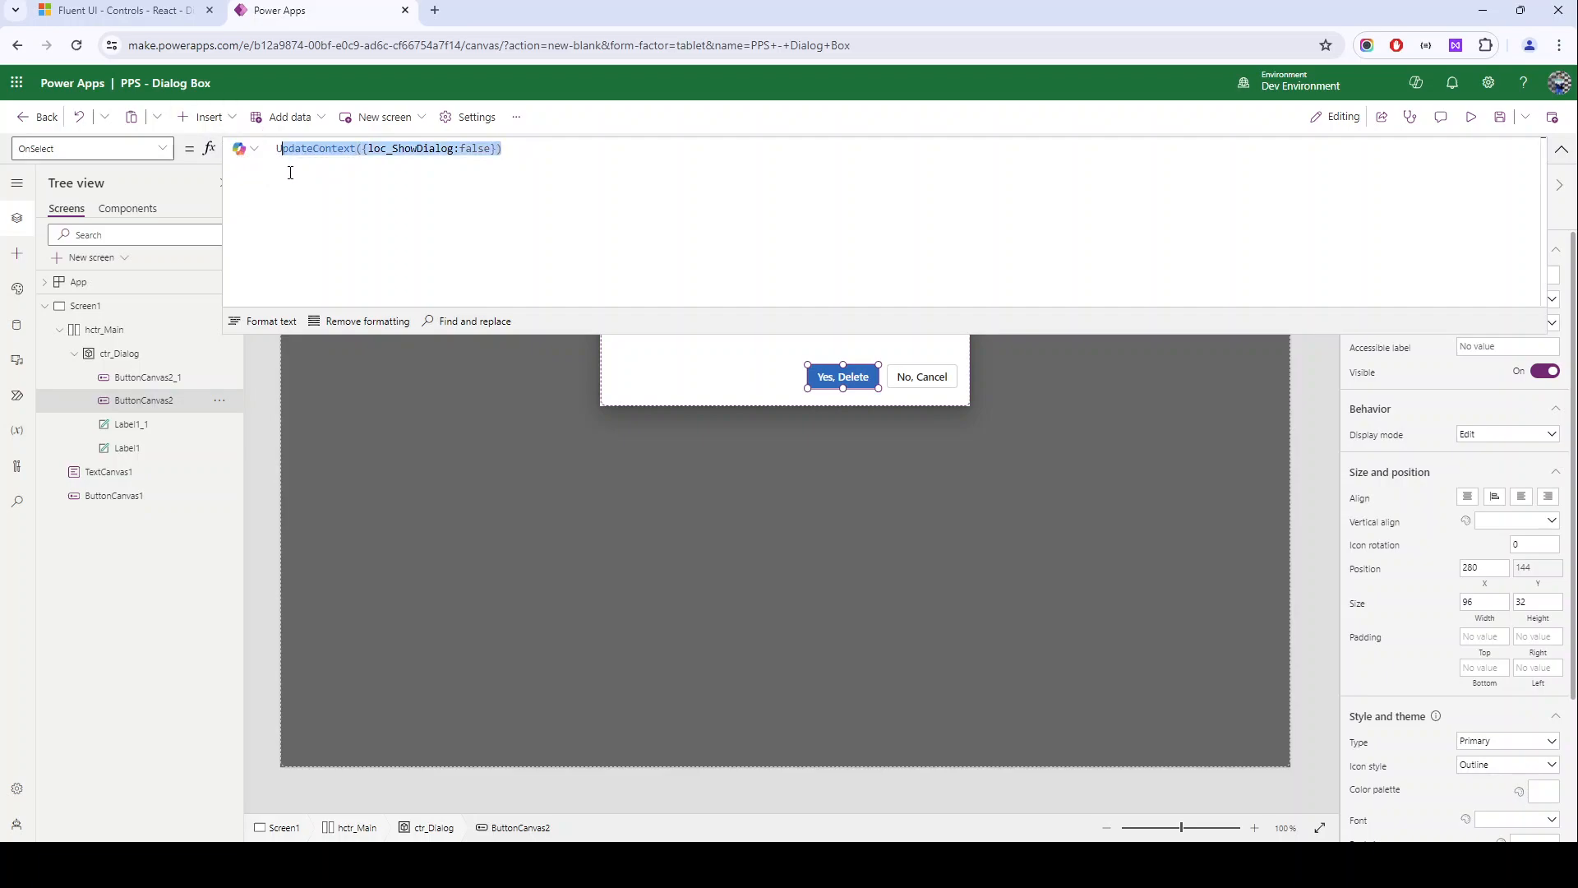
left_click(299, 172)
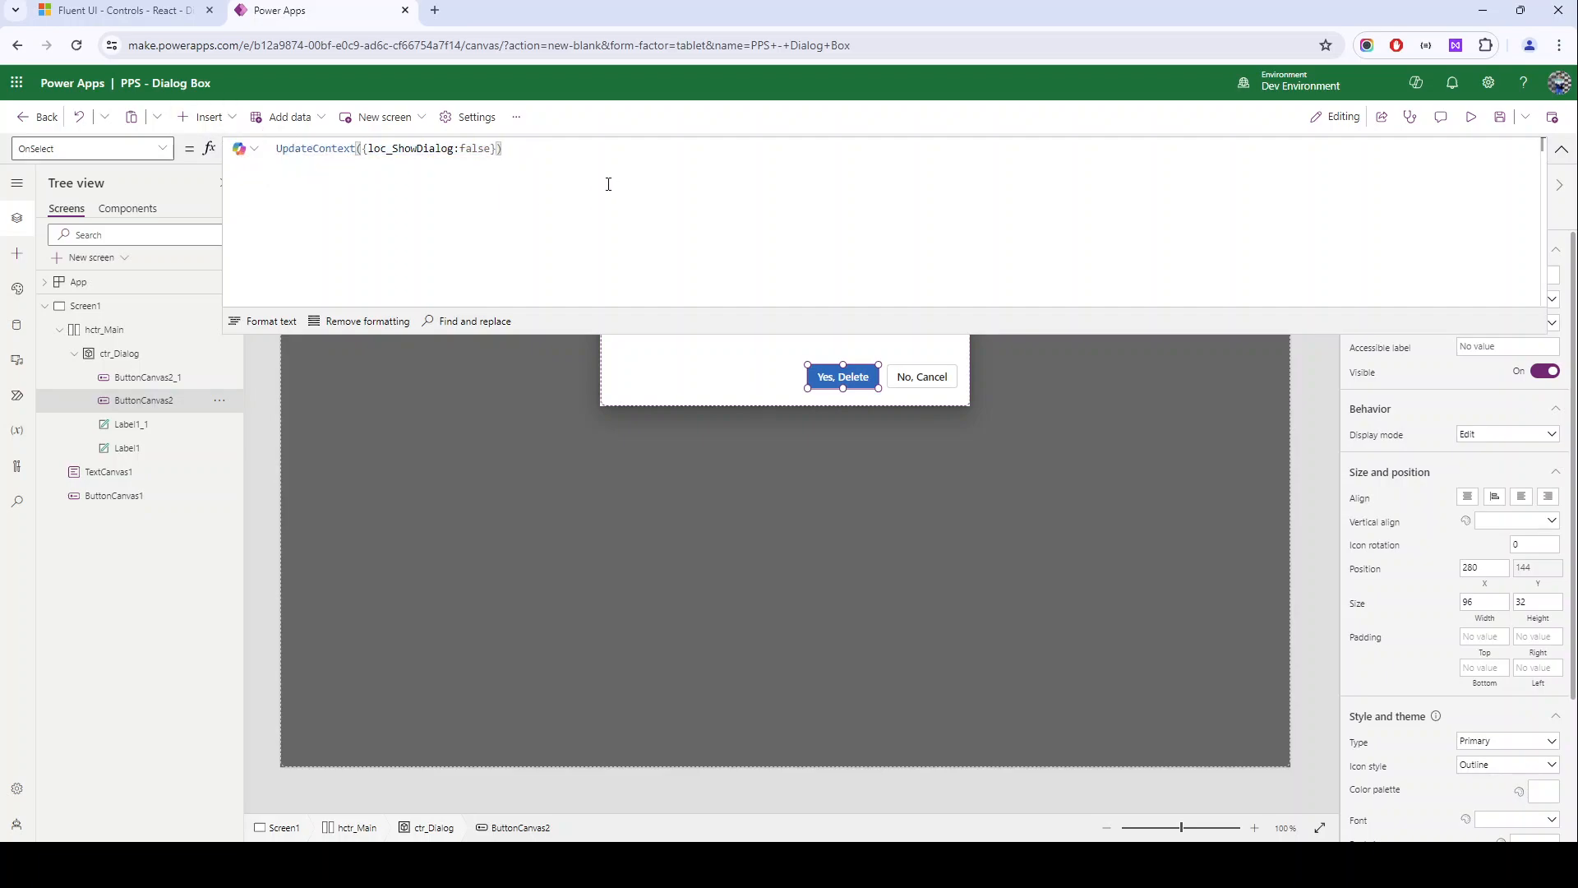
left_click(273, 149, "shift")
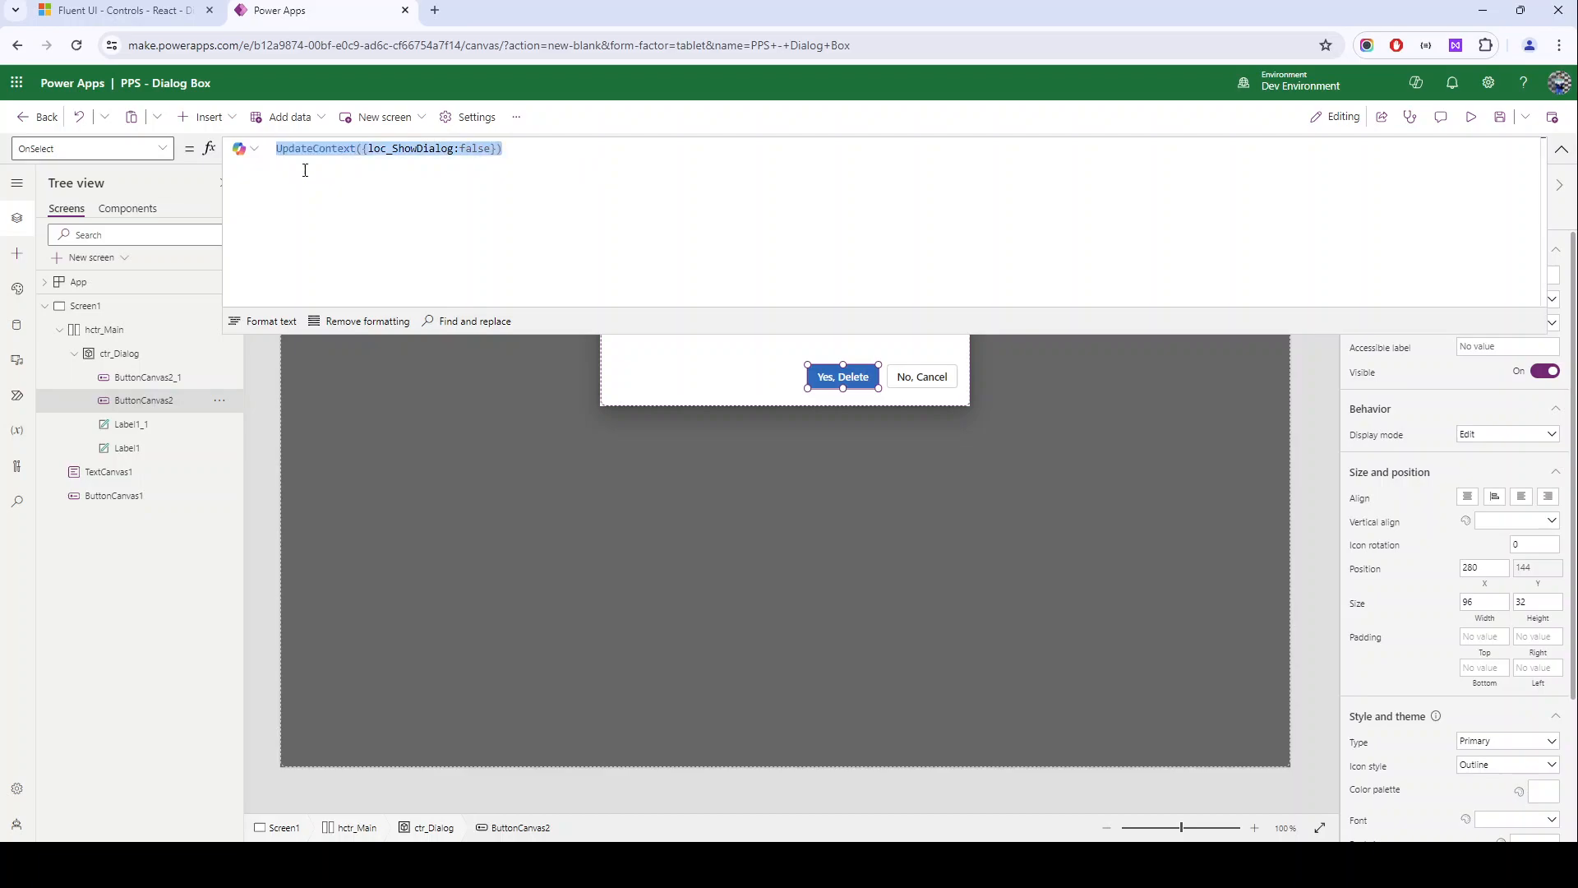
left_click(300, 169)
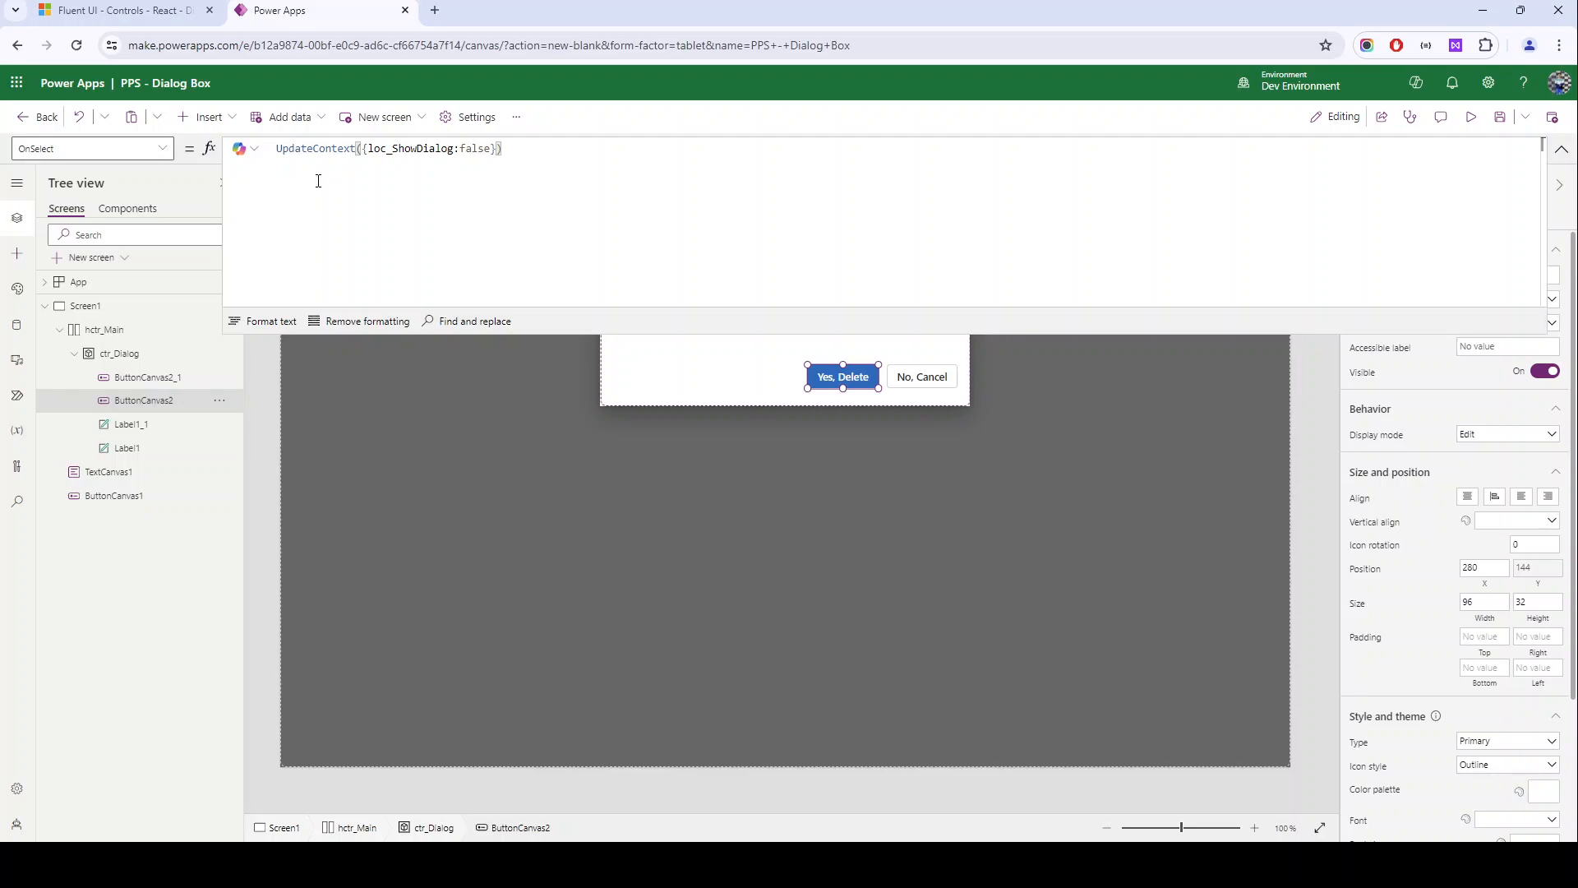
key("Left")
key("Left")
key("Home")
key("Return")
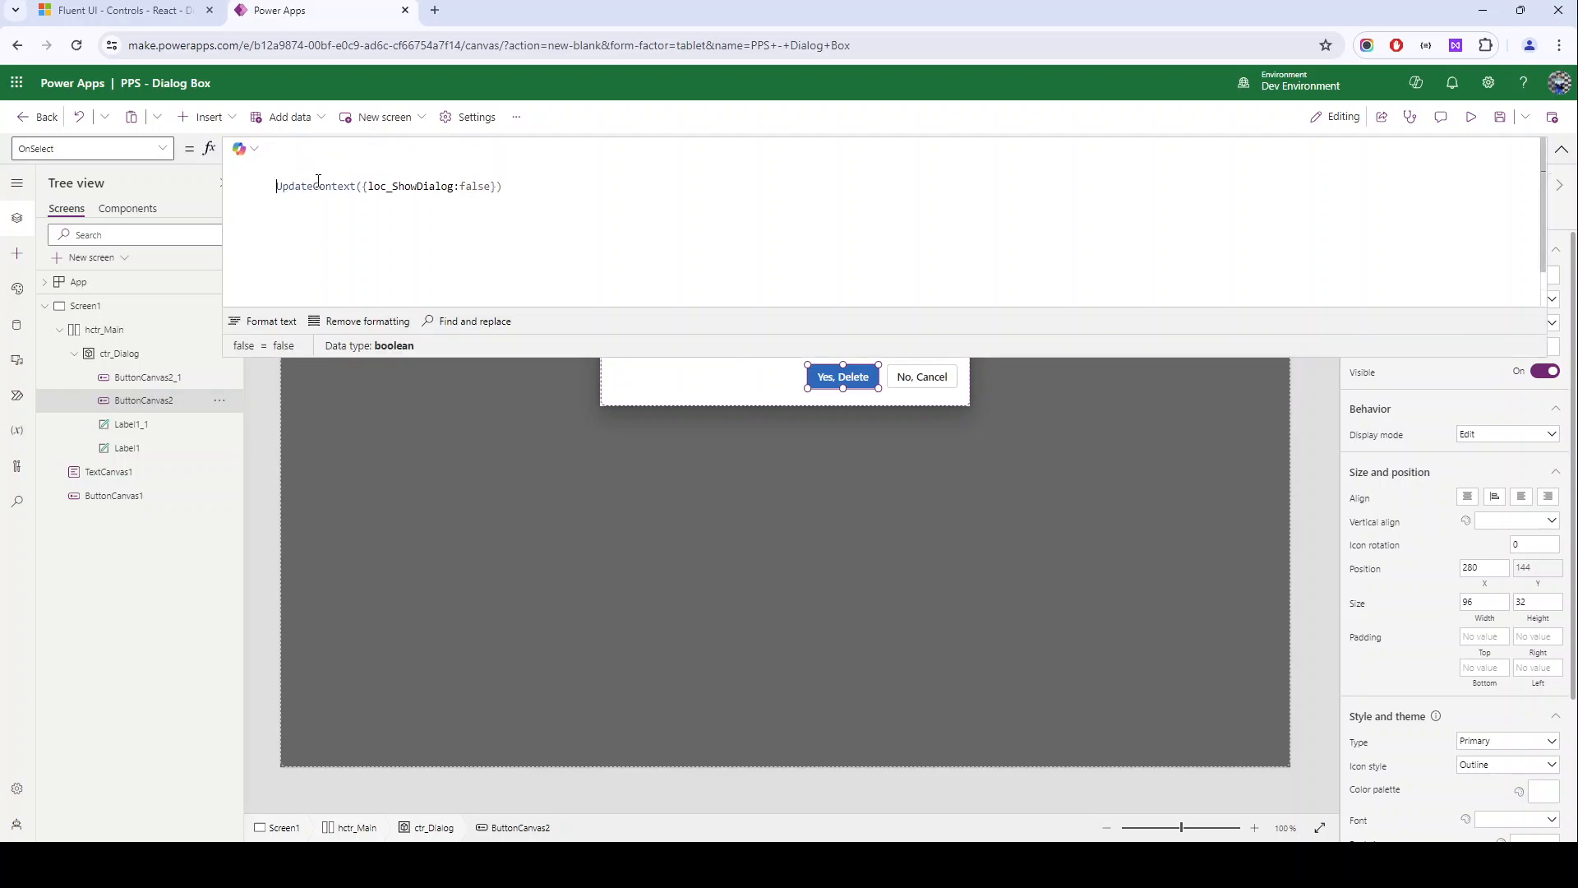
key("ctrl+End")
key("ctrl+shift+Left")
key("ctrl+shift+Left")
key("ctrl+shift+Left")
key("ctrl+shift+Left")
key("ctrl+shift+Left")
key("ctrl+shift+Left")
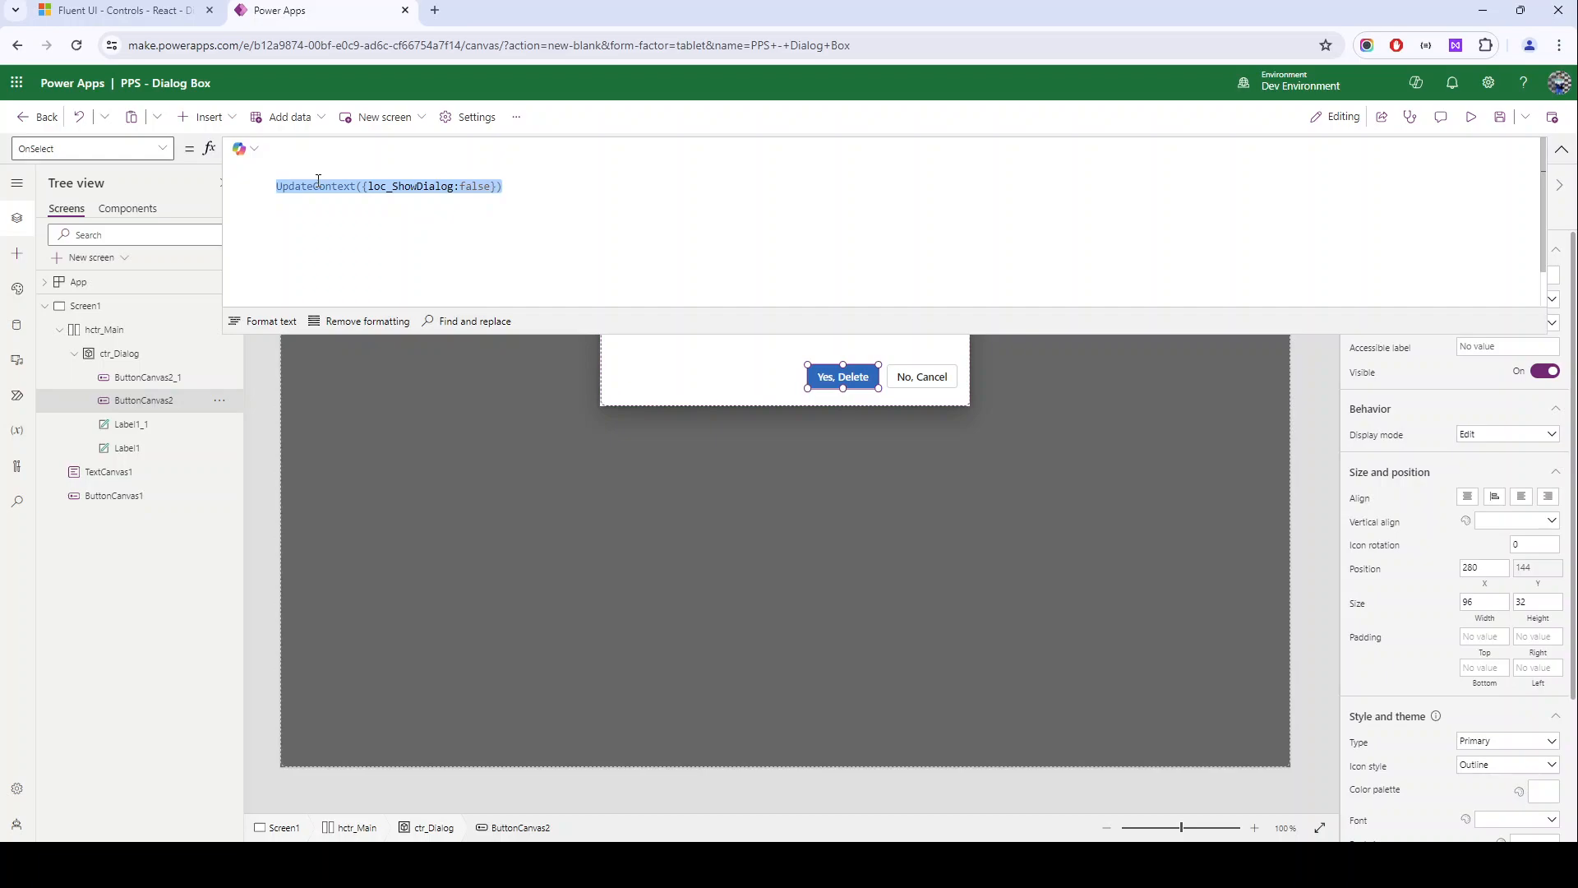
Step: Begin a Notify call with the message "Item Deleted" above UpdateContext in the Yes, Delete button's OnSelect formula
left_click(307, 153)
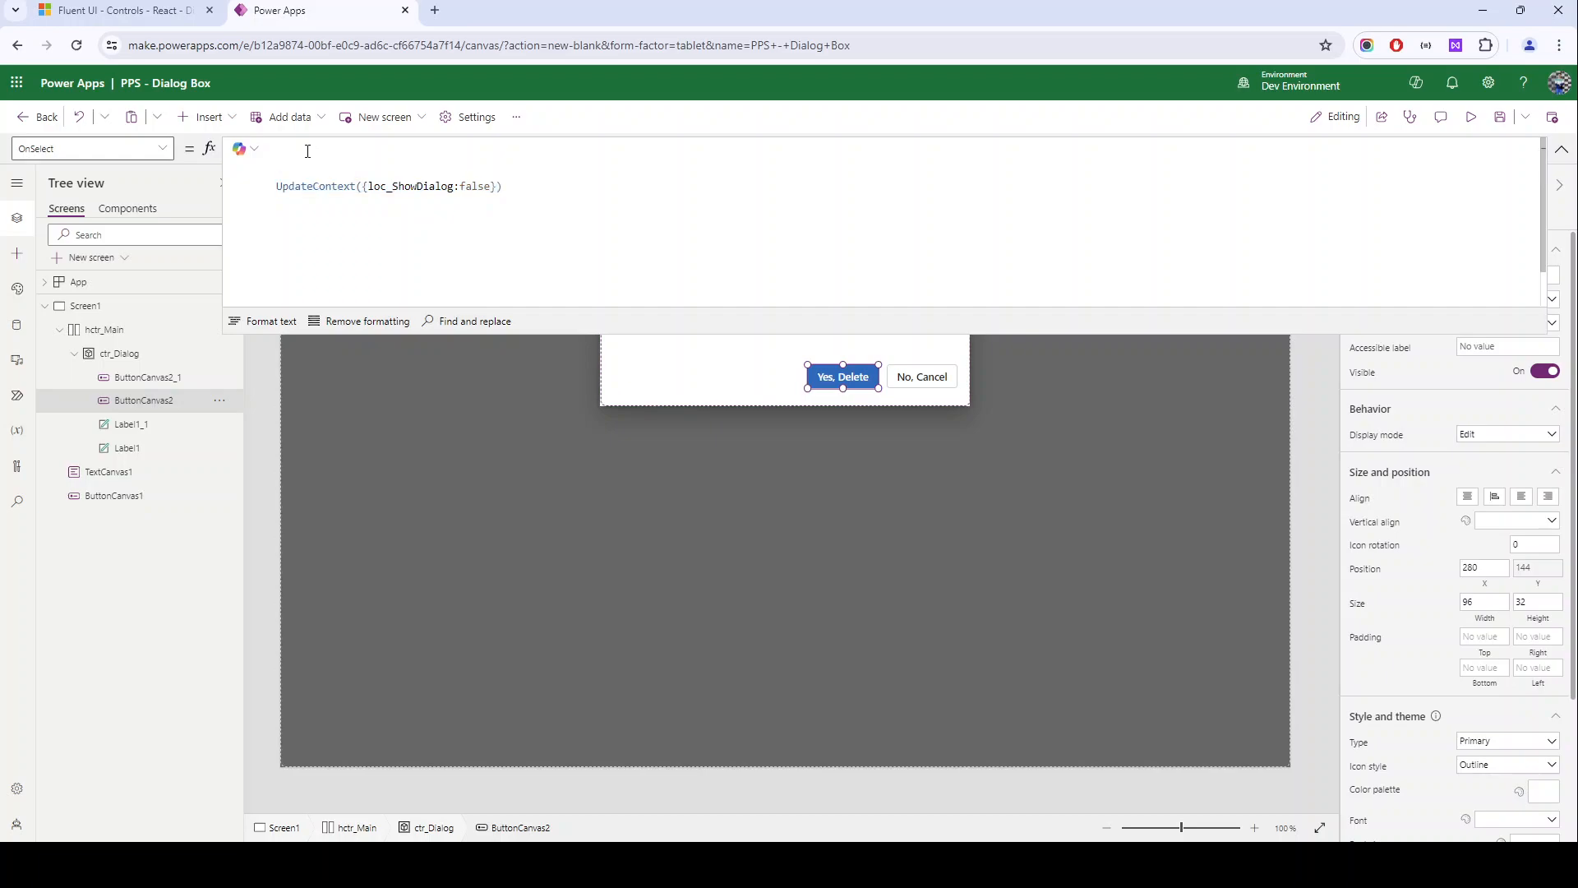
type("Noti")
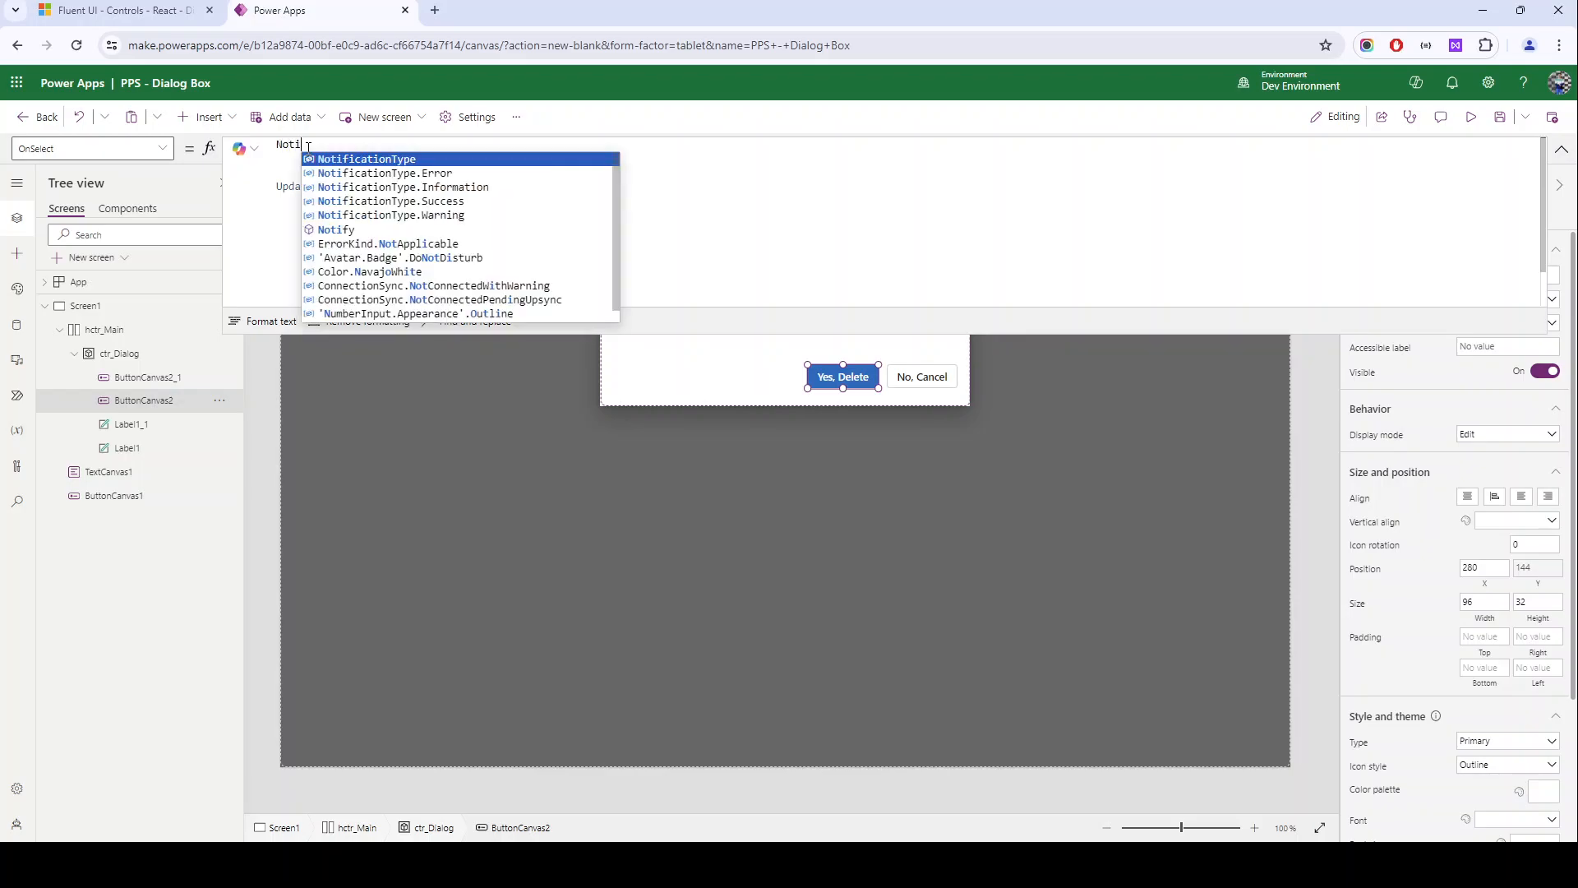
key("Down")
key("Tab")
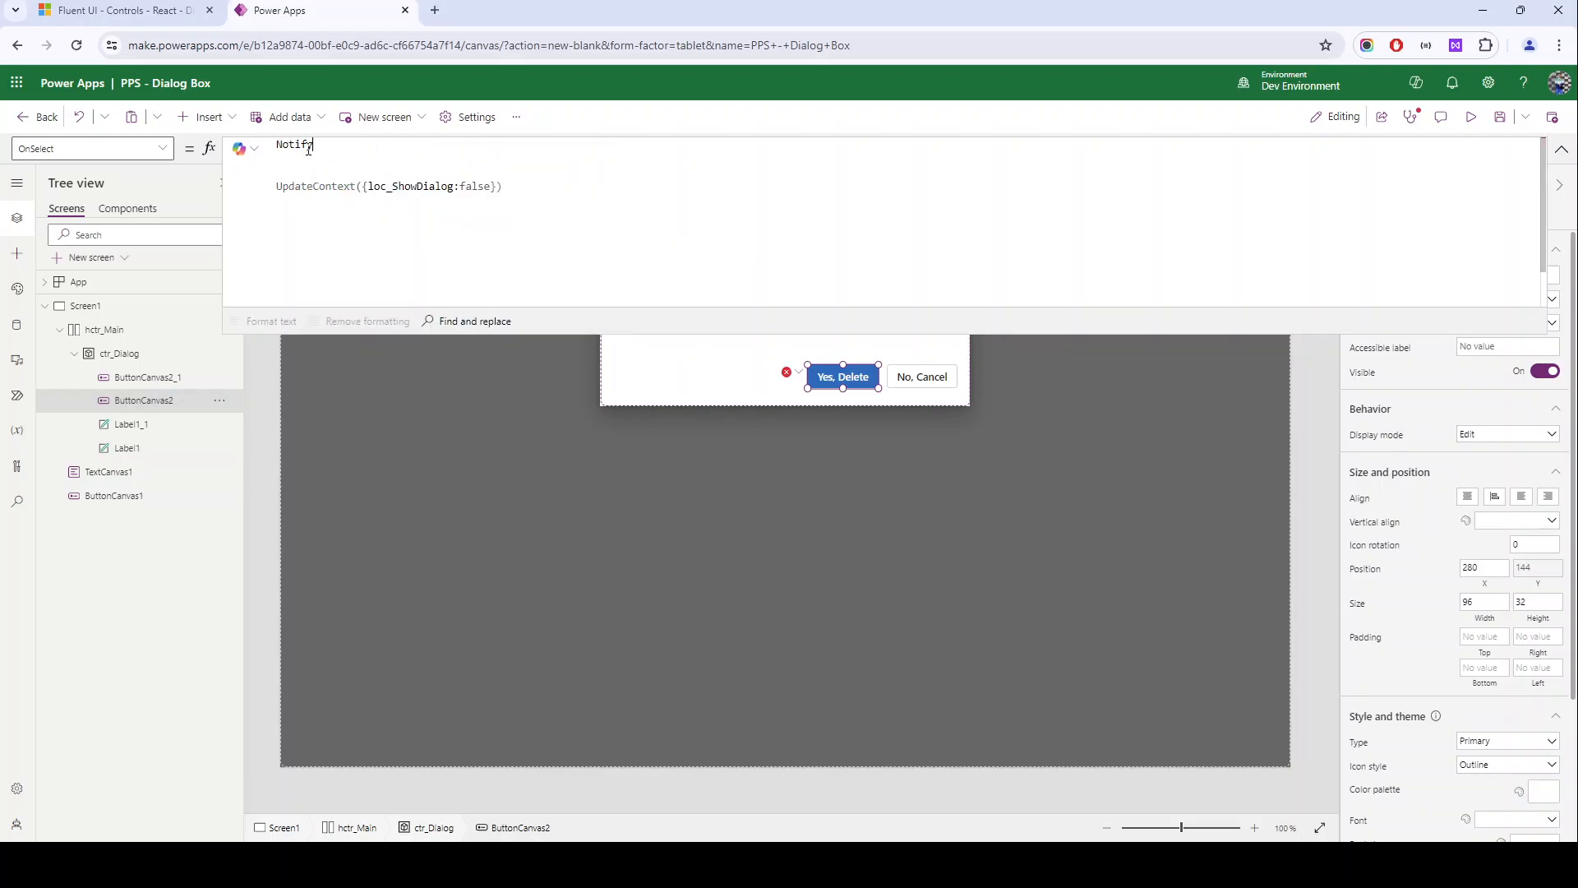
type("Item Delete")
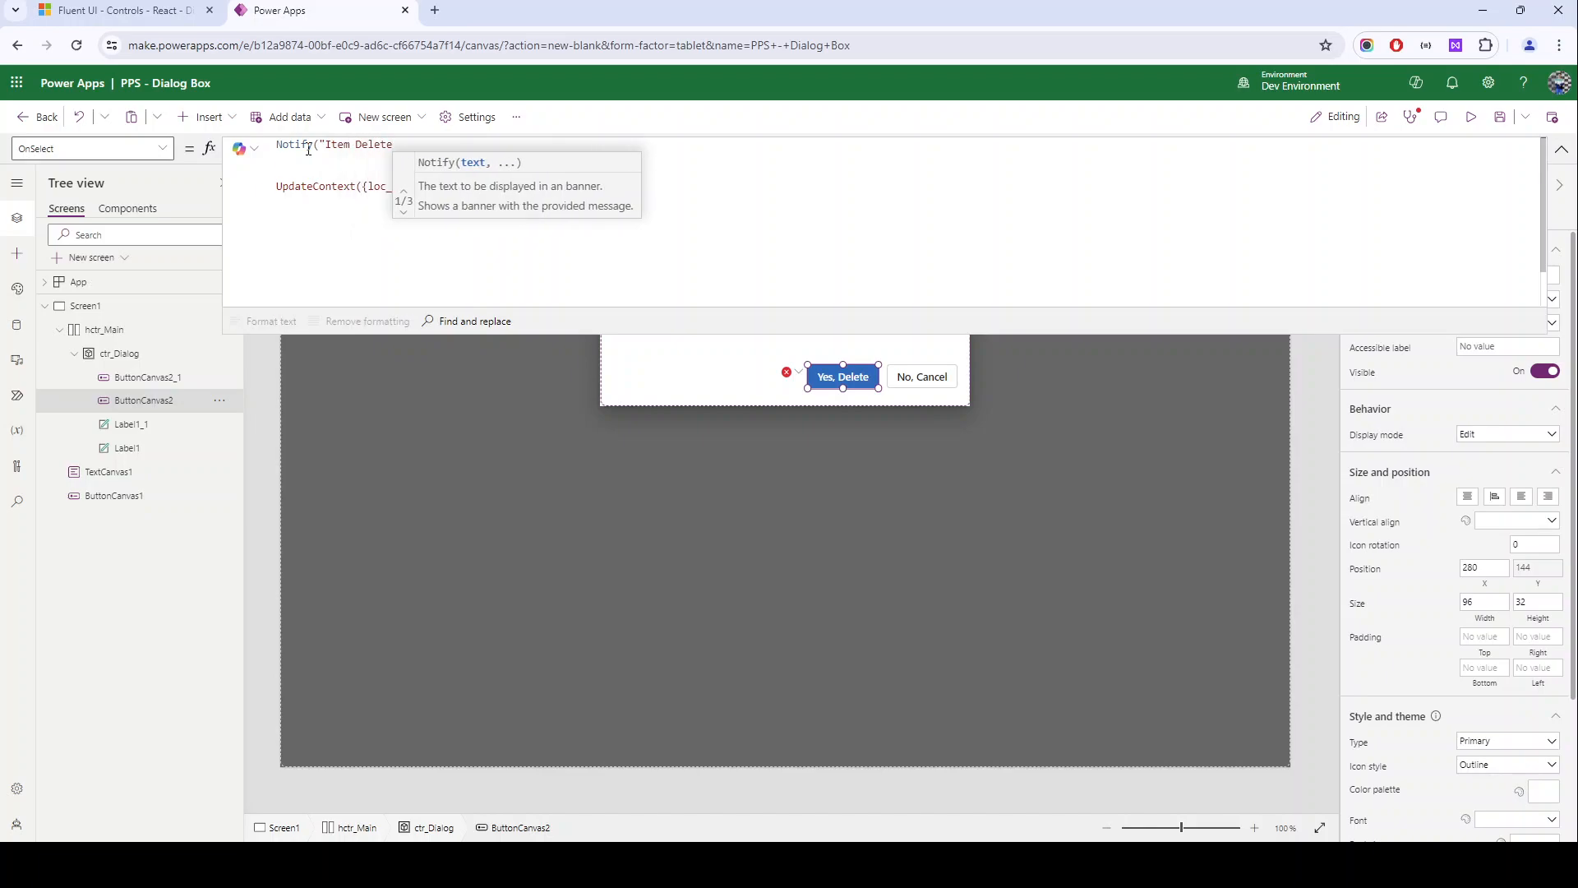
type("d\"")
Step: Insert a ✅ emoji in front of "Item Deleted" in the Notify message
key("ctrl+Left")
key("ctrl+Left")
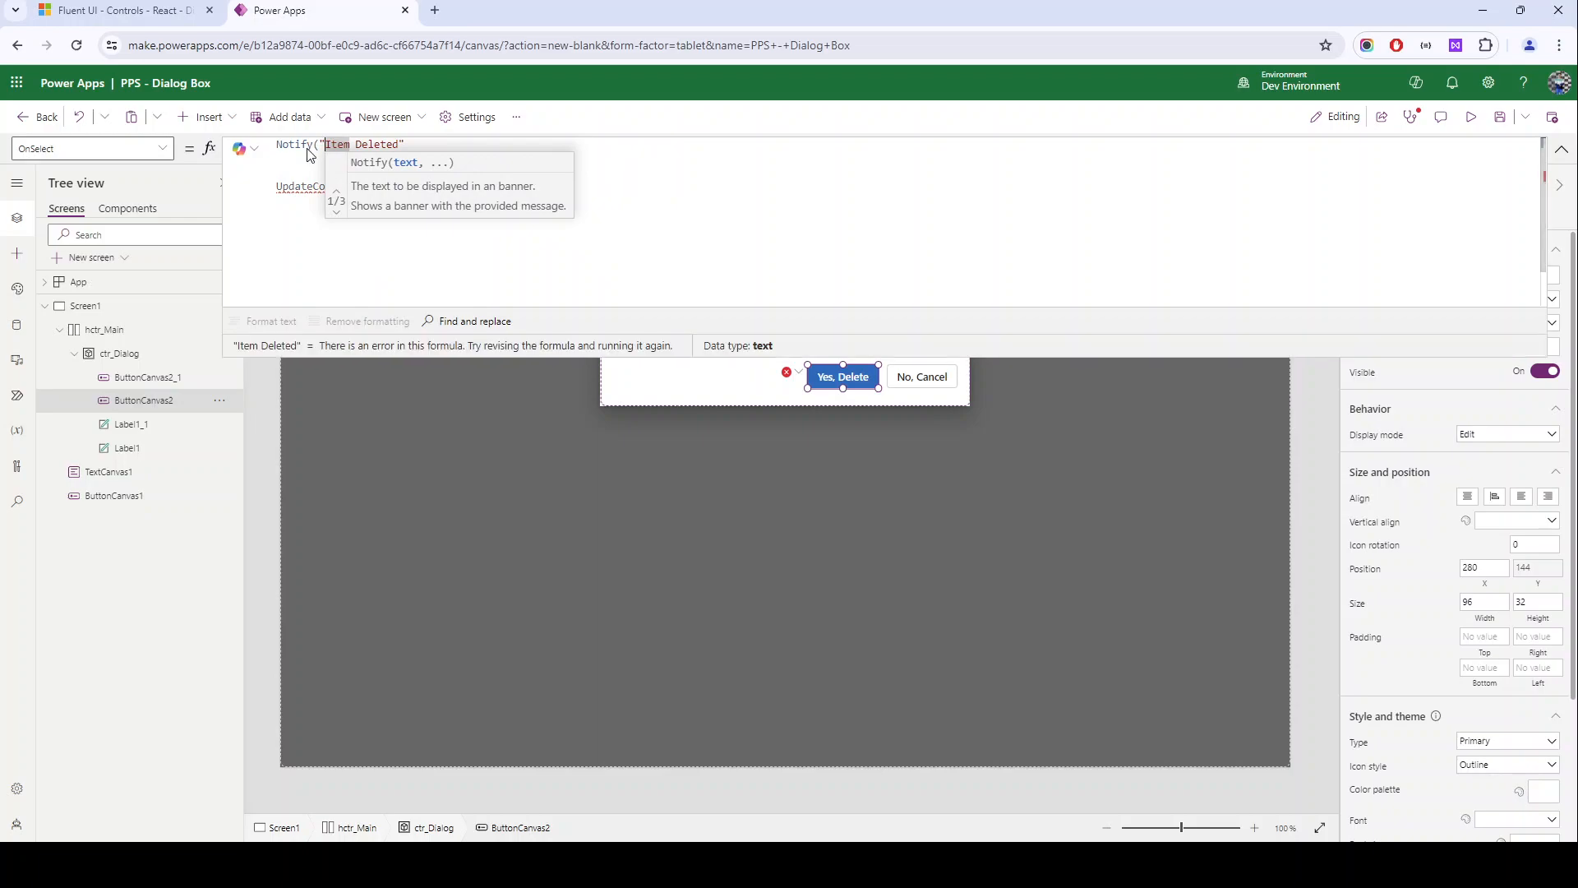
type("chec")
key("BackSpace")
key("BackSpace")
key("BackSpace")
key("BackSpace")
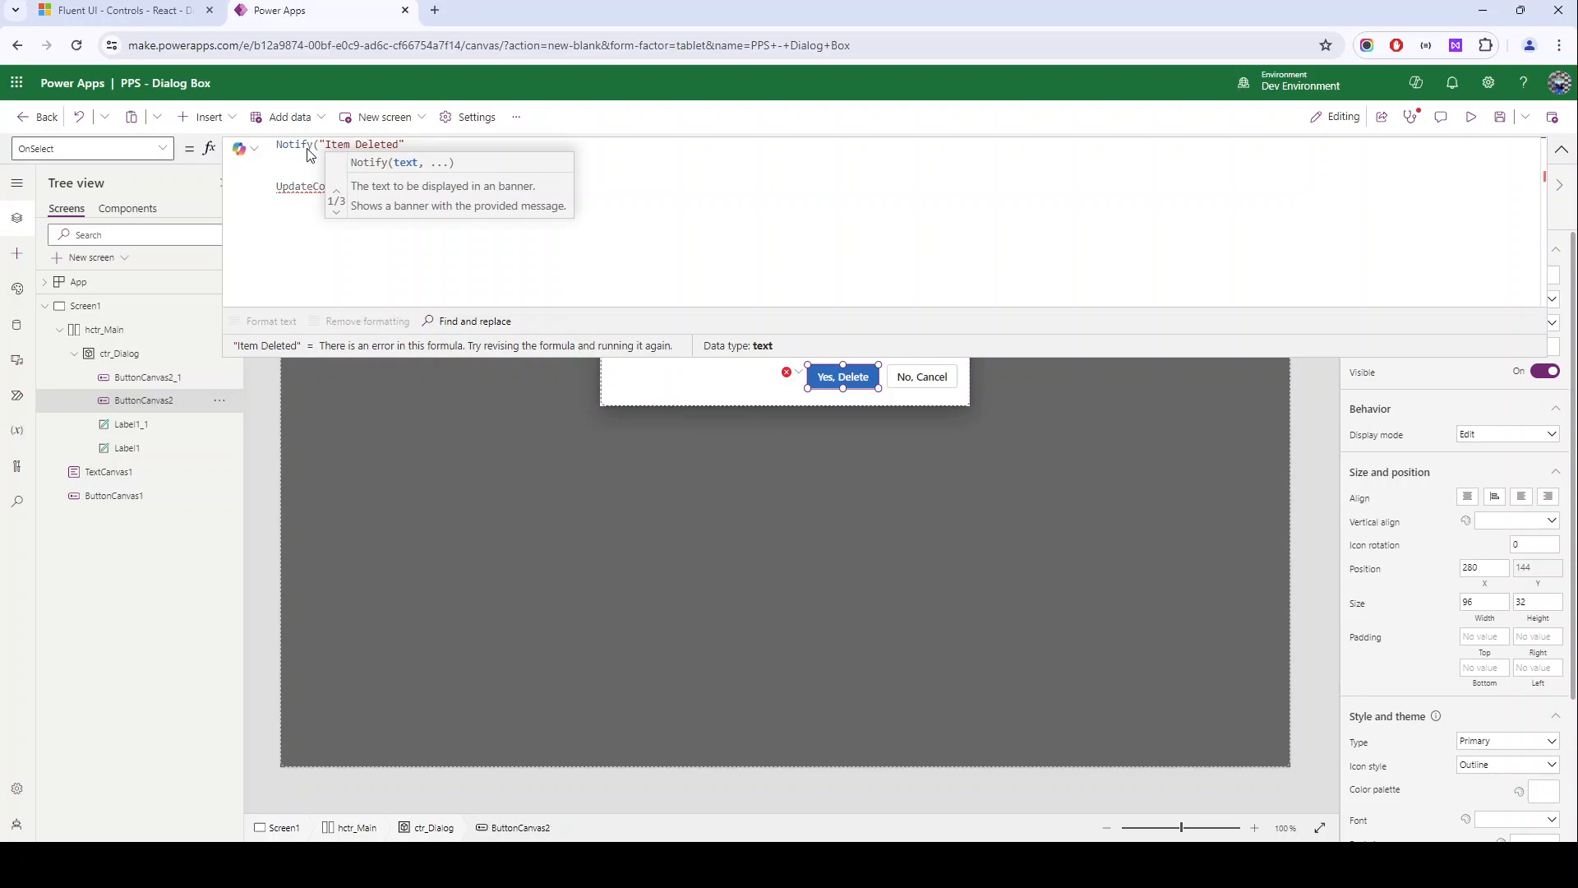
left_click(364, 322)
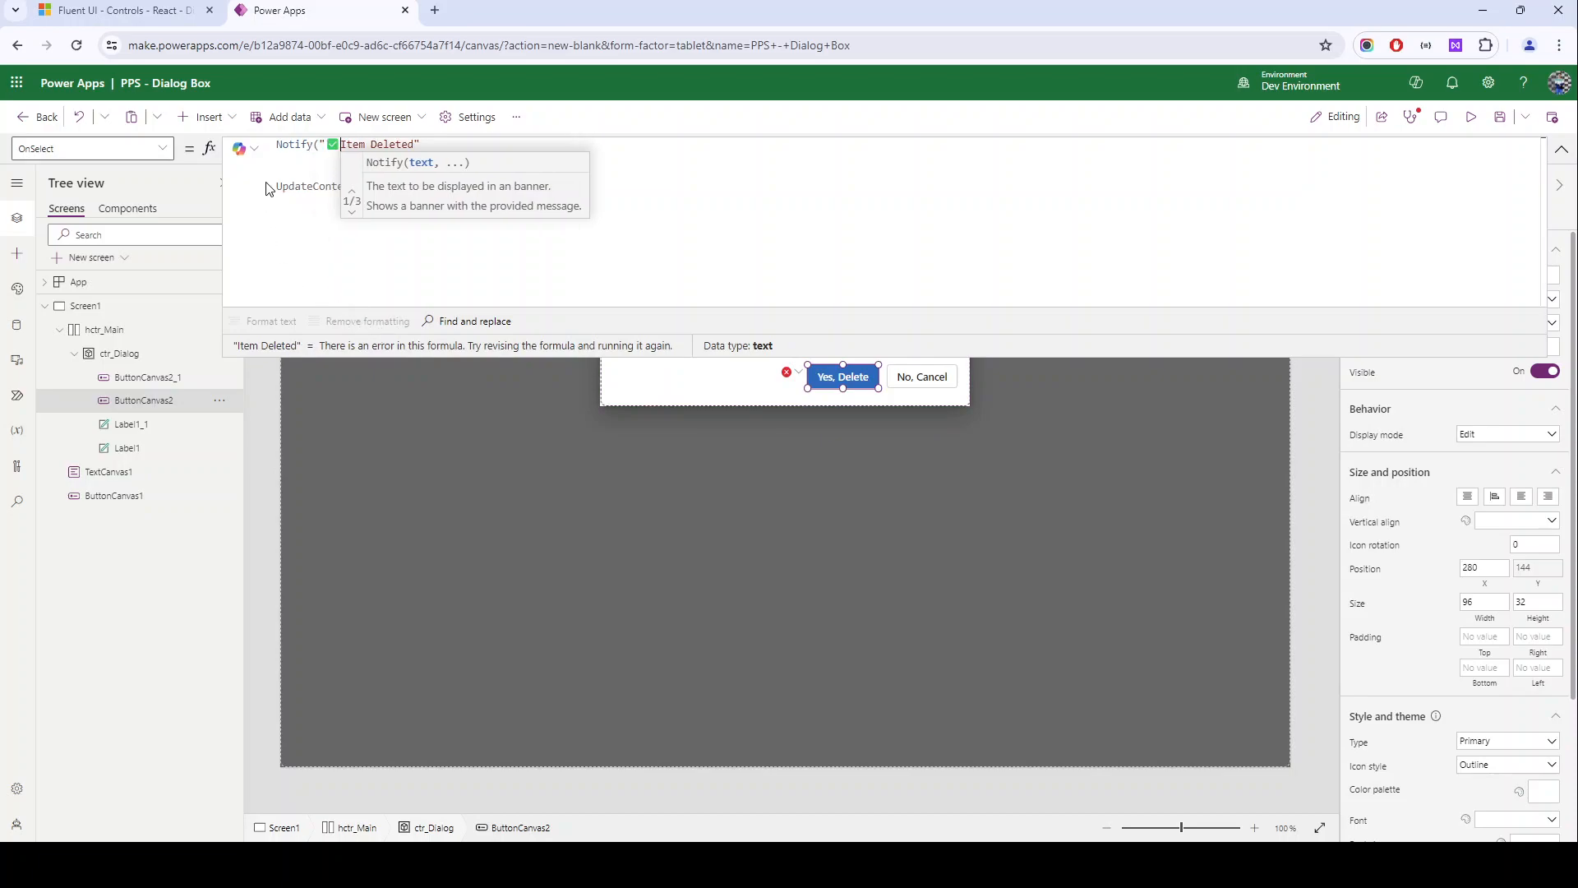
Step: Complete the Notify call with NotificationType.Success as its second argument and end the statement with a semicolon
left_click(445, 146)
type(",")
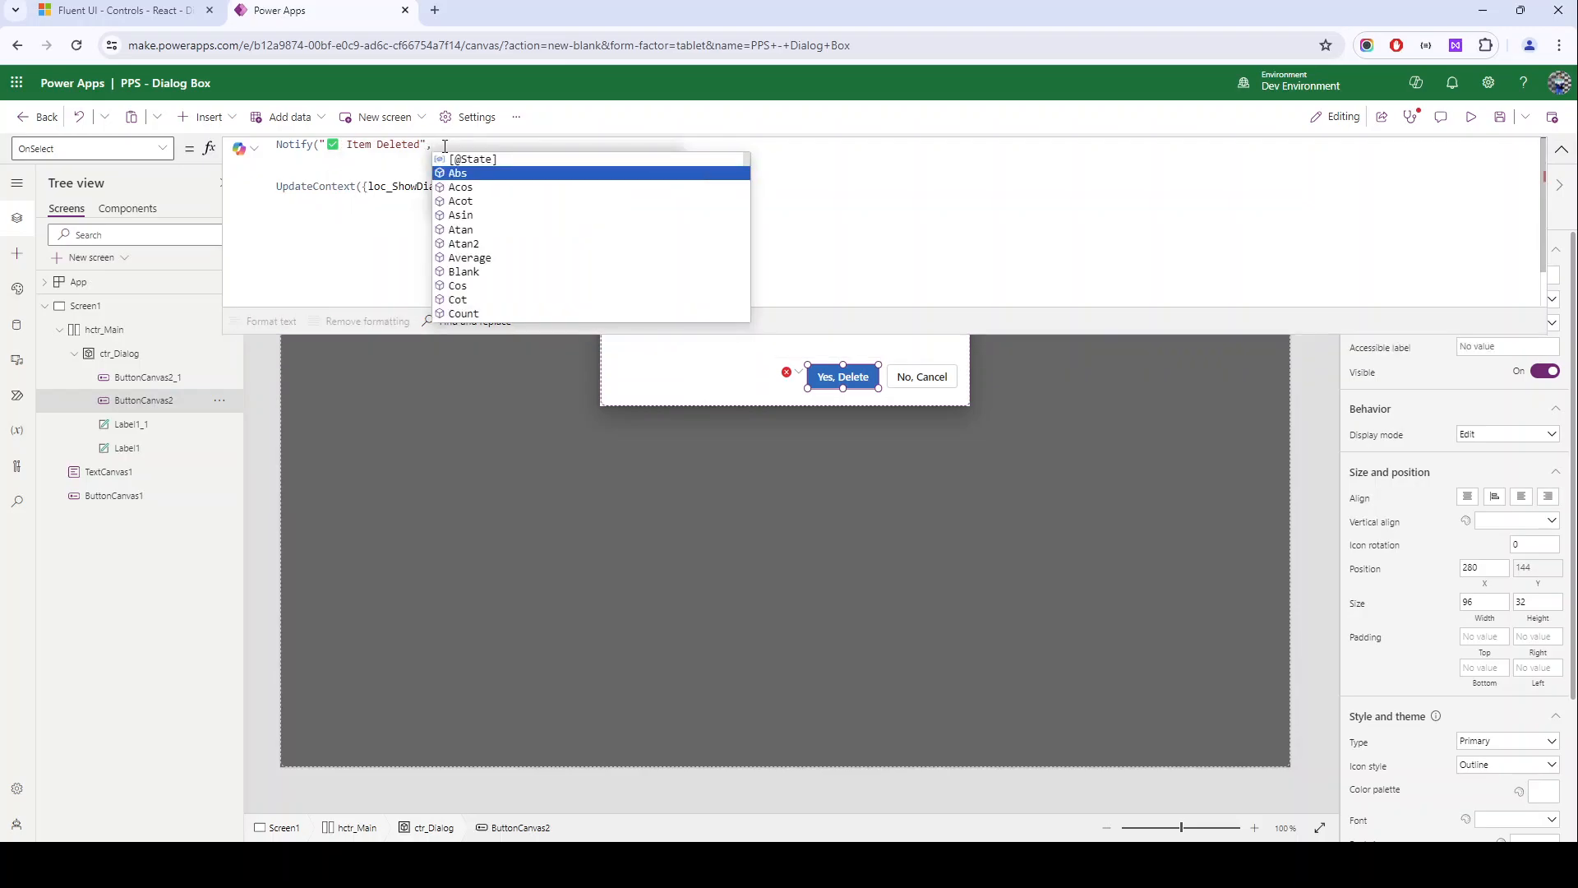
type("No")
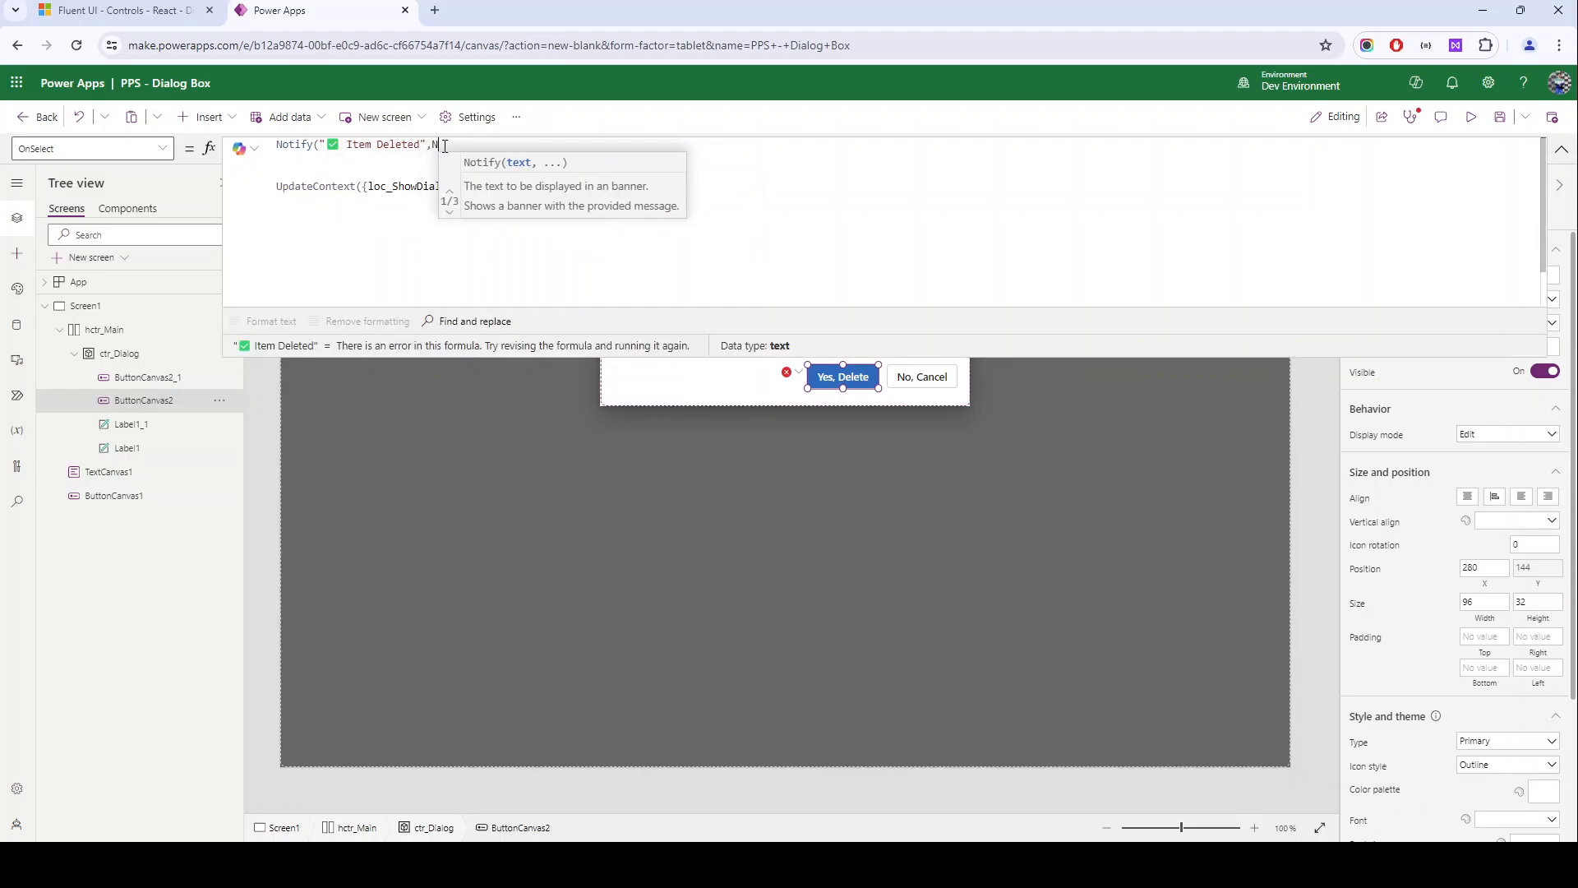
key("Down")
key("Down")
key("Down")
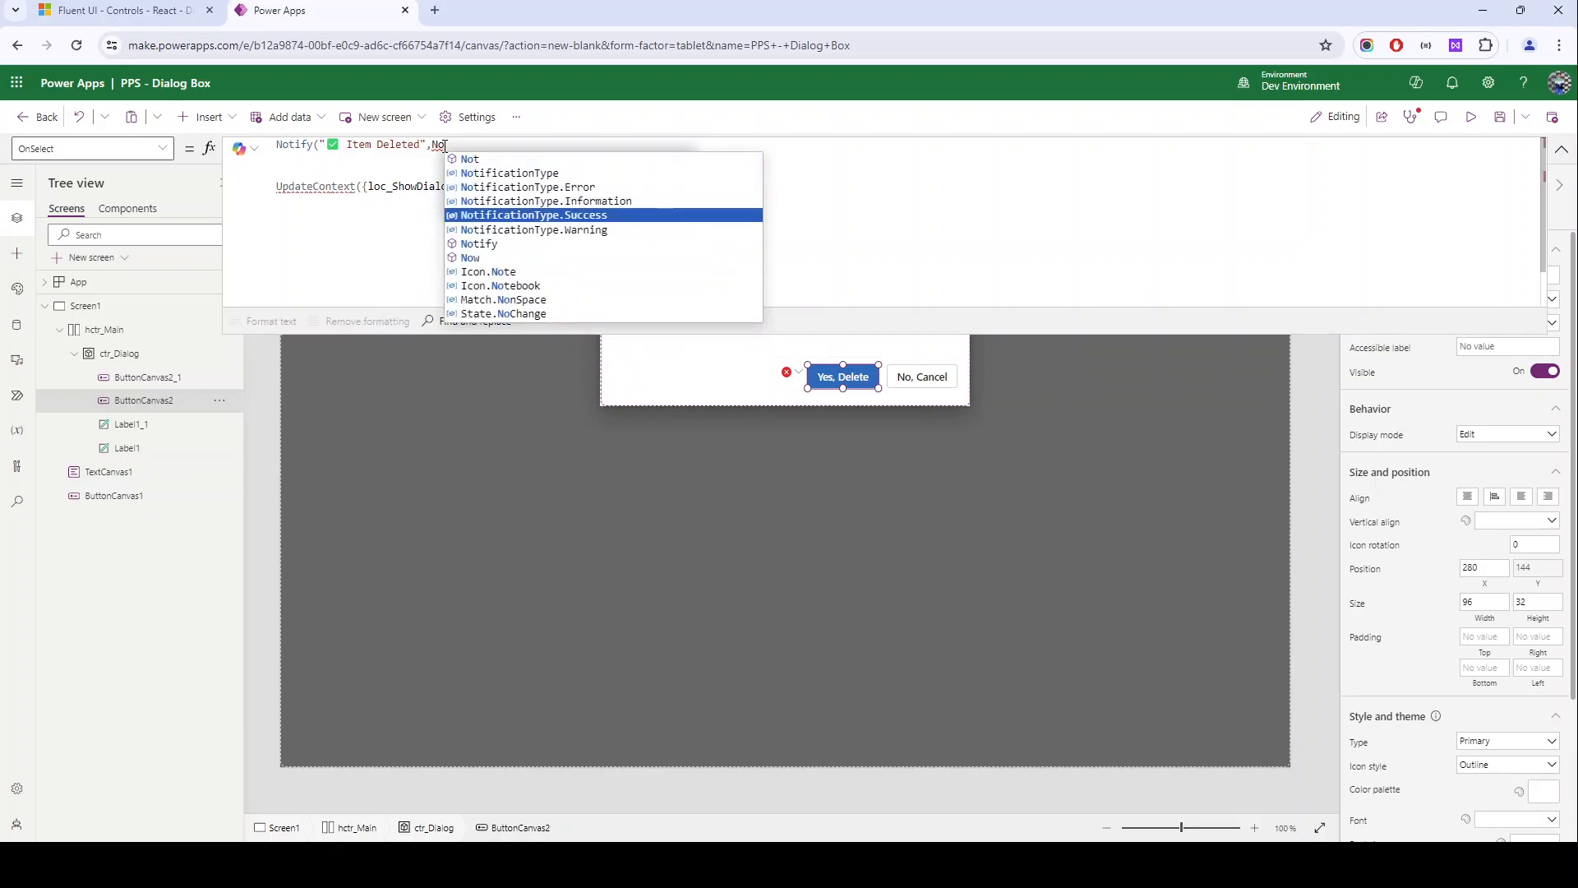
key("Tab")
type(");")
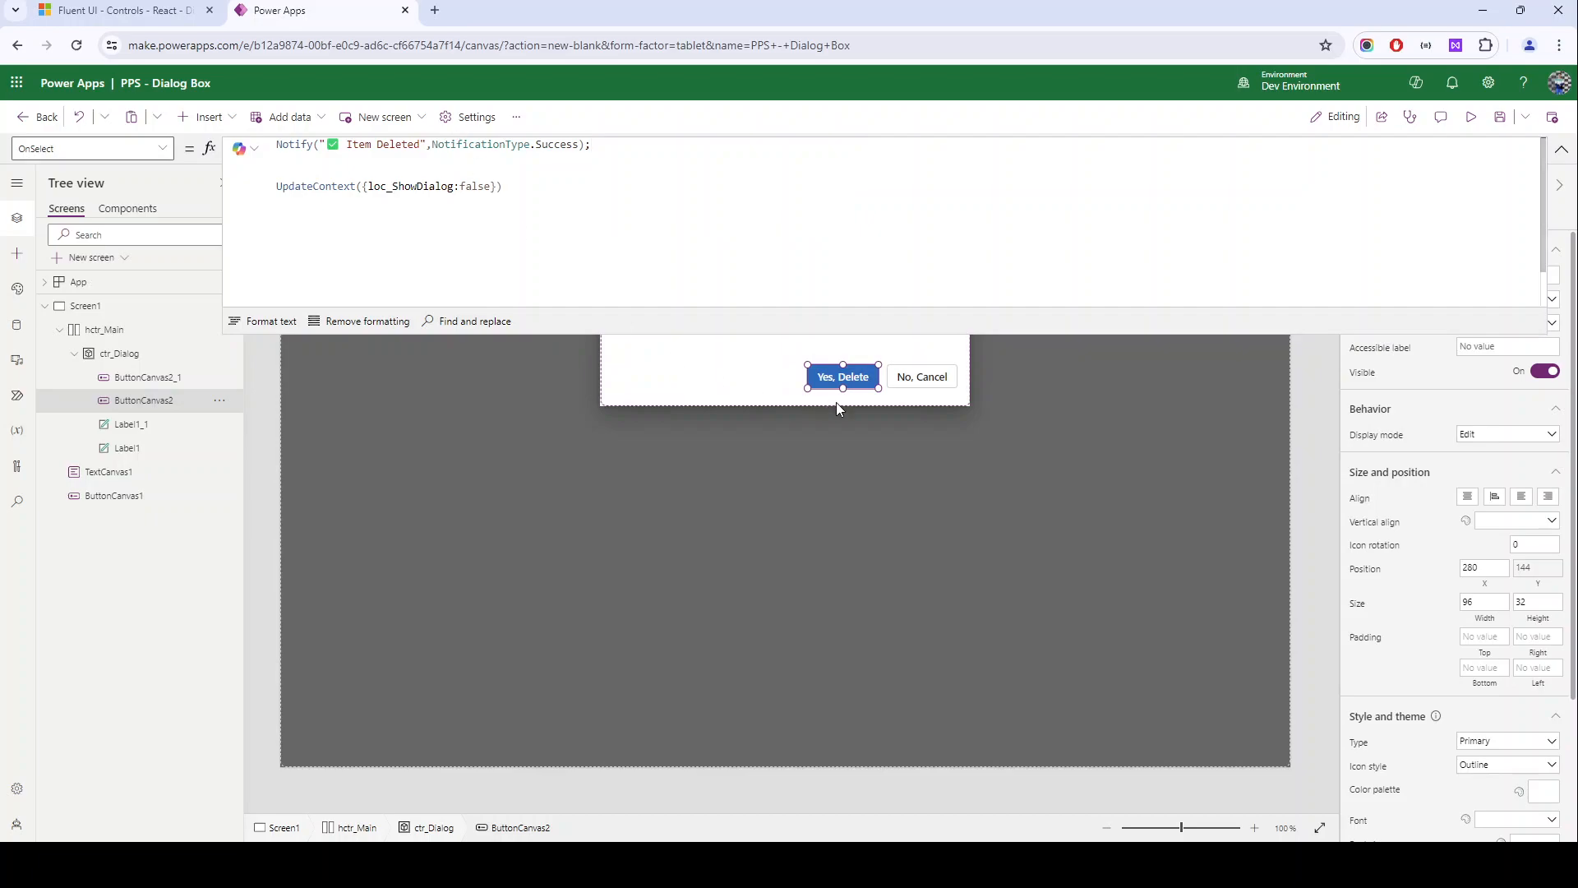
Step: Add Notify("✅ Item Deleted",NotificationType.Success); above UpdateContext in the No, Cancel button's OnSelect formula
left_click(935, 388)
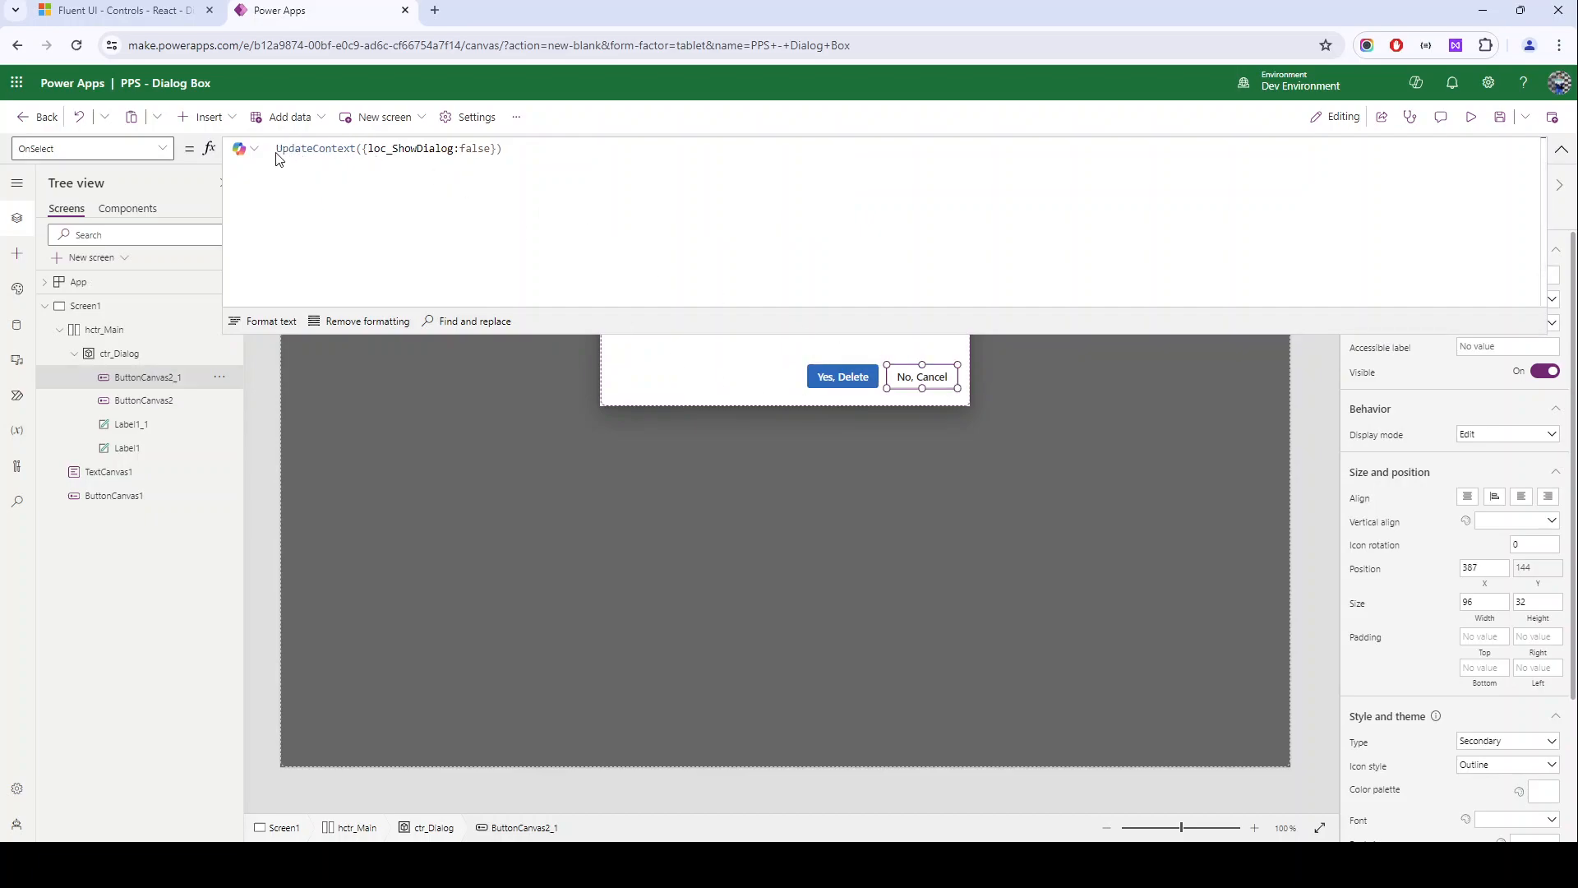
key("Return")
key("Up")
type("Notify(\"✅ Item Deleted\",NotificationType.Success);")
Step: Change the message text in the No, Cancel button's Notify call to "Delete Cancelled"
double_click(403, 143)
key("BackSpace")
key("BackSpace")
key("BackSpace")
key("BackSpace")
key("BackSpace")
key("BackSpace")
type("Dele")
type("te Cancell")
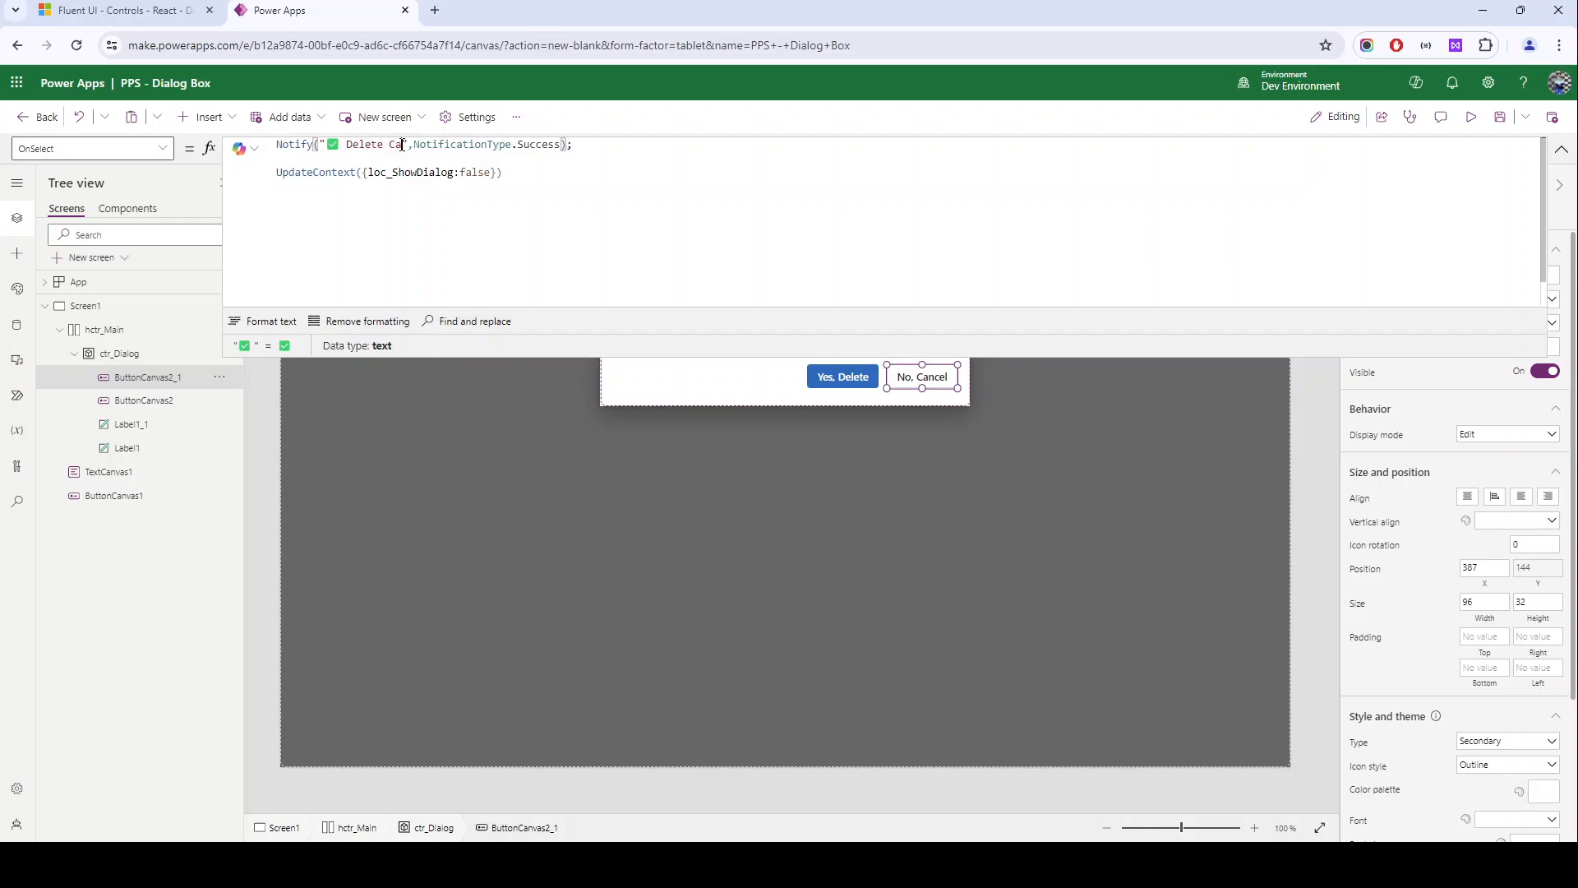
type("ed")
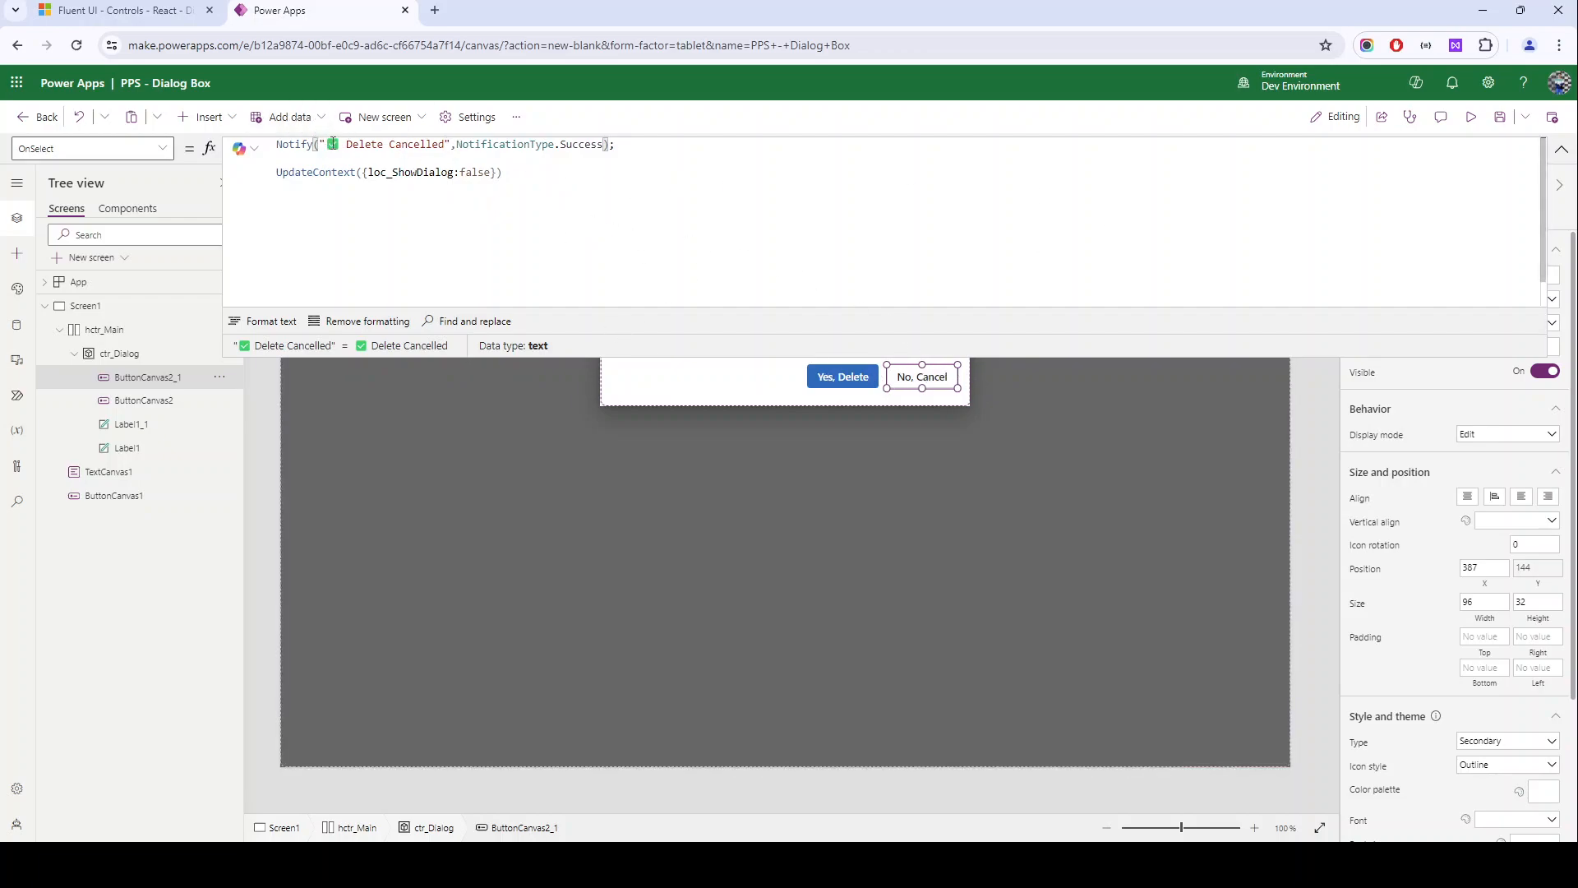
Step: Replace the ✅ emoji in the "Delete Cancelled" message with ❌ and save the app
key("BackSpace")
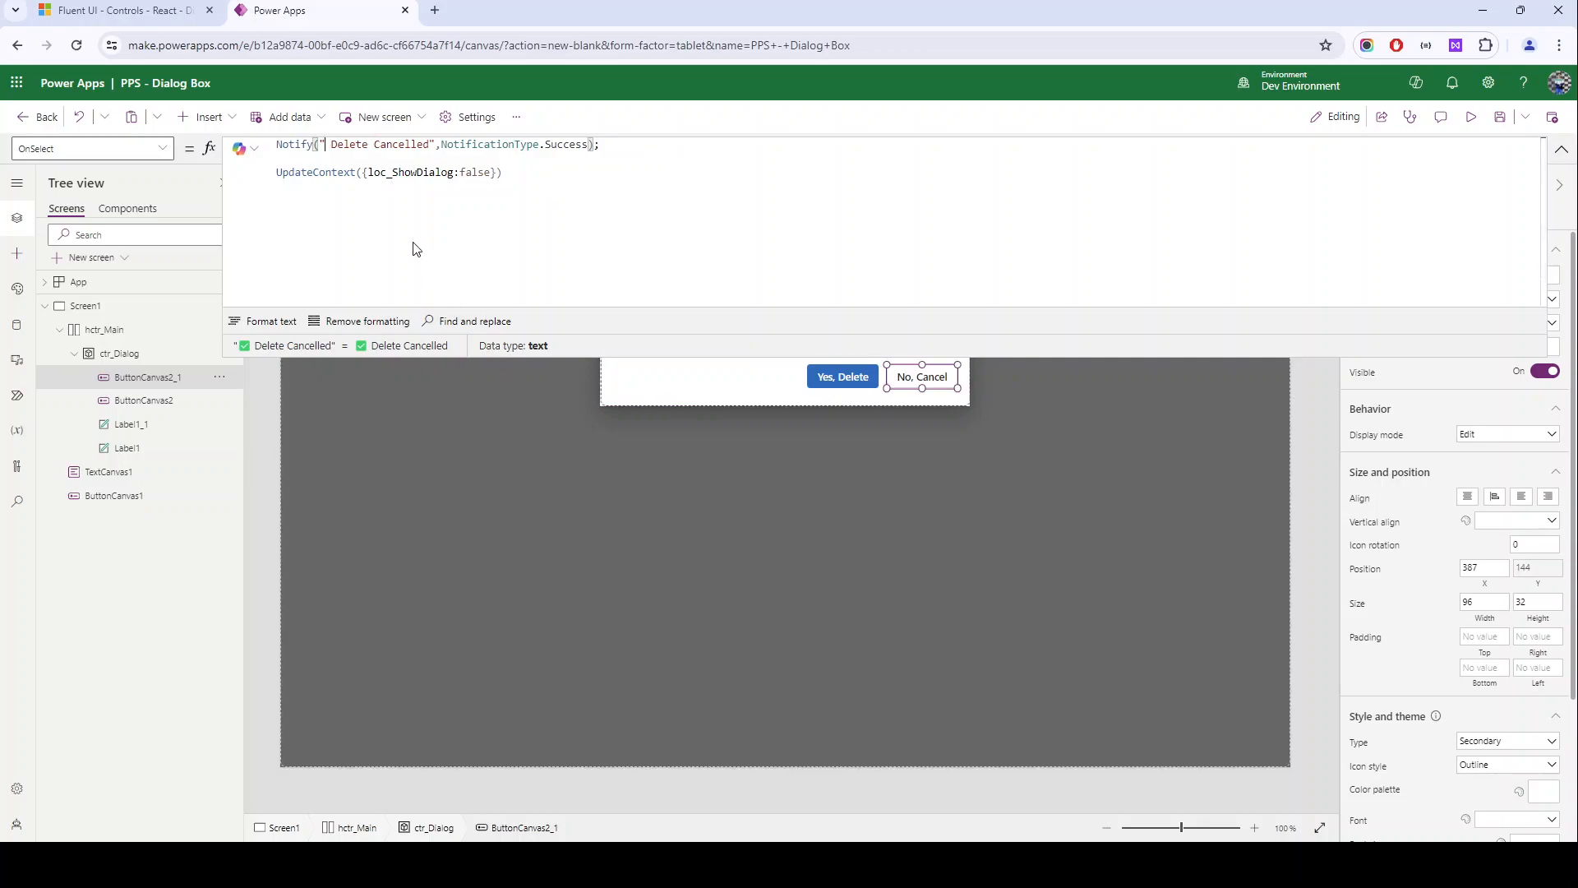
type("❌")
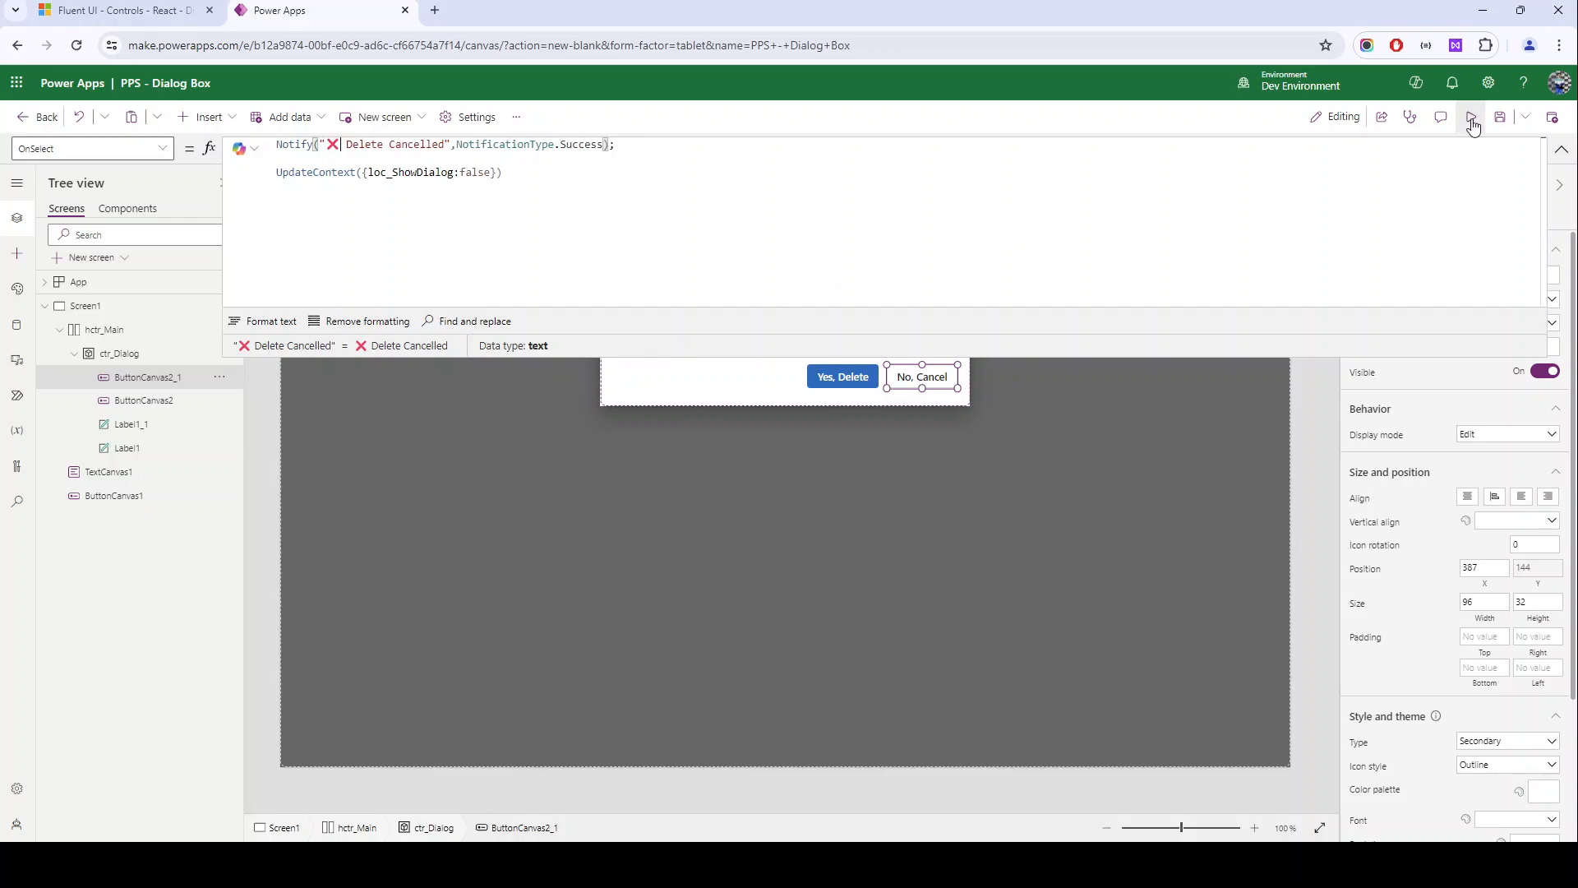
left_click(1499, 118)
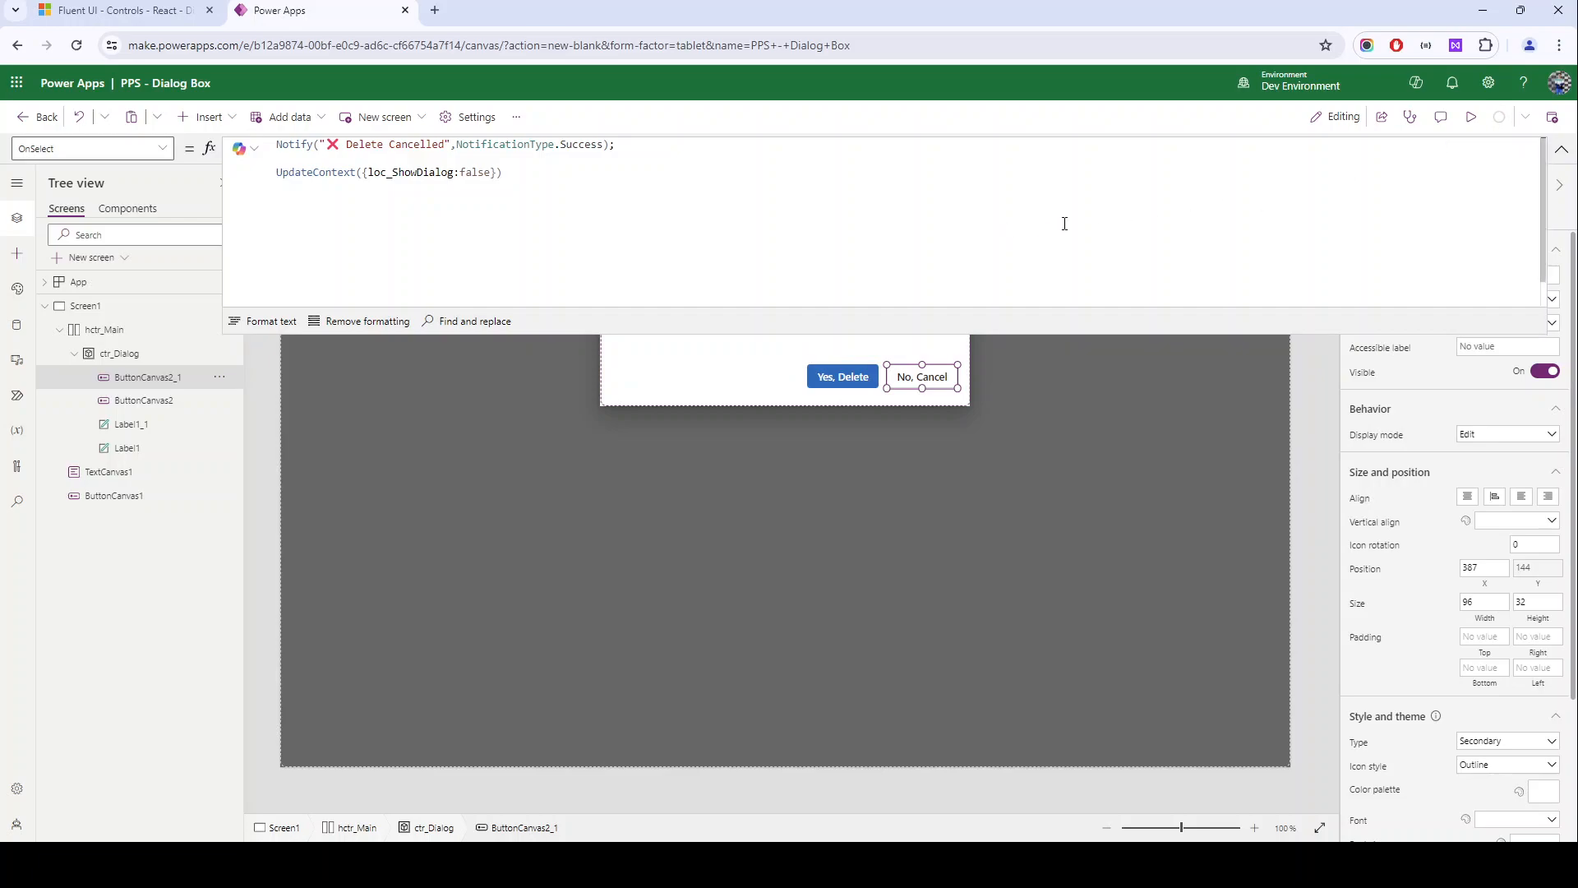
Step: Preview the app and test the dialog's notifications by choosing No, Cancel, reopening the dialog and choosing Yes, Delete
left_click(1471, 129)
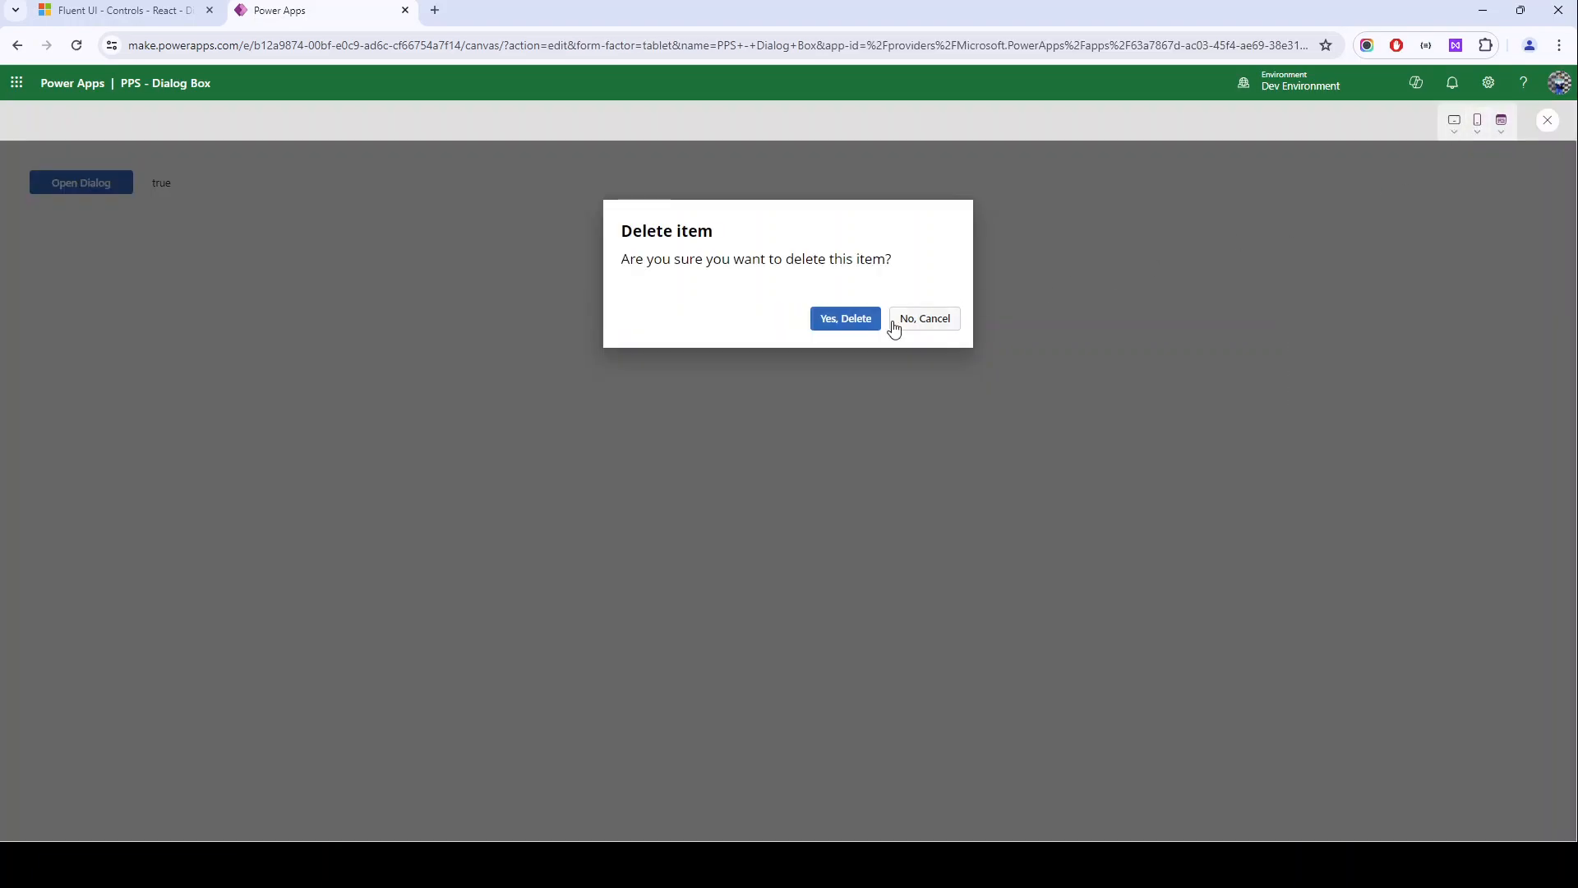
left_click(925, 326)
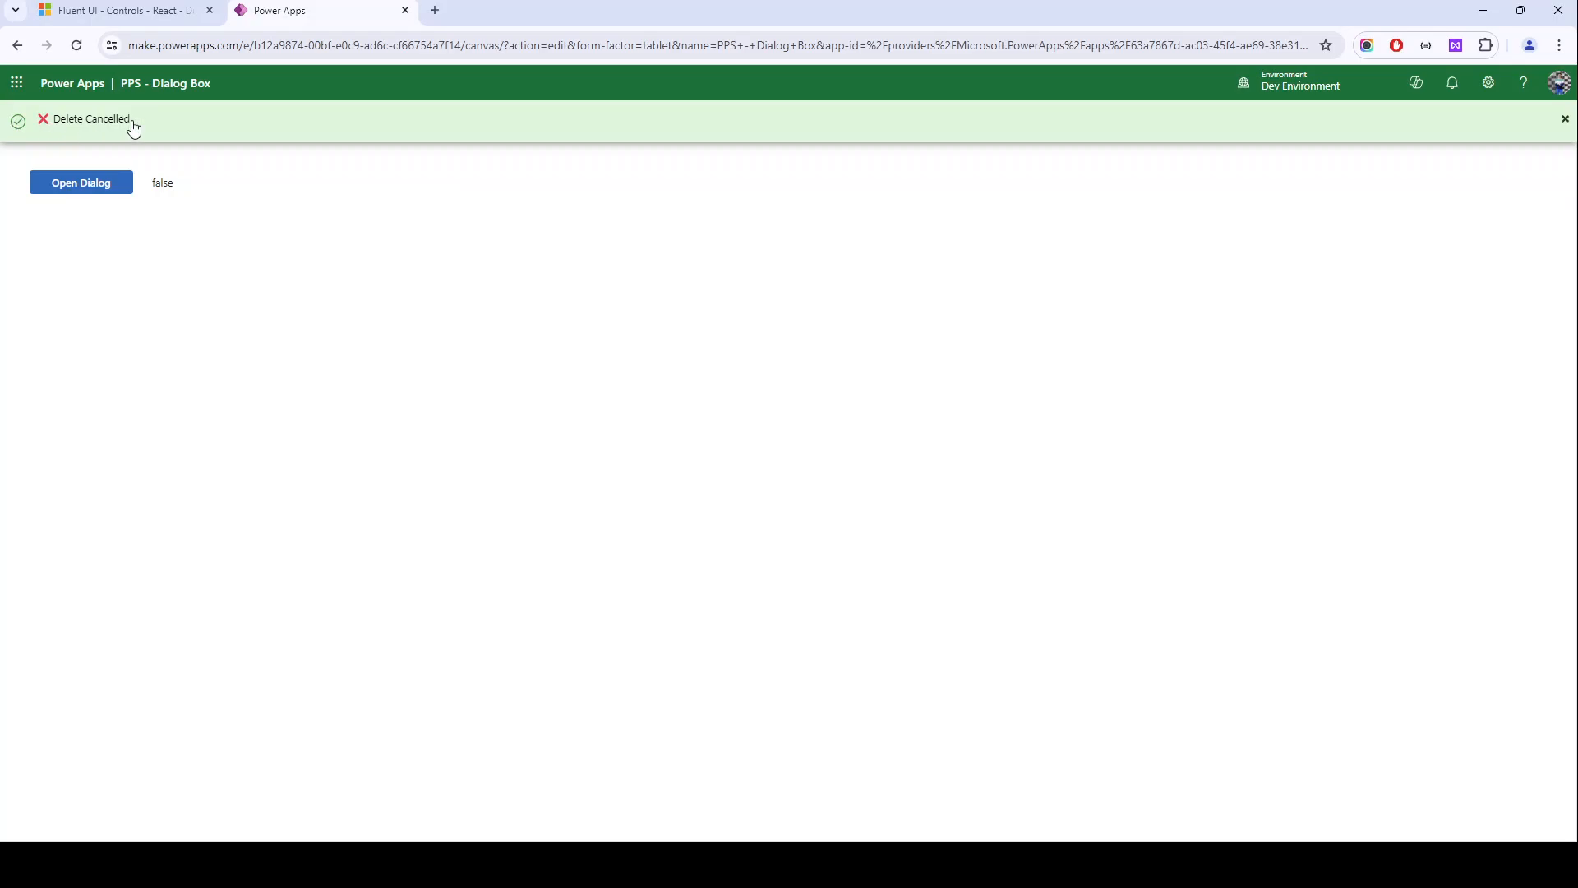
left_click(74, 189)
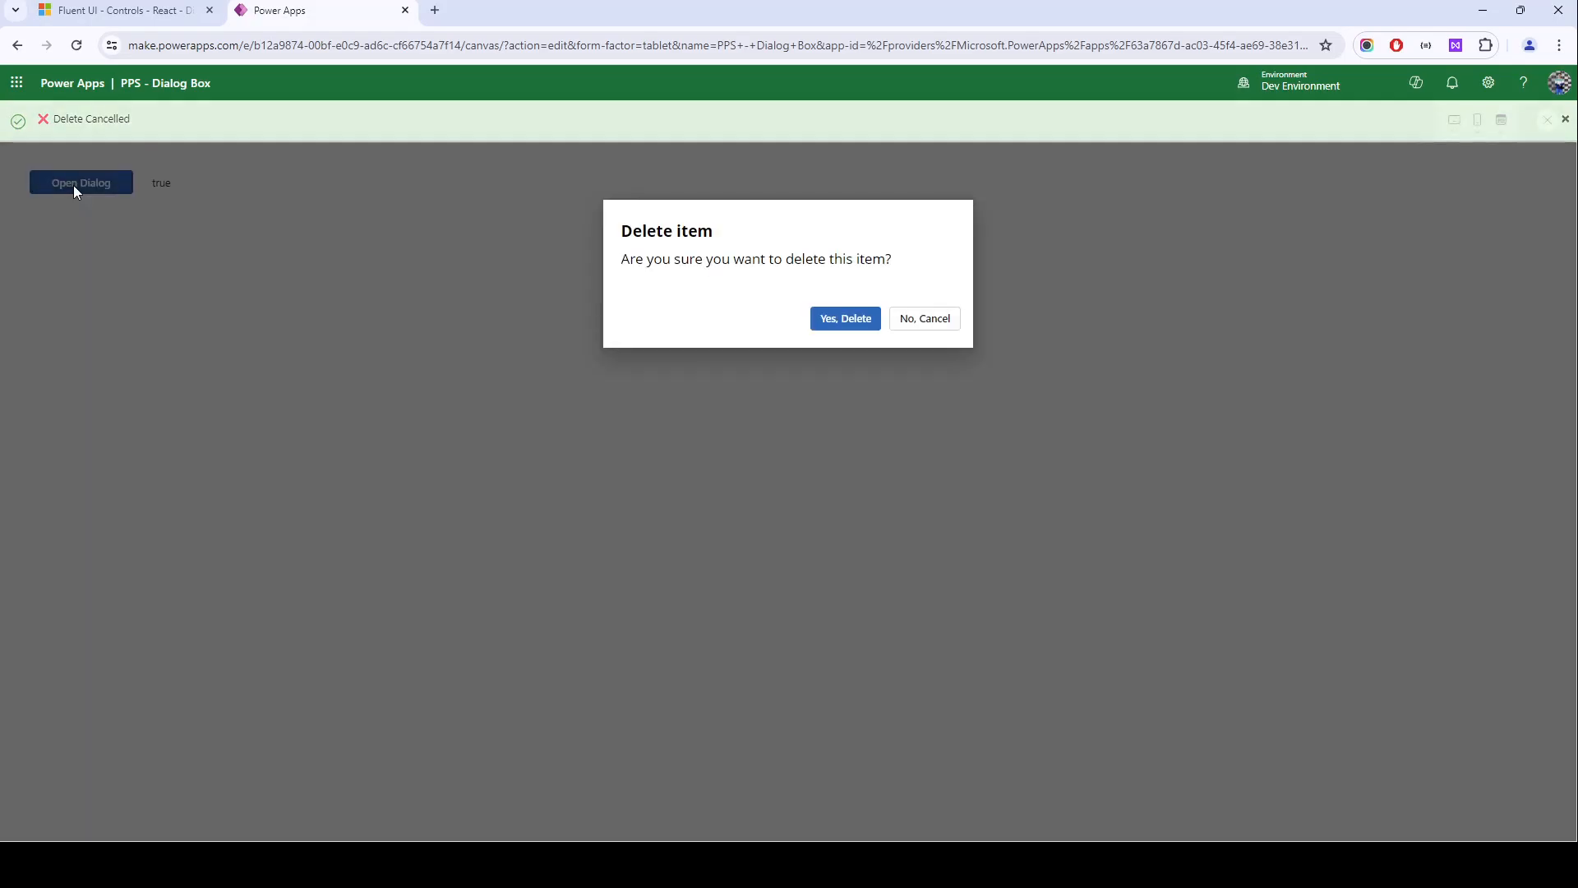
left_click(845, 319)
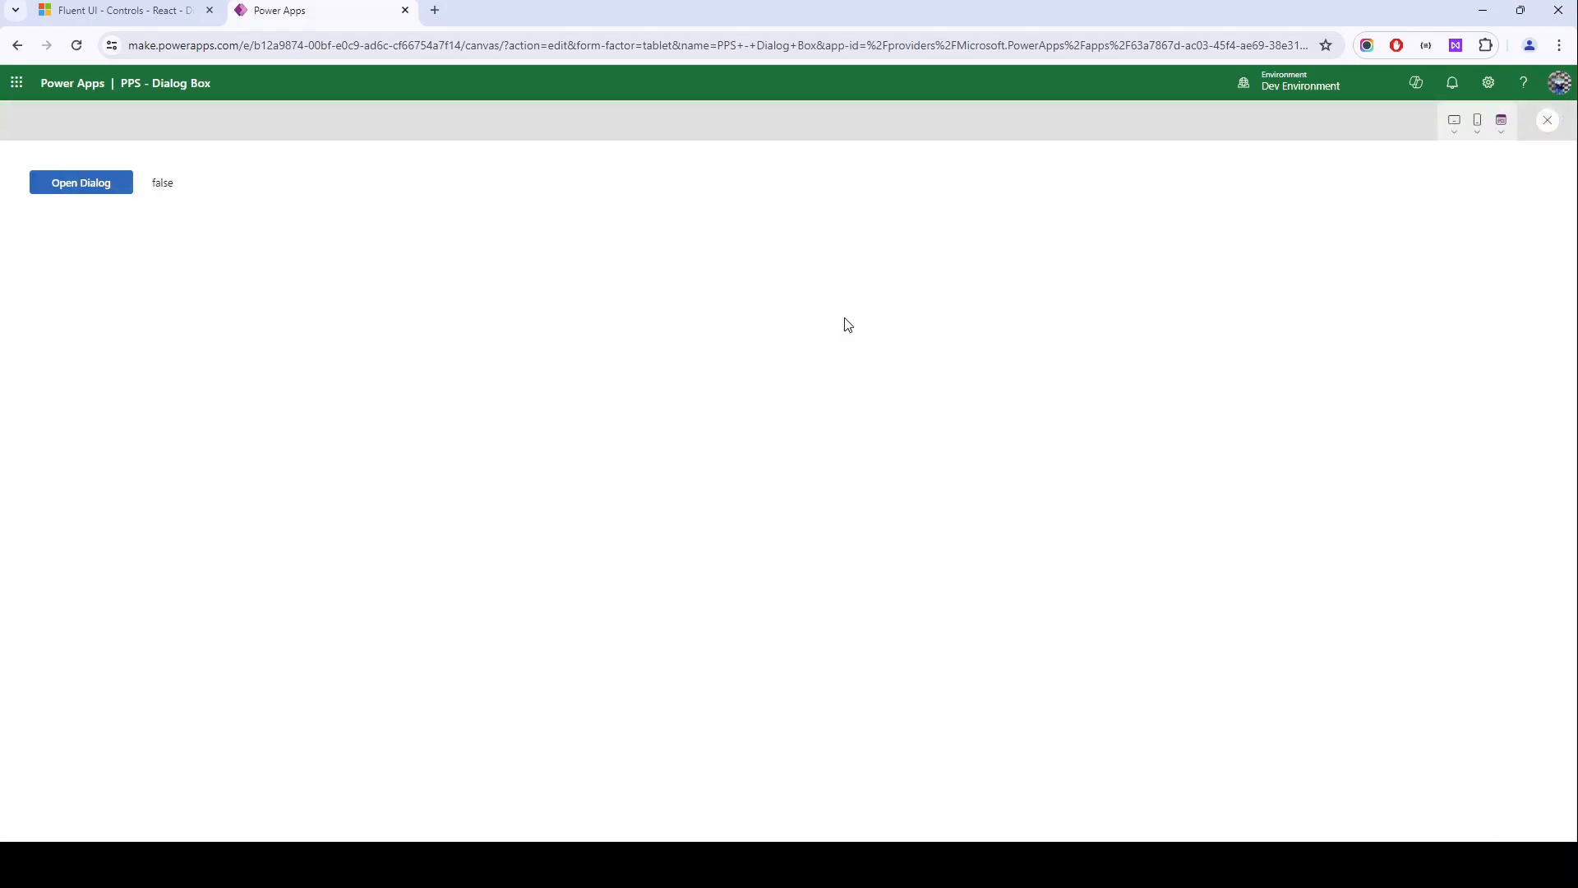